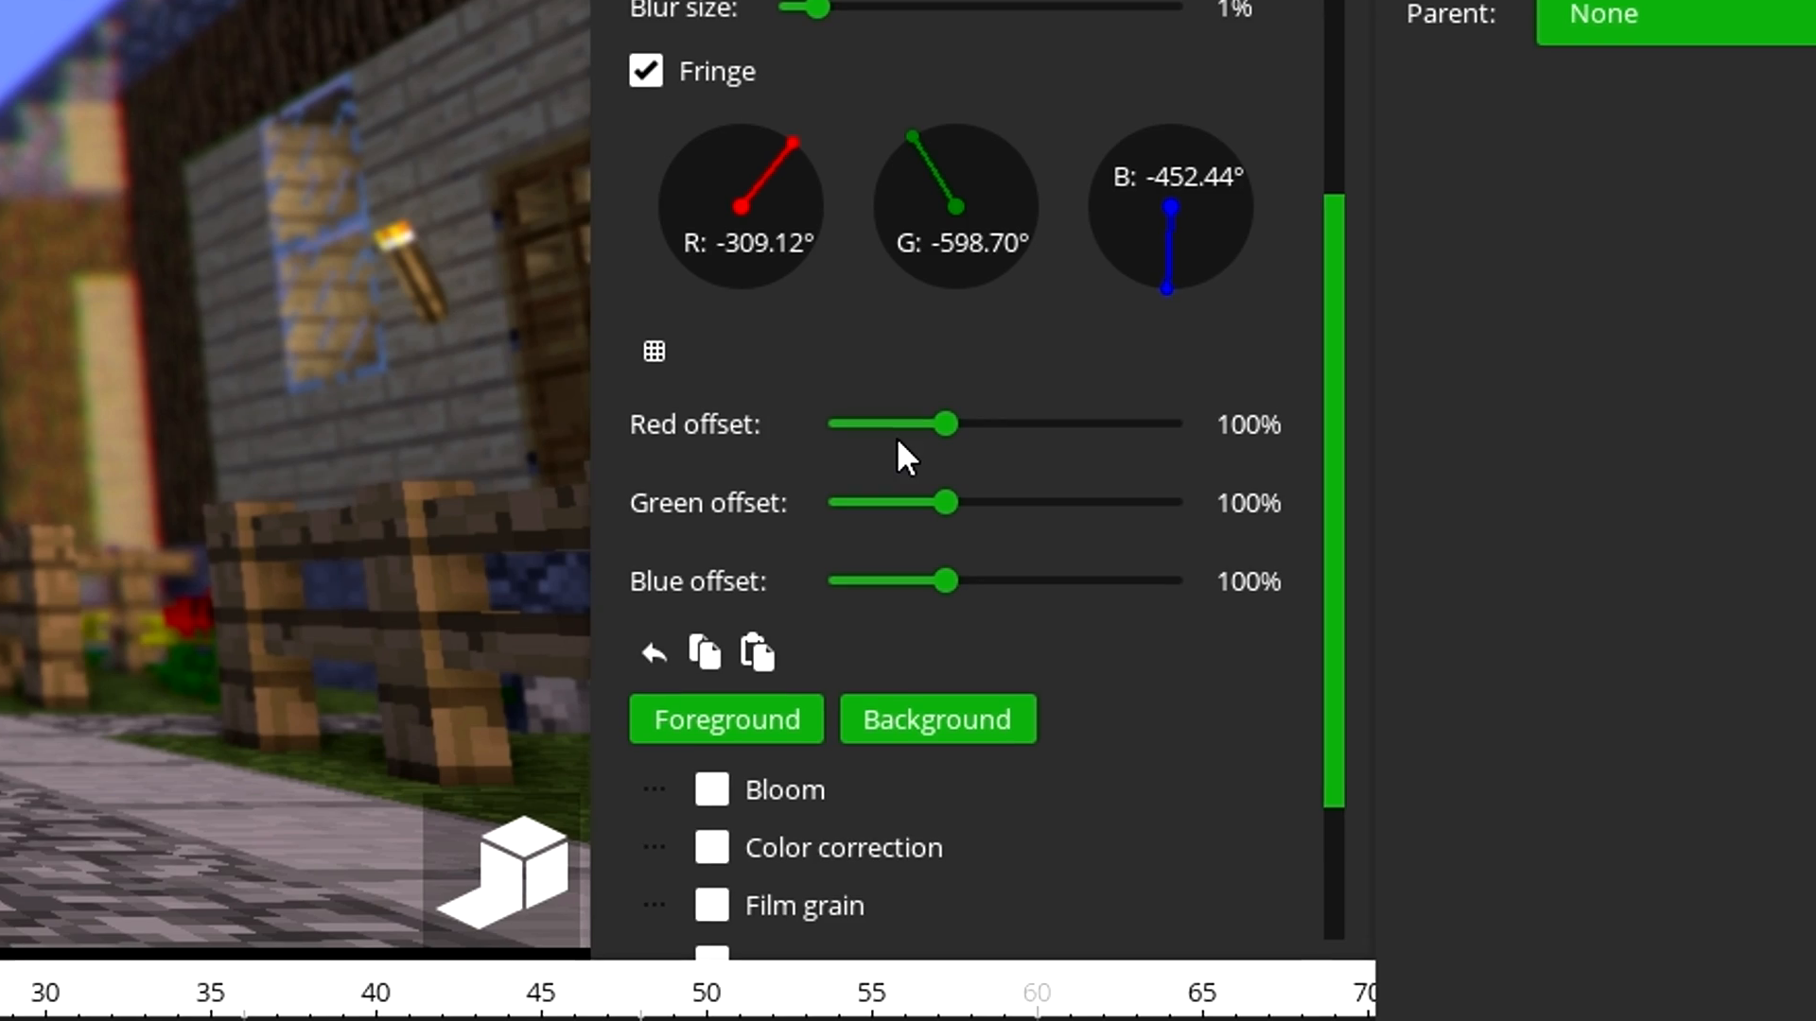
Set the fringe's red offset to 300% and vary its green and blue offsets to change the colour separation.
left_click_drag(956, 422, 1191, 473)
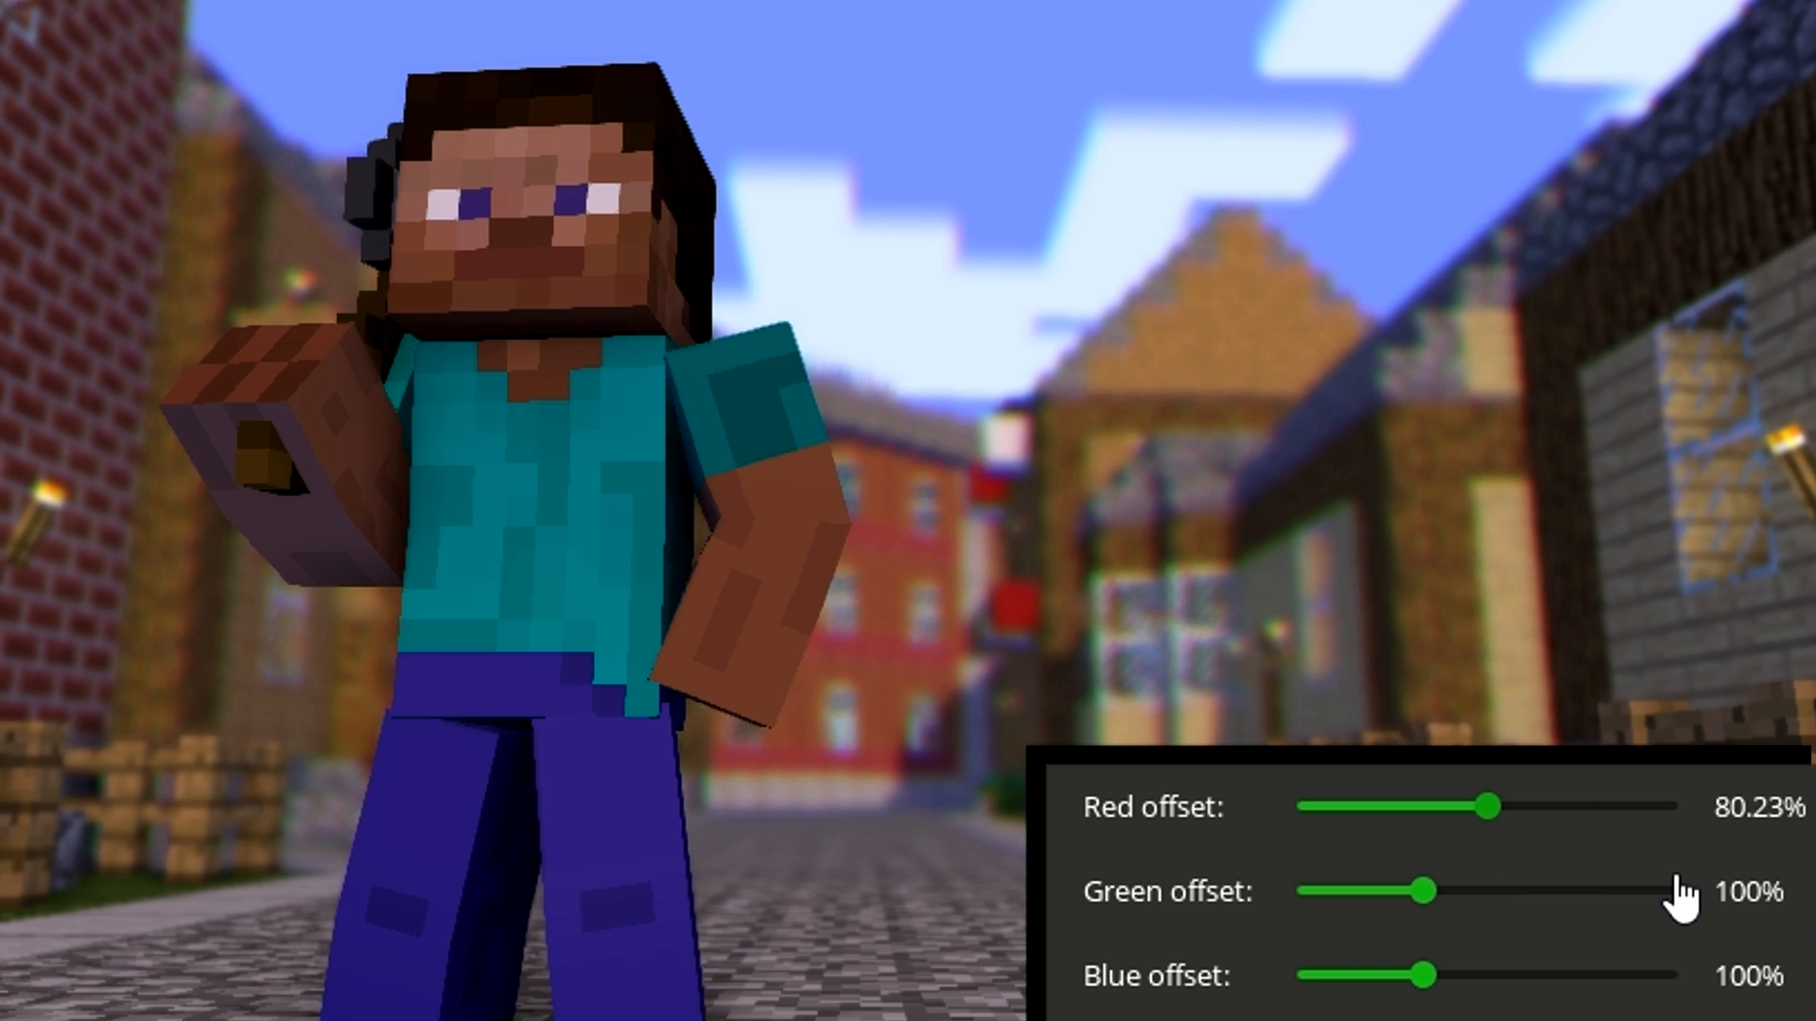
left_click_drag(1677, 879, 1790, 878)
left_click_drag(1422, 890, 1175, 905)
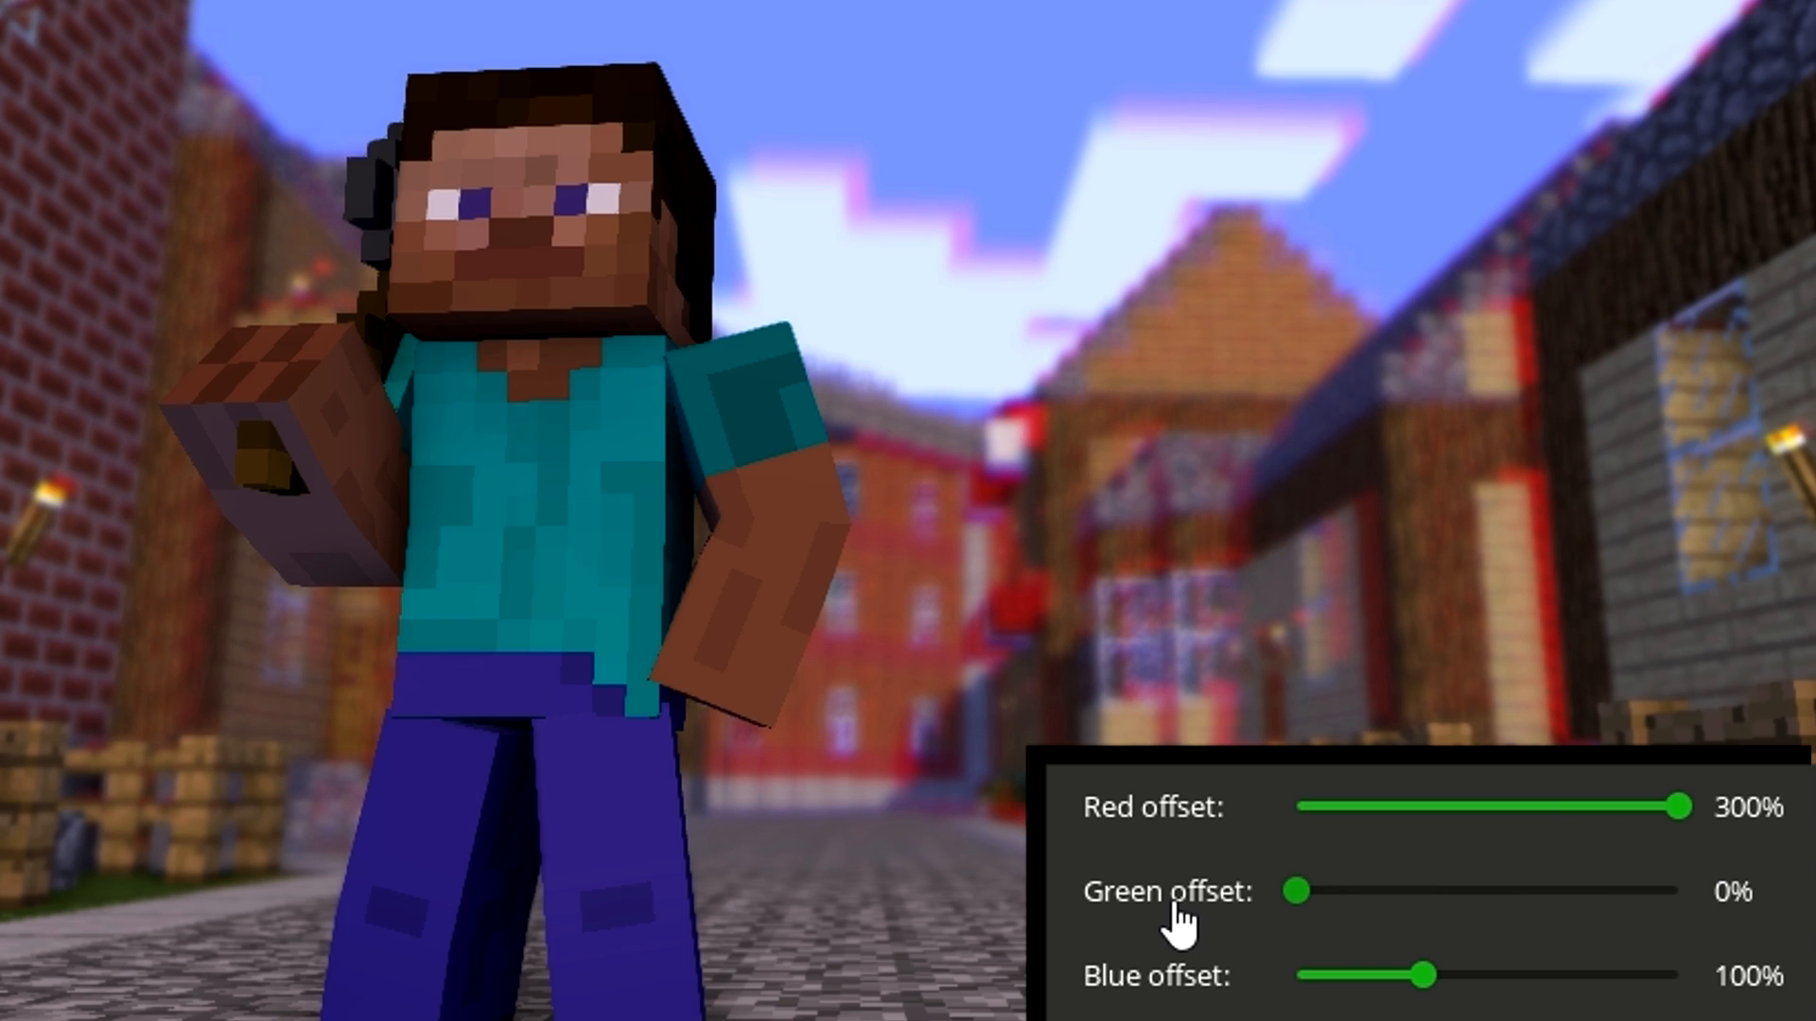
left_click_drag(1570, 893, 1801, 890)
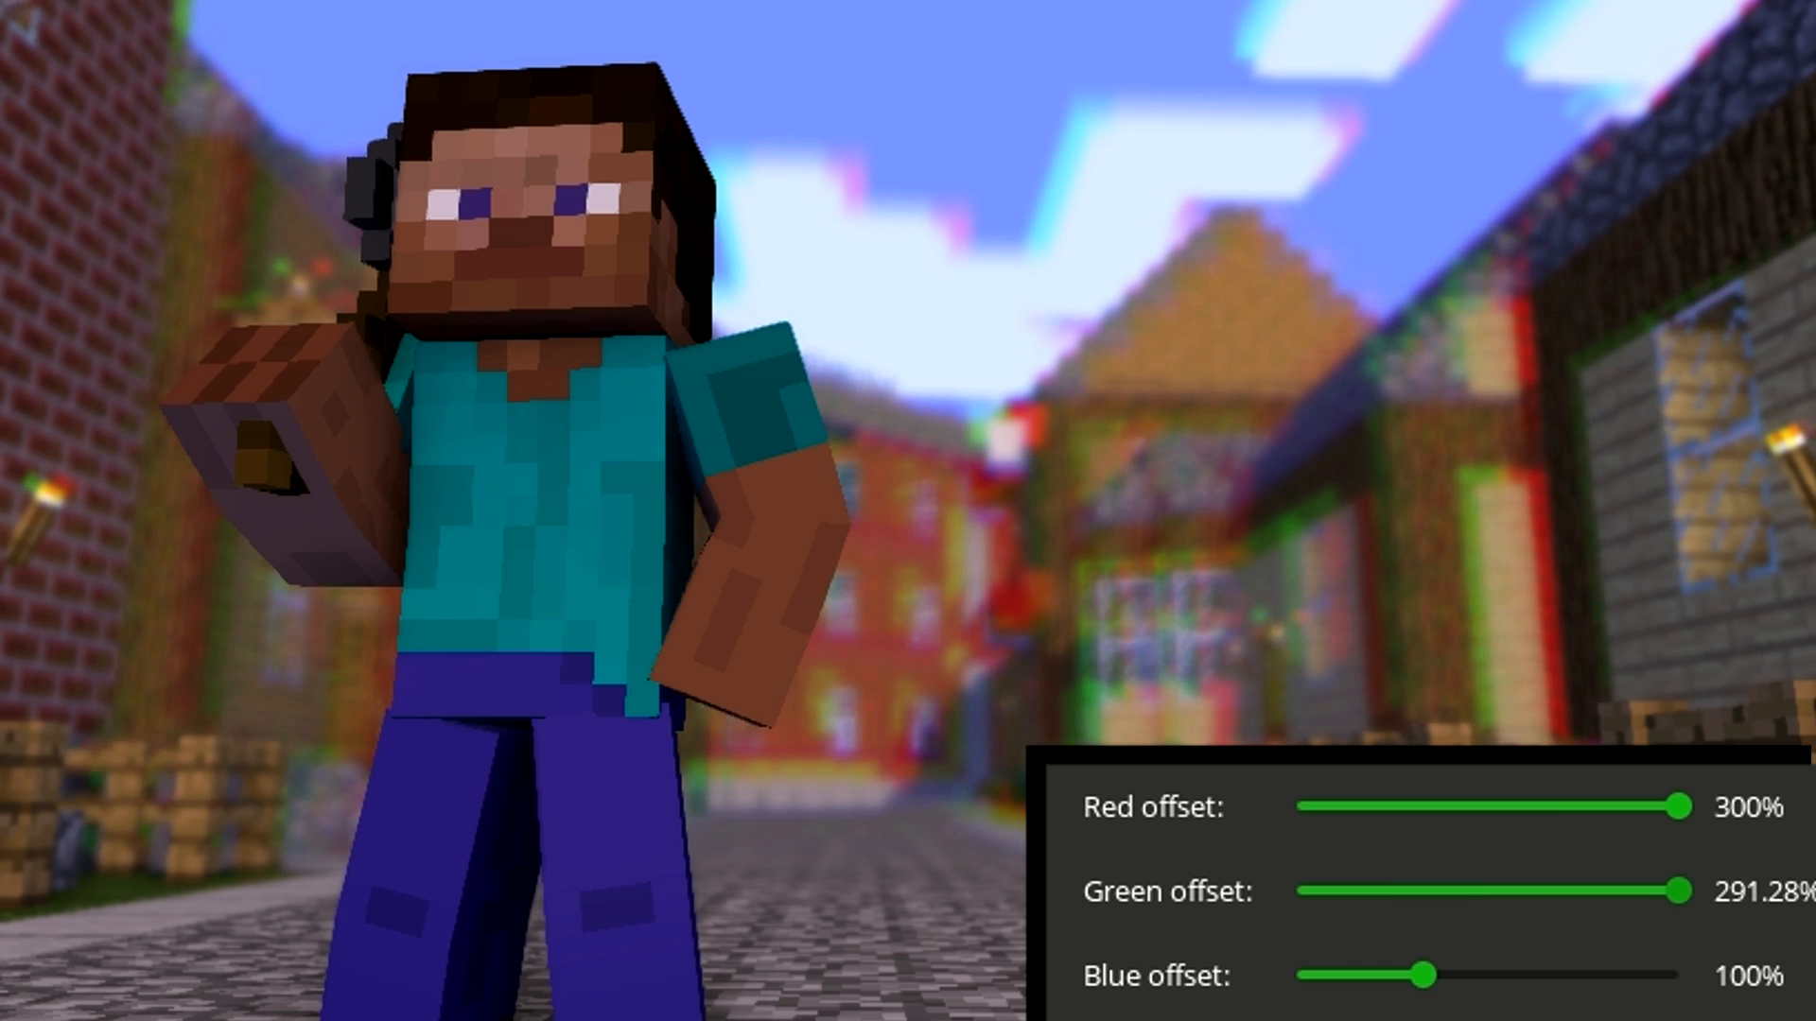
left_click_drag(1557, 891, 1506, 891)
left_click_drag(1422, 975, 1260, 991)
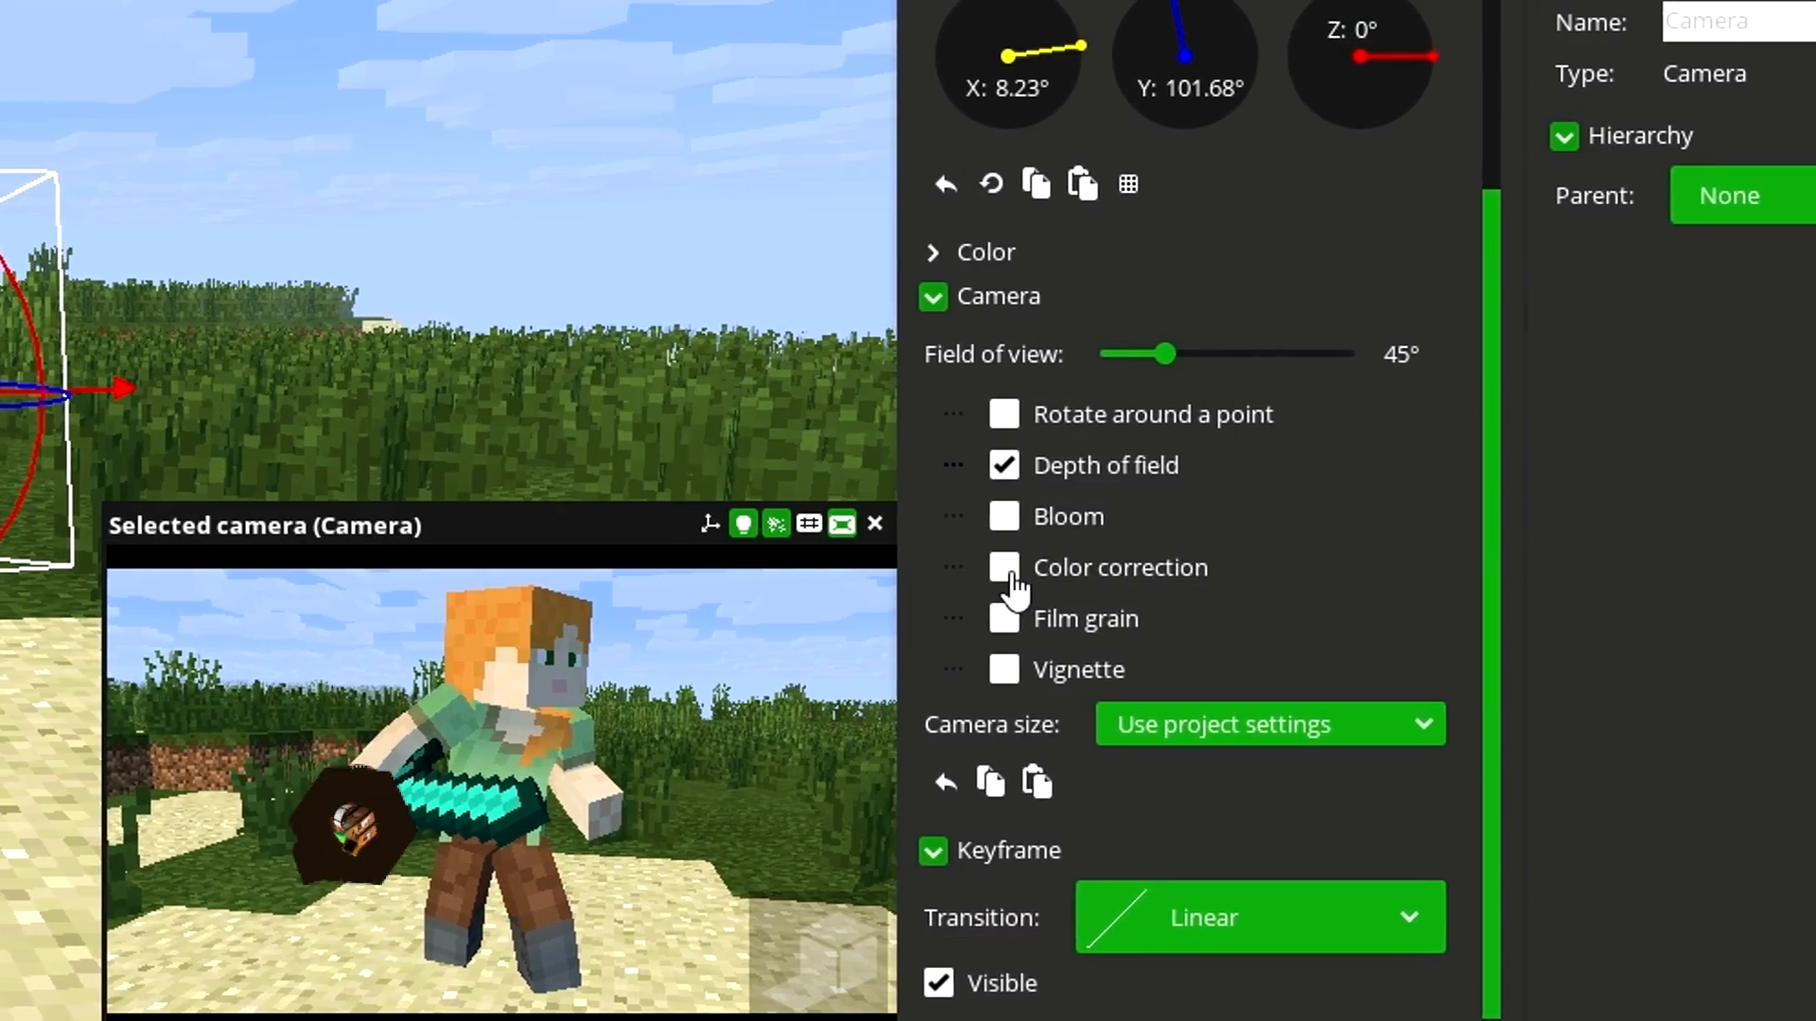
Enable color correction on the camera and set its color burn to the blue 116AFD.
left_click(1005, 569)
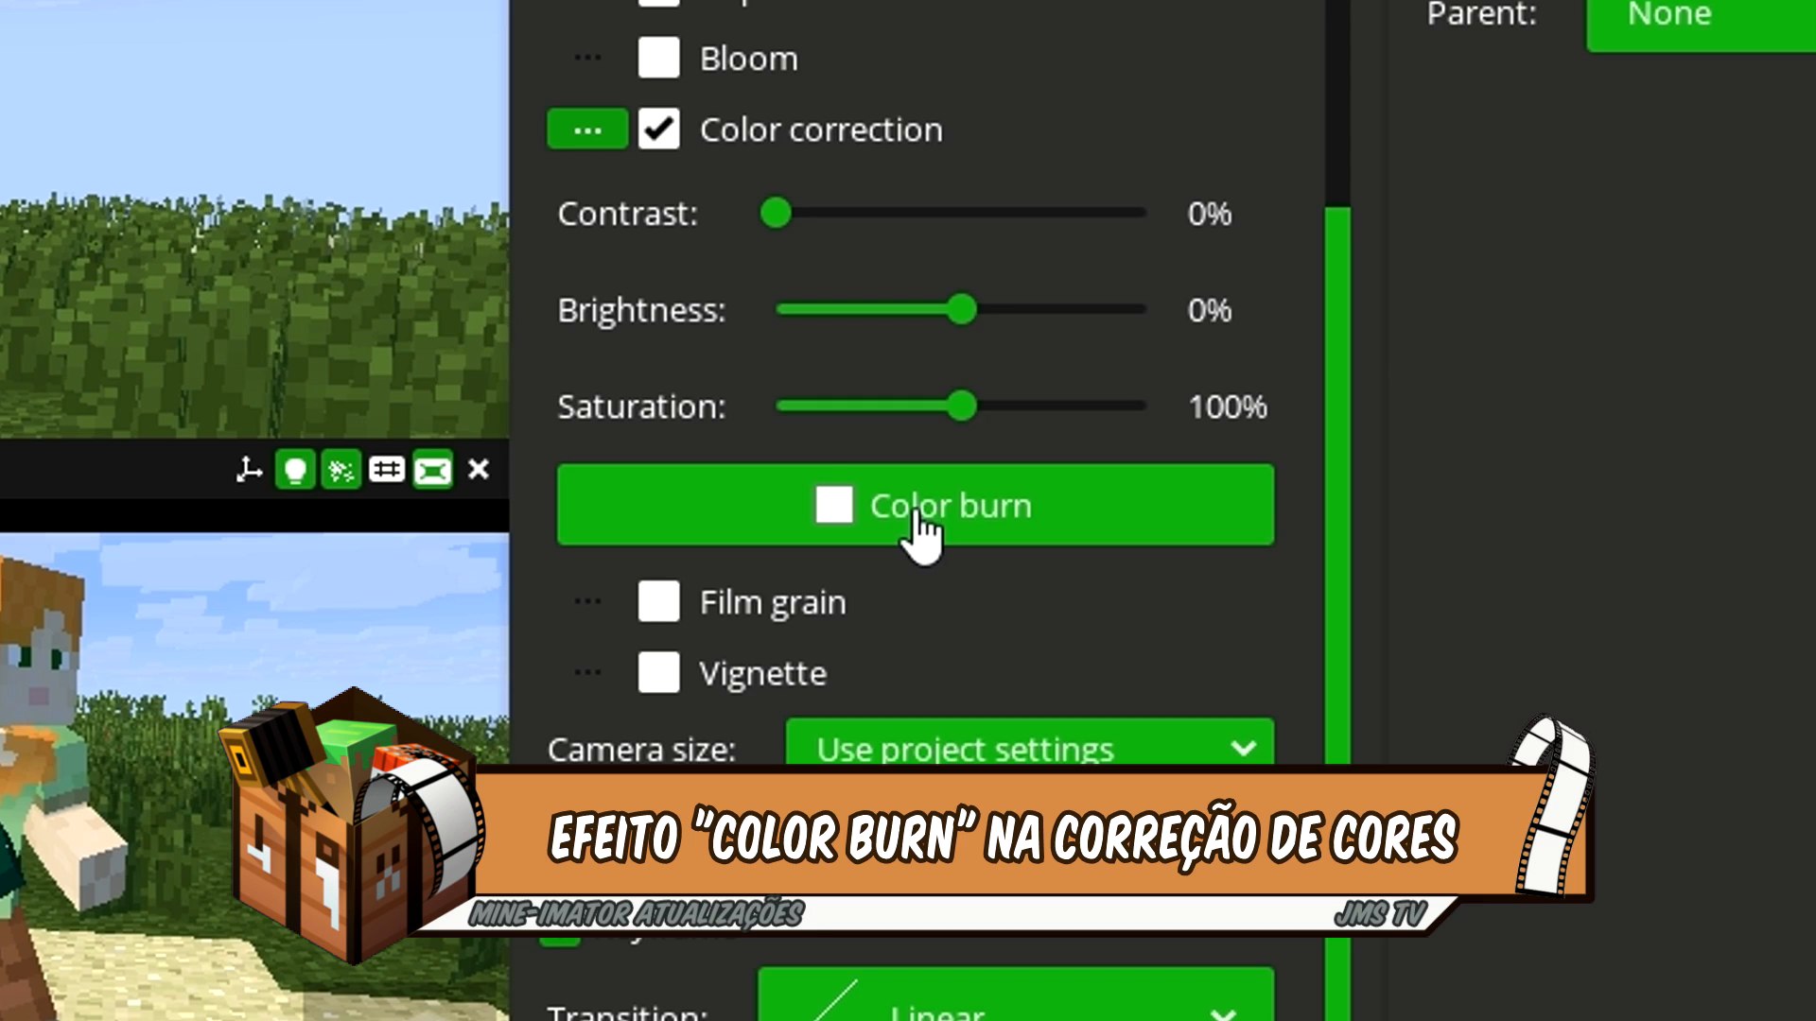
left_click(915, 515)
left_click(1090, 396)
left_click_drag(813, 284, 597, 149)
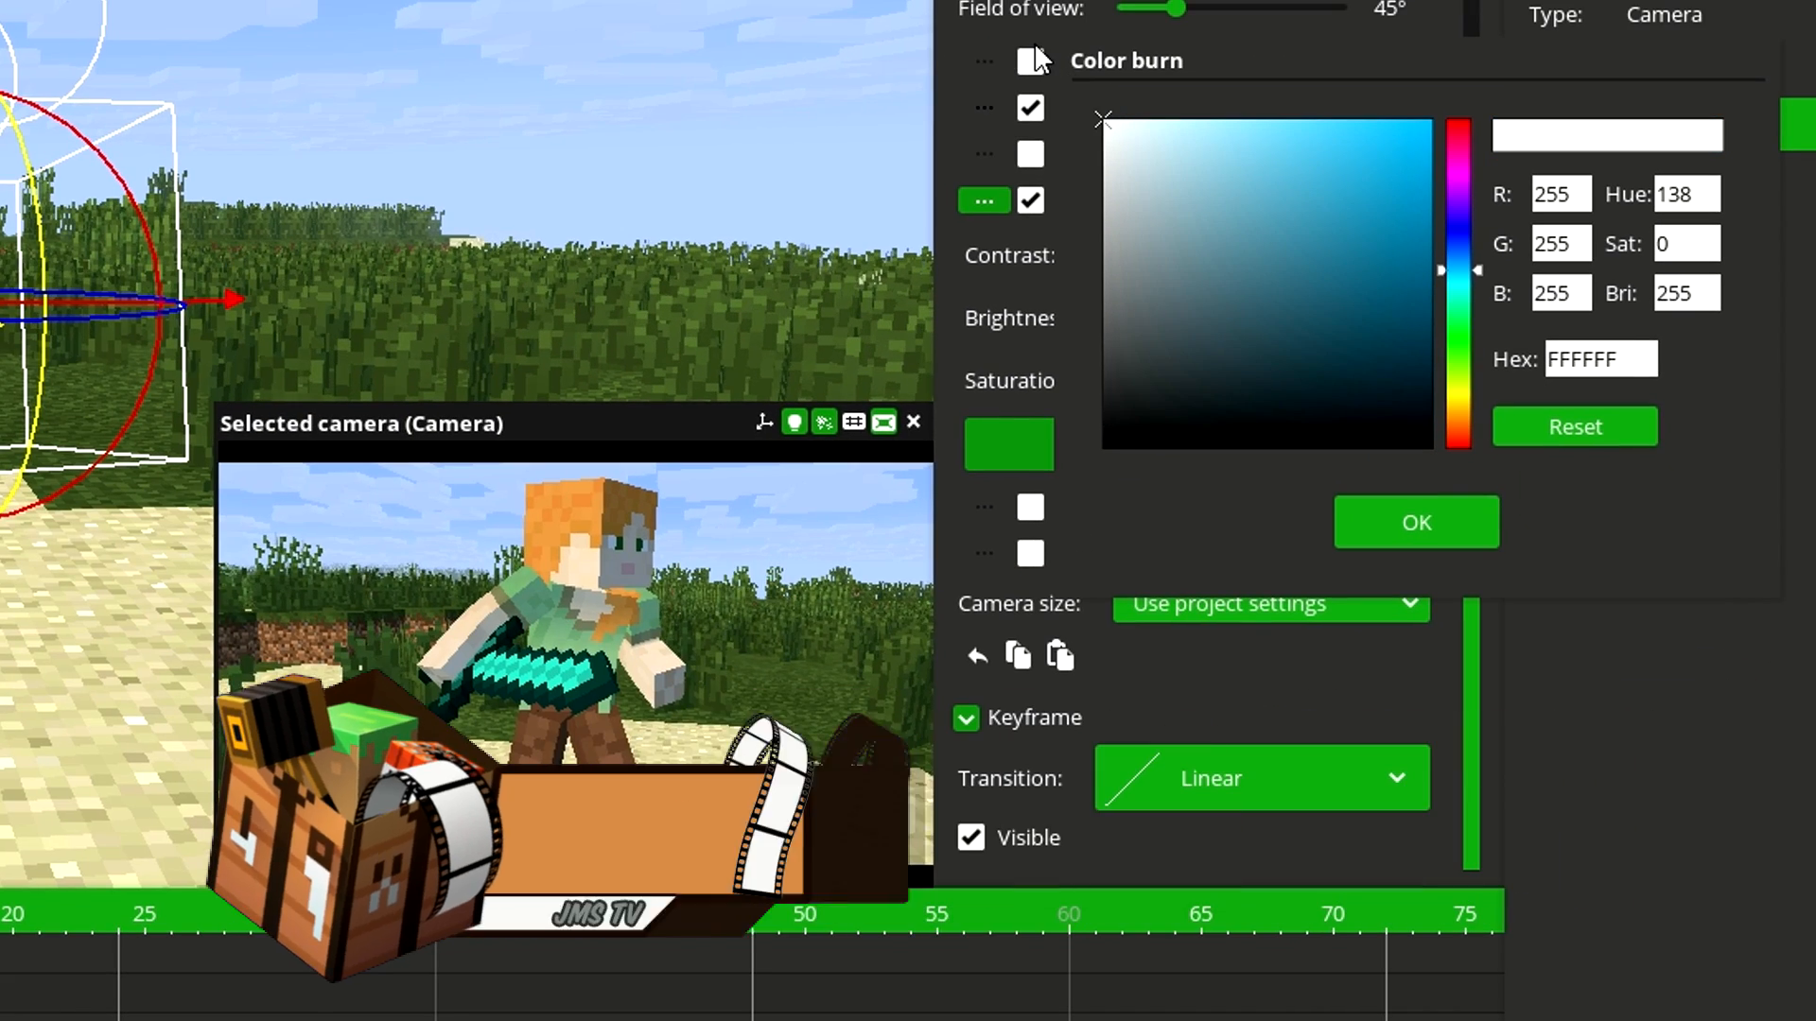
left_click(1159, 154)
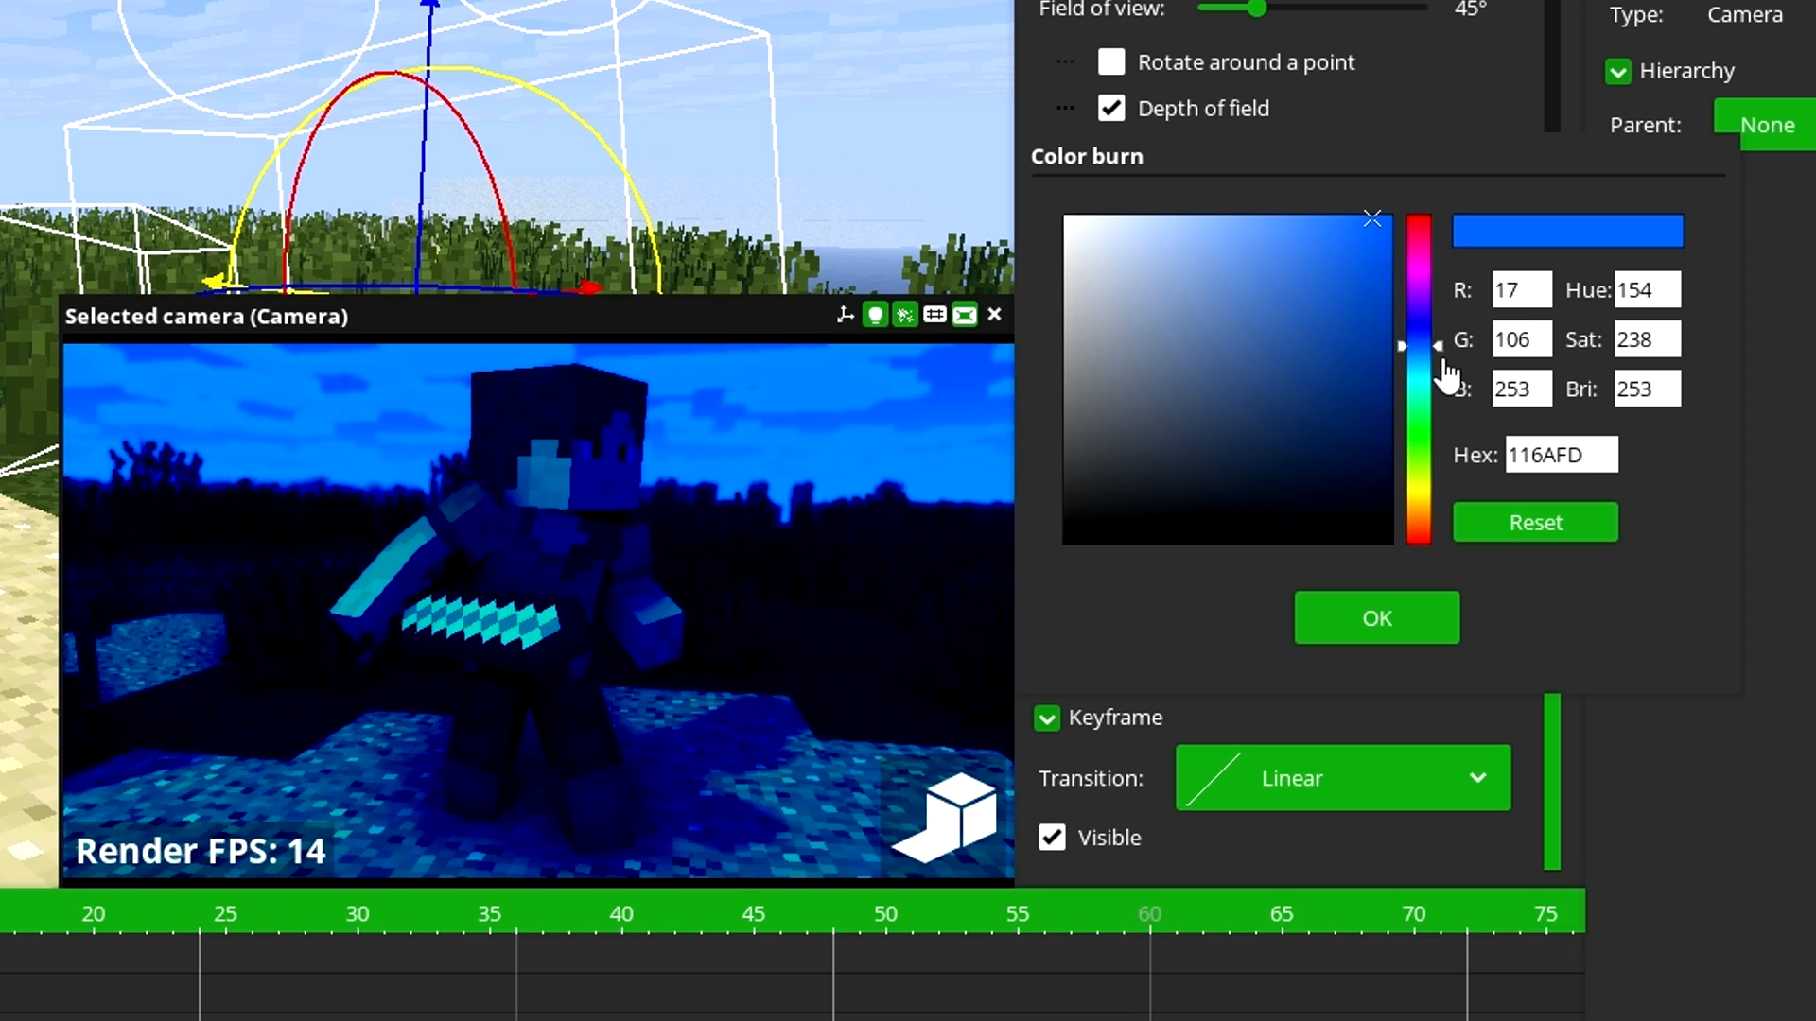
left_click(1445, 366)
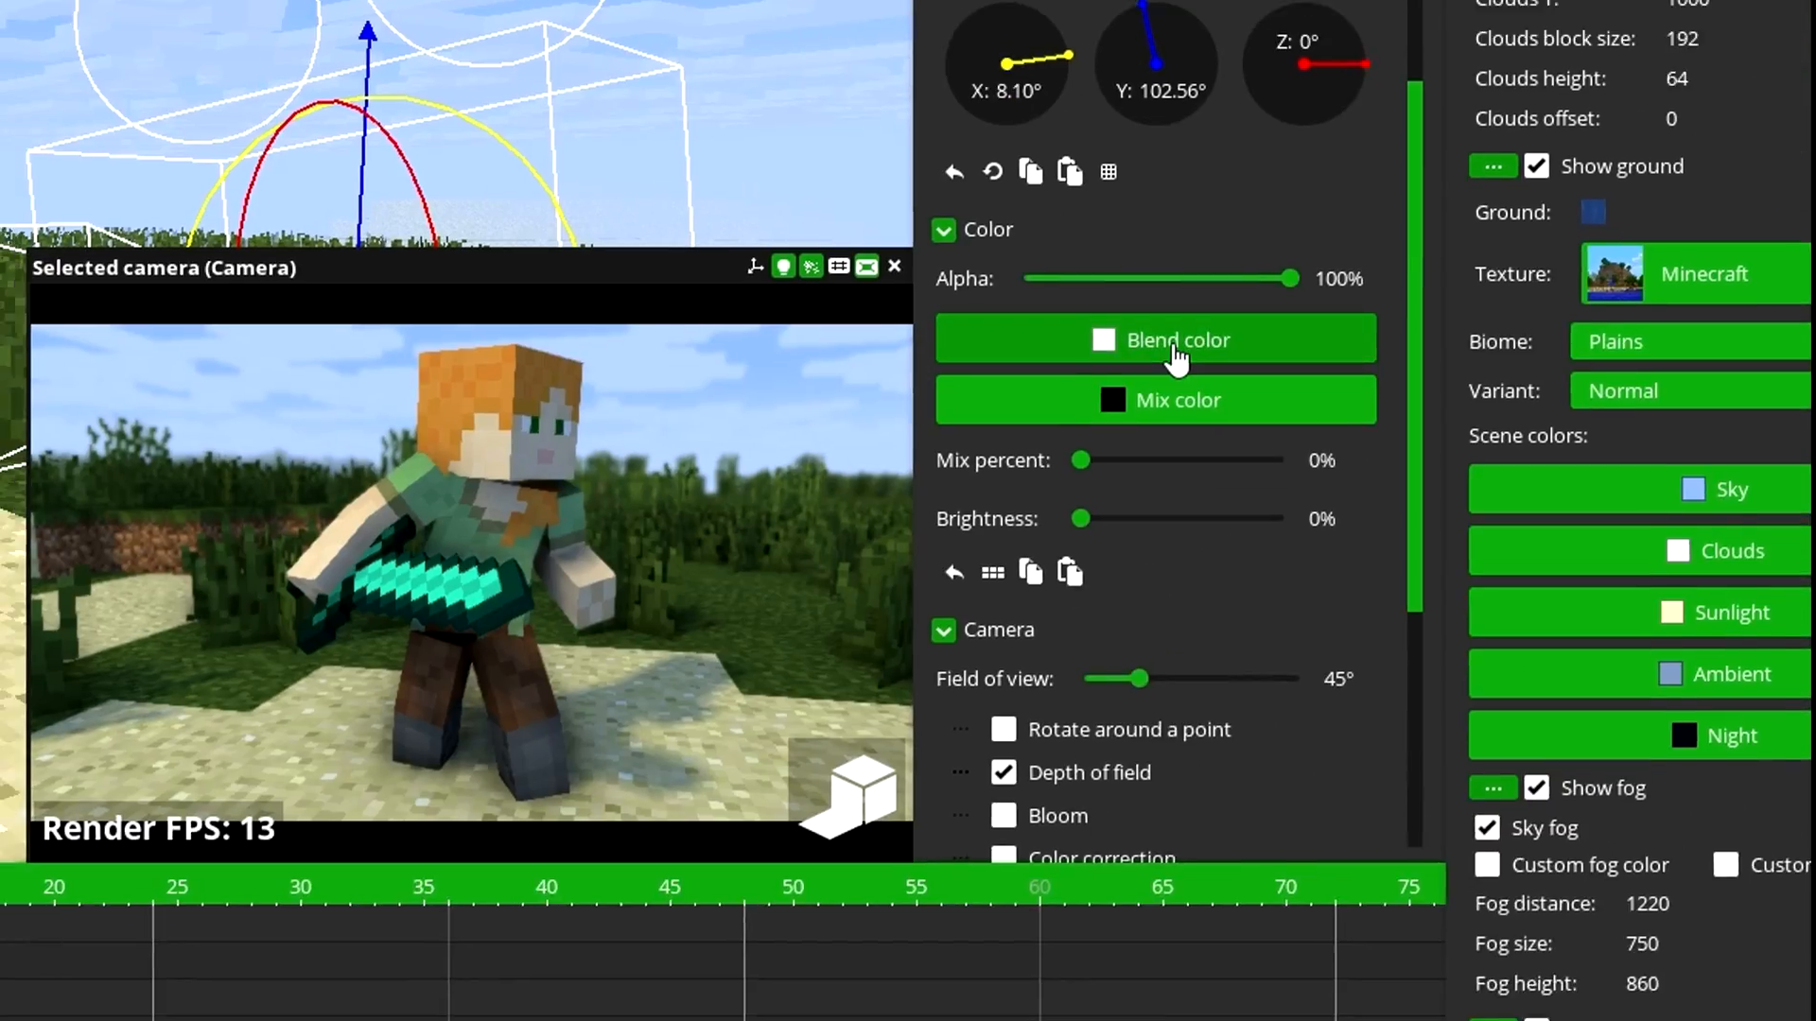
Open the camera's blend color for comparison and try red FD1111 and violet 6A11FD as the color burn.
left_click(1173, 349)
left_click(1322, 351)
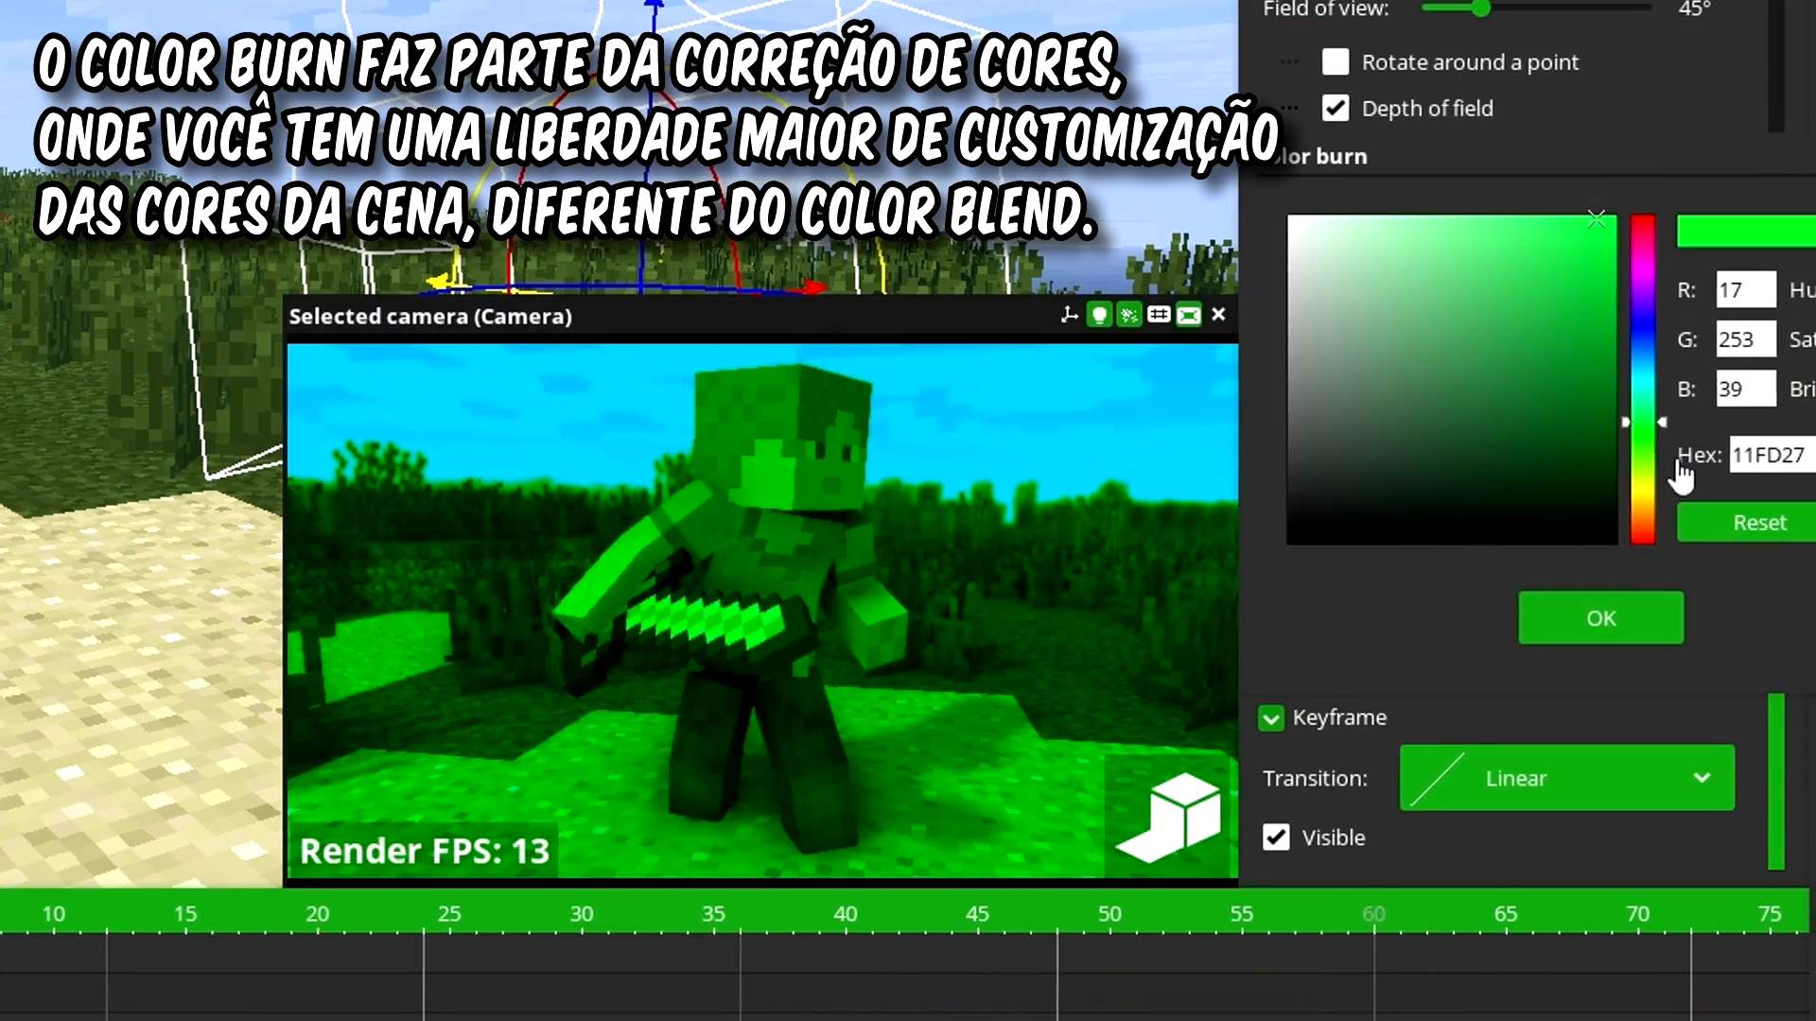
left_click_drag(1664, 416, 1617, 624)
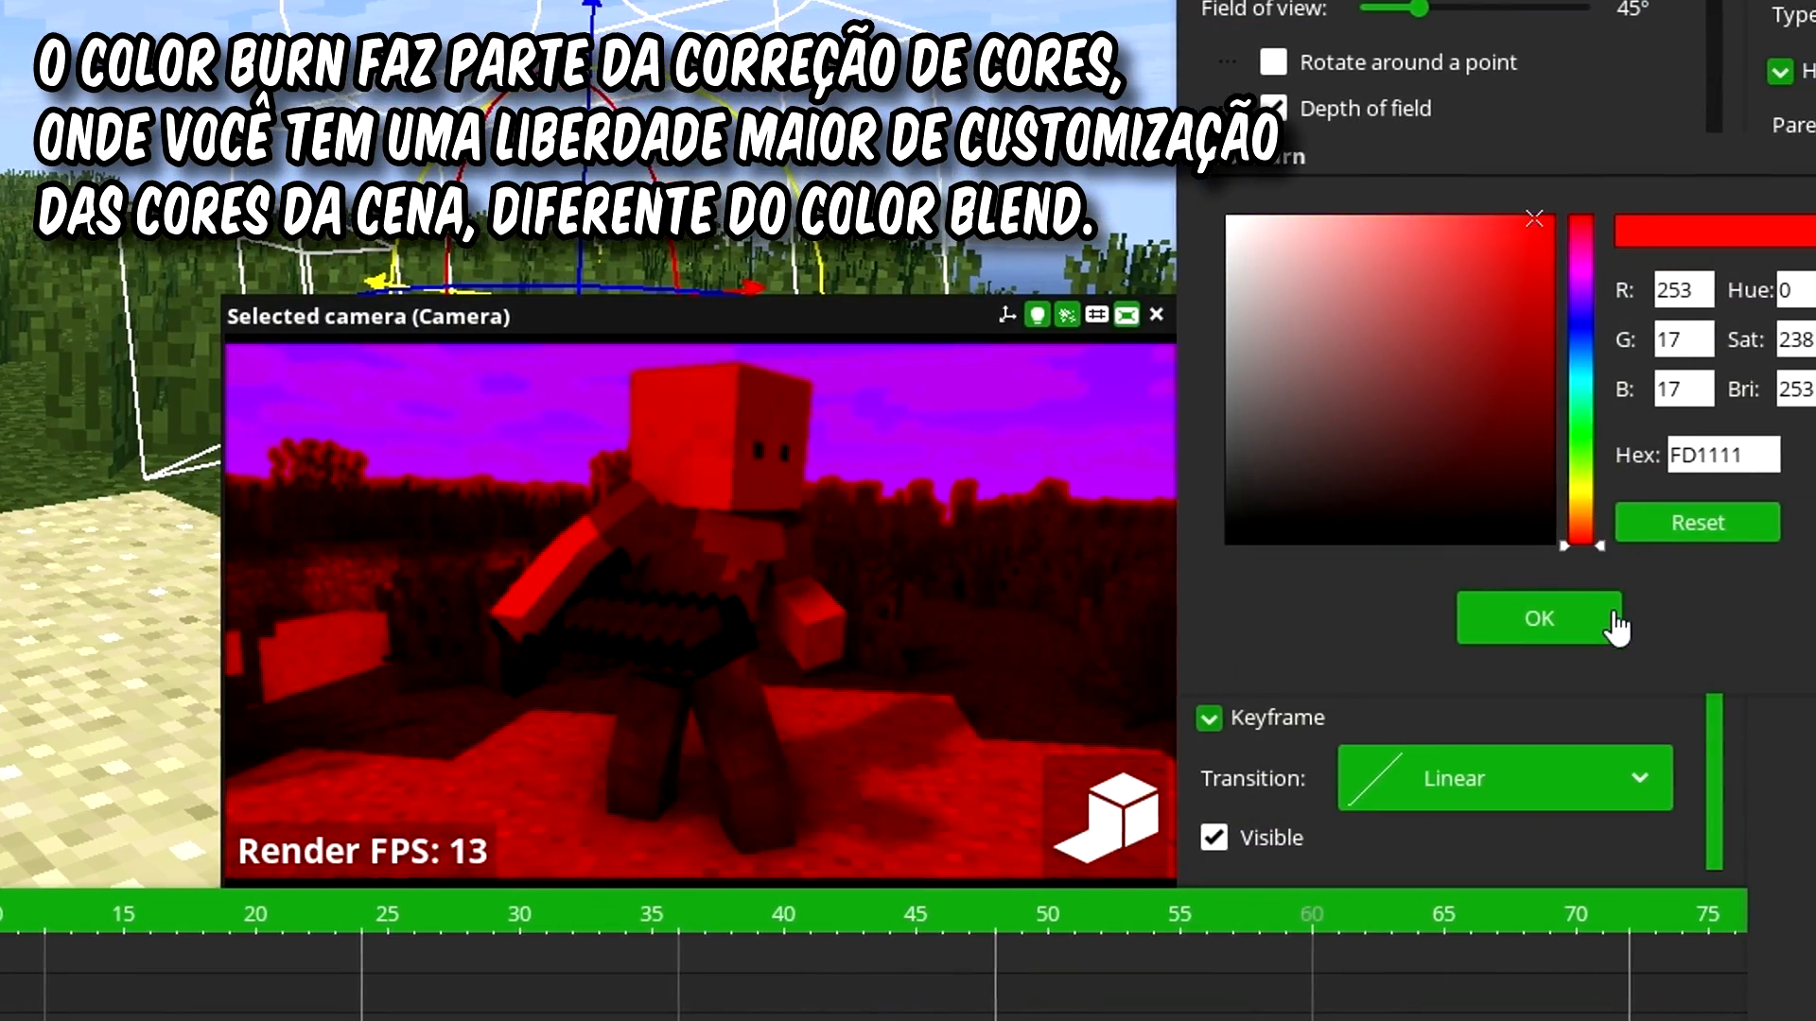
left_click_drag(1580, 539, 1580, 322)
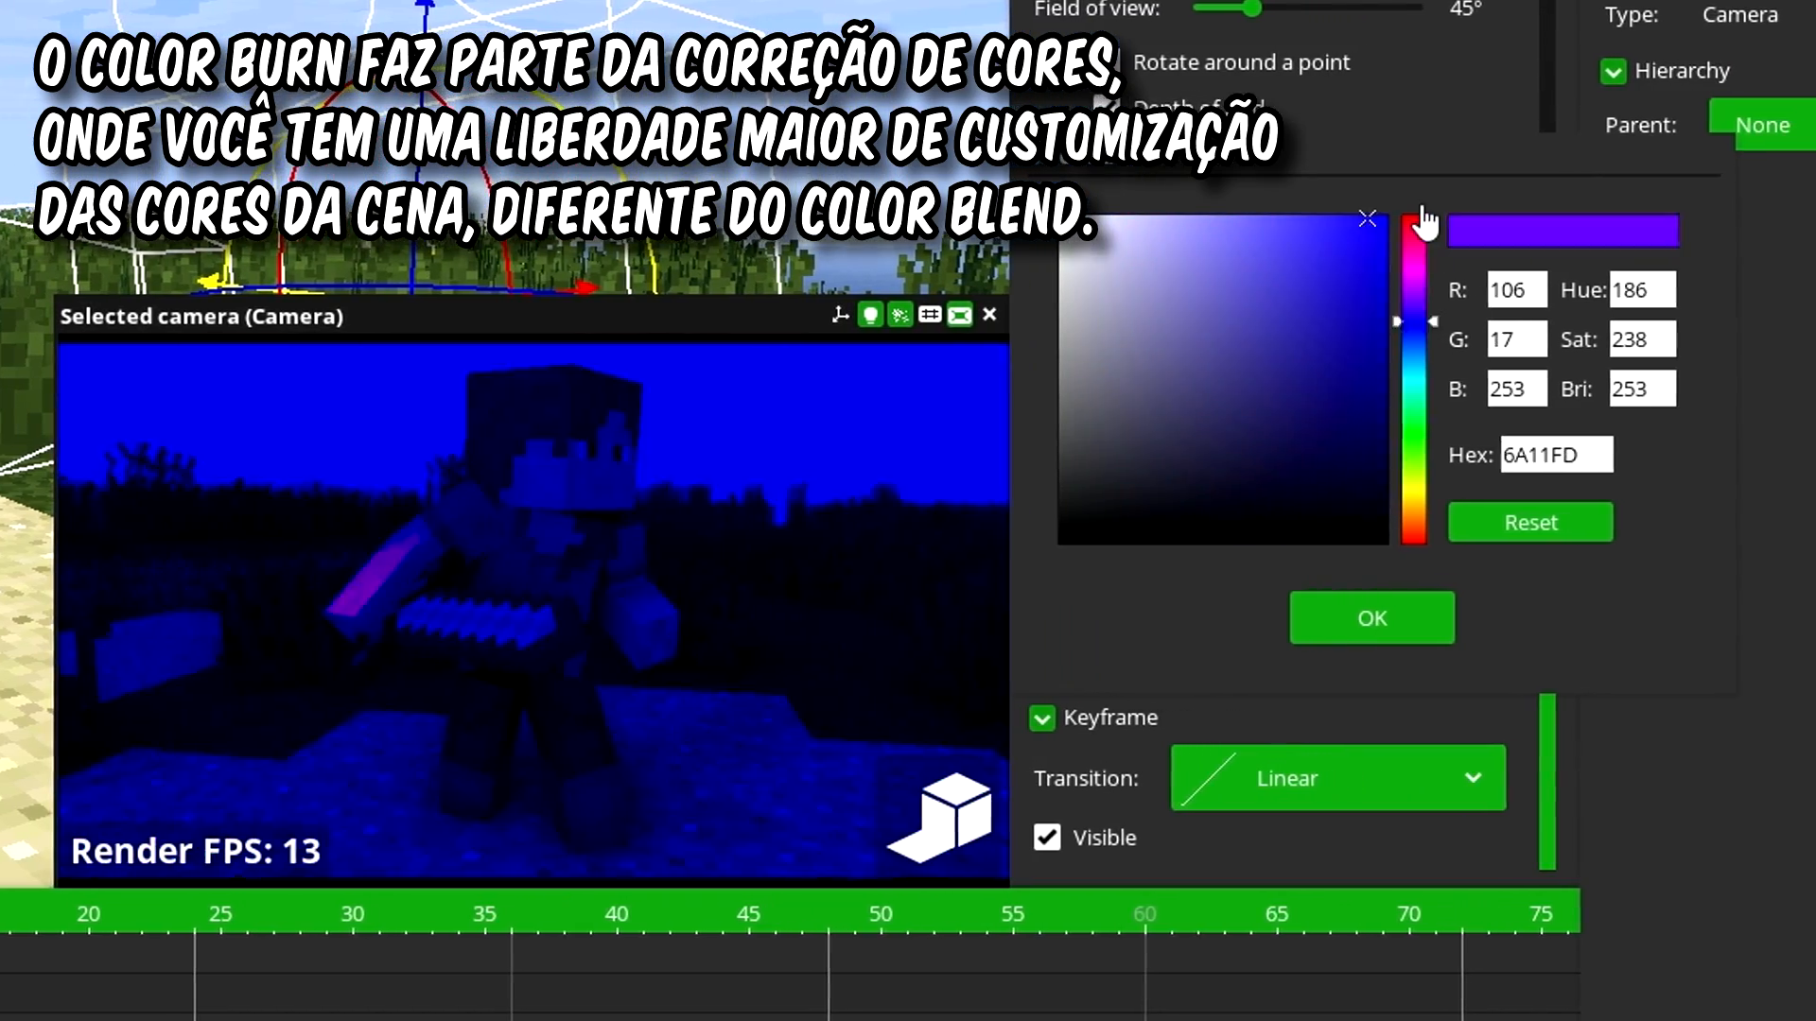
left_click_drag(1425, 222, 1423, 201)
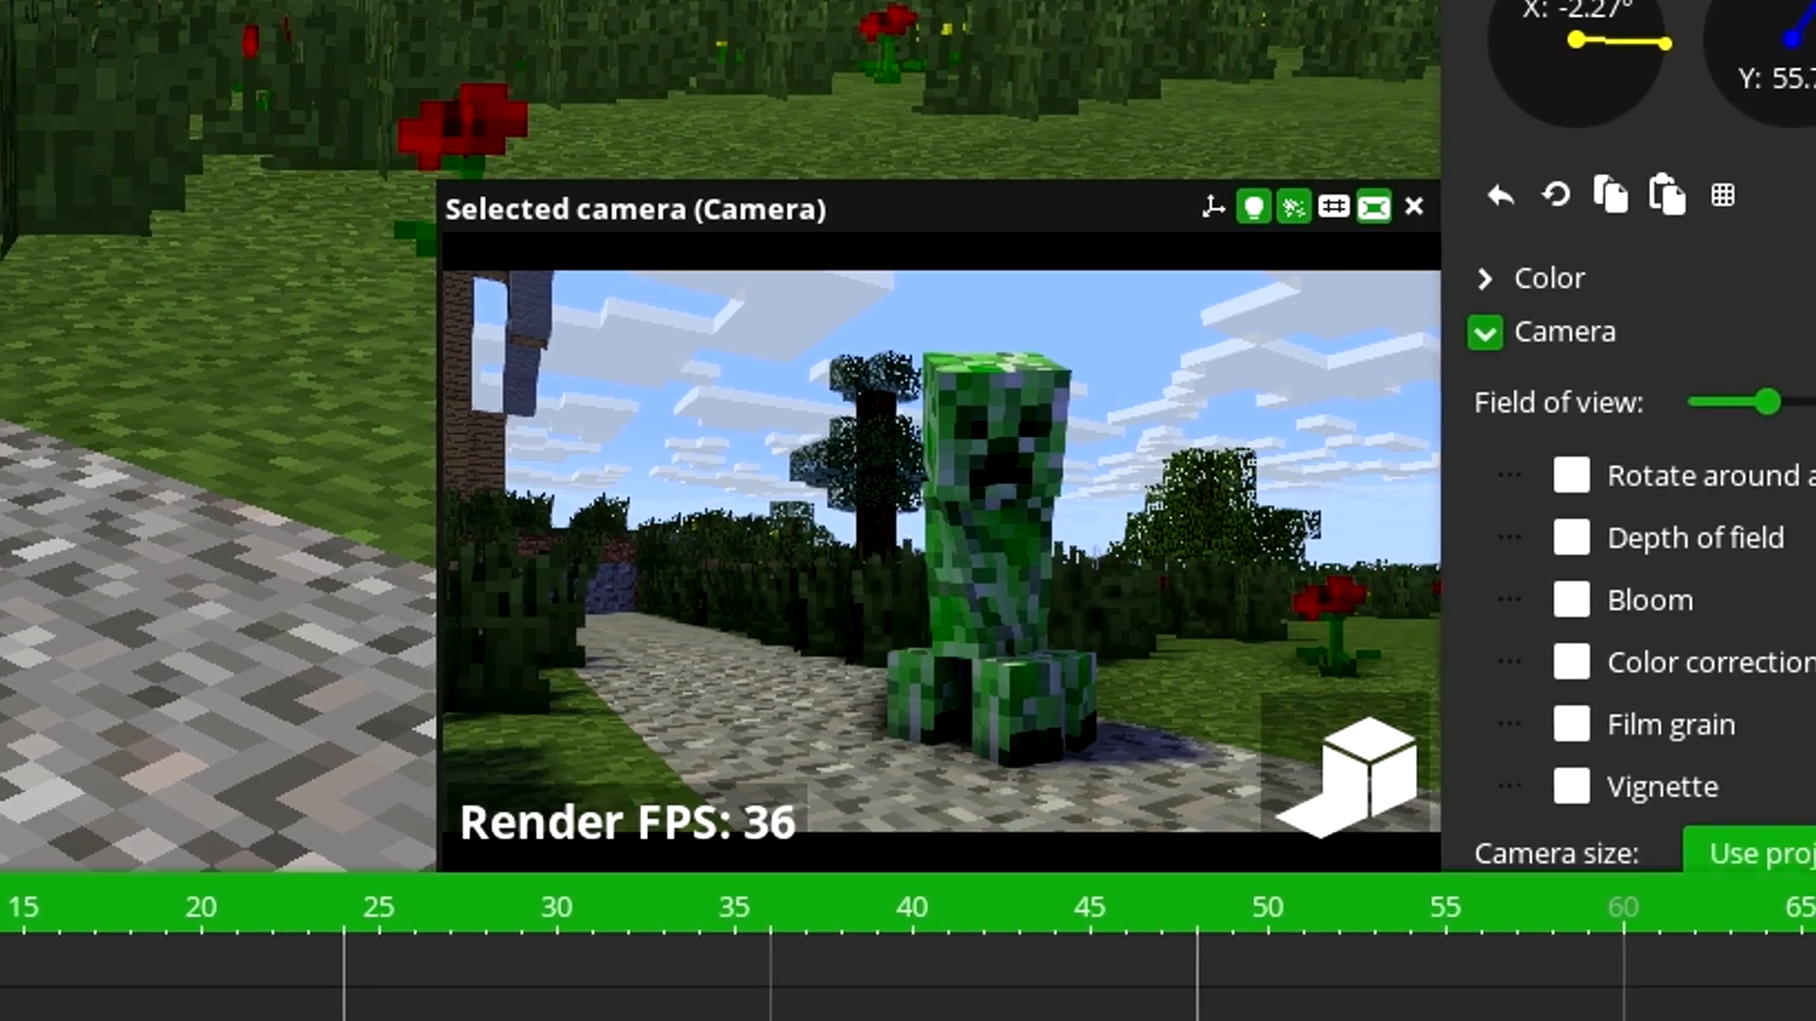
Enable color correction on the camera in the Creeper scene and set its saturation to 0%.
scroll(1778, 510, "down", 3)
left_click(1789, 506)
scroll(1778, 511, "down", 5)
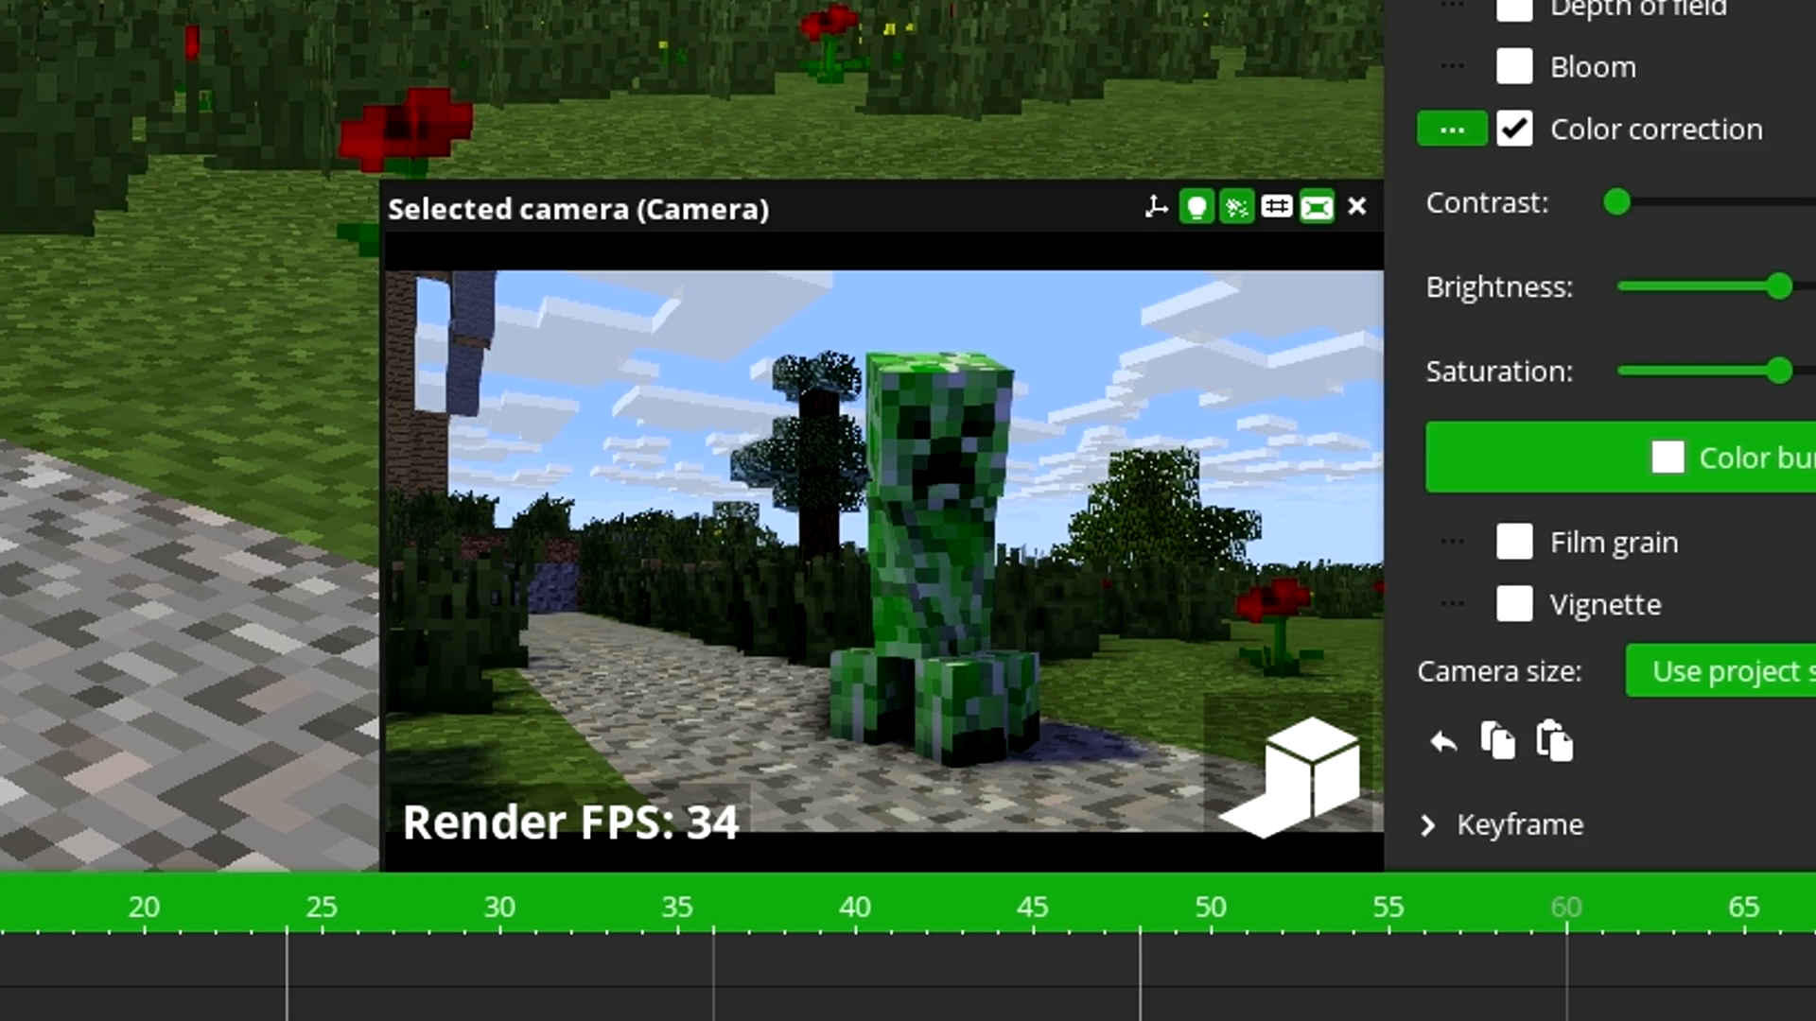
left_click_drag(1758, 376, 1500, 407)
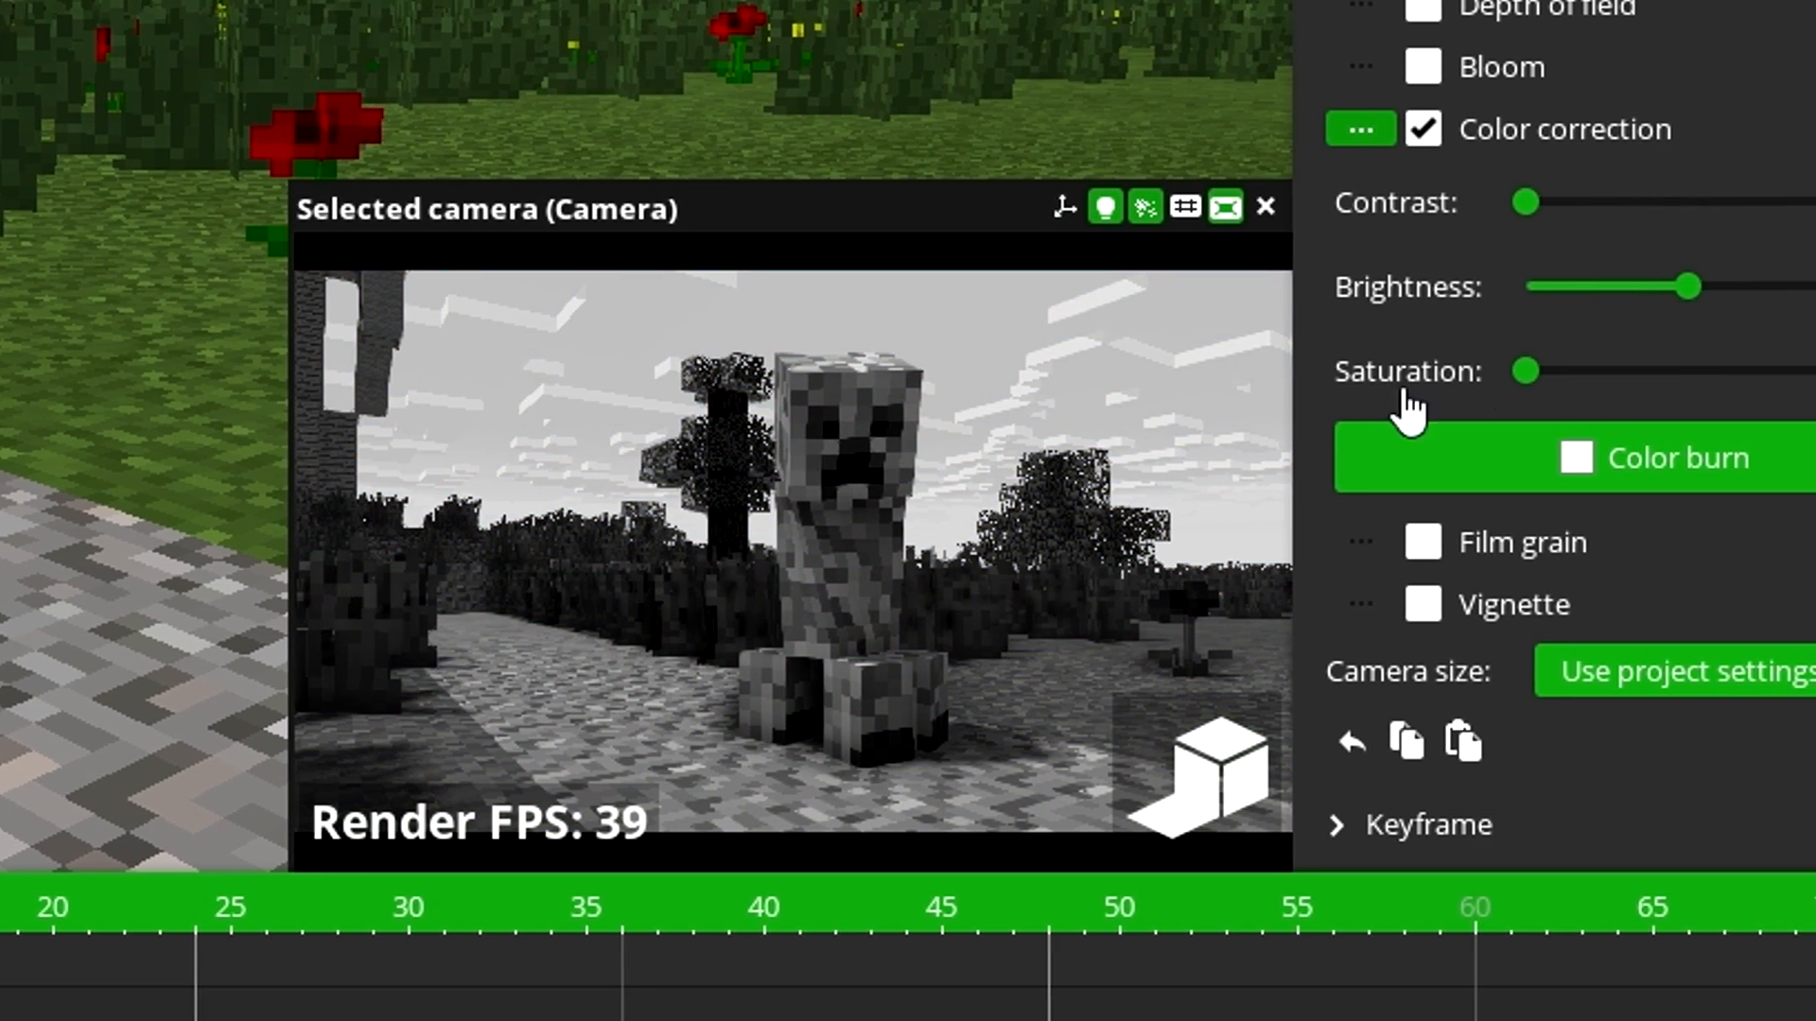
Set the camera's brightness to 8% and enable a vignette with radius 70%, softness 36% and strength 72%.
left_click(1423, 603)
mouse_move(1667, 417)
left_mouse_down()
mouse_move(1622, 417)
mouse_move(1699, 420)
mouse_move(1618, 417)
mouse_move(1651, 420)
left_mouse_up()
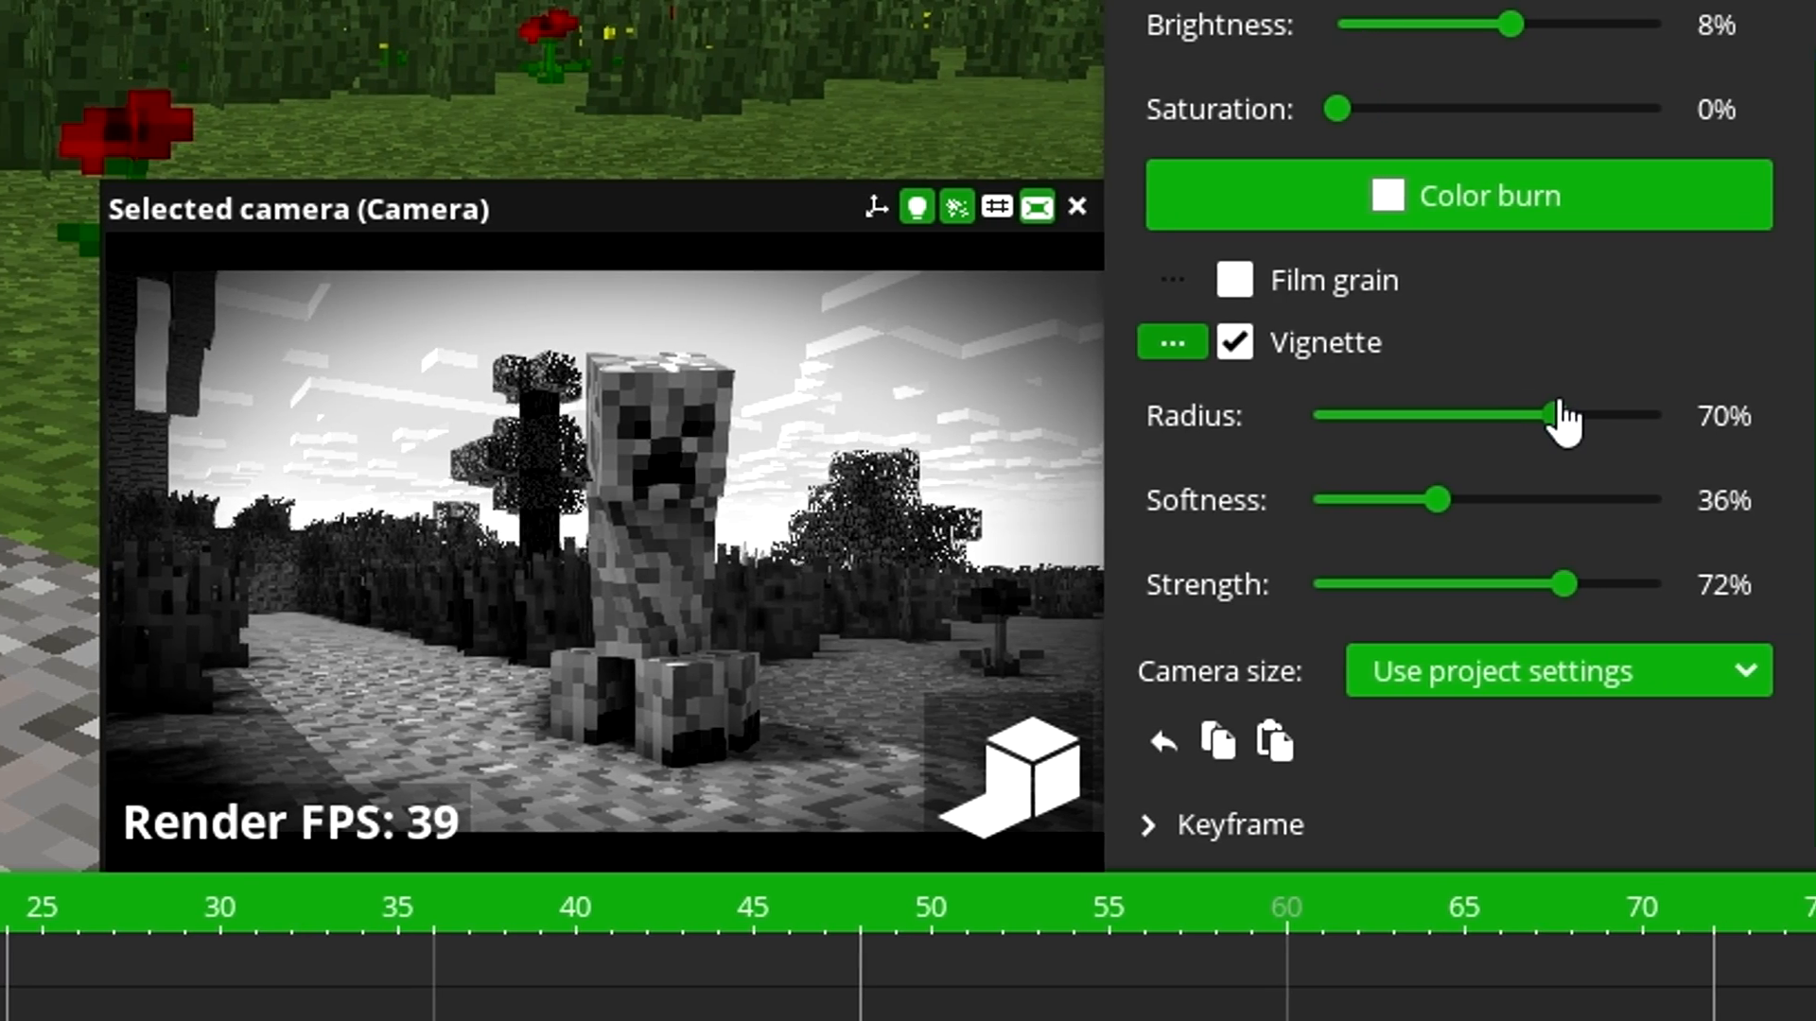
left_click(964, 808)
left_click(964, 809)
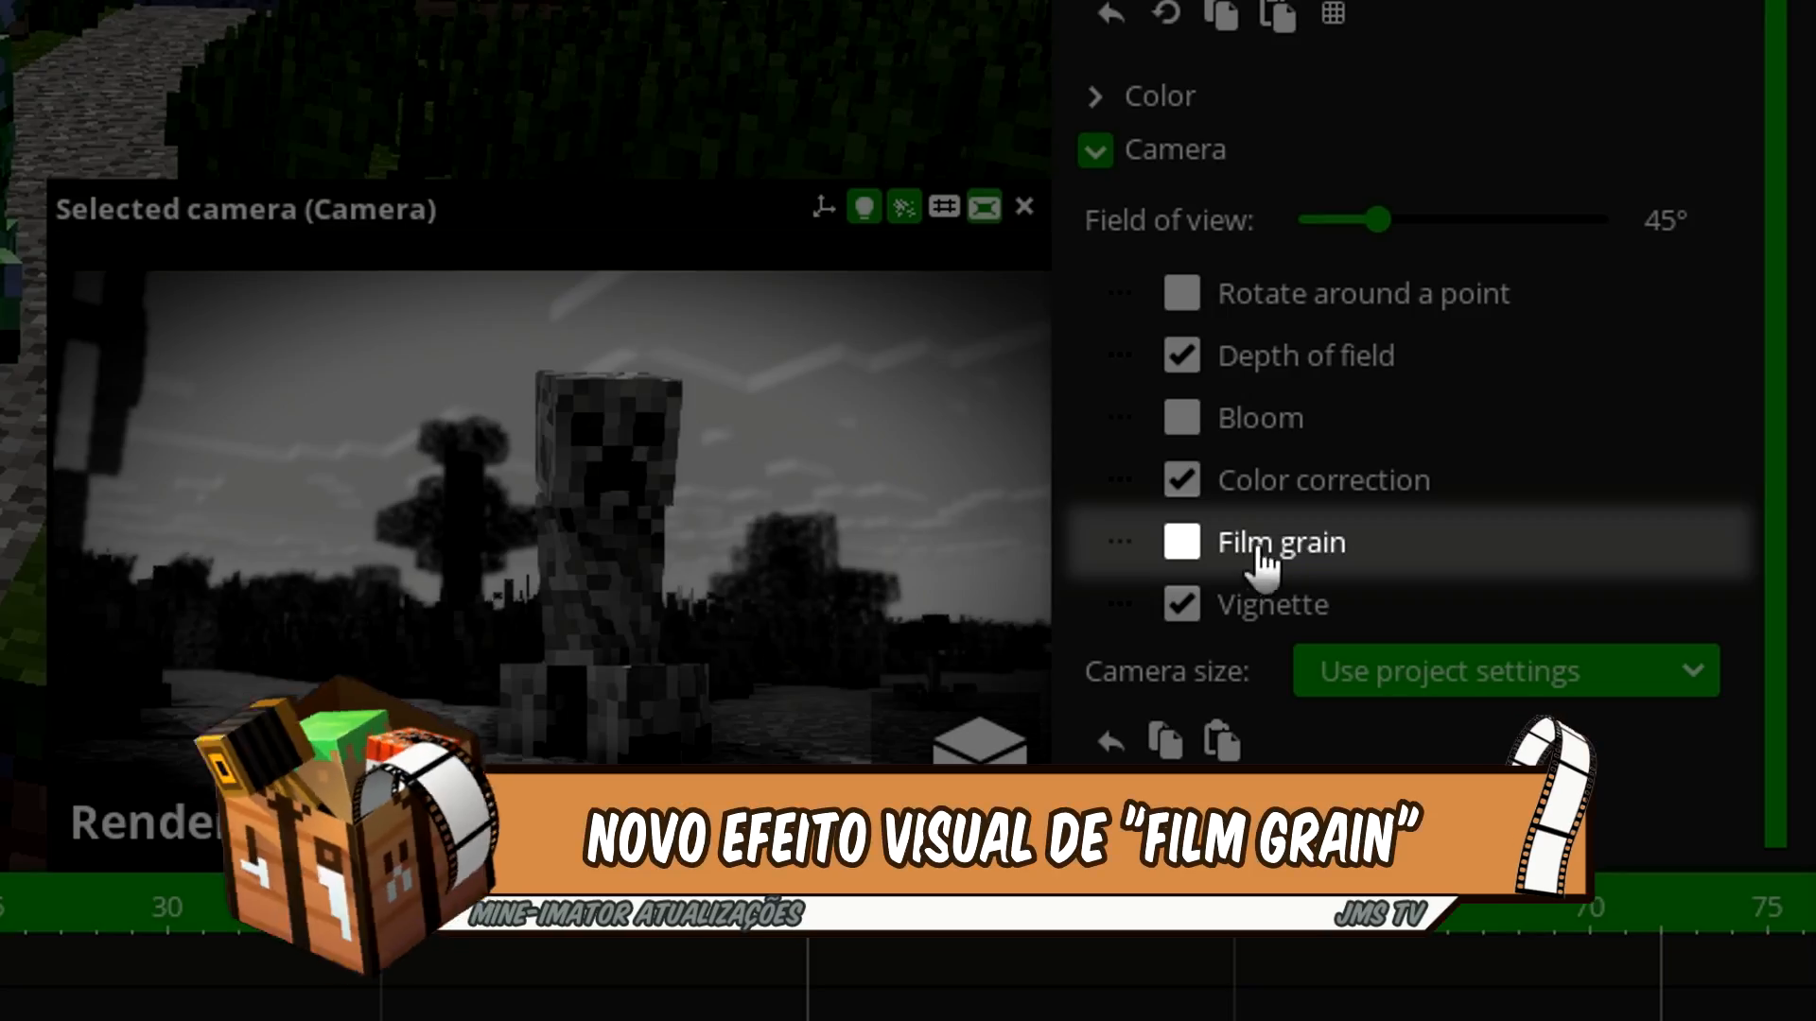
Enable film grain on the black-and-white Creeper camera and vary the grain's strength and size.
left_click(1182, 542)
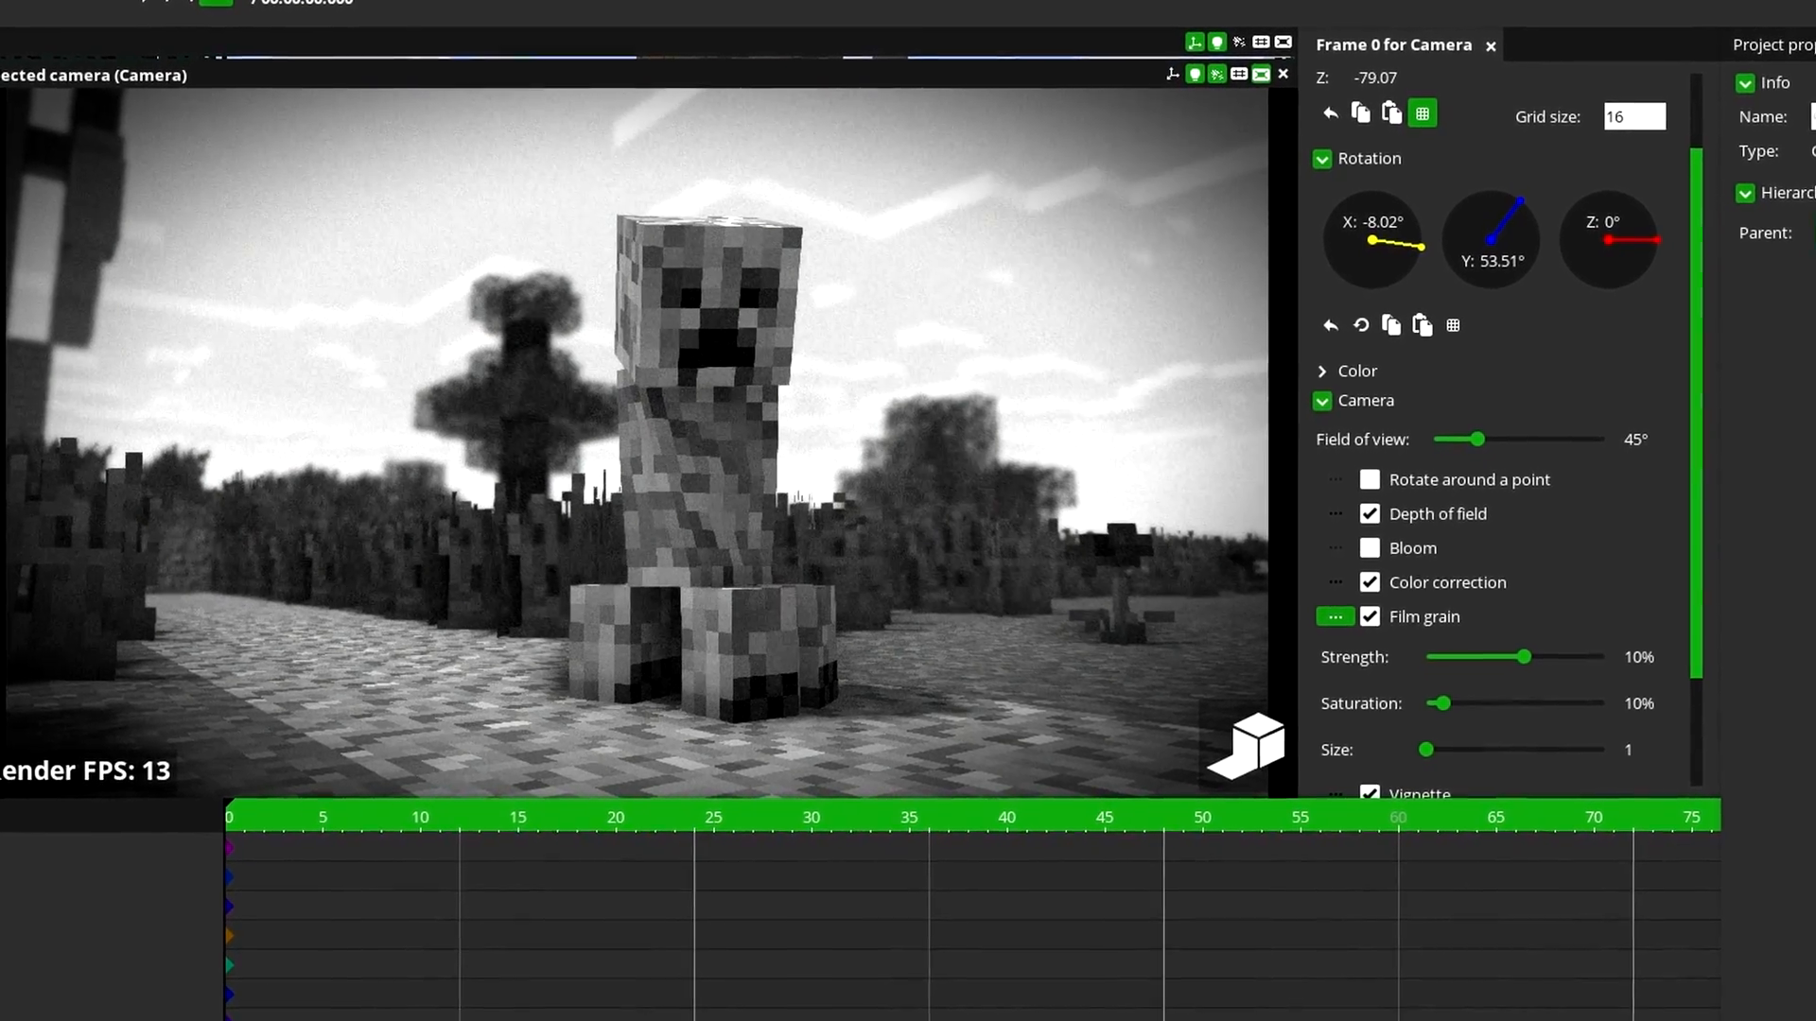
left_click_drag(0, 59, 679, 372)
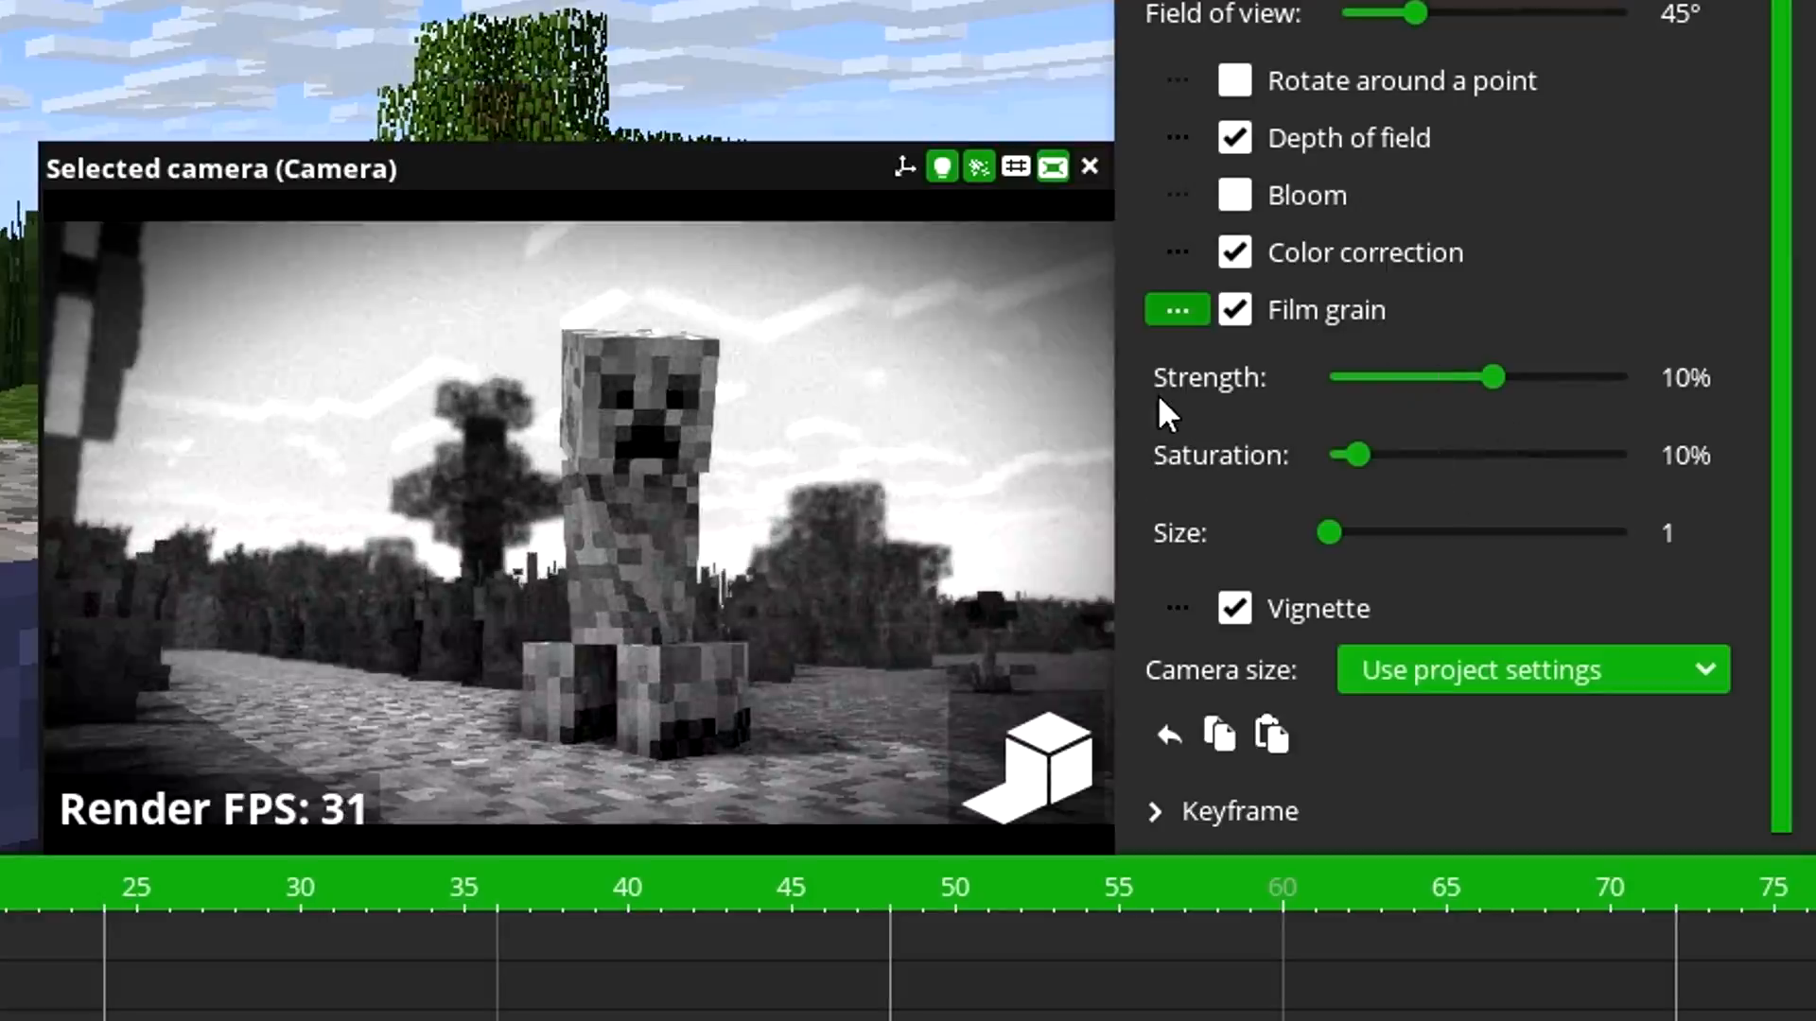
left_click_drag(1370, 378, 1218, 416)
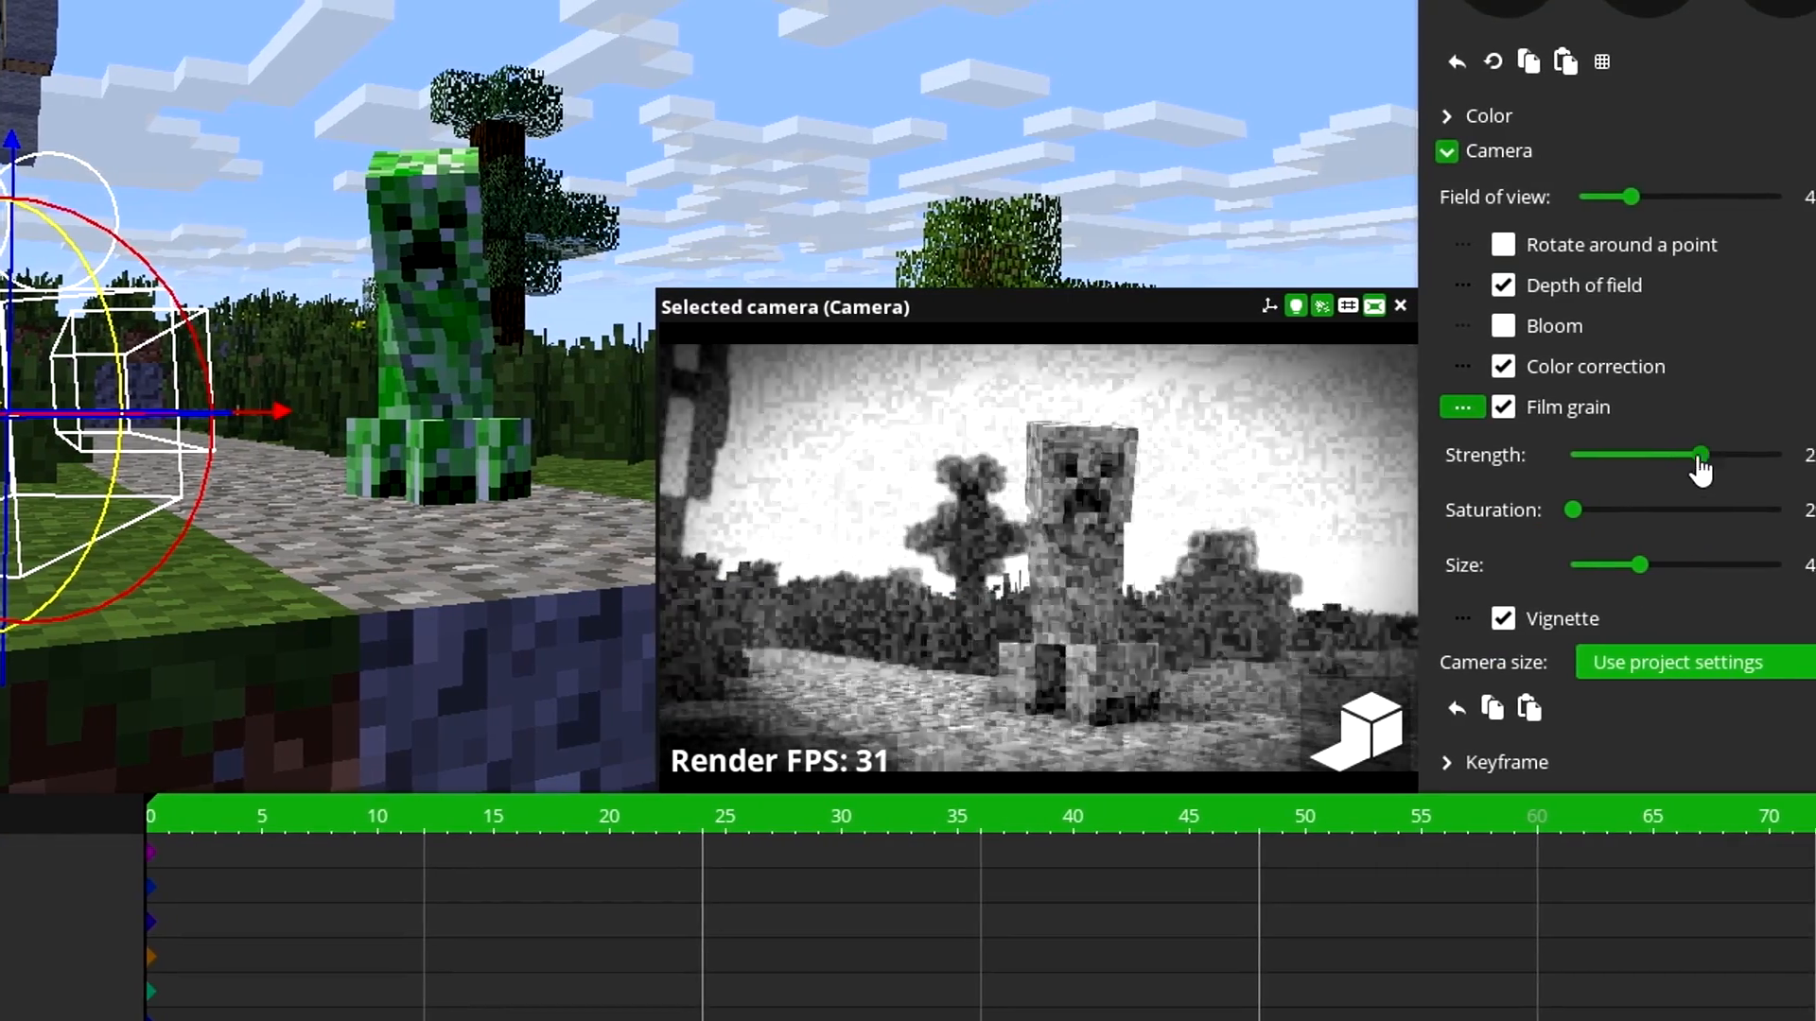
left_click_drag(1700, 463, 1654, 466)
left_click_drag(1577, 558, 1546, 560)
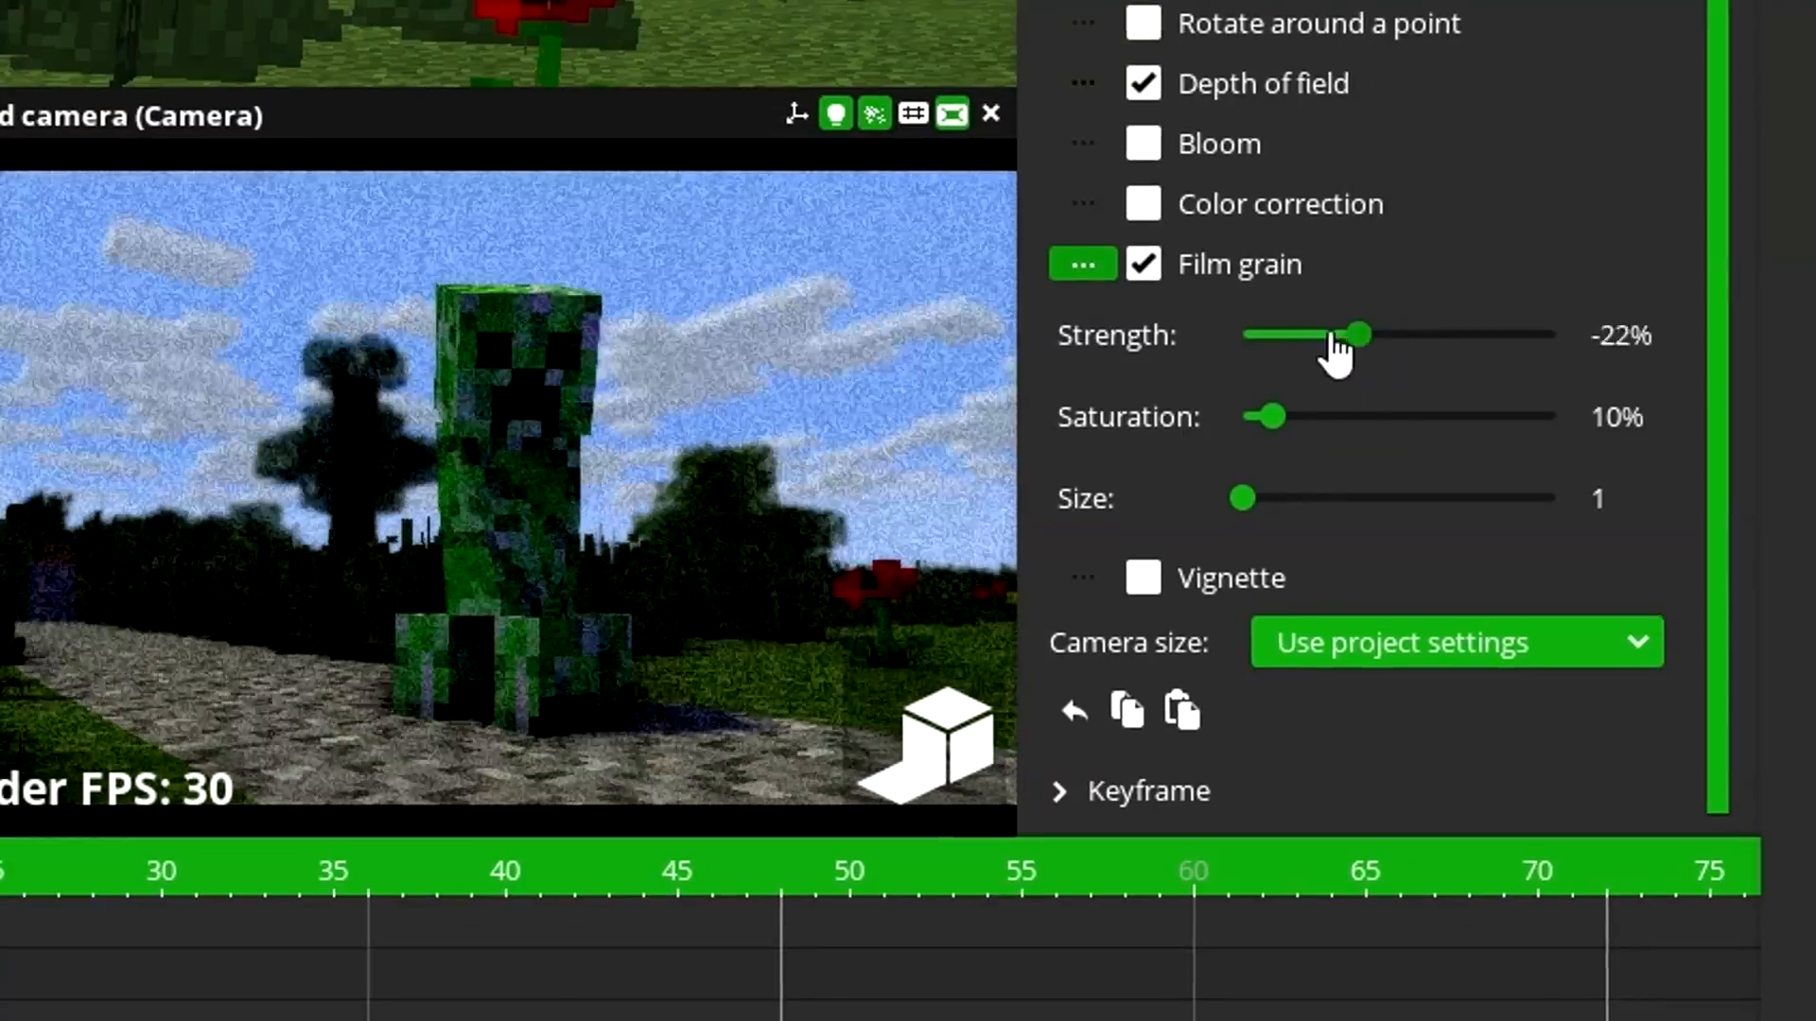
Set the film grain's strength to -100% and saturation to 0%, and increase the grain size.
left_click_drag(1334, 339, 1025, 352)
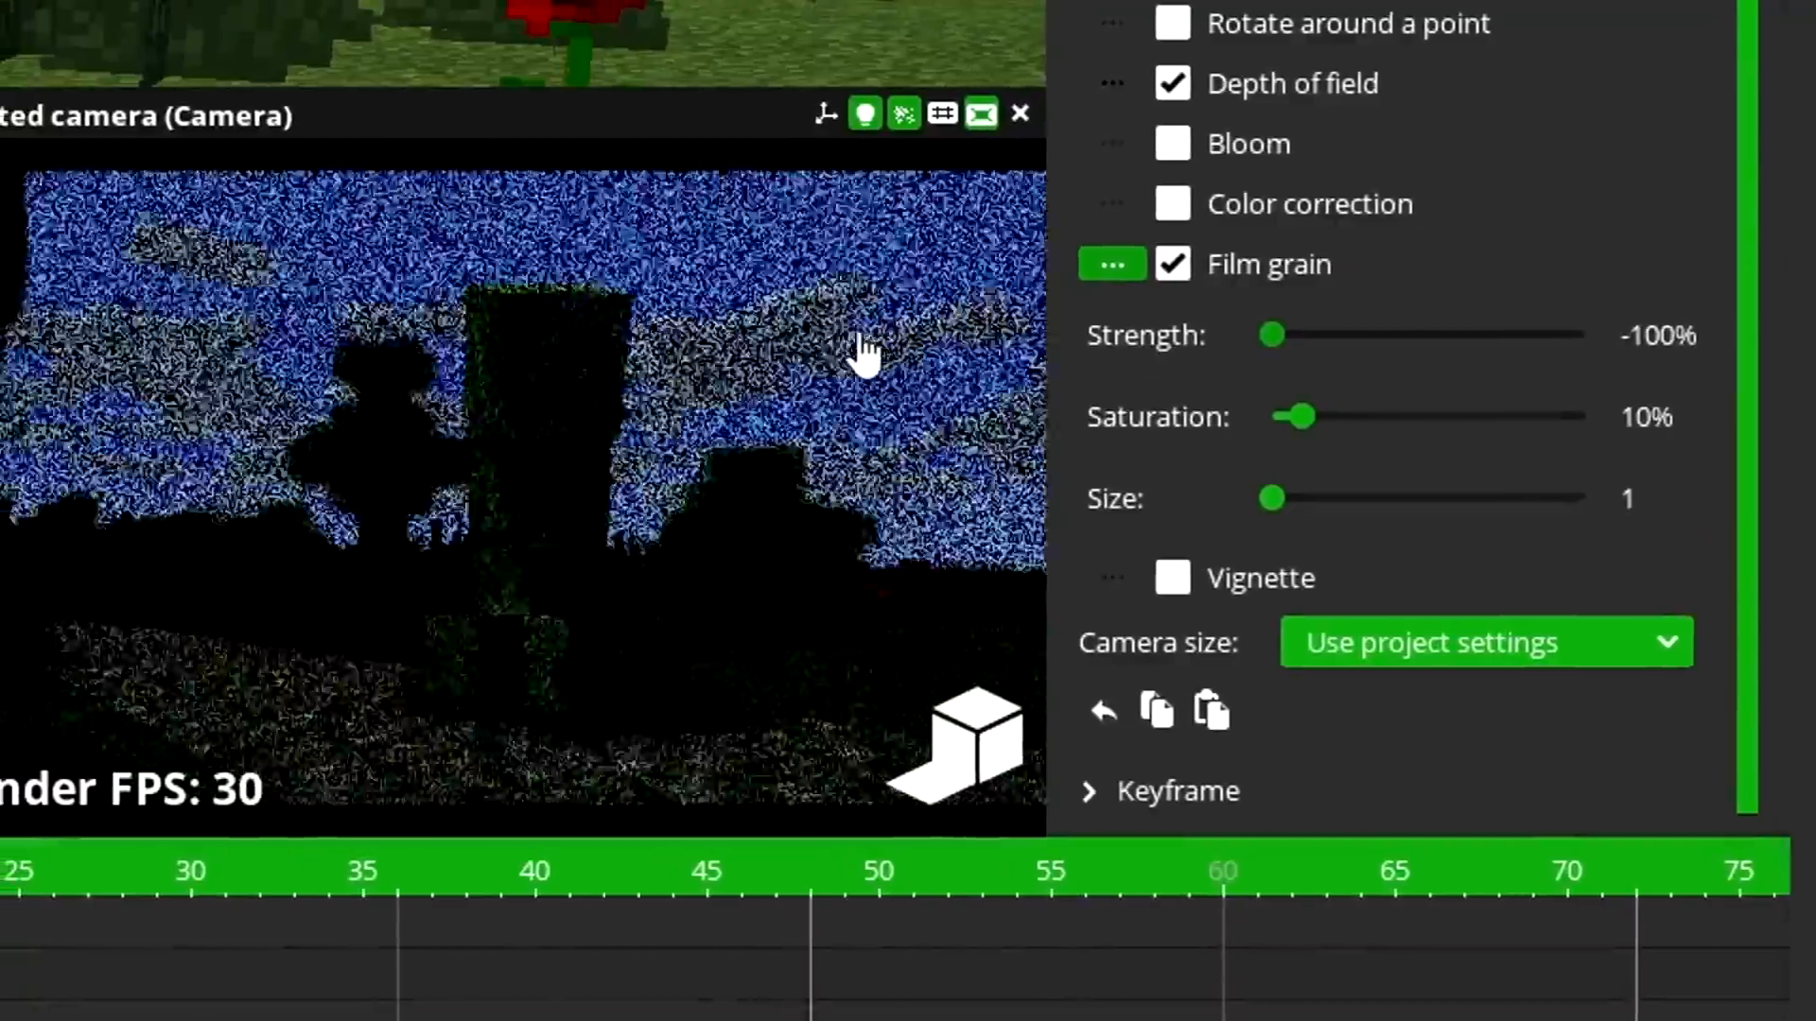
left_click_drag(1301, 417, 1271, 443)
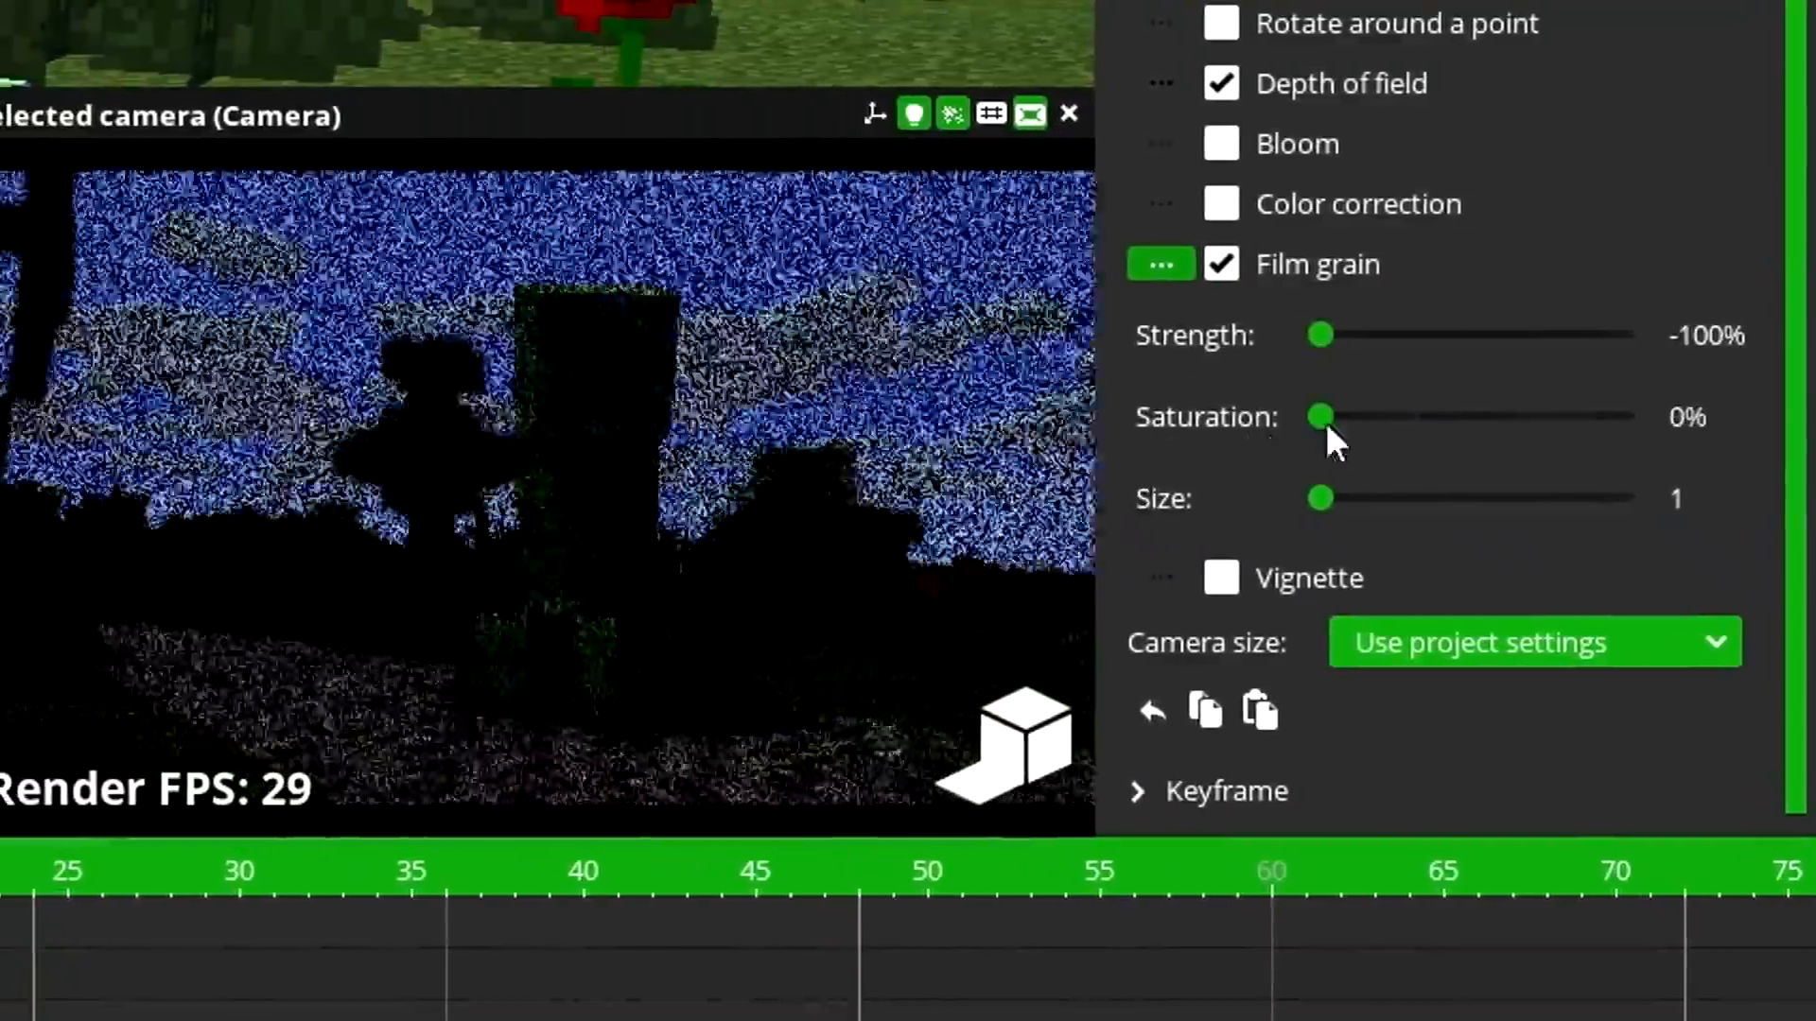
left_click_drag(1486, 501, 1520, 501)
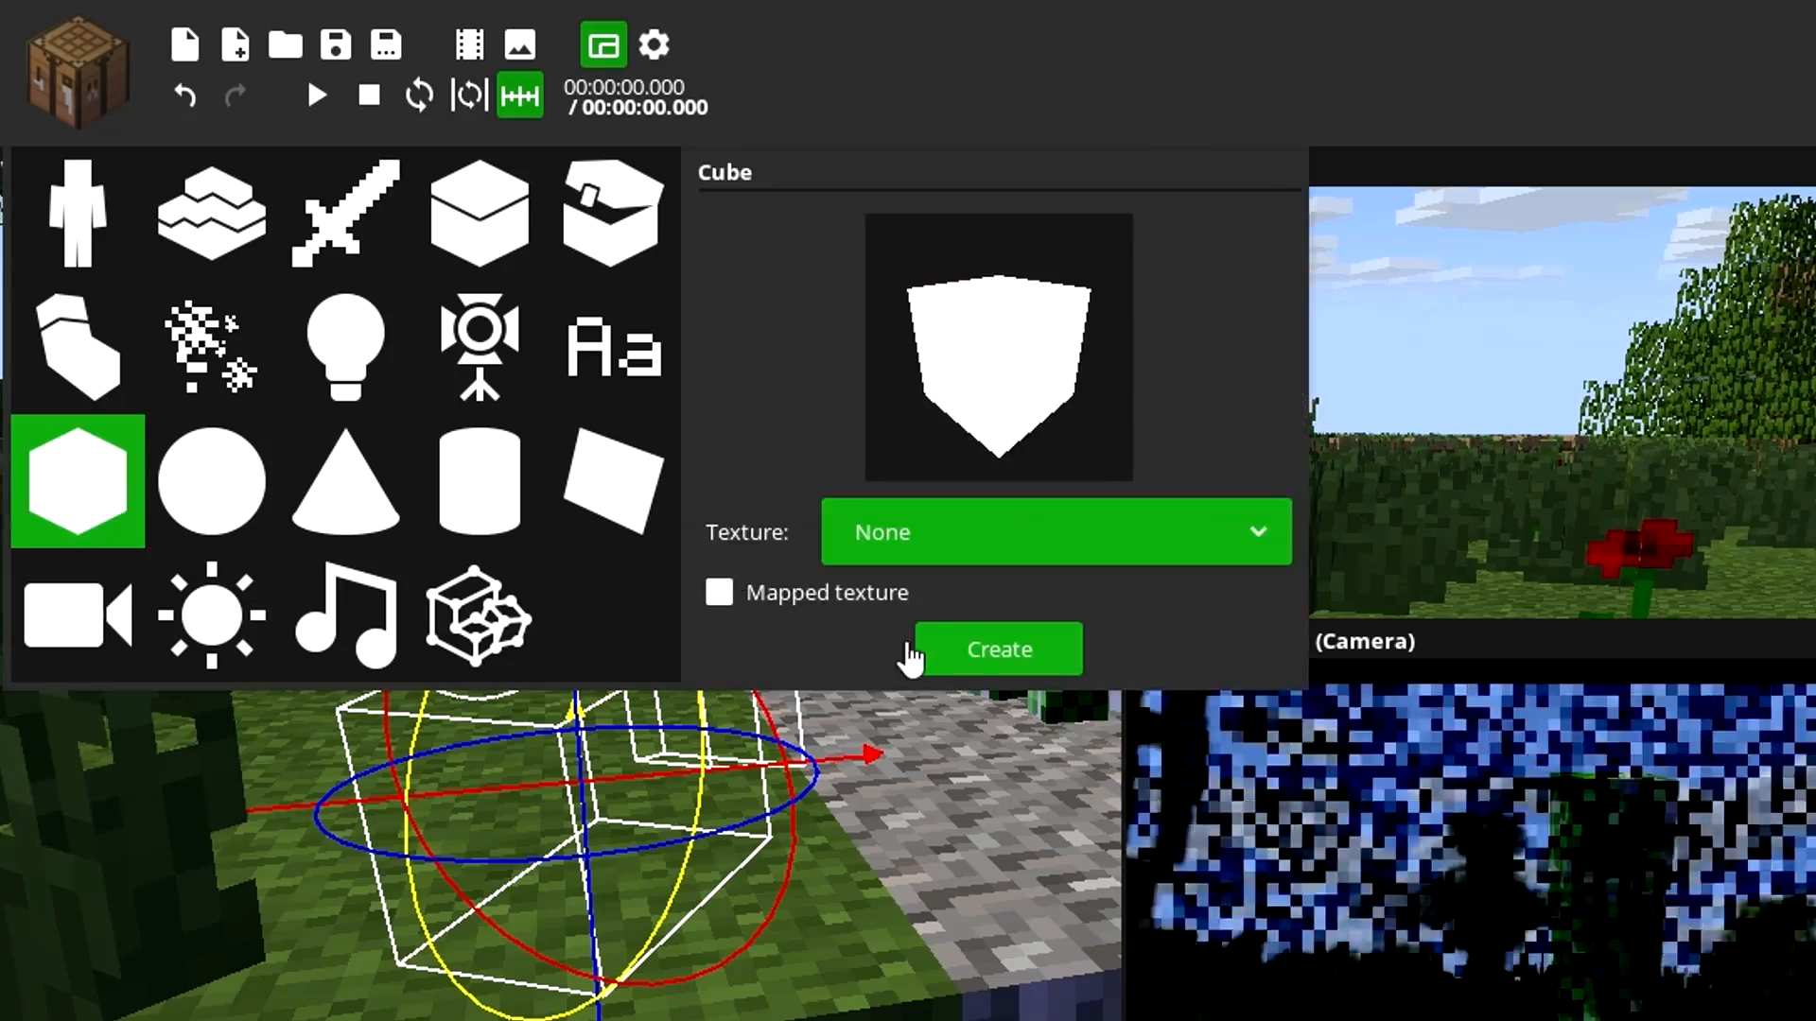
Create an untextured cube and set the Camera as its parent.
left_click(974, 650)
left_click(709, 841)
left_click(1360, 236)
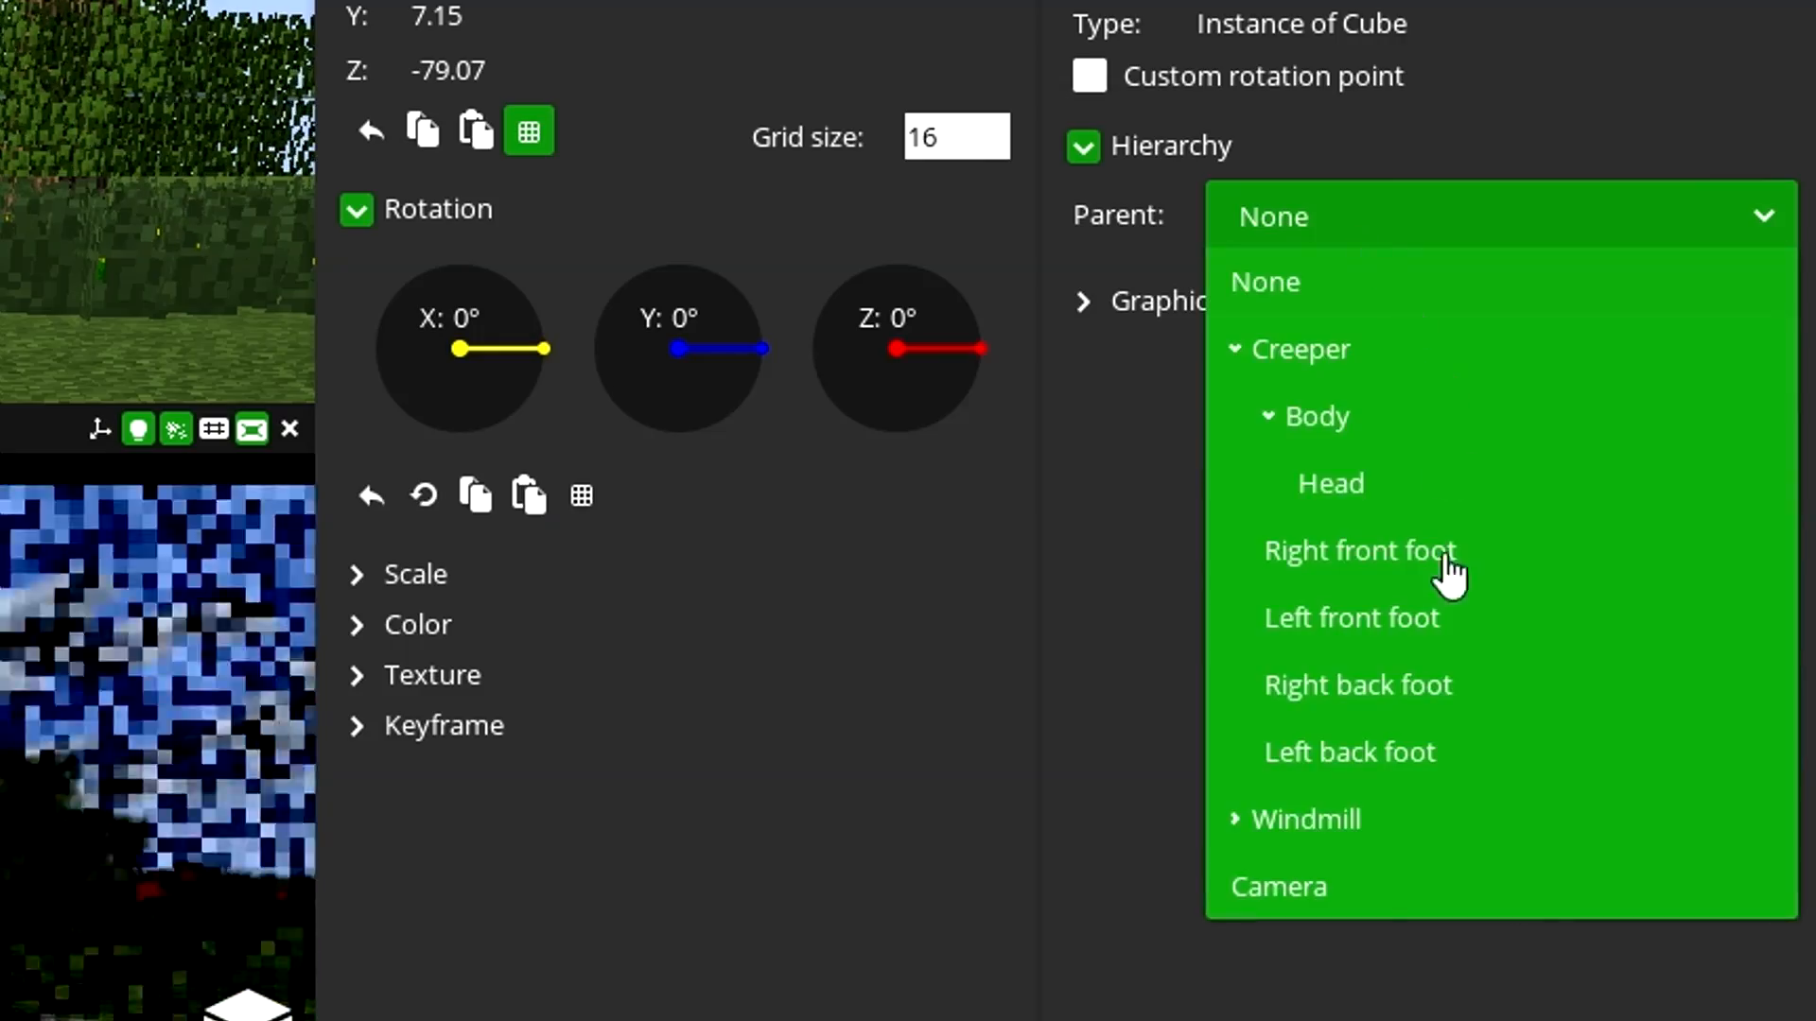
left_click(1278, 887)
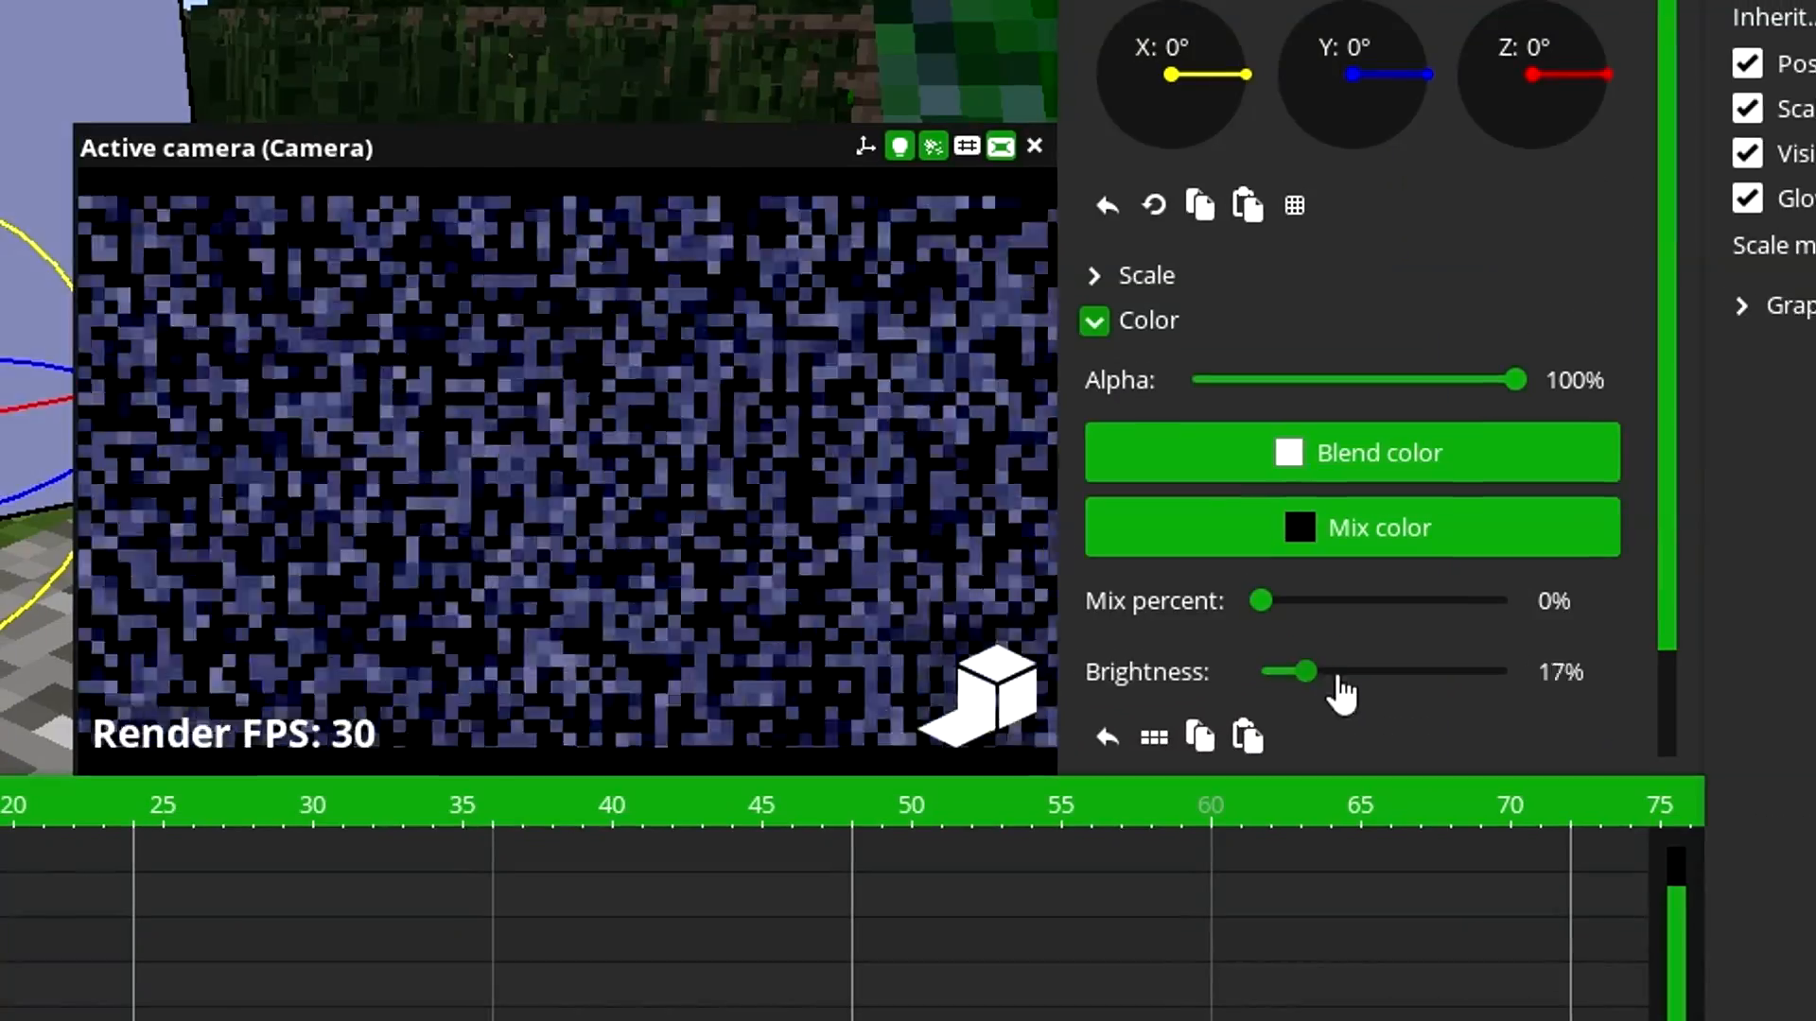
Raise the cube's brightness and enlarge the active camera preview over the viewport.
left_click_drag(1309, 674, 1387, 674)
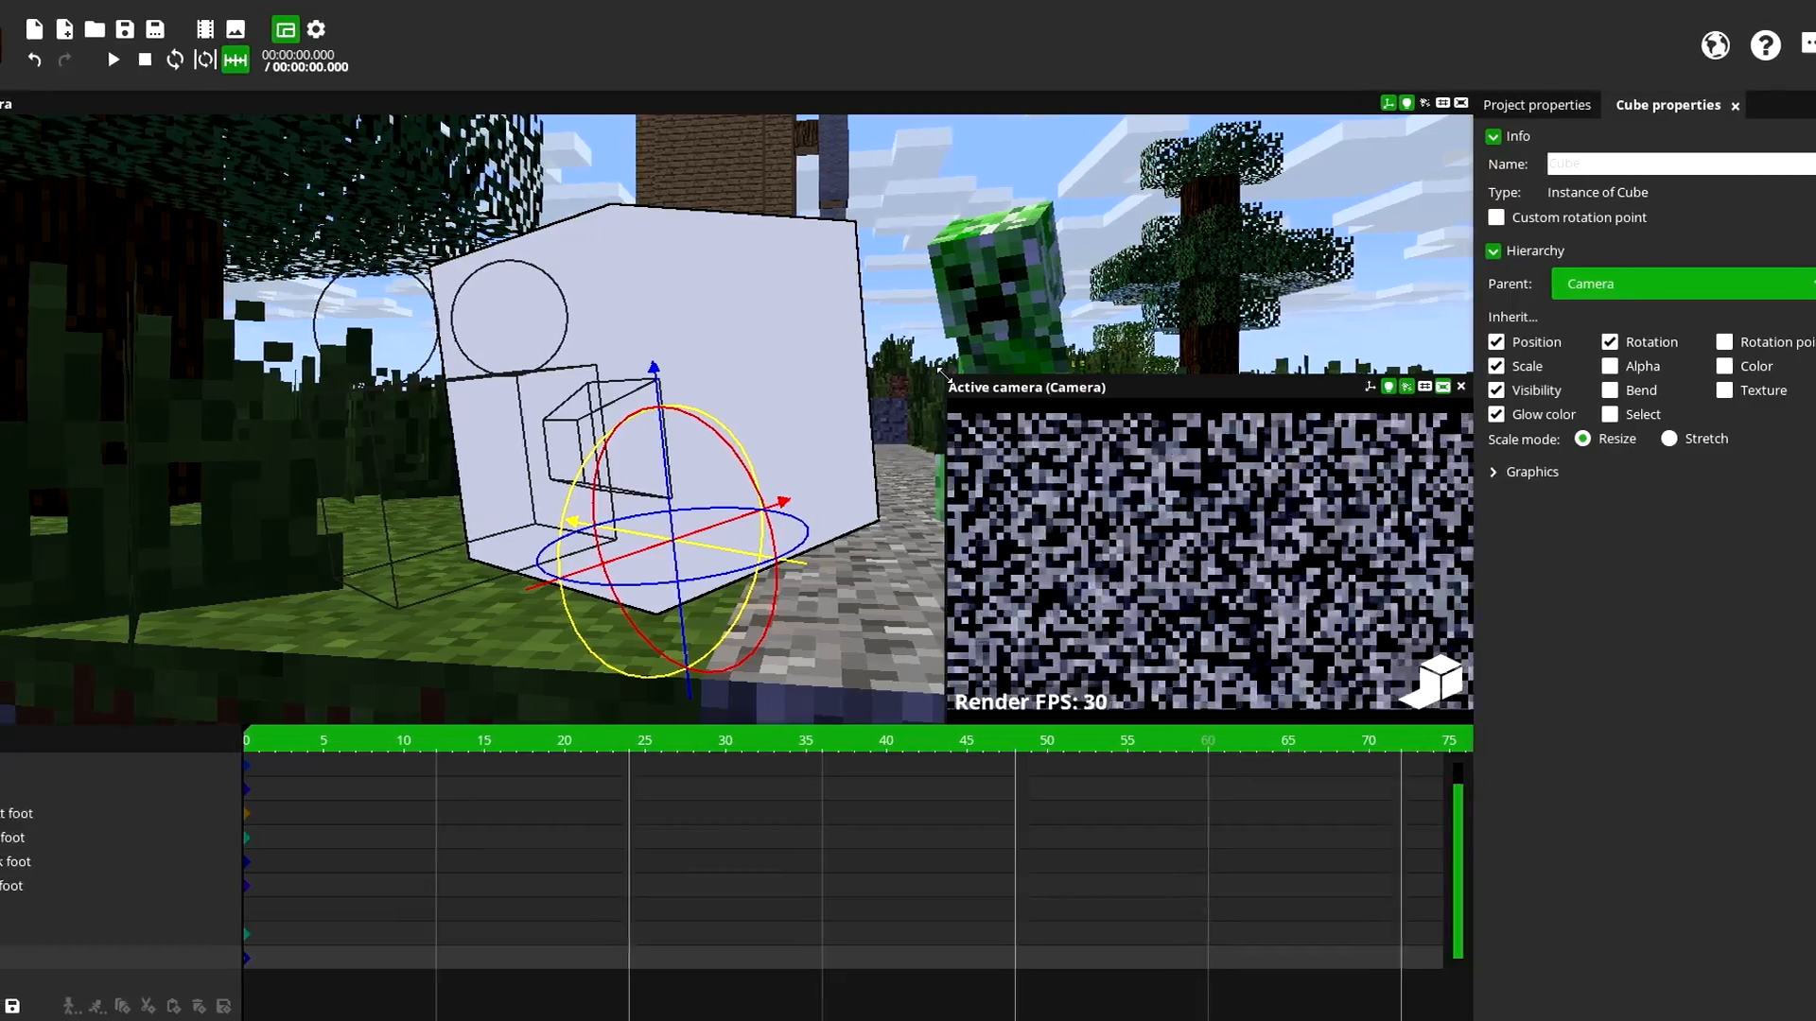
left_click_drag(946, 379, 262, 127)
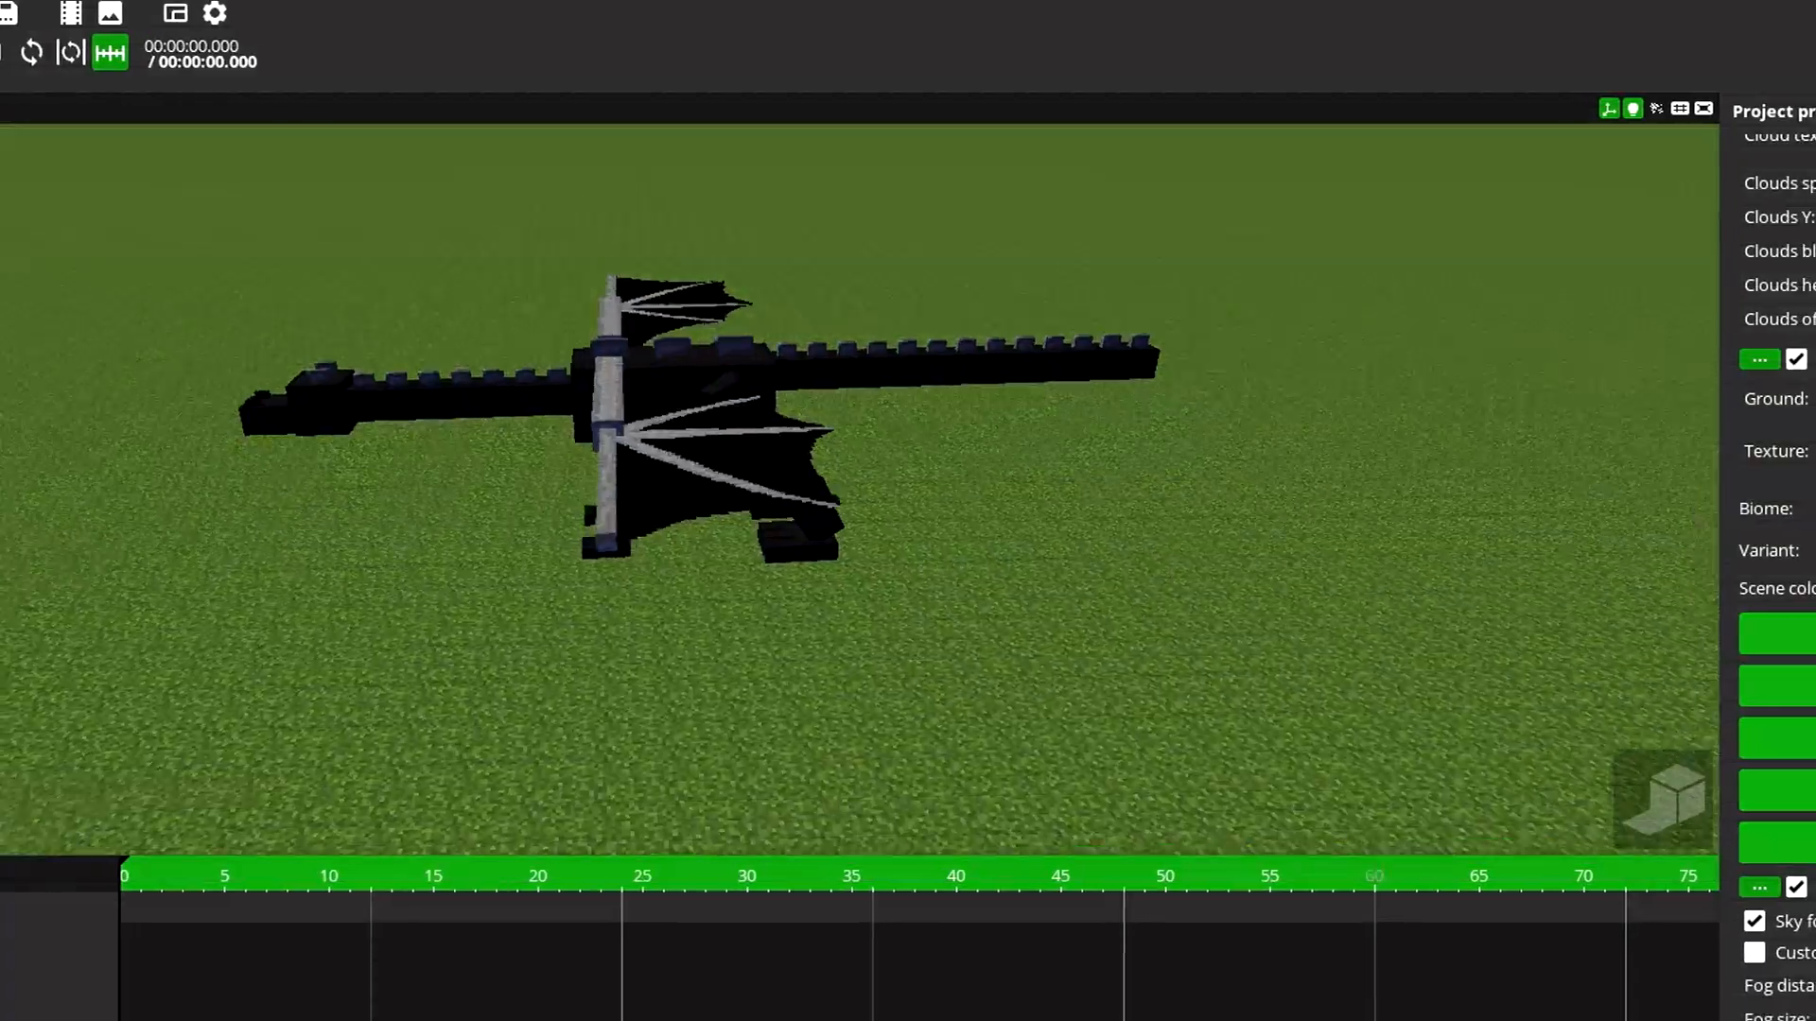
Select the tail segments of the Ender Dragon and rotate them together to swing the tail.
right_click_drag(1204, 588, 1204, 560)
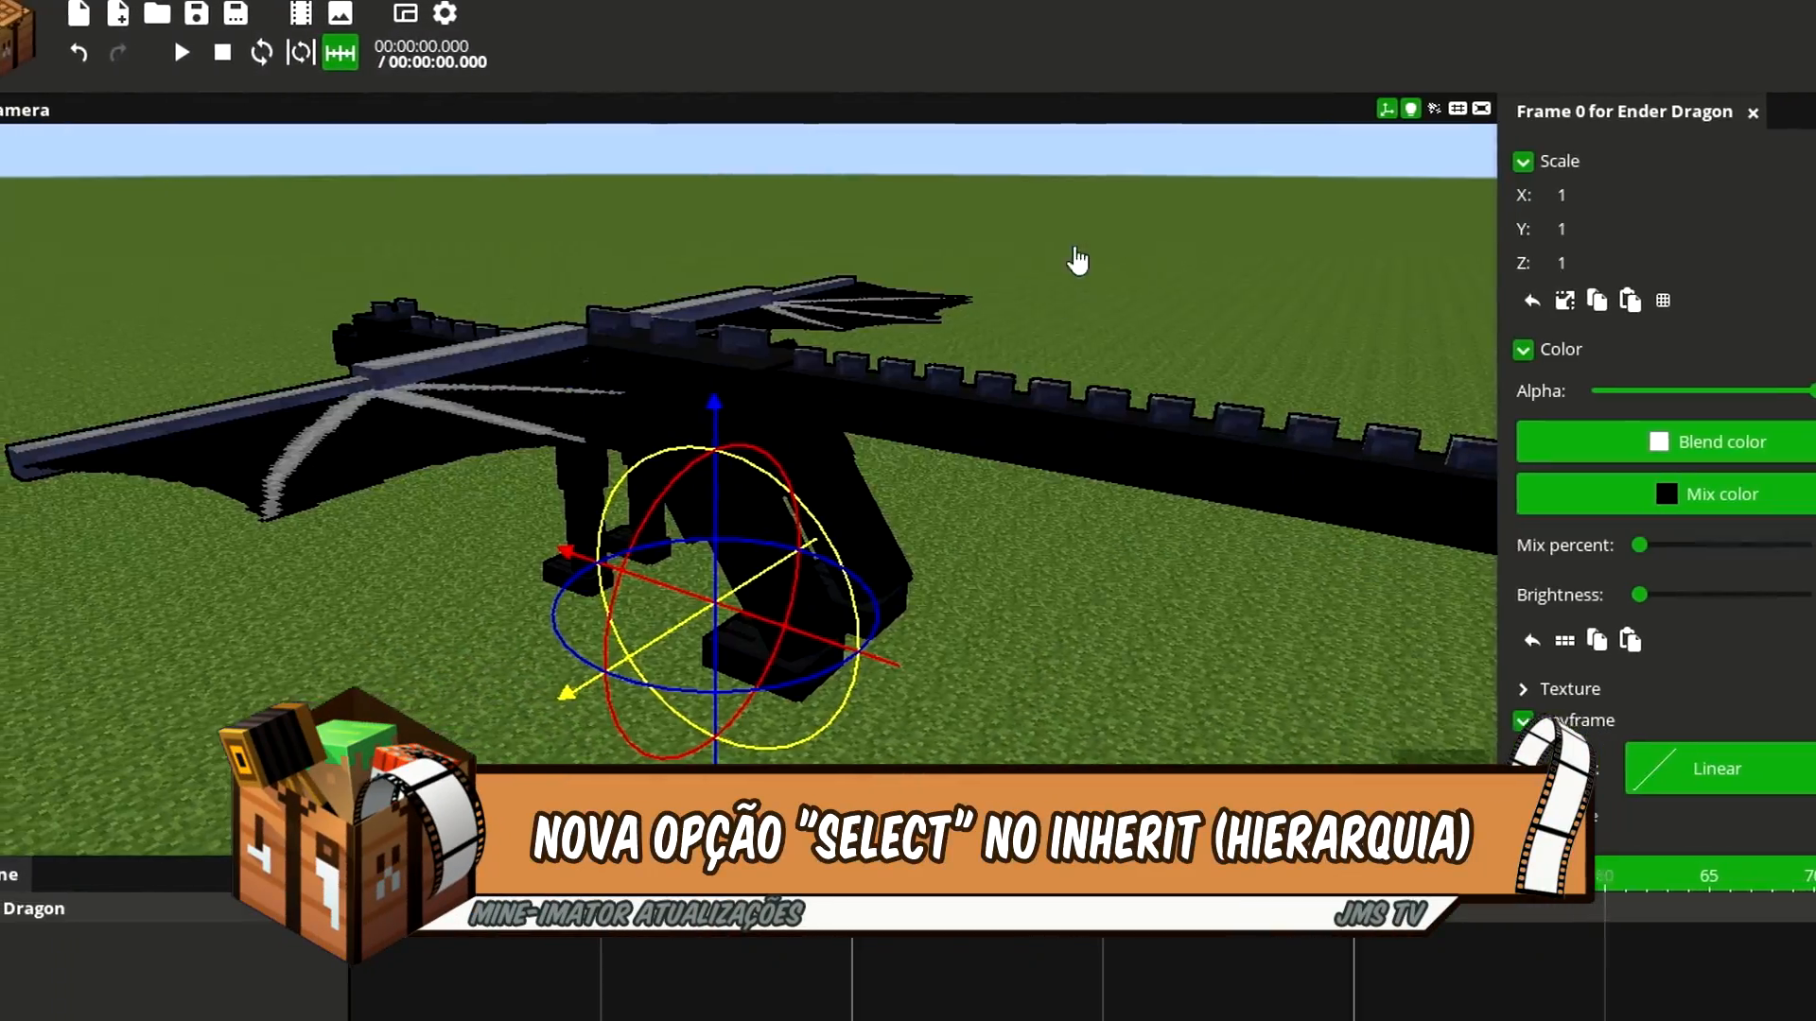
left_click_drag(1077, 260, 924, 406)
left_click(851, 417)
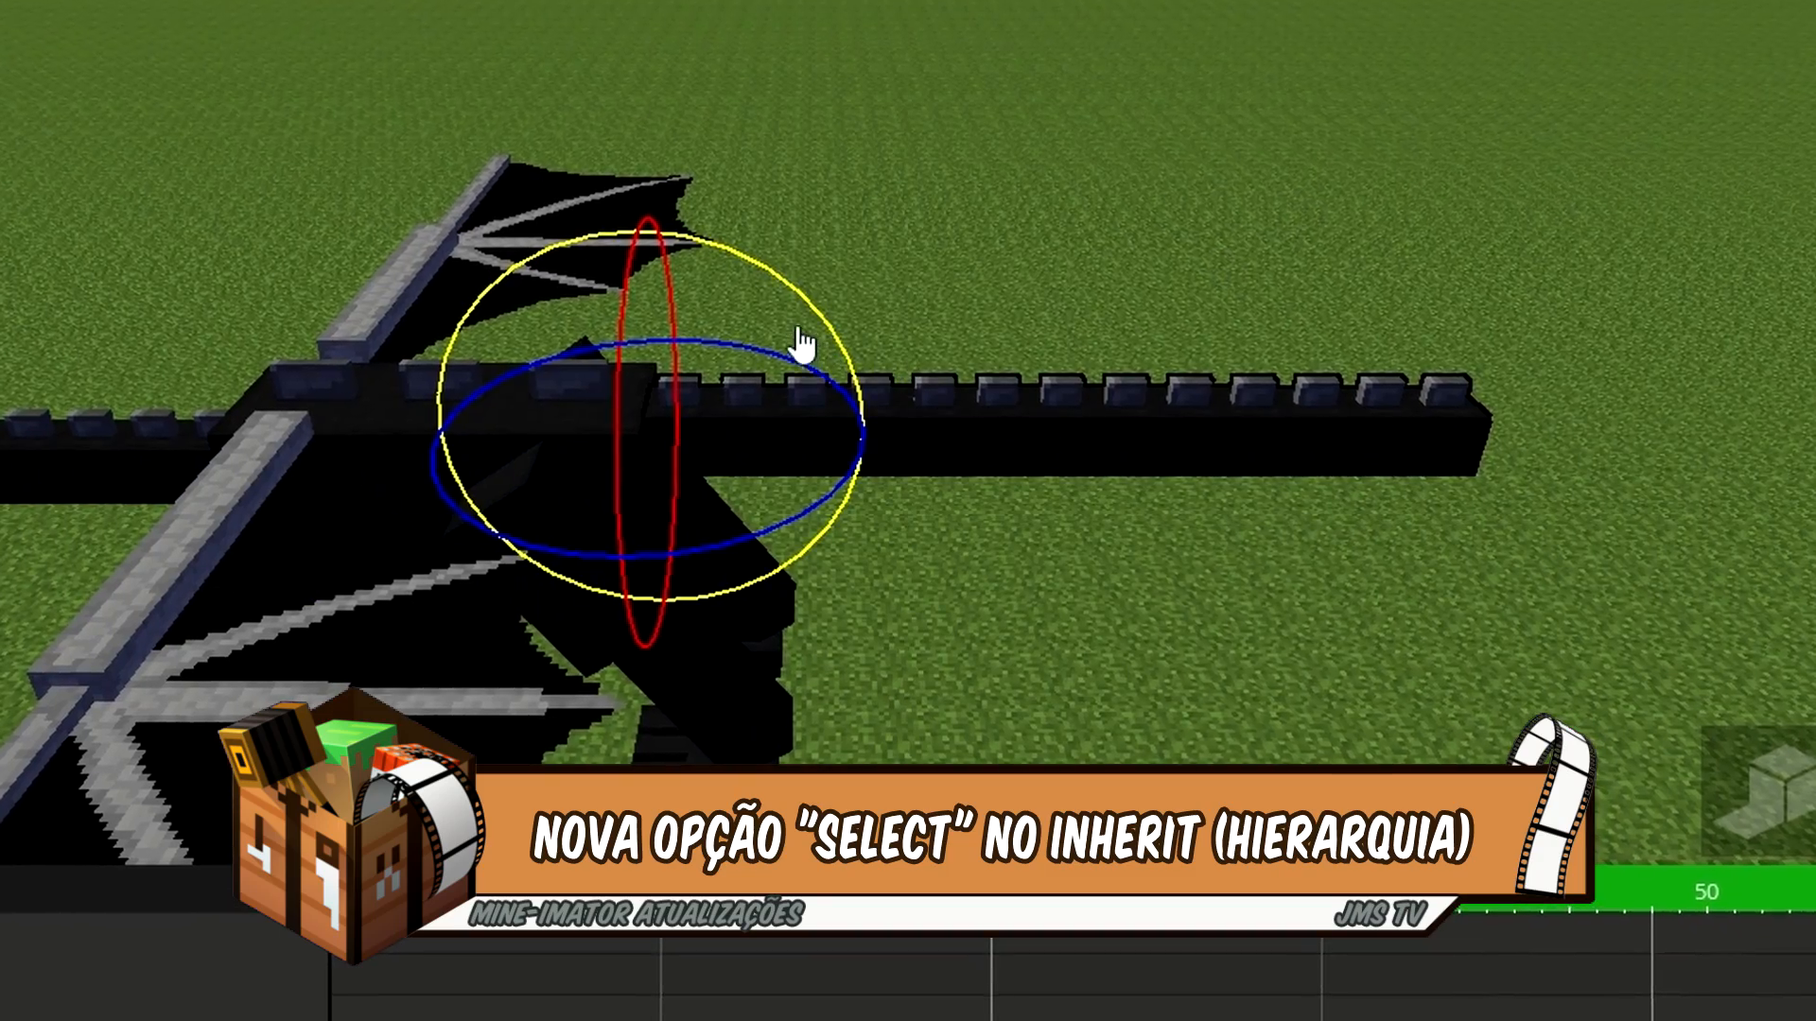
left_click_drag(778, 272, 679, 223)
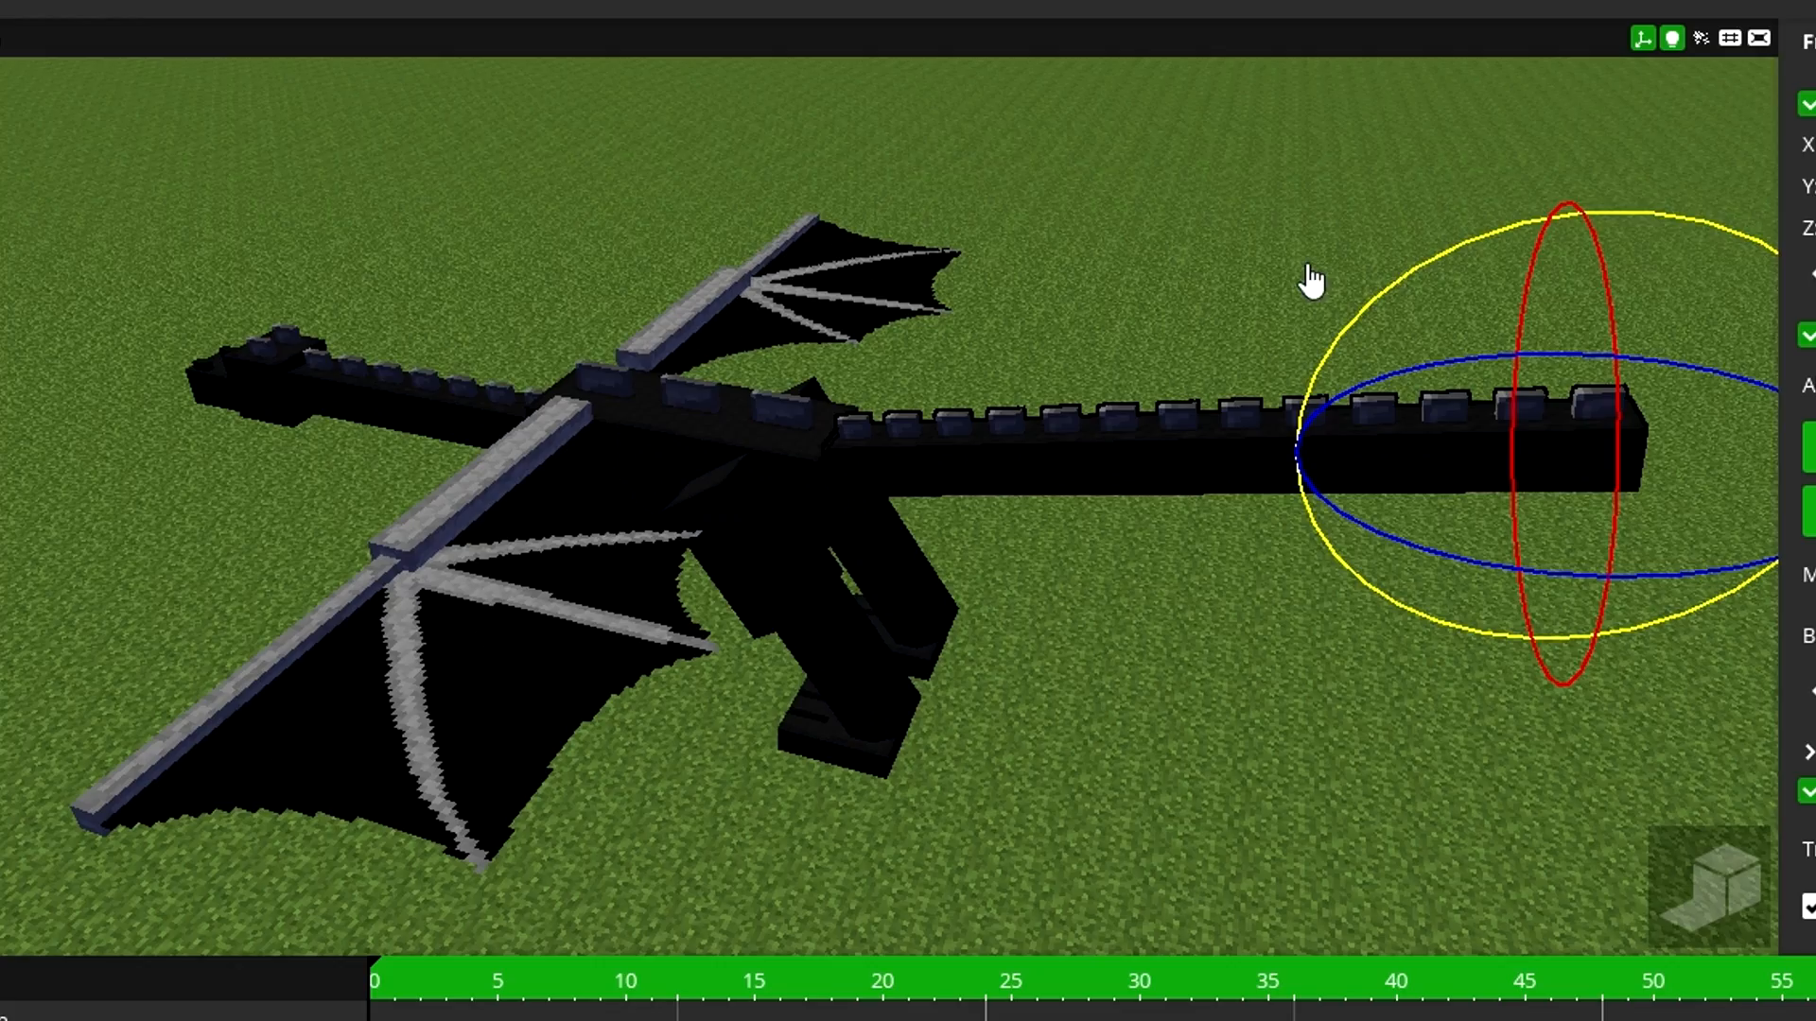
scroll(1309, 280, "up", 3)
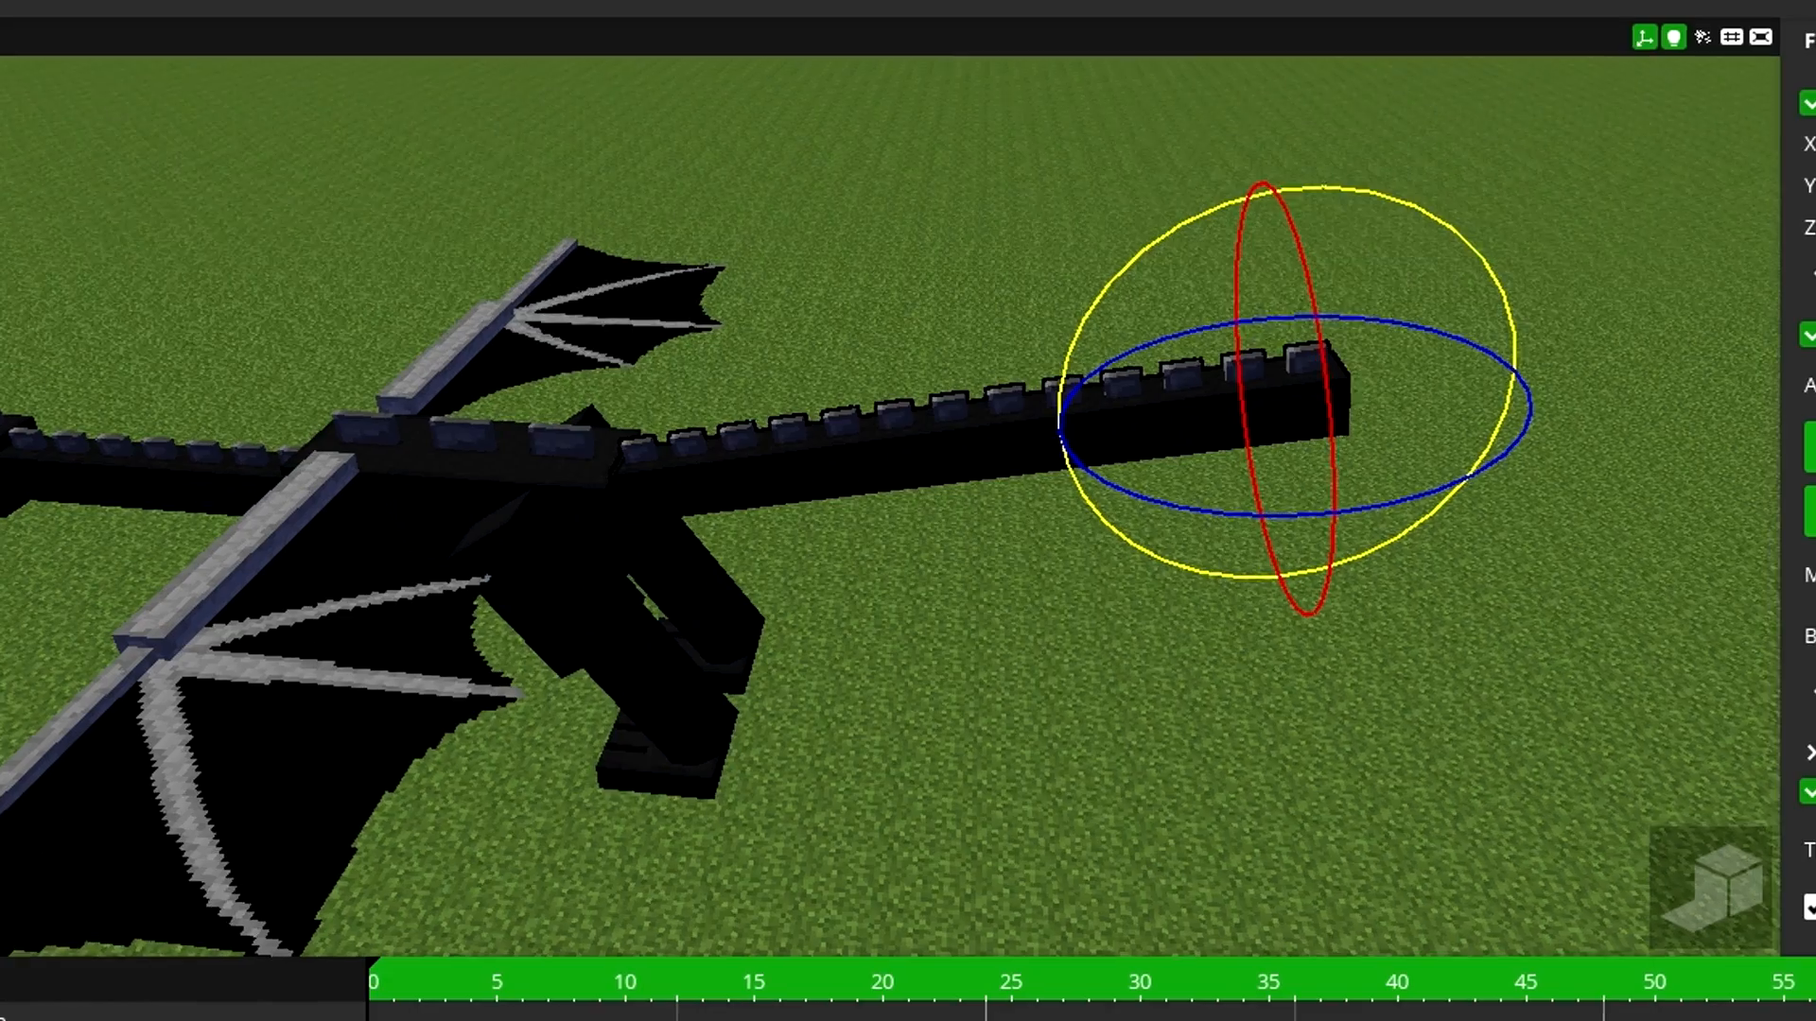
left_click_drag(1236, 341, 1552, 283)
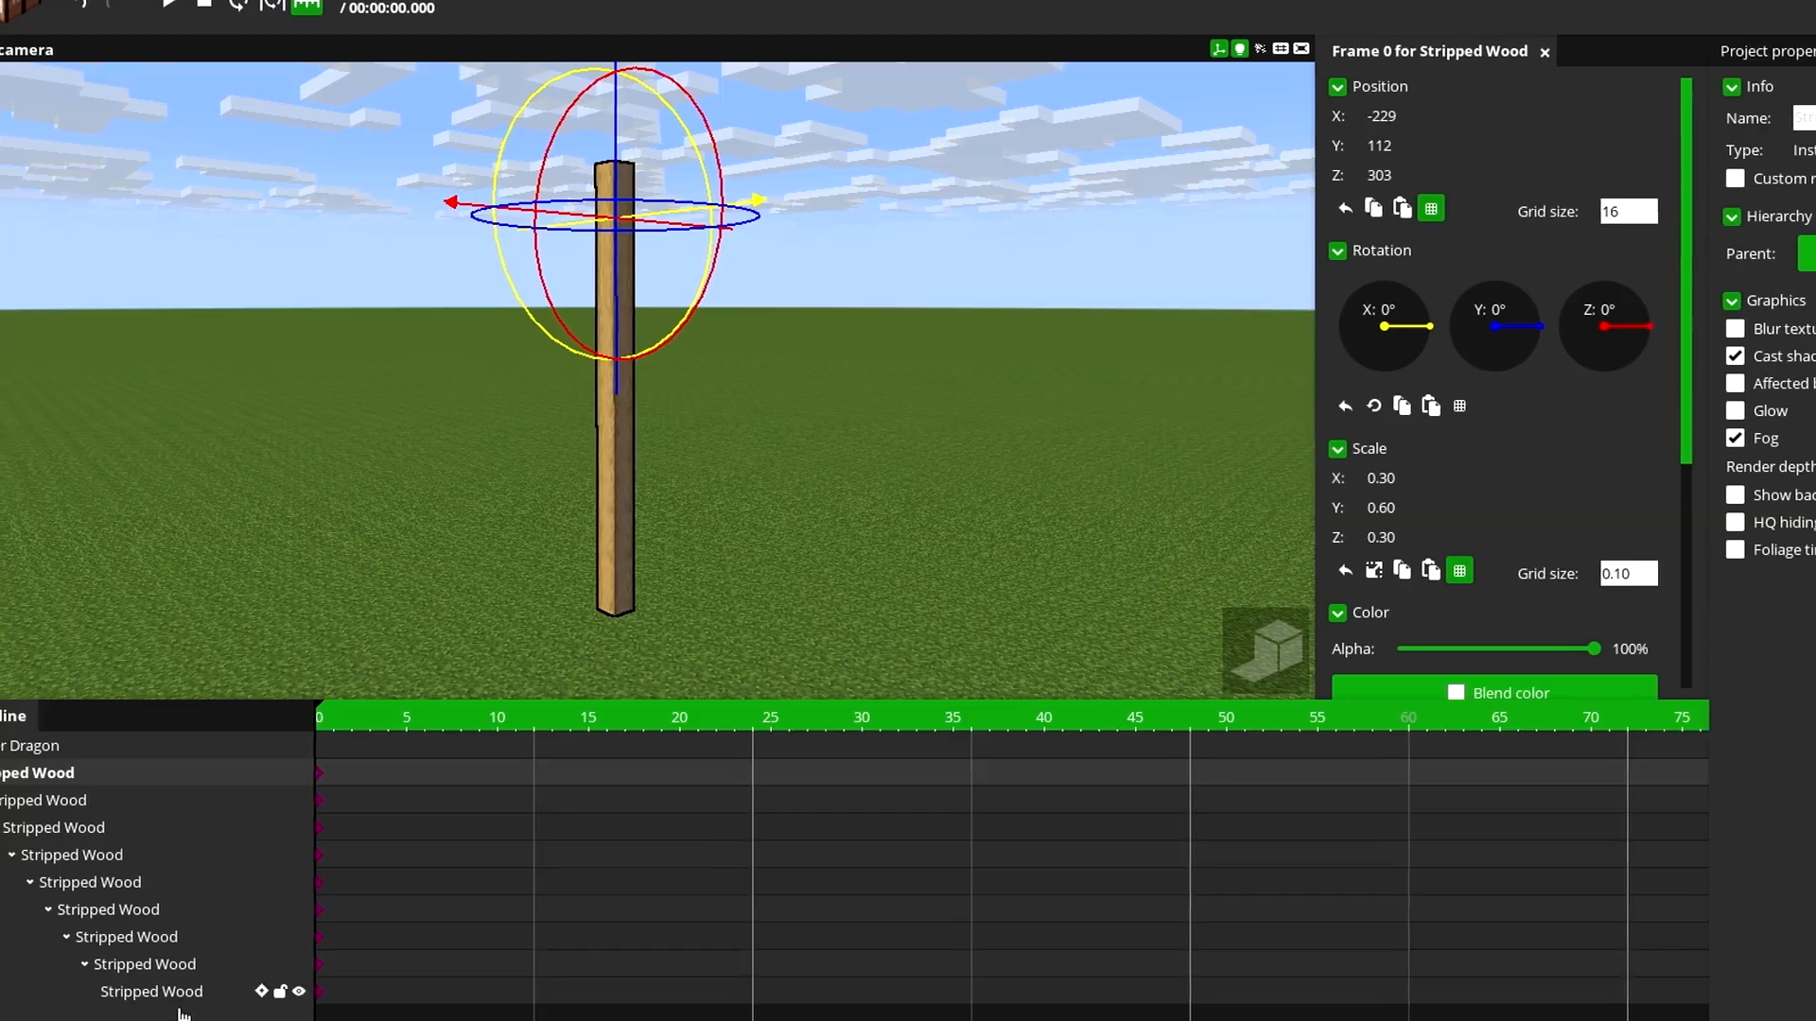
Select the nested Stripped Wood segments below the topmost one in the timeline and rotate them about the Z axis.
left_click_drag(187, 1005, 57, 865)
left_click_drag(21, 786, 17, 776)
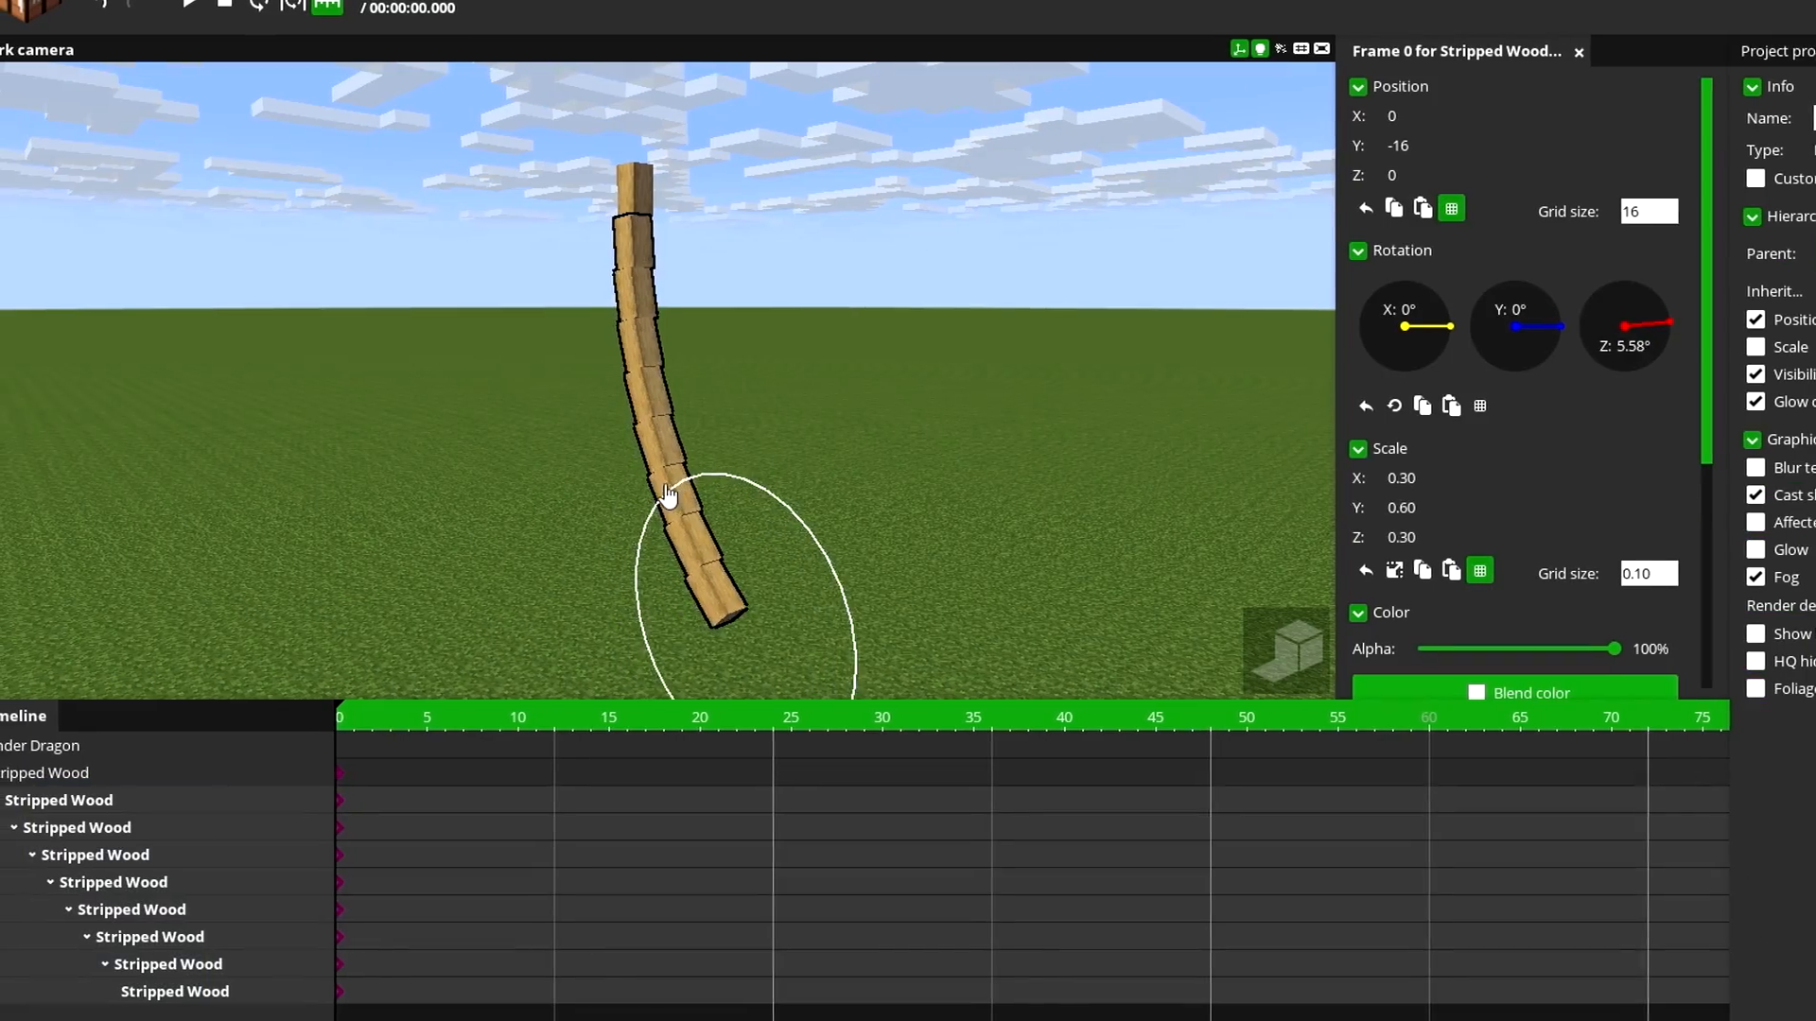
Select the nested Stripped Wood segments together in the timeline and rotate them about the Z axis, plus the Ender Dragon's tail segments.
left_click_drag(154, 770, 94, 922)
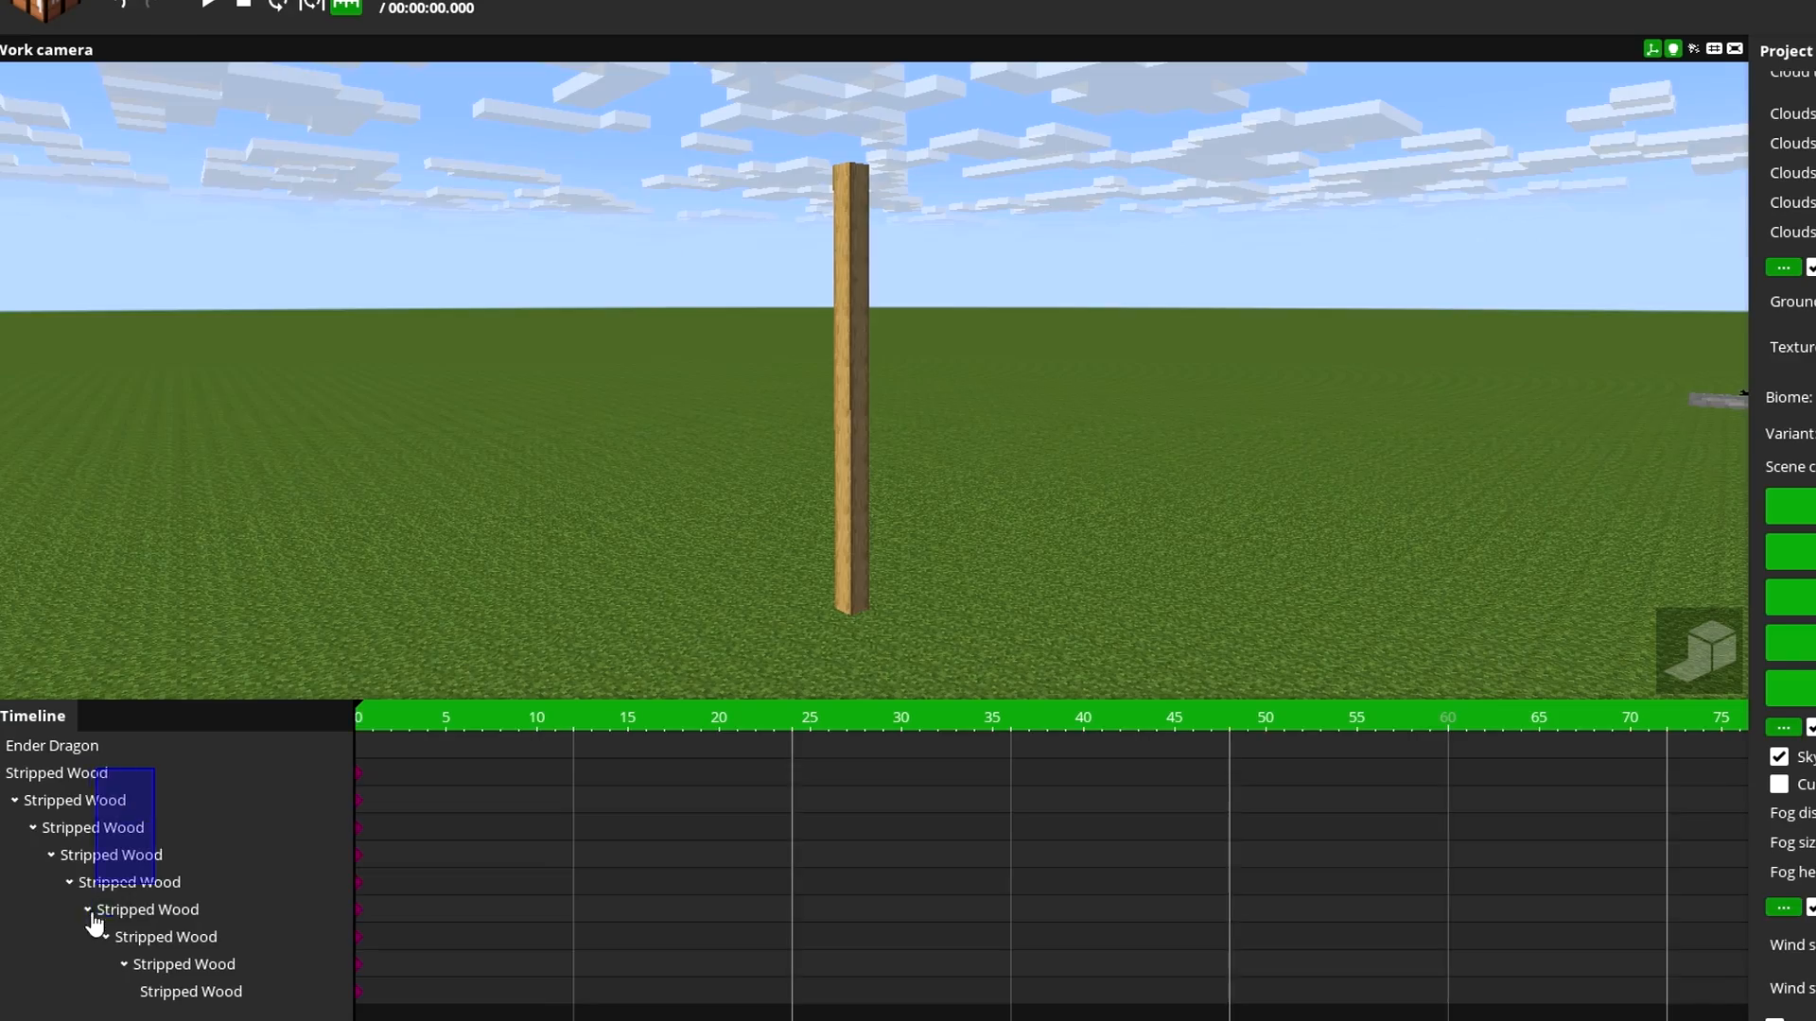
left_click_drag(80, 1012, 77, 1015)
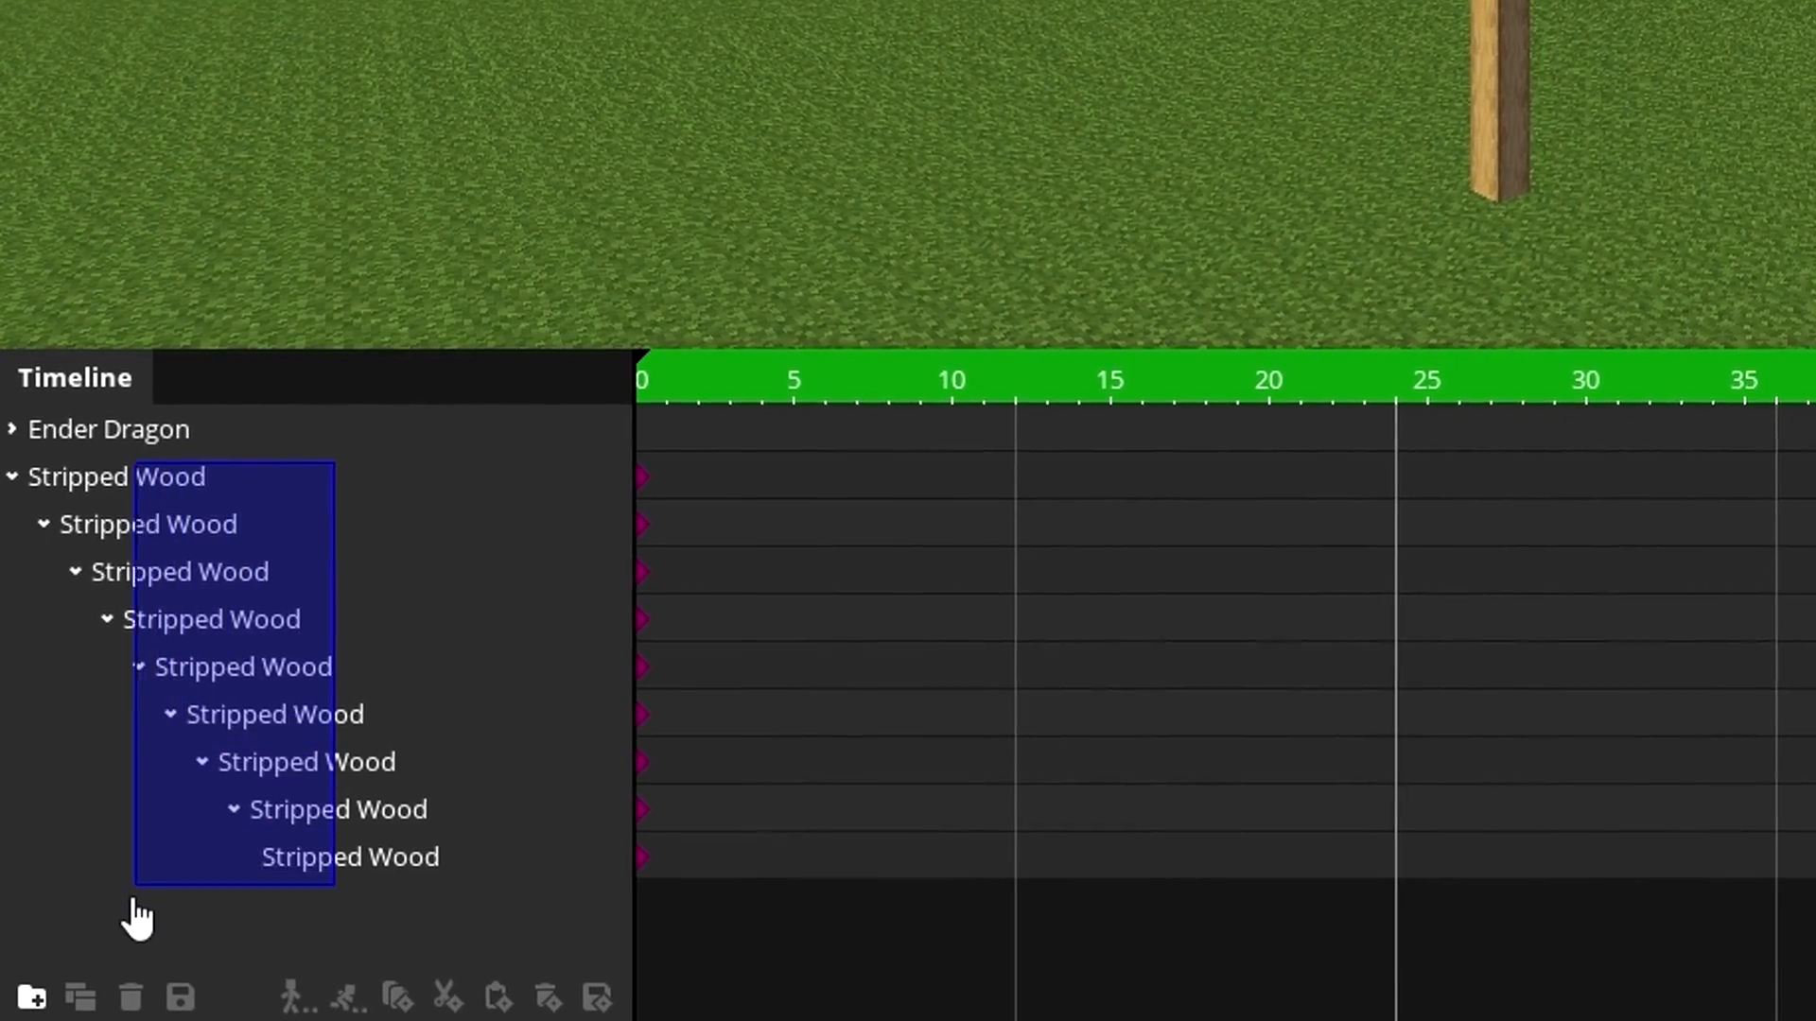
left_click_drag(138, 918, 138, 919)
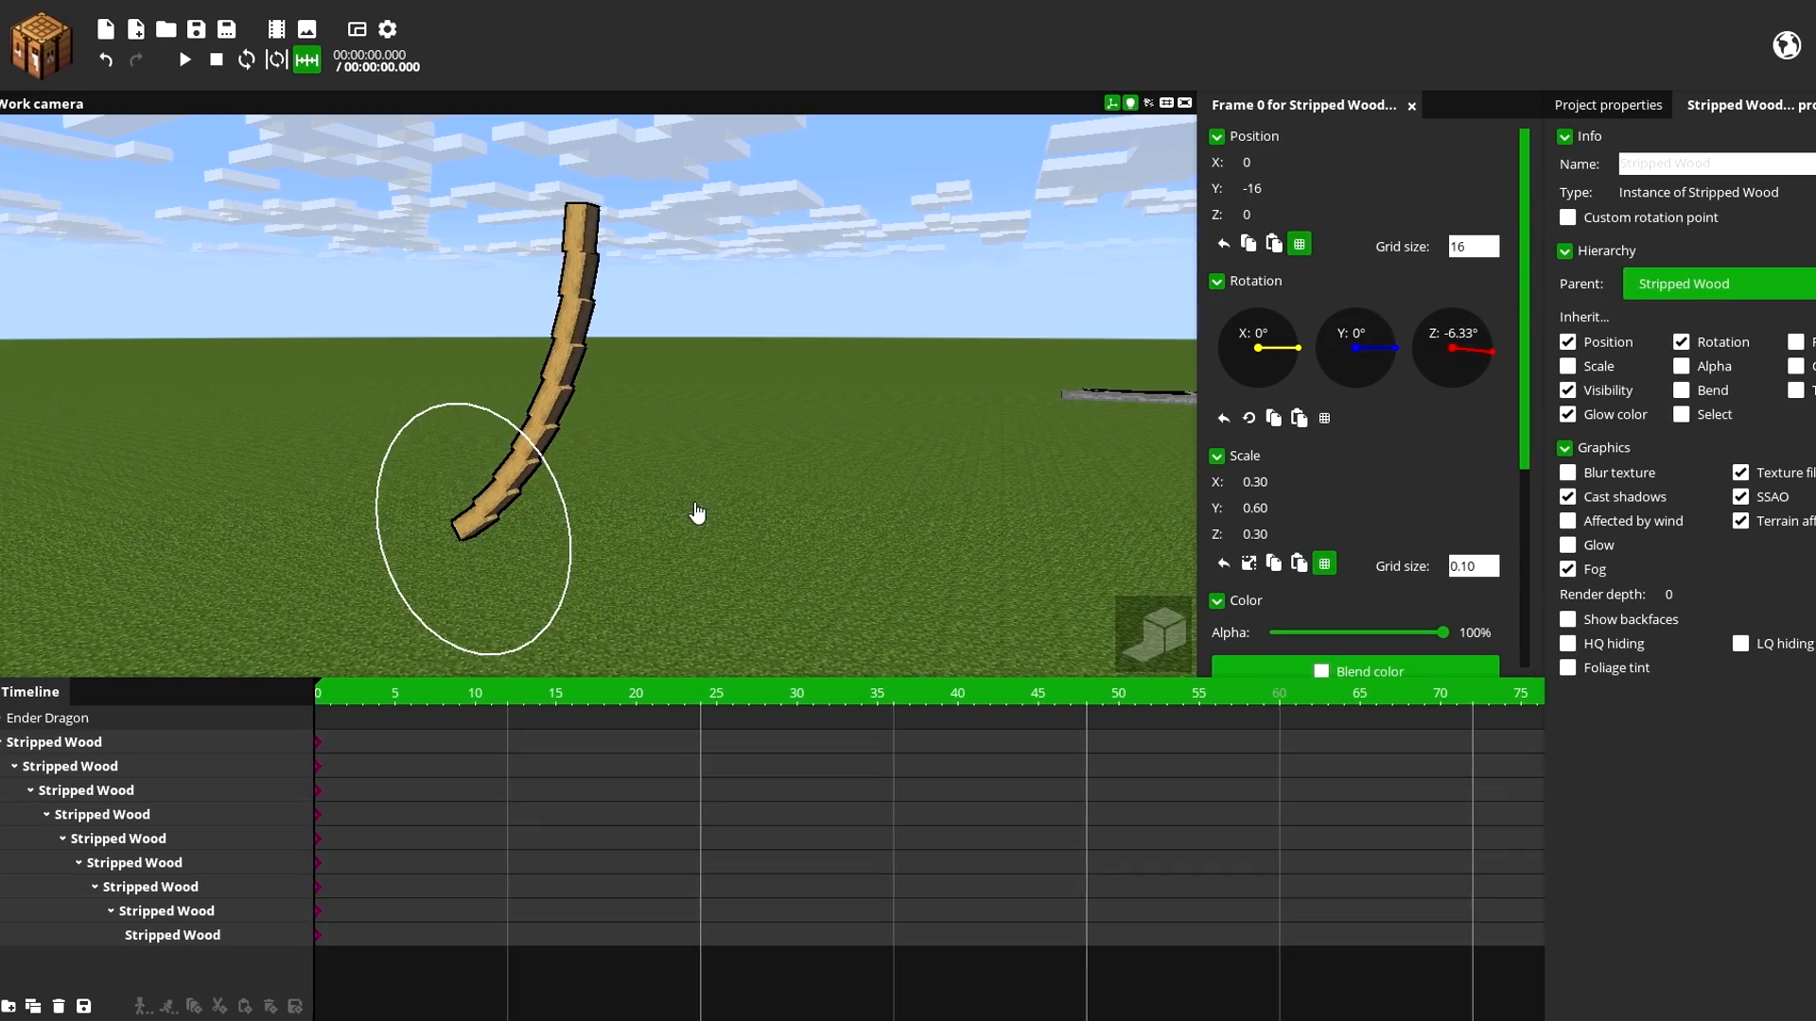
left_click_drag(61, 811, 141, 849)
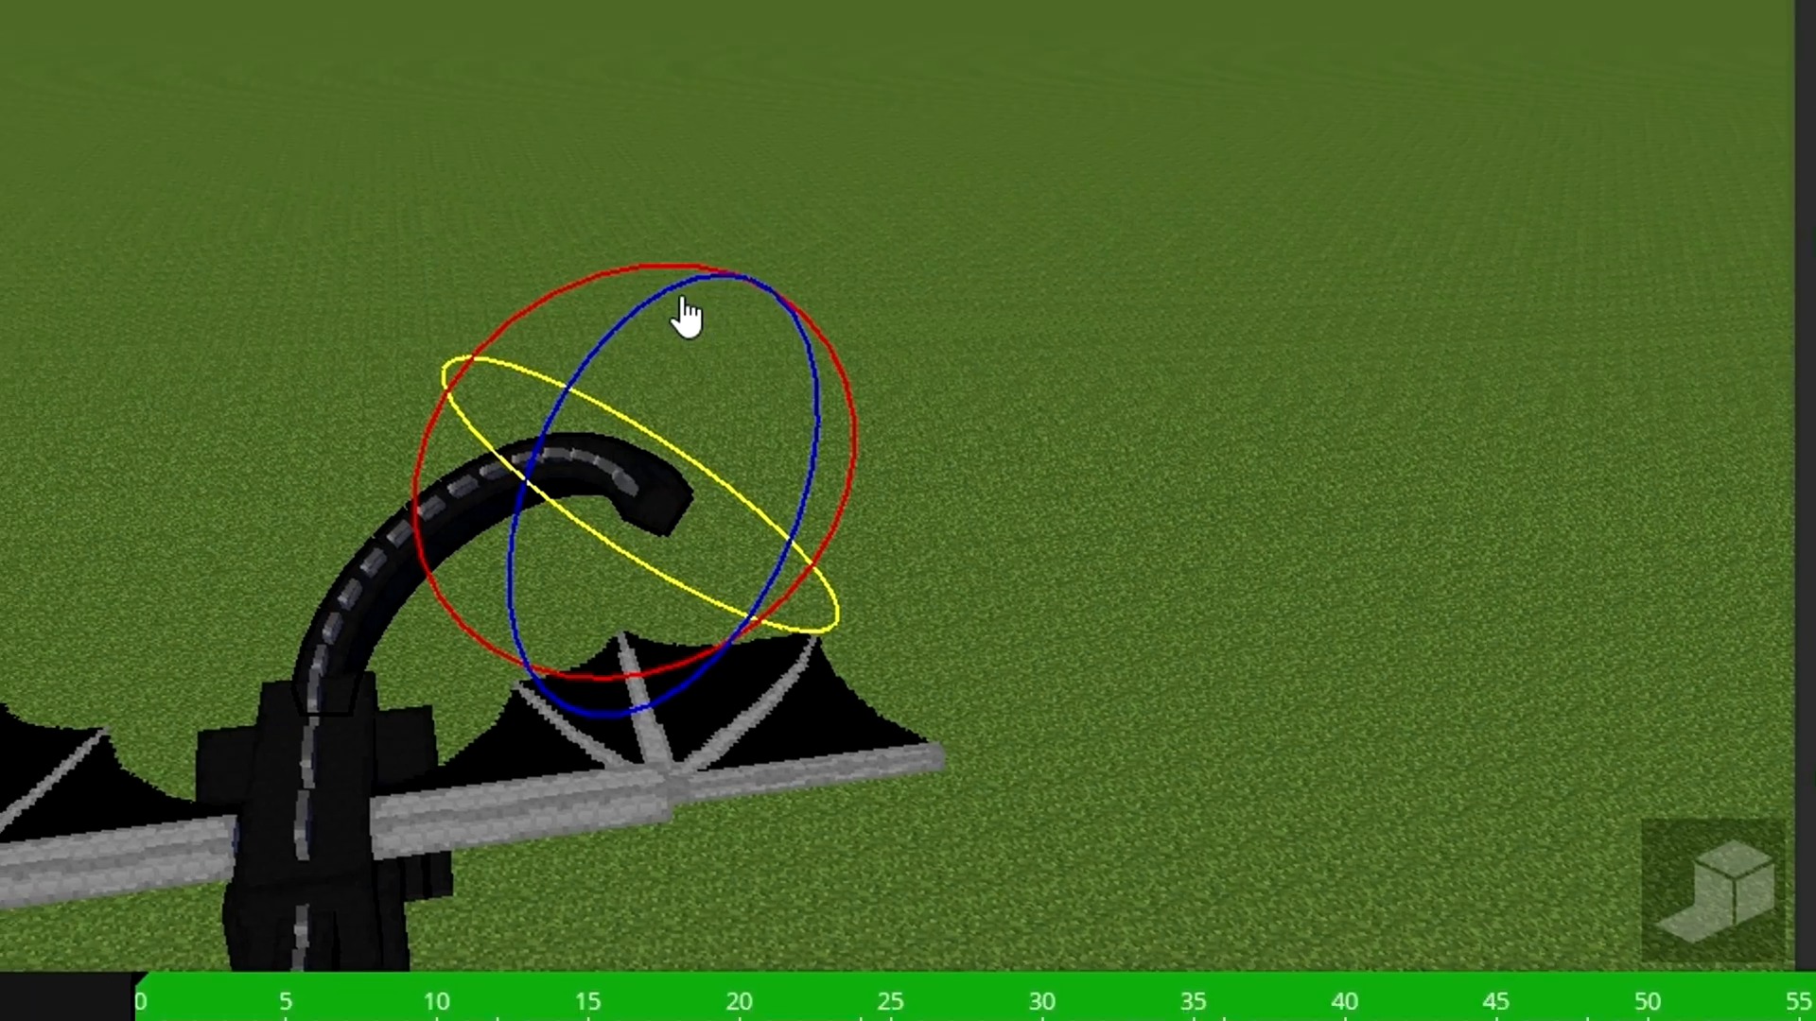
left_click_drag(682, 299, 651, 271)
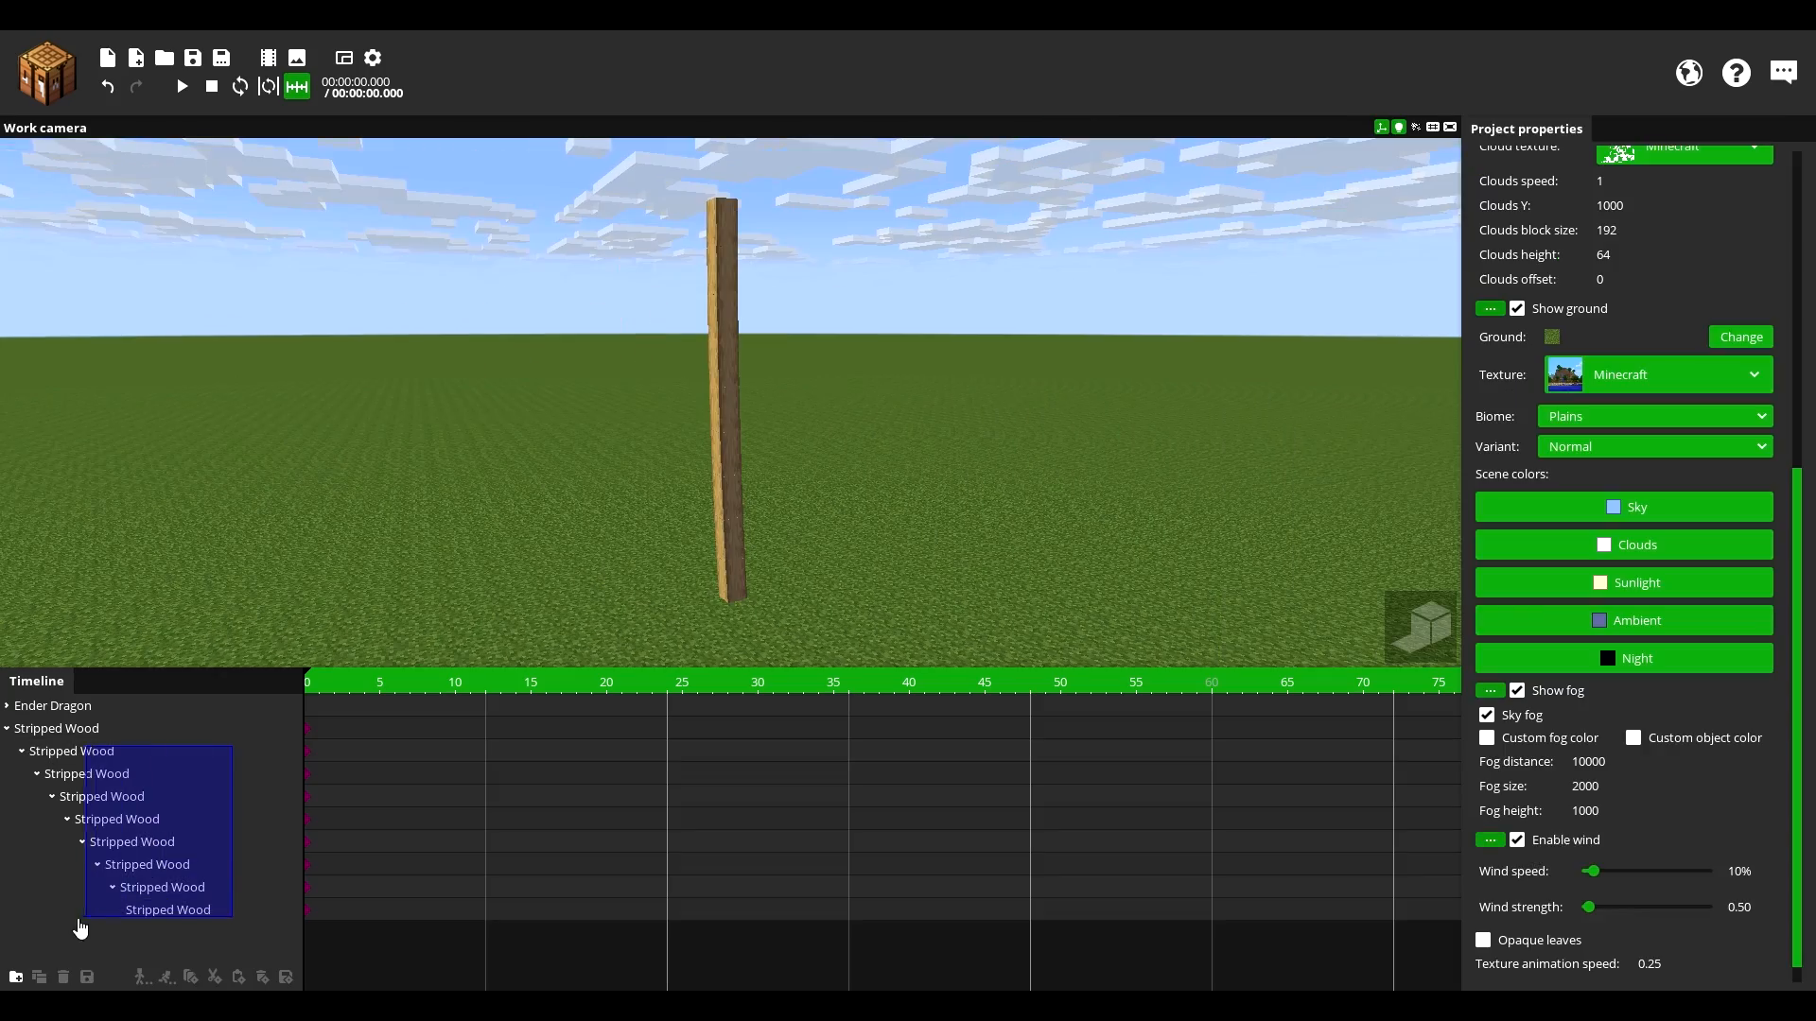
Enable the Select inherit option on the nested Stripped Wood segments and rotate the whole chain about the Z axis.
left_click_drag(80, 930, 45, 931)
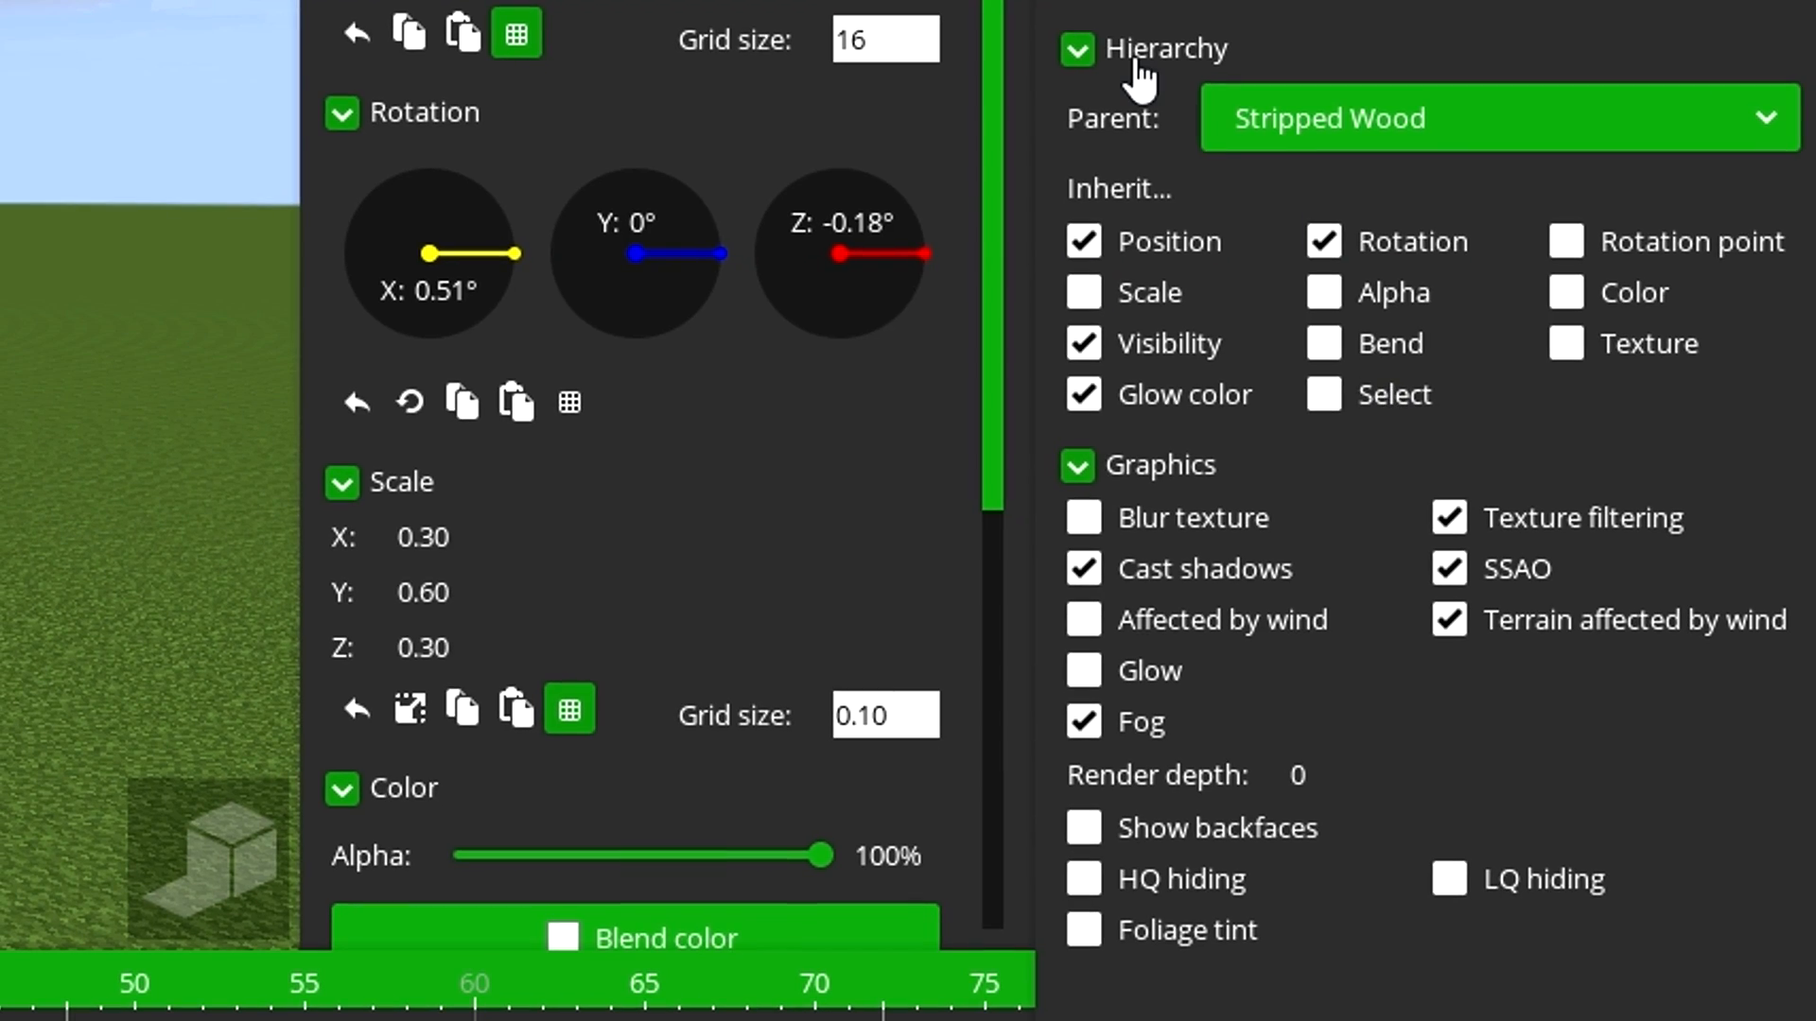
left_click(1140, 466)
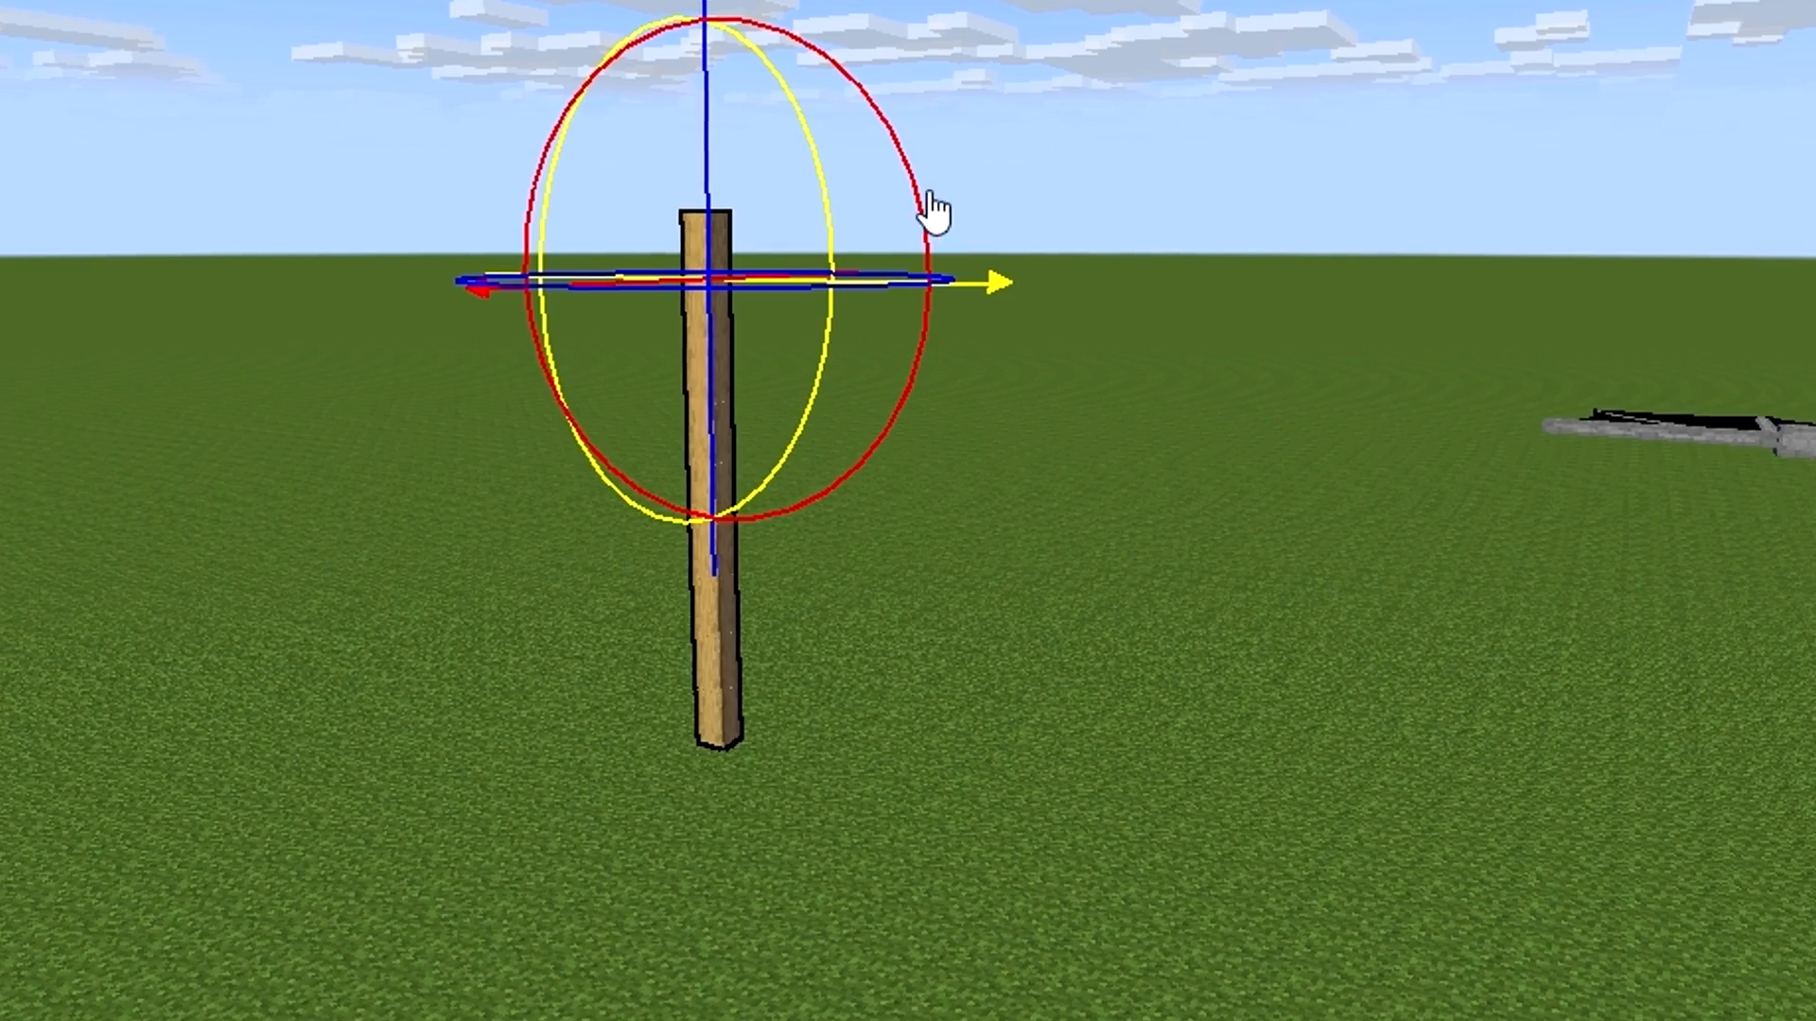
left_click_drag(933, 211, 843, 223)
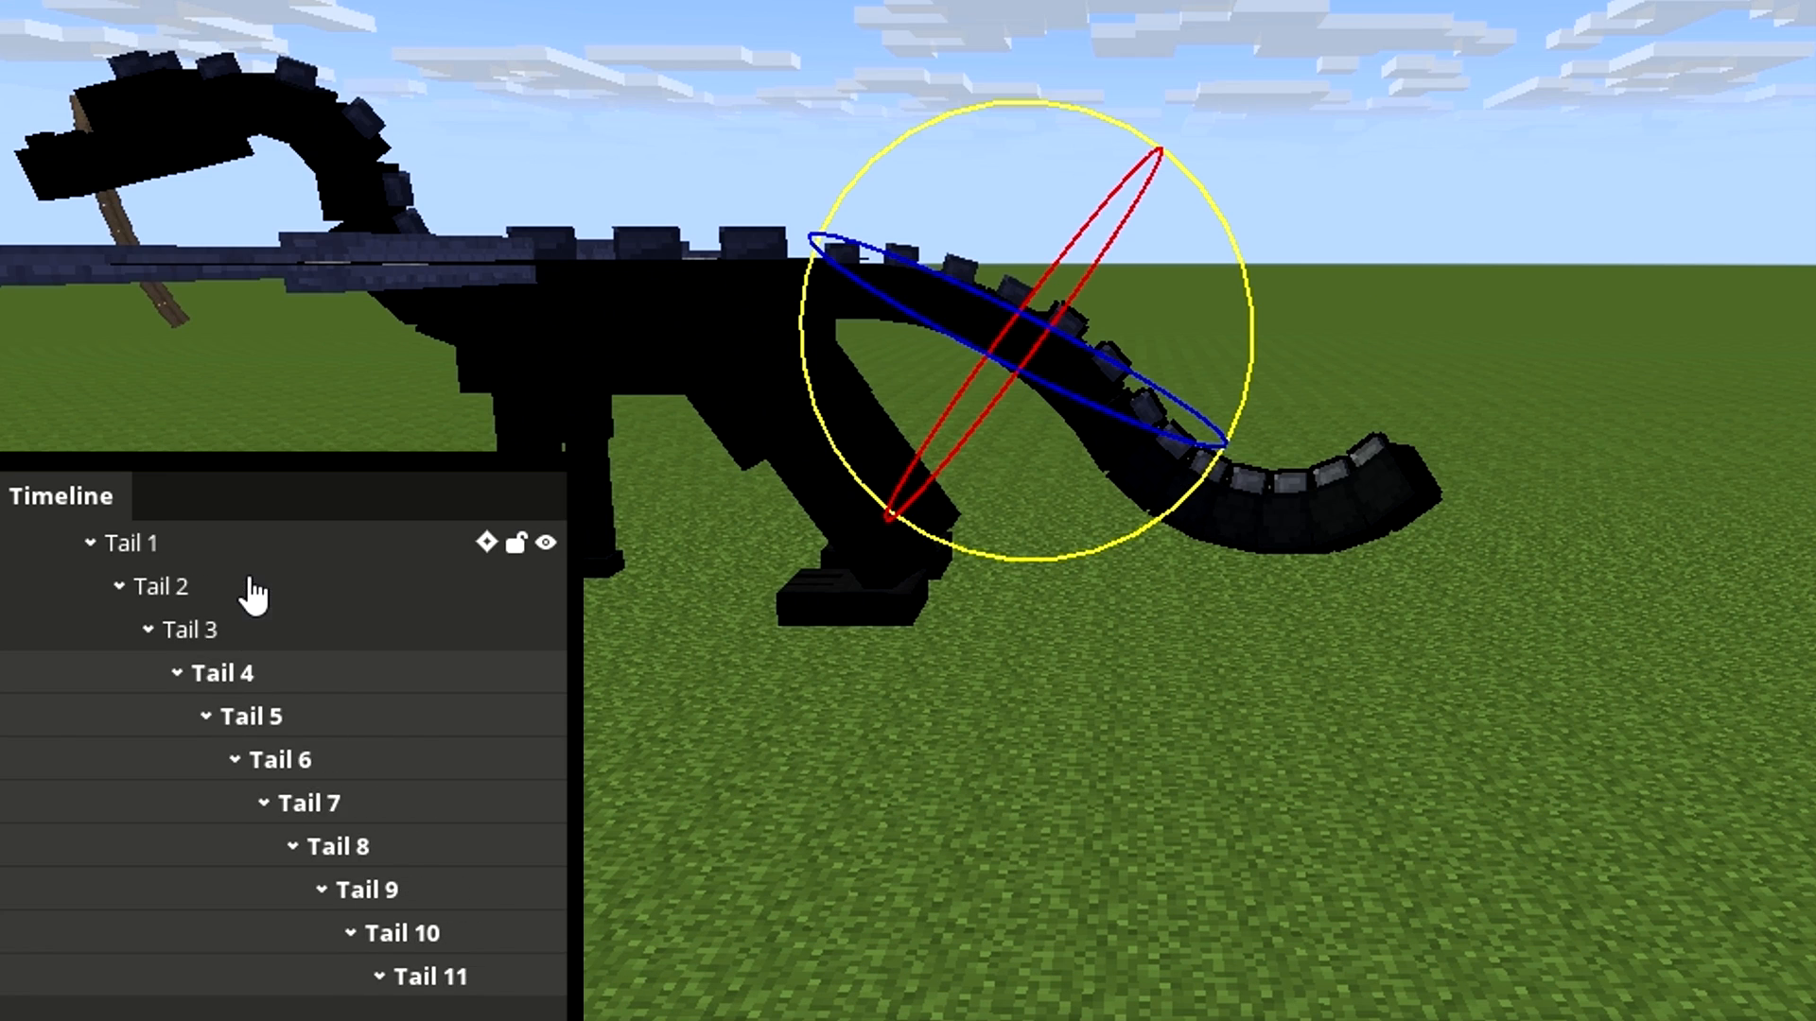
Select the Ender Dragon's whole tail through its parent part and rotate all segments together to curl it upward.
scroll(189, 639, "up", 1)
left_click(162, 614)
left_click_drag(1029, 147, 943, 85)
right_click_drag(1152, 148, 1288, 174)
left_click_drag(1288, 174, 1170, 238)
left_click_drag(862, 256, 946, 195)
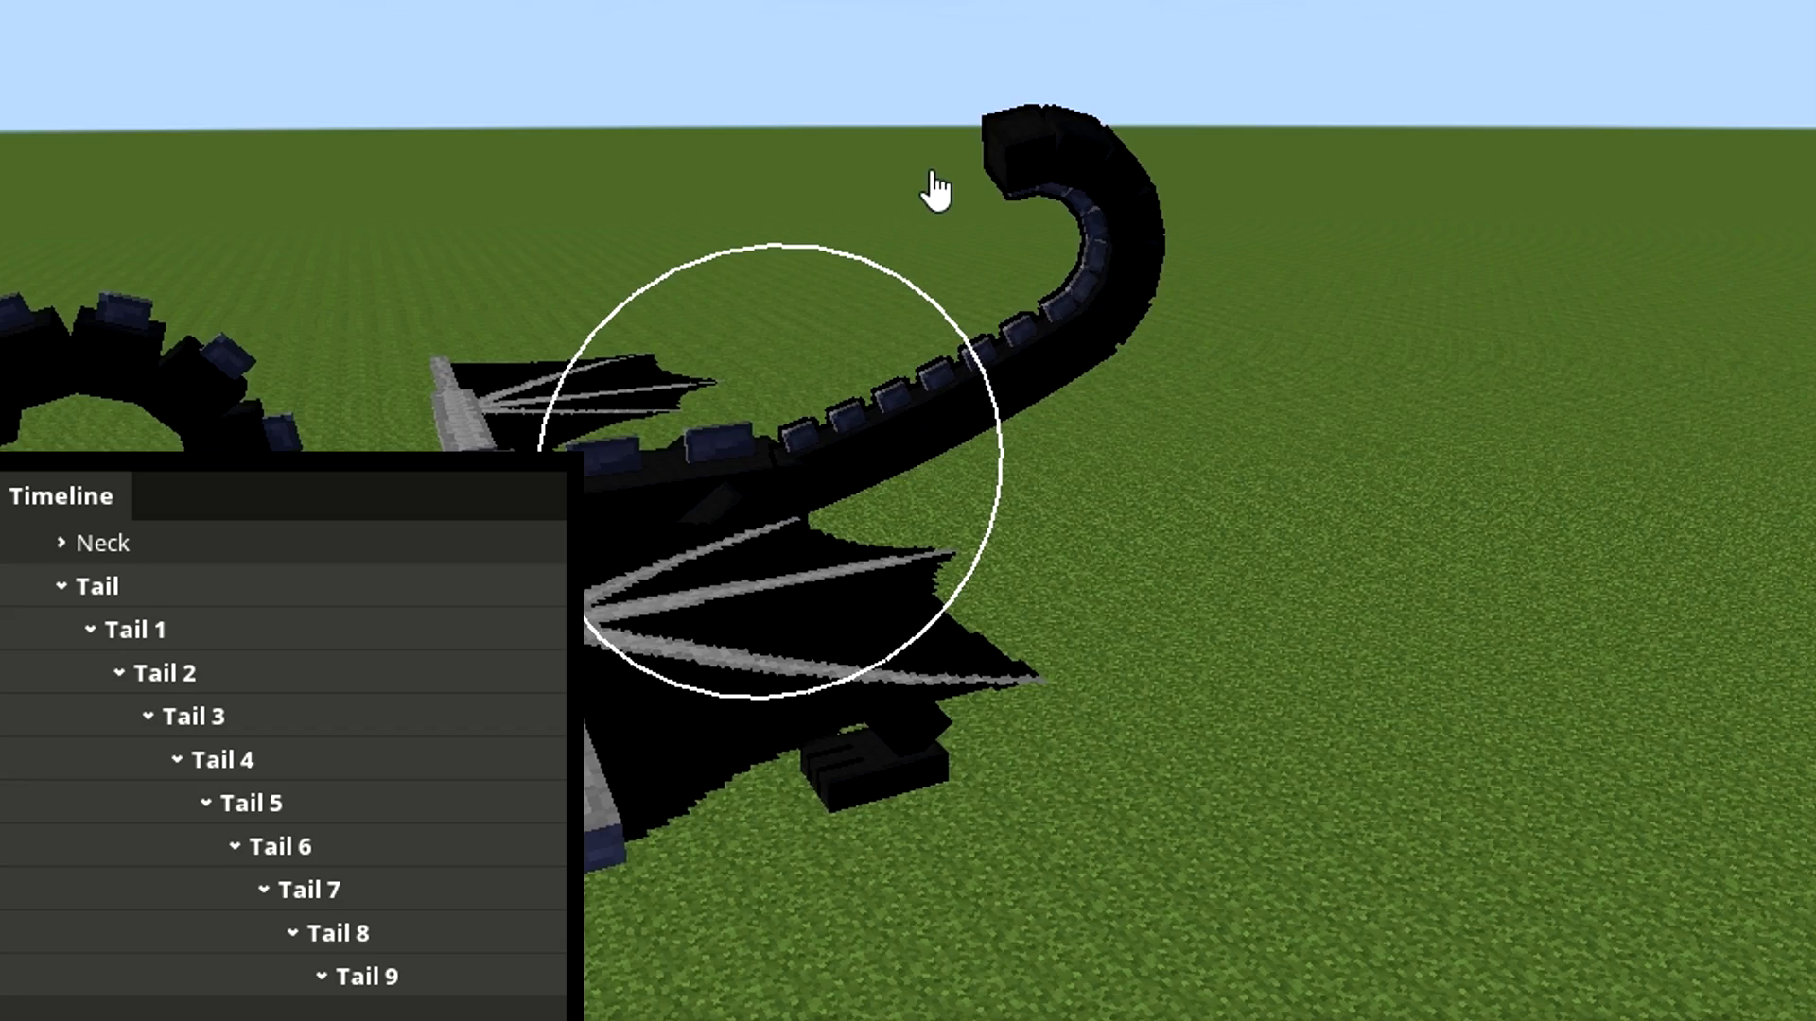
left_click_drag(1220, 426, 1217, 356)
left_click_drag(965, 301, 955, 286)
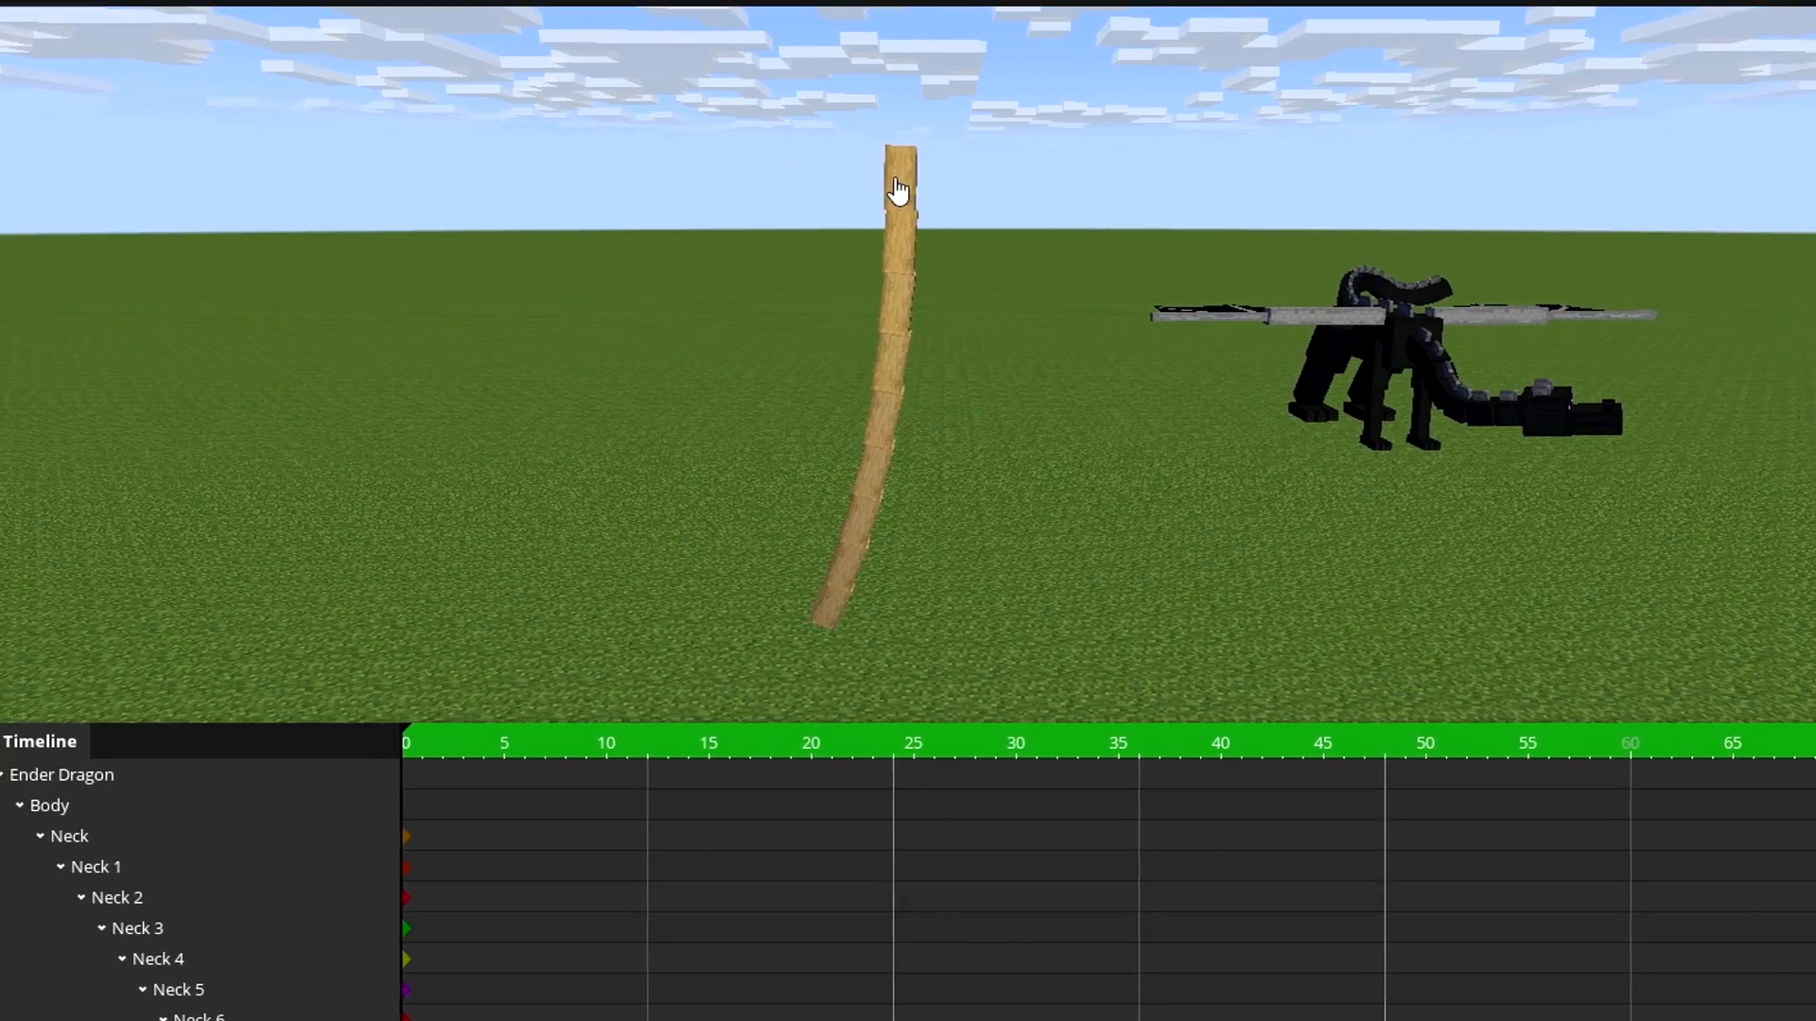
Select the topmost Stripped Wood with its children, move it along X to -192, and turn off position grid snapping.
left_click(899, 192)
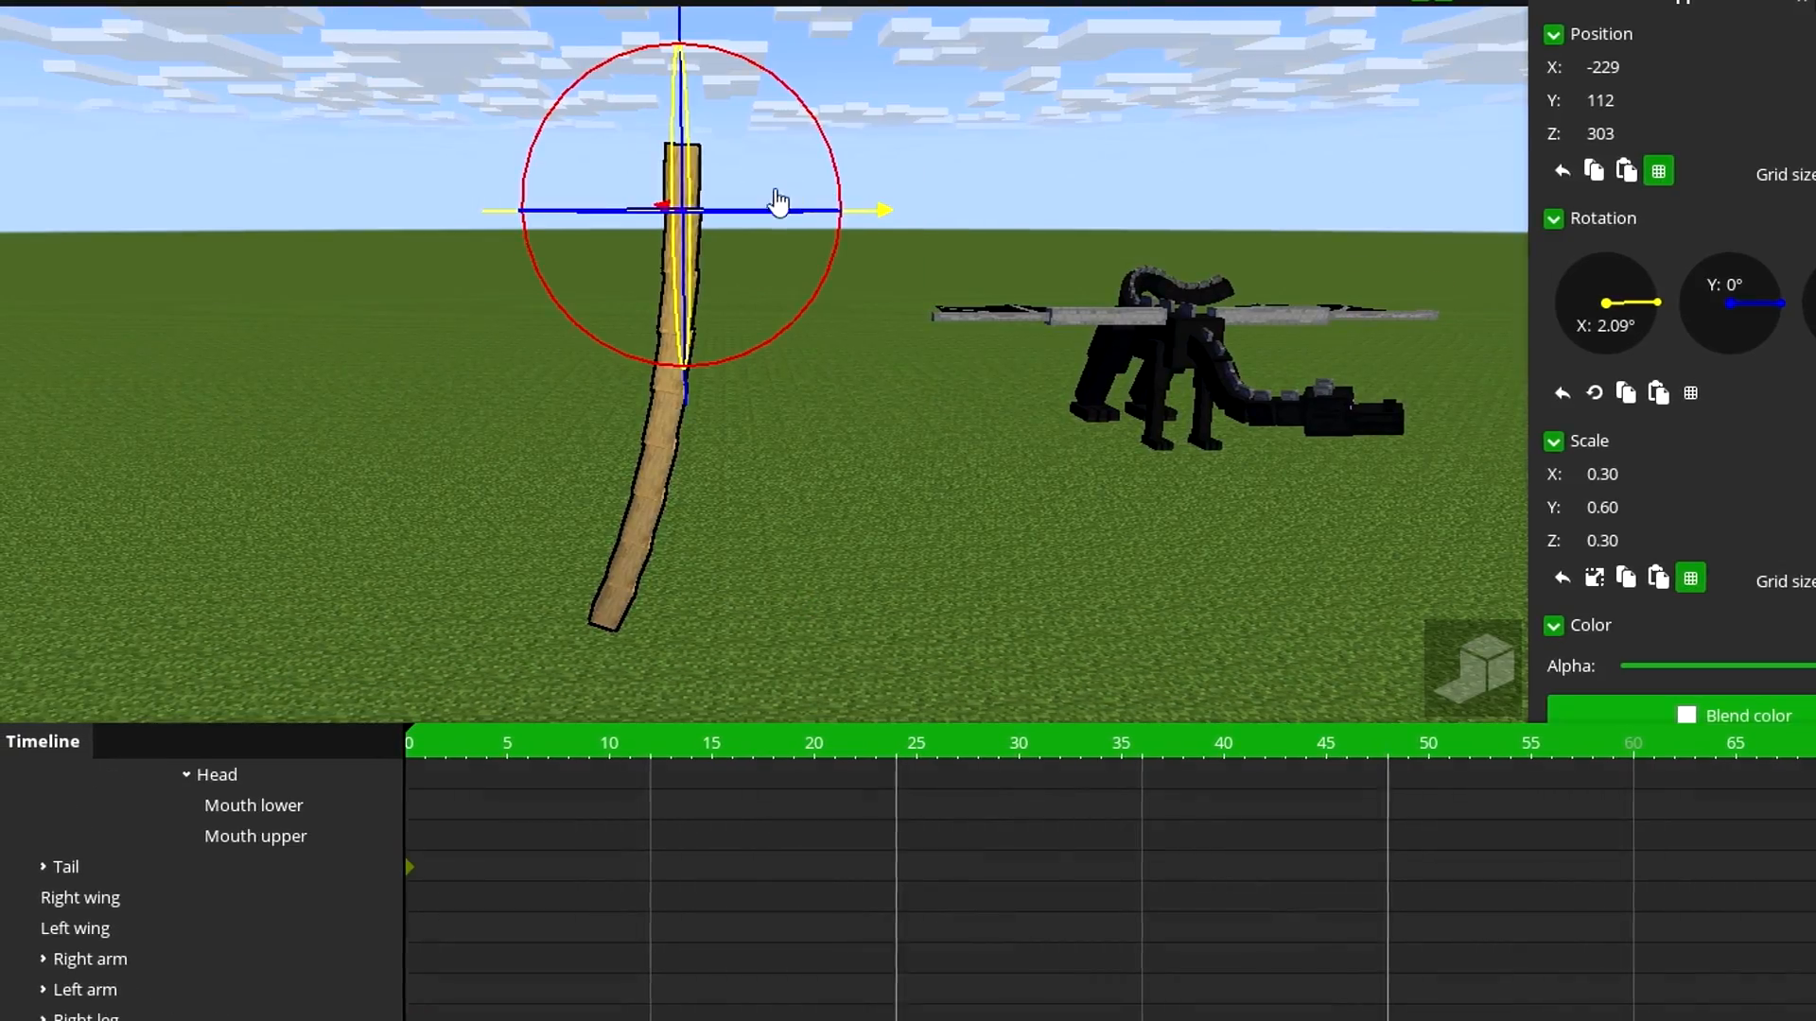
left_click_drag(871, 220, 1101, 223)
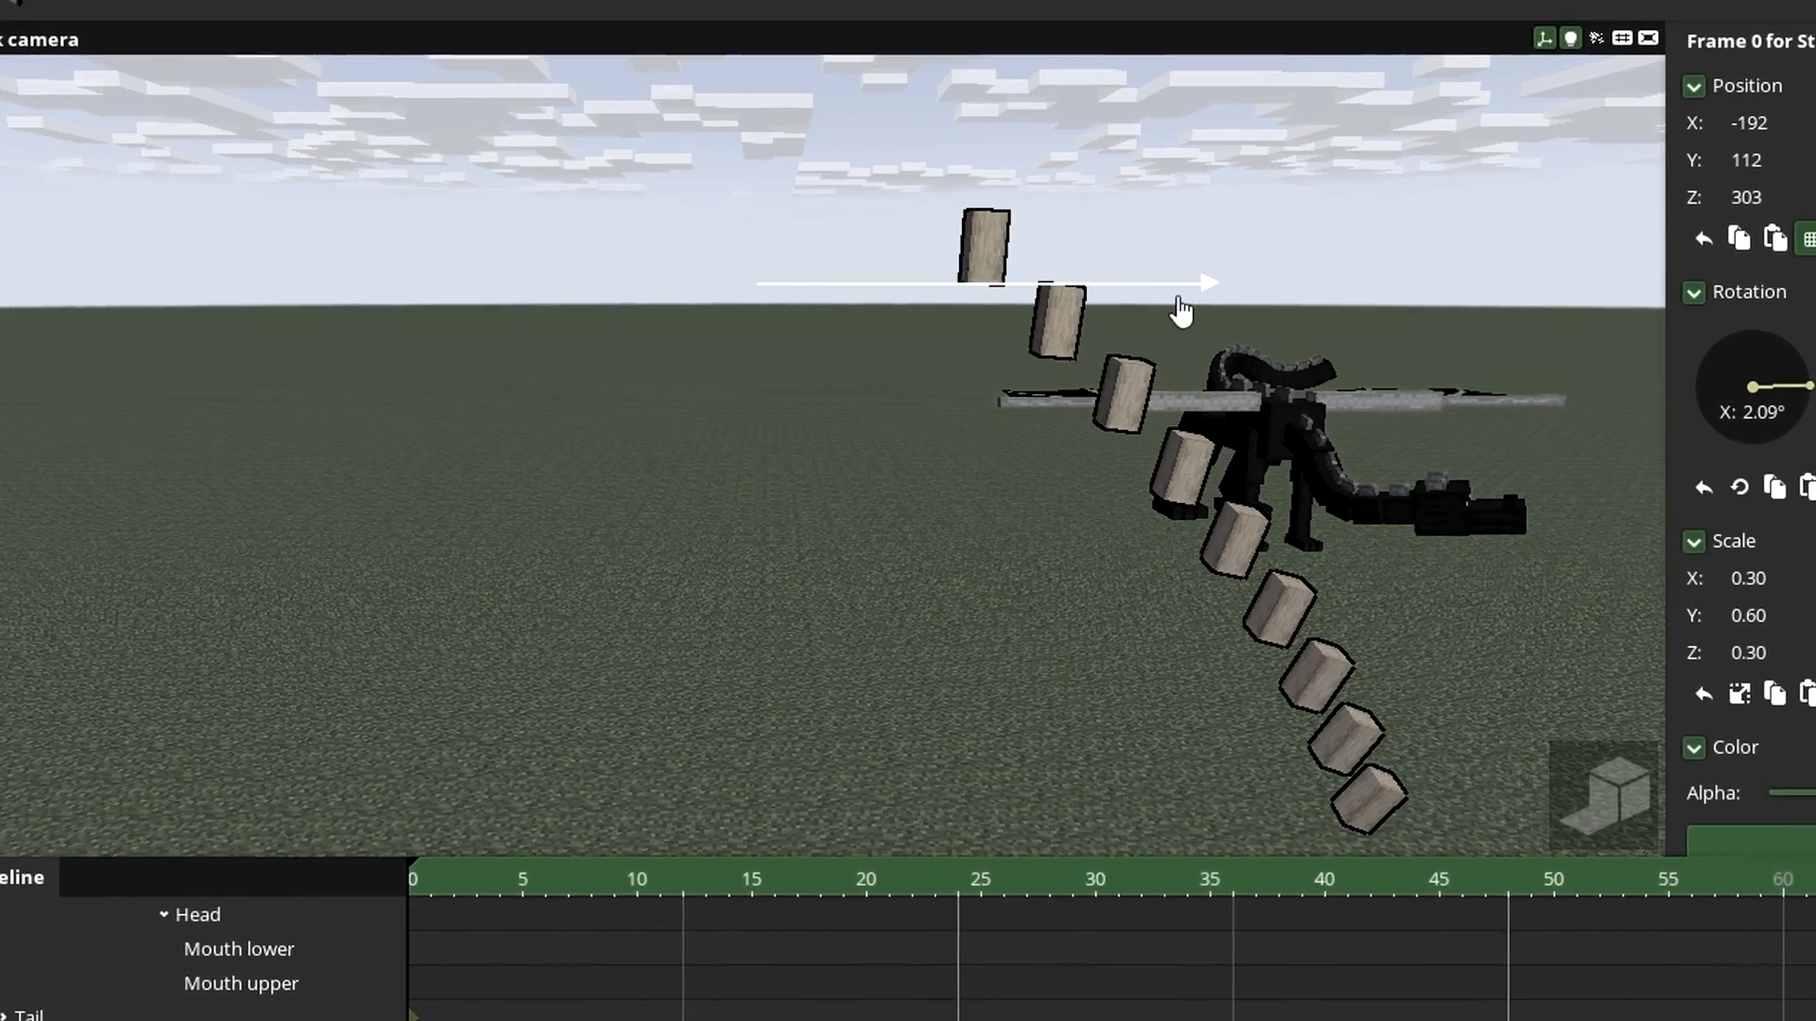
left_click(1813, 235)
scroll(1415, 523, "down", 2)
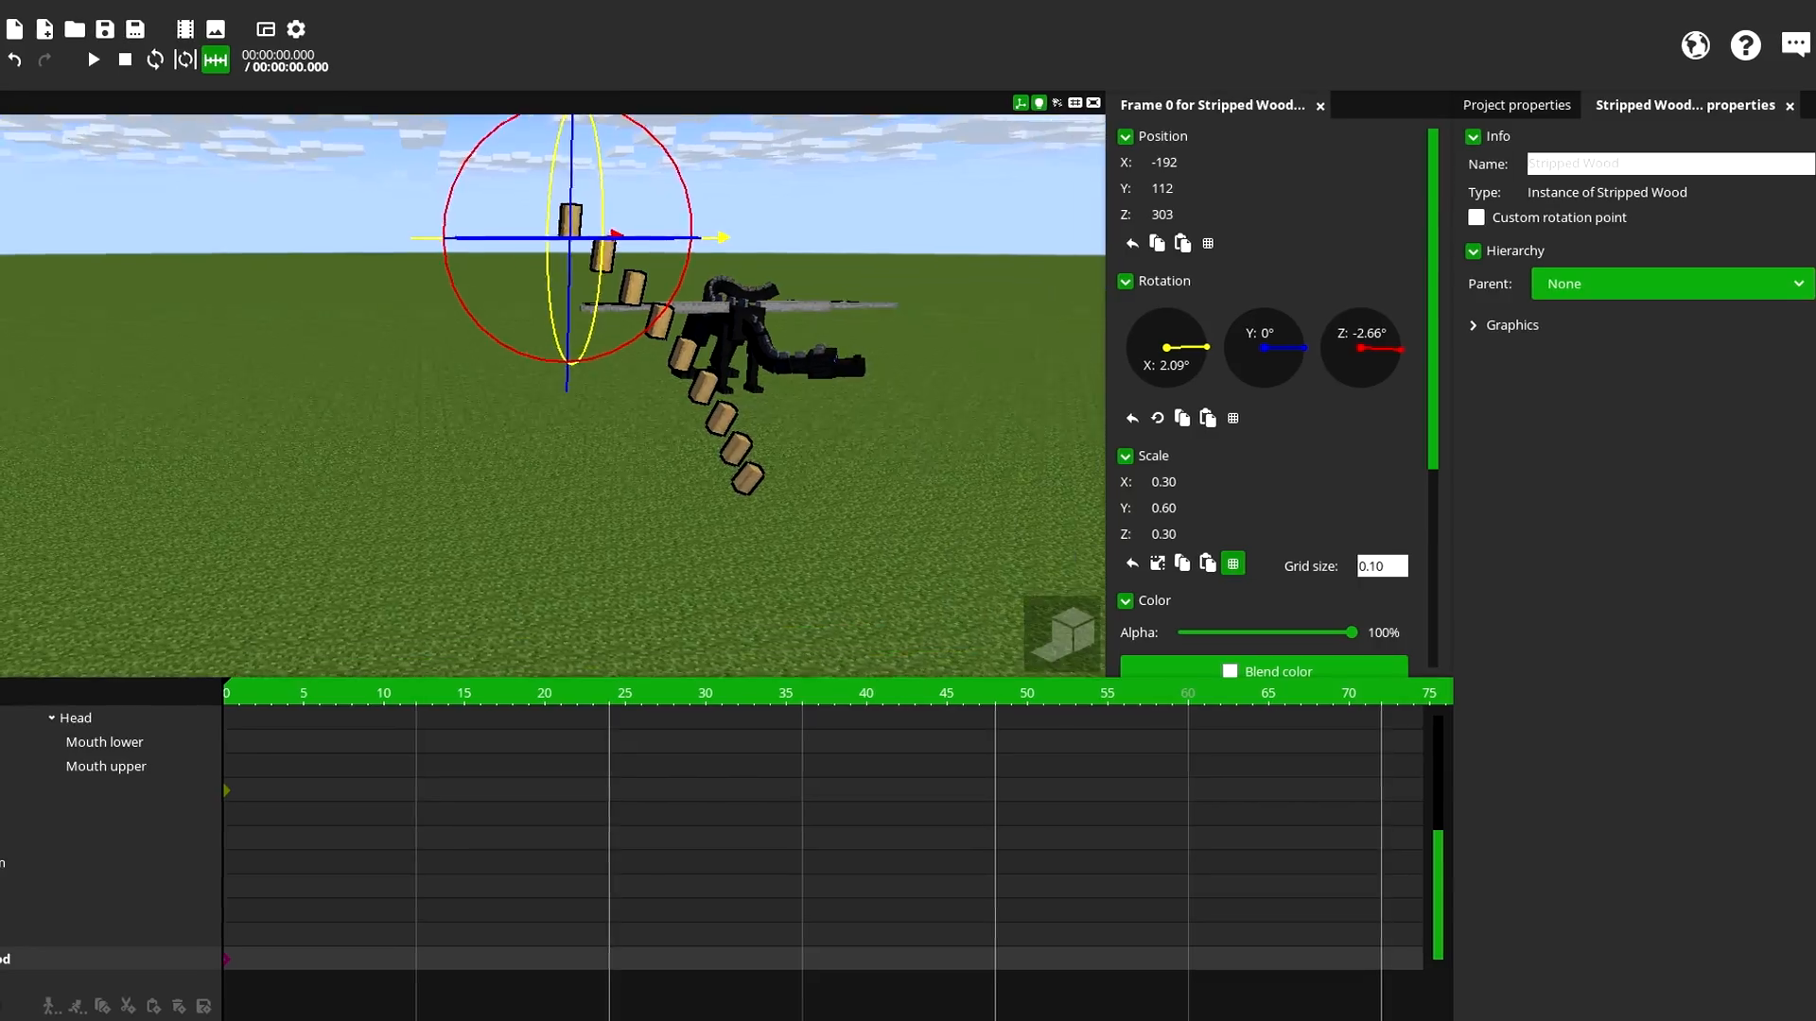
left_click_drag(1414, 523, 1400, 586)
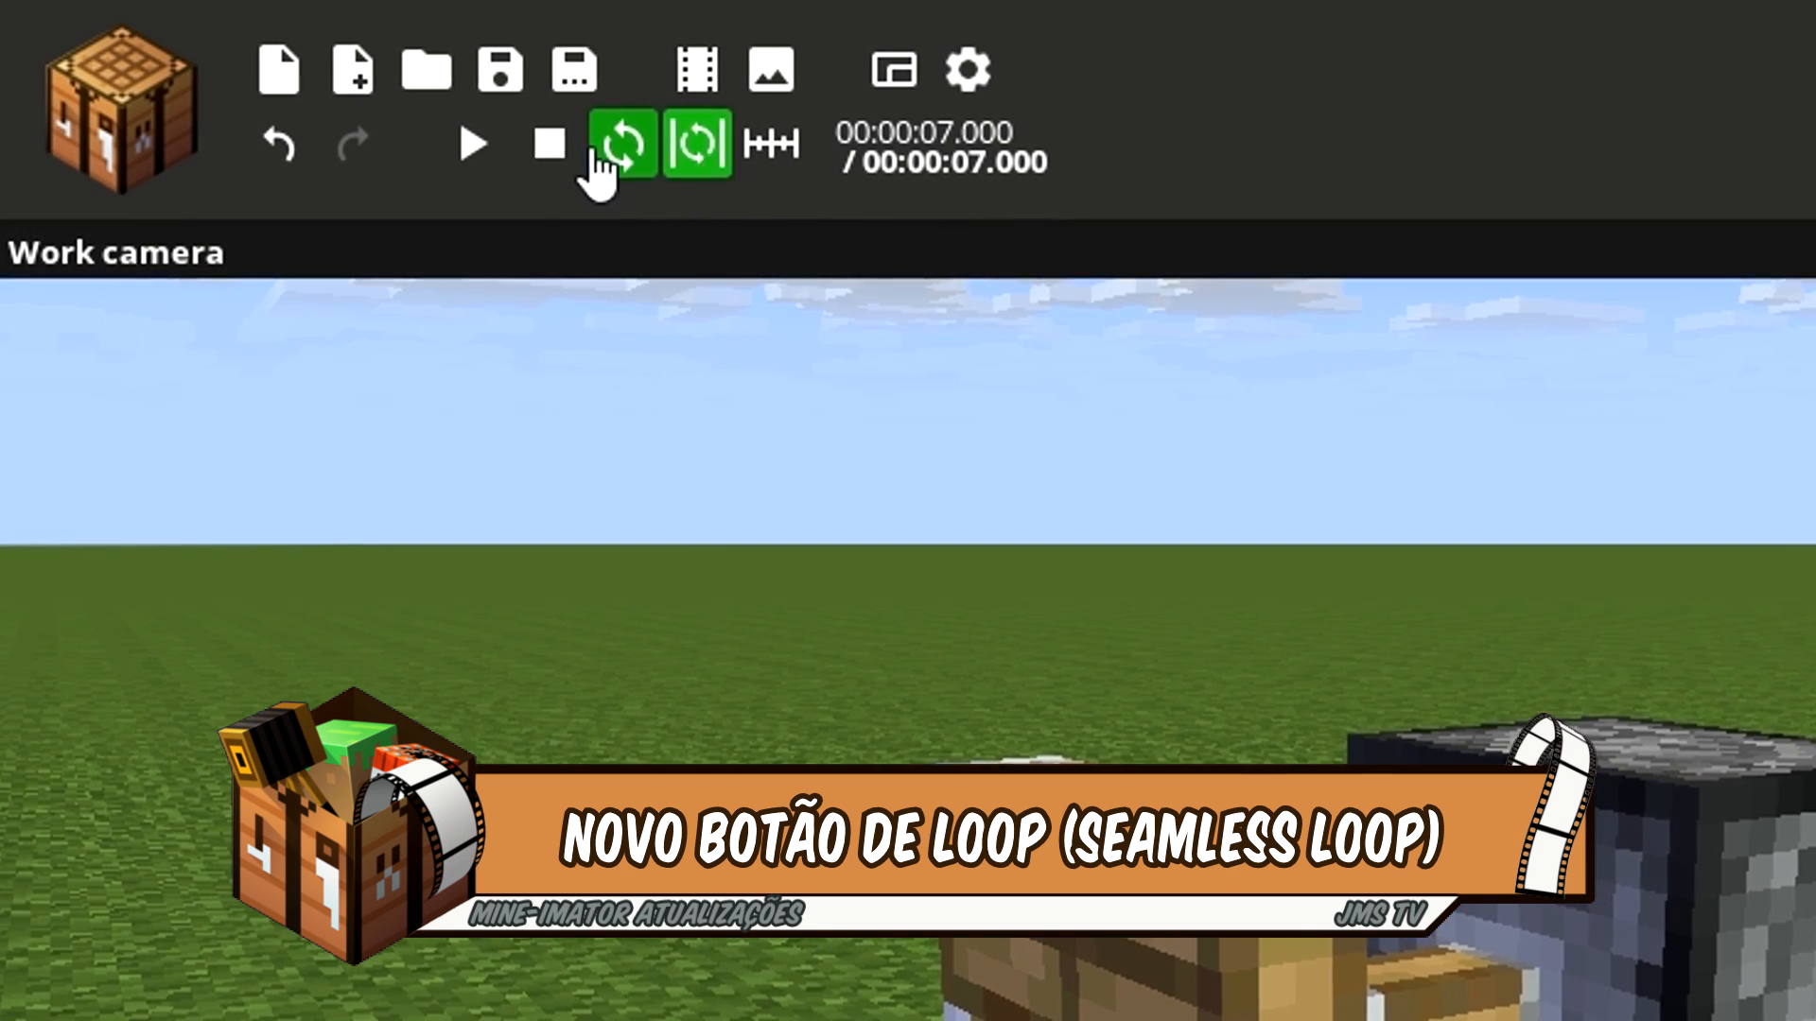
Switch playback from the regular loop to the seamless loop.
left_click(601, 152)
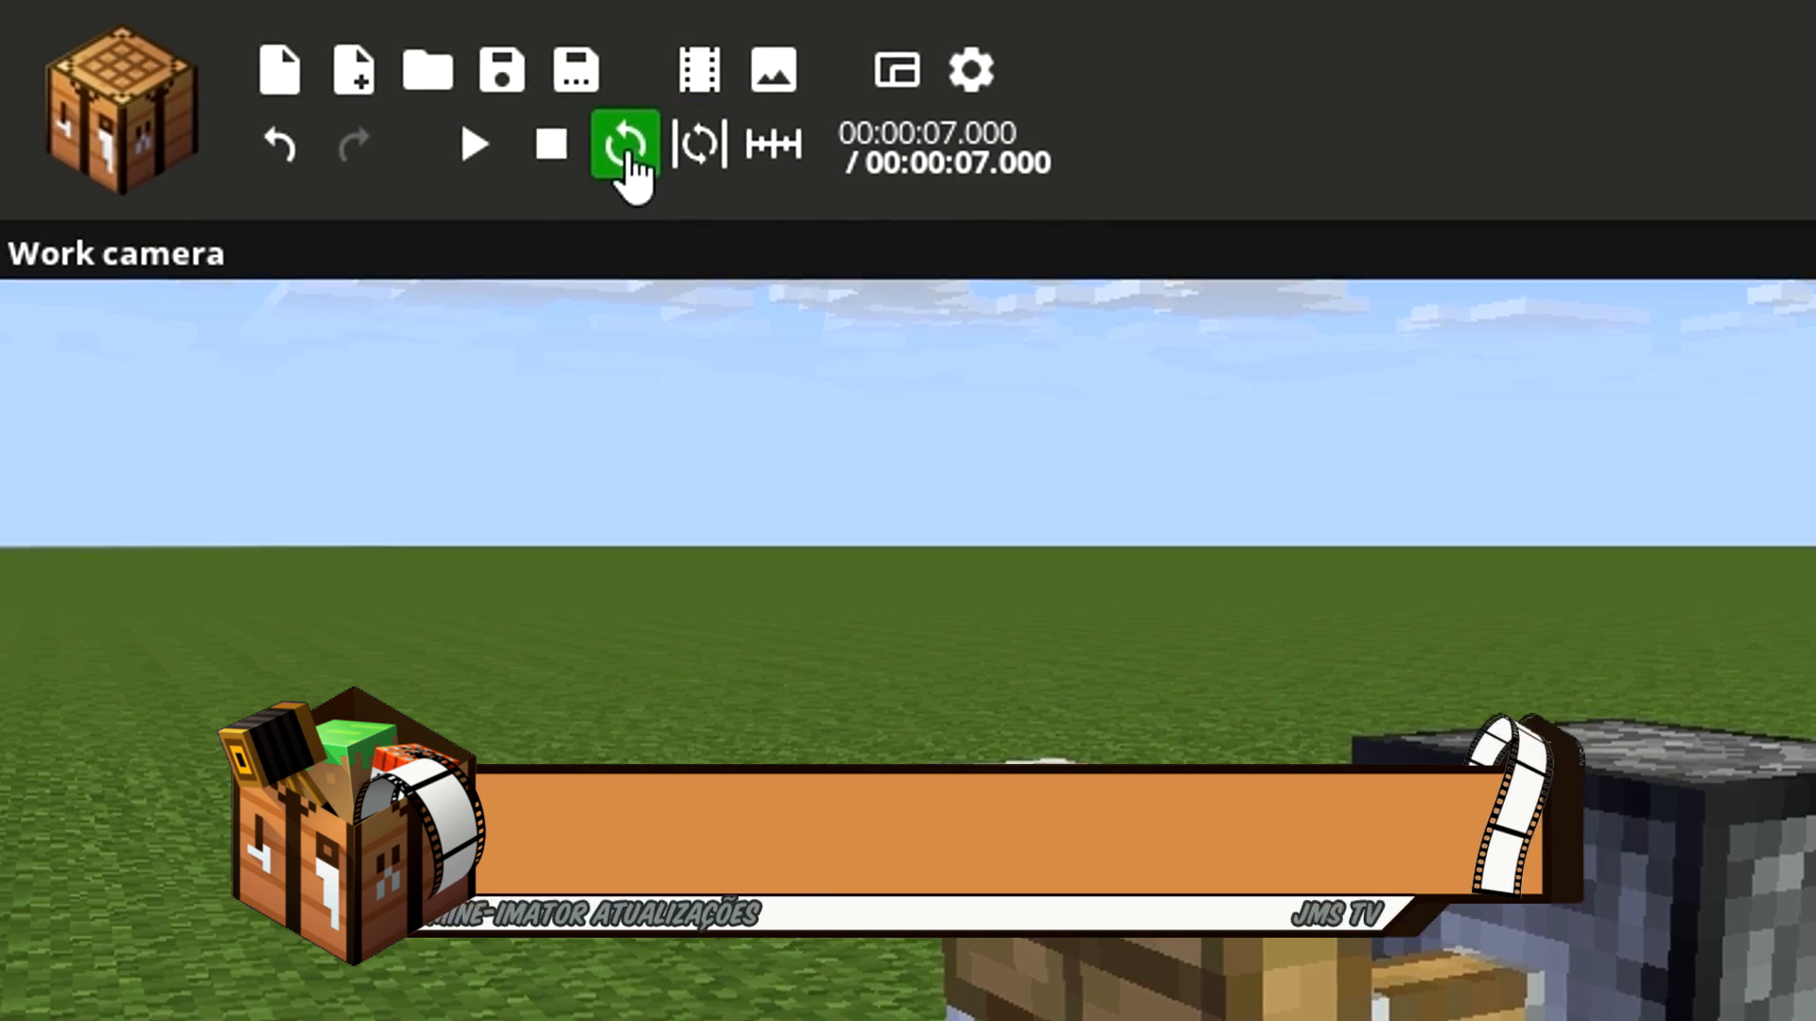
left_click(622, 156)
left_click(702, 161)
right_click_drag(833, 312, 753, 326)
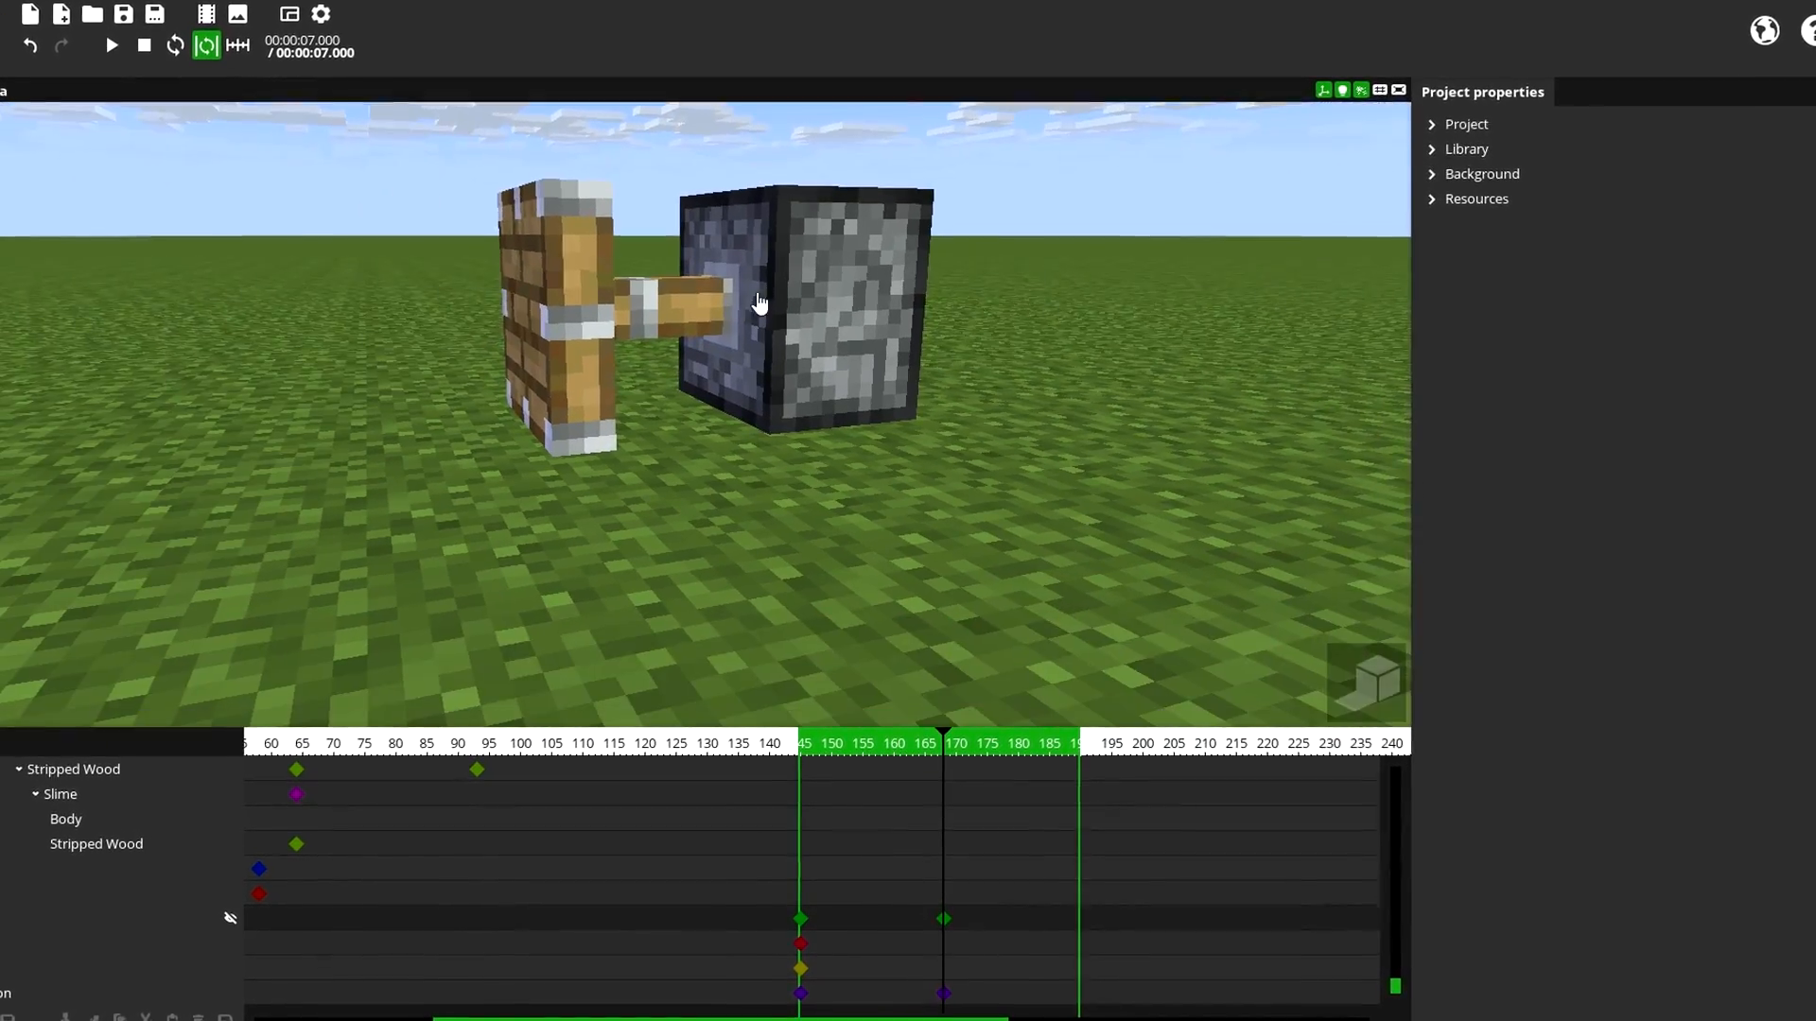
Select the piston and scrub the playhead through its animation from the start of the playback region at frame 145.
left_click(750, 355)
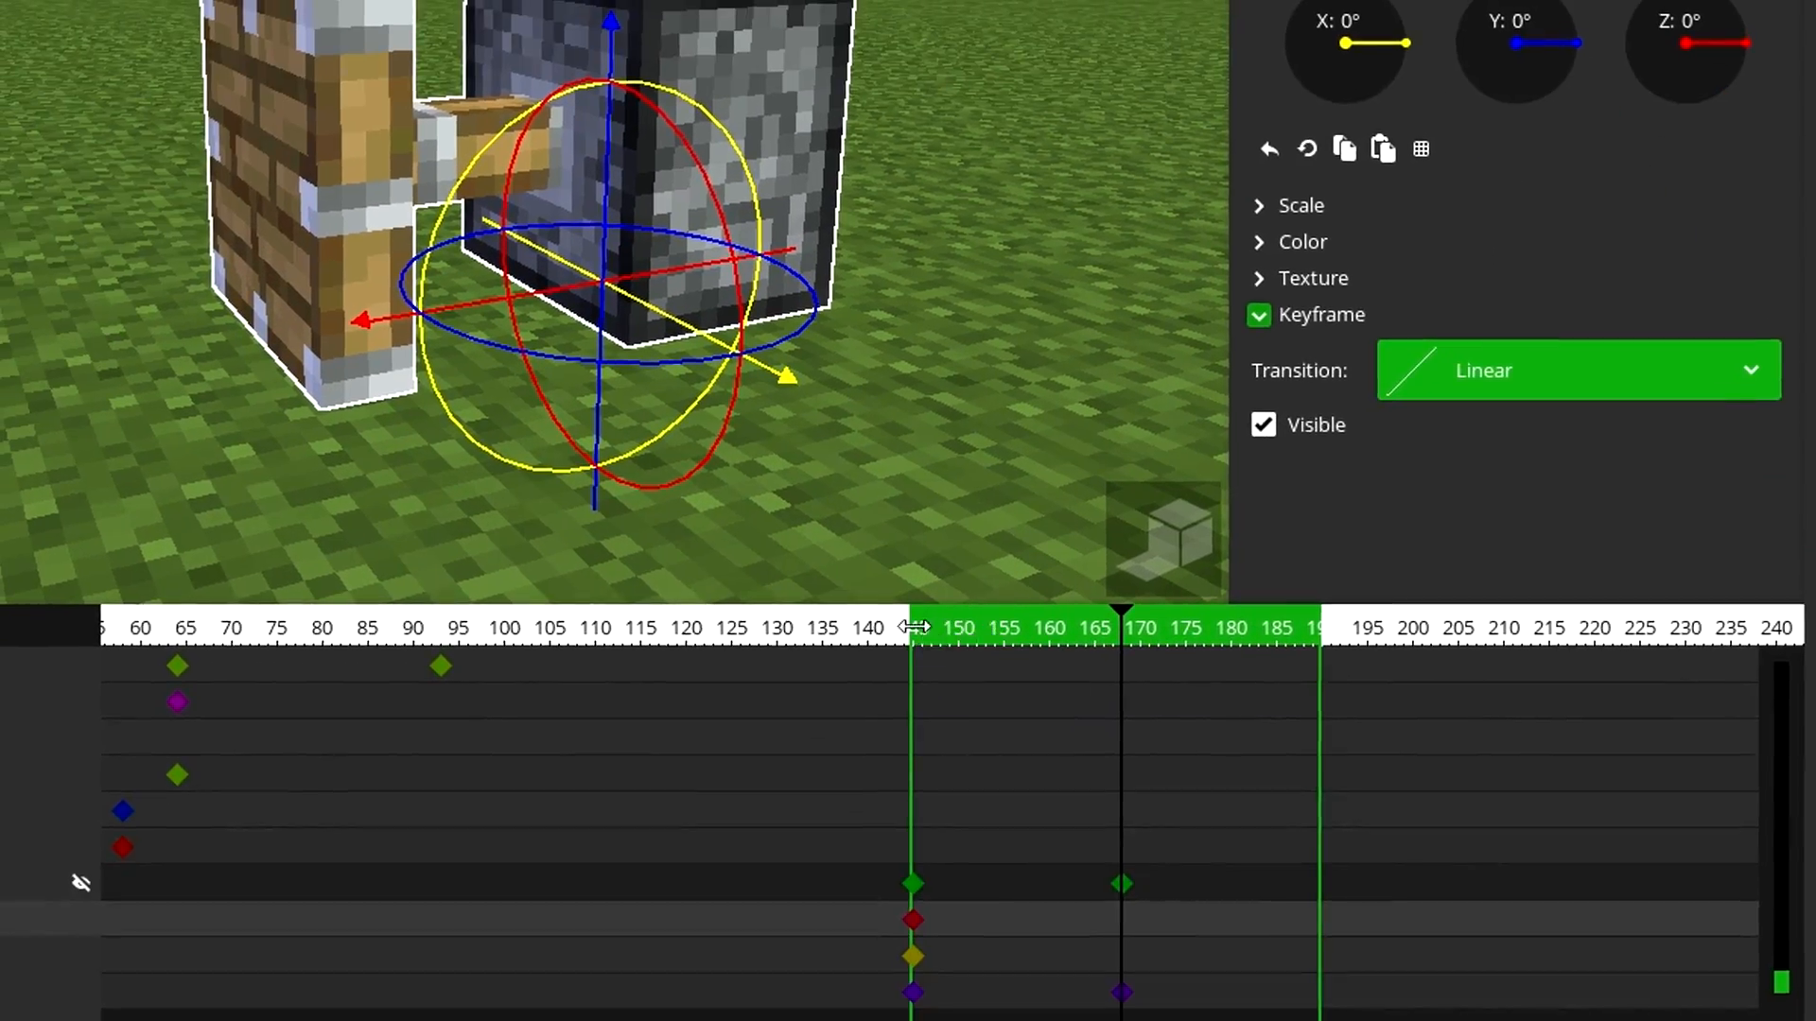
left_click_drag(965, 483, 1021, 482)
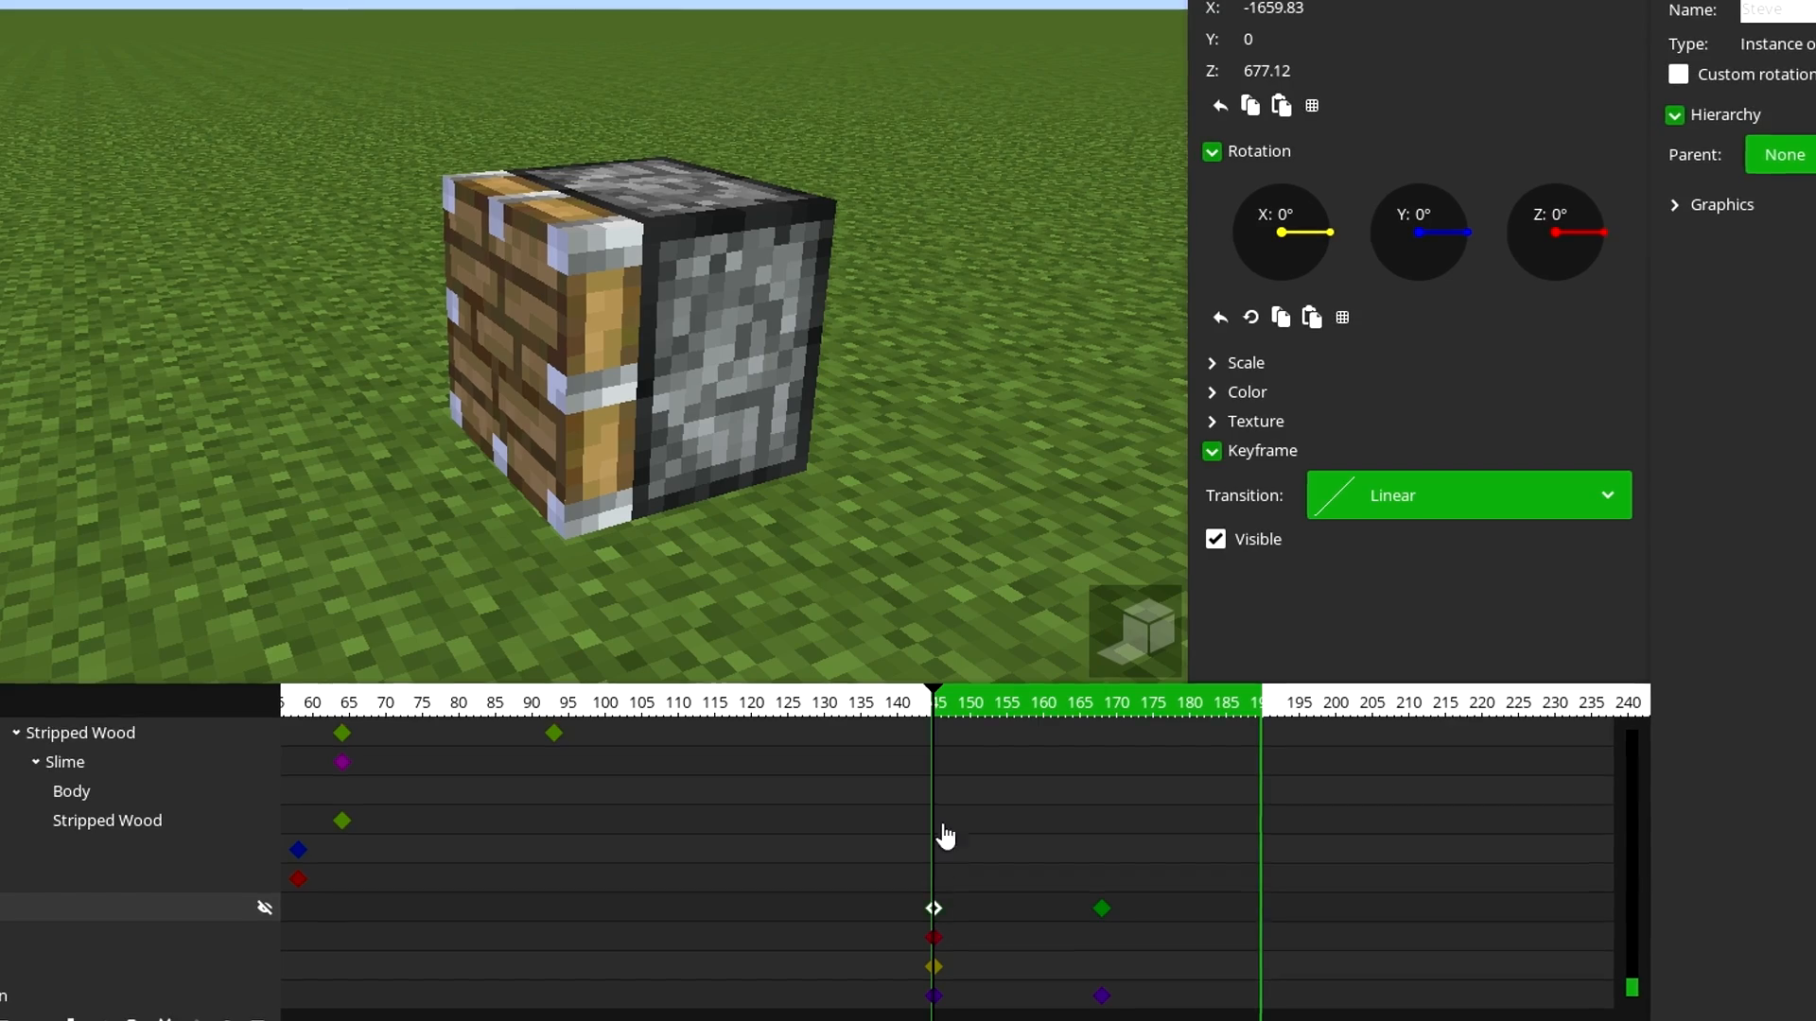
left_click_drag(952, 714, 1085, 726)
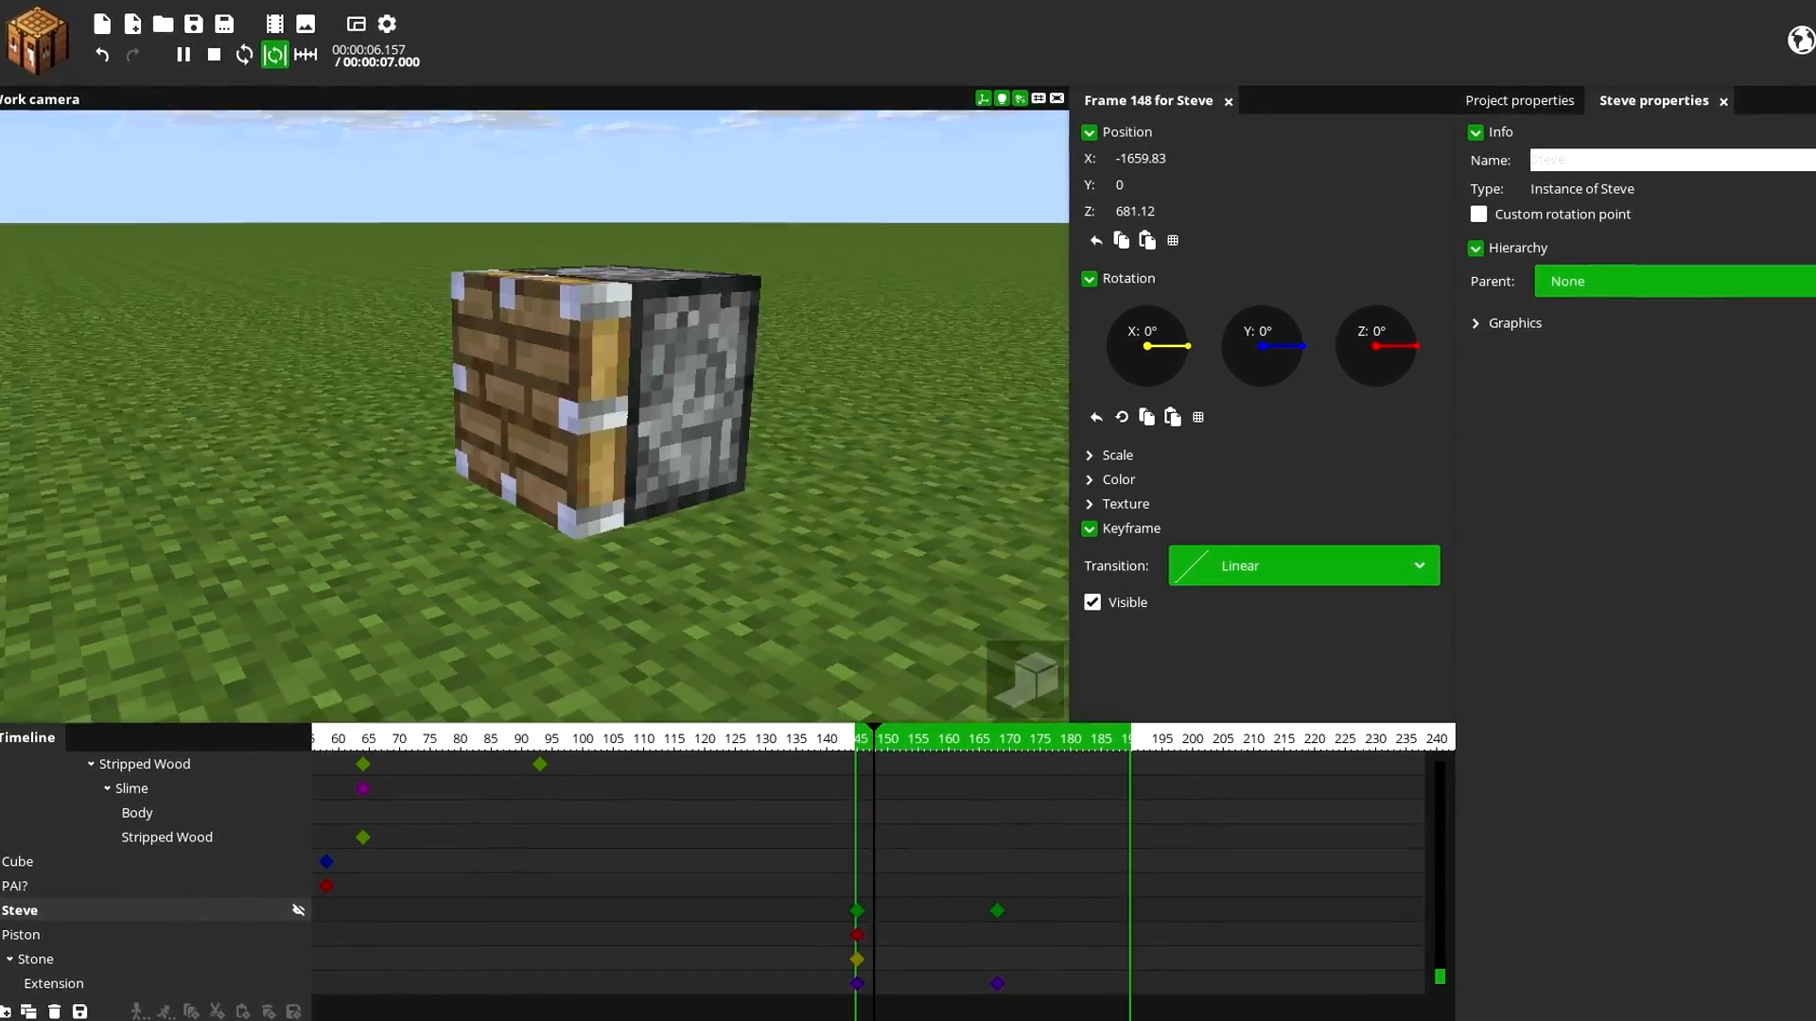
Play and pause the piston animation to review the seamless loop across the marked timeline region.
left_click_drag(580, 393, 580, 393)
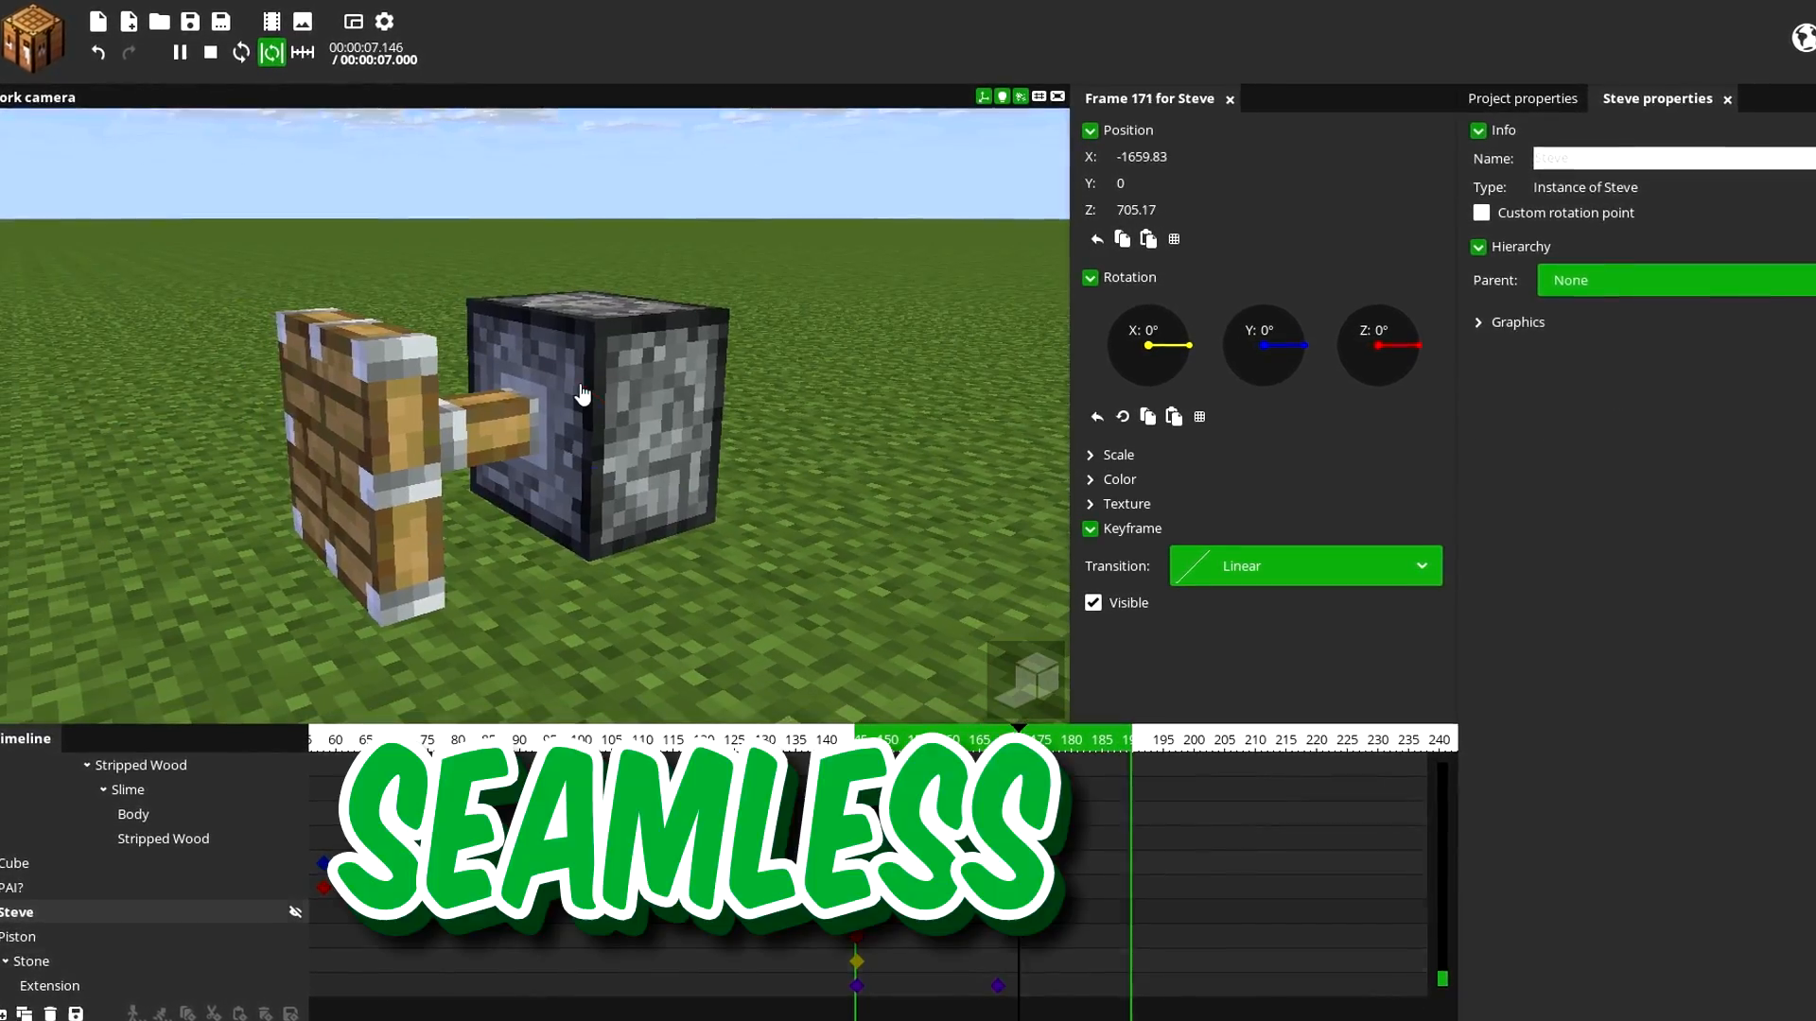
key("space")
left_click(580, 393)
left_click_drag(681, 182, 675, 187)
key("space")
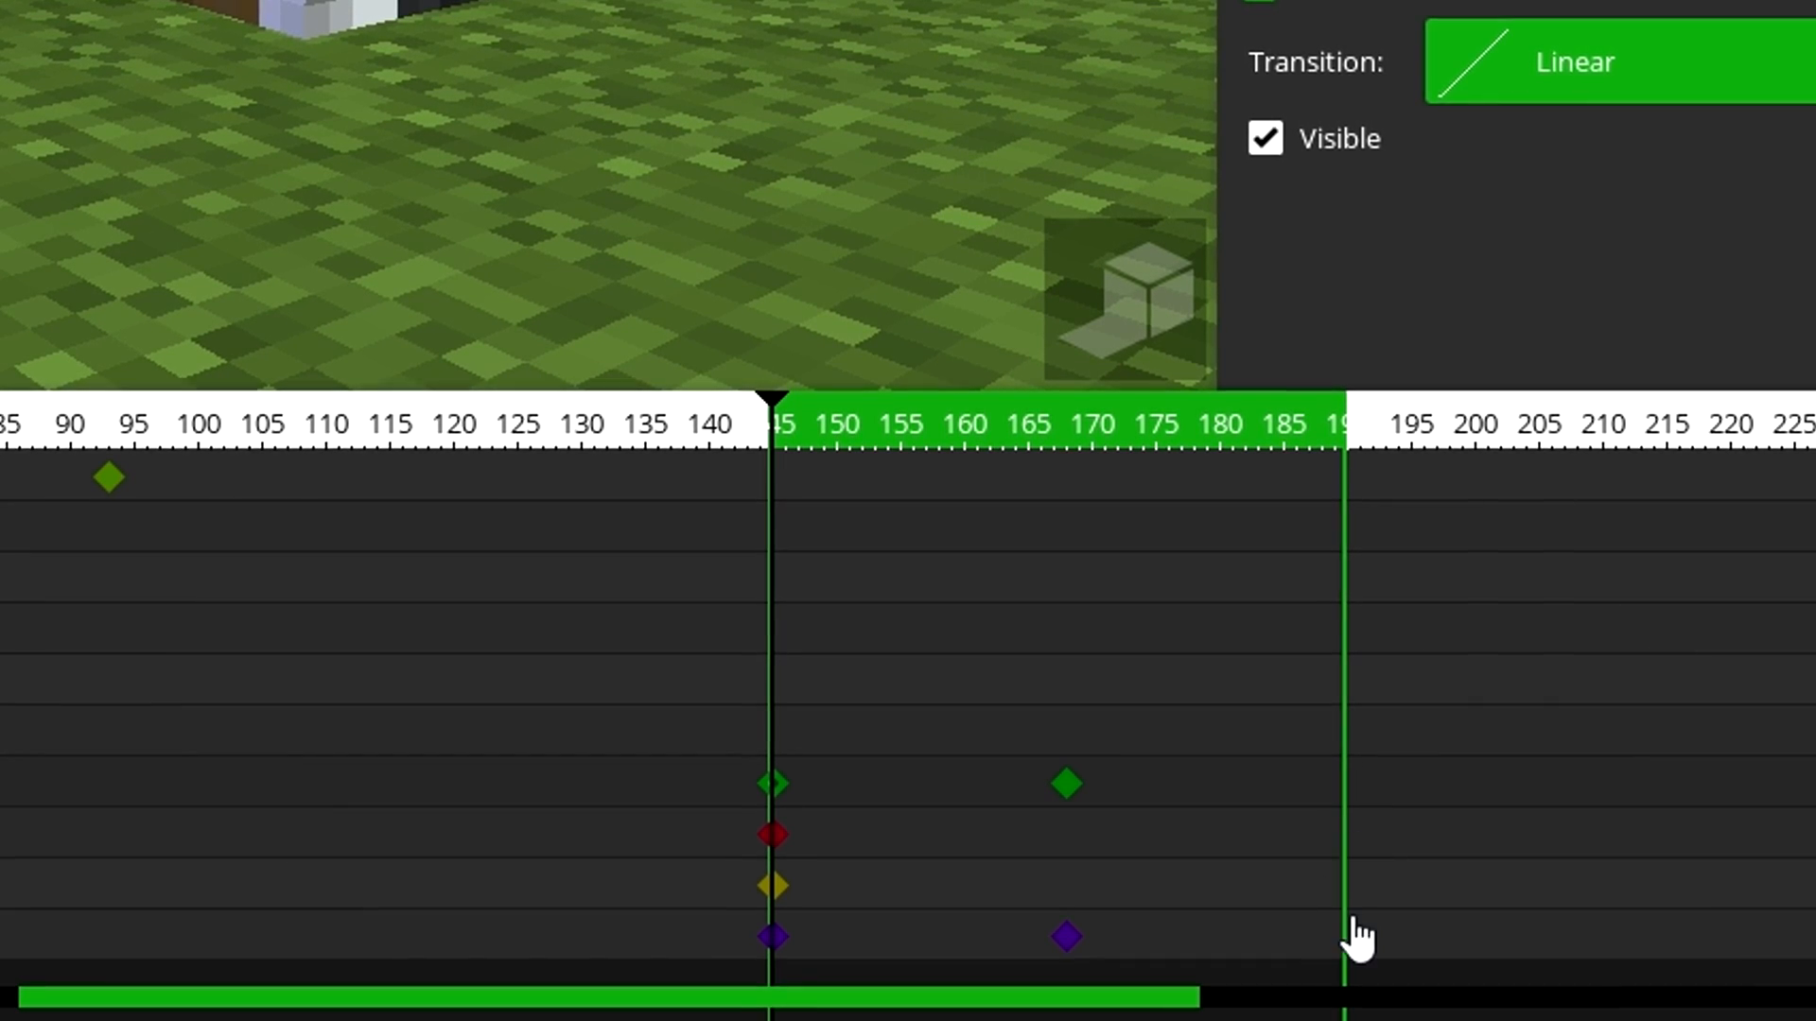
key("space")
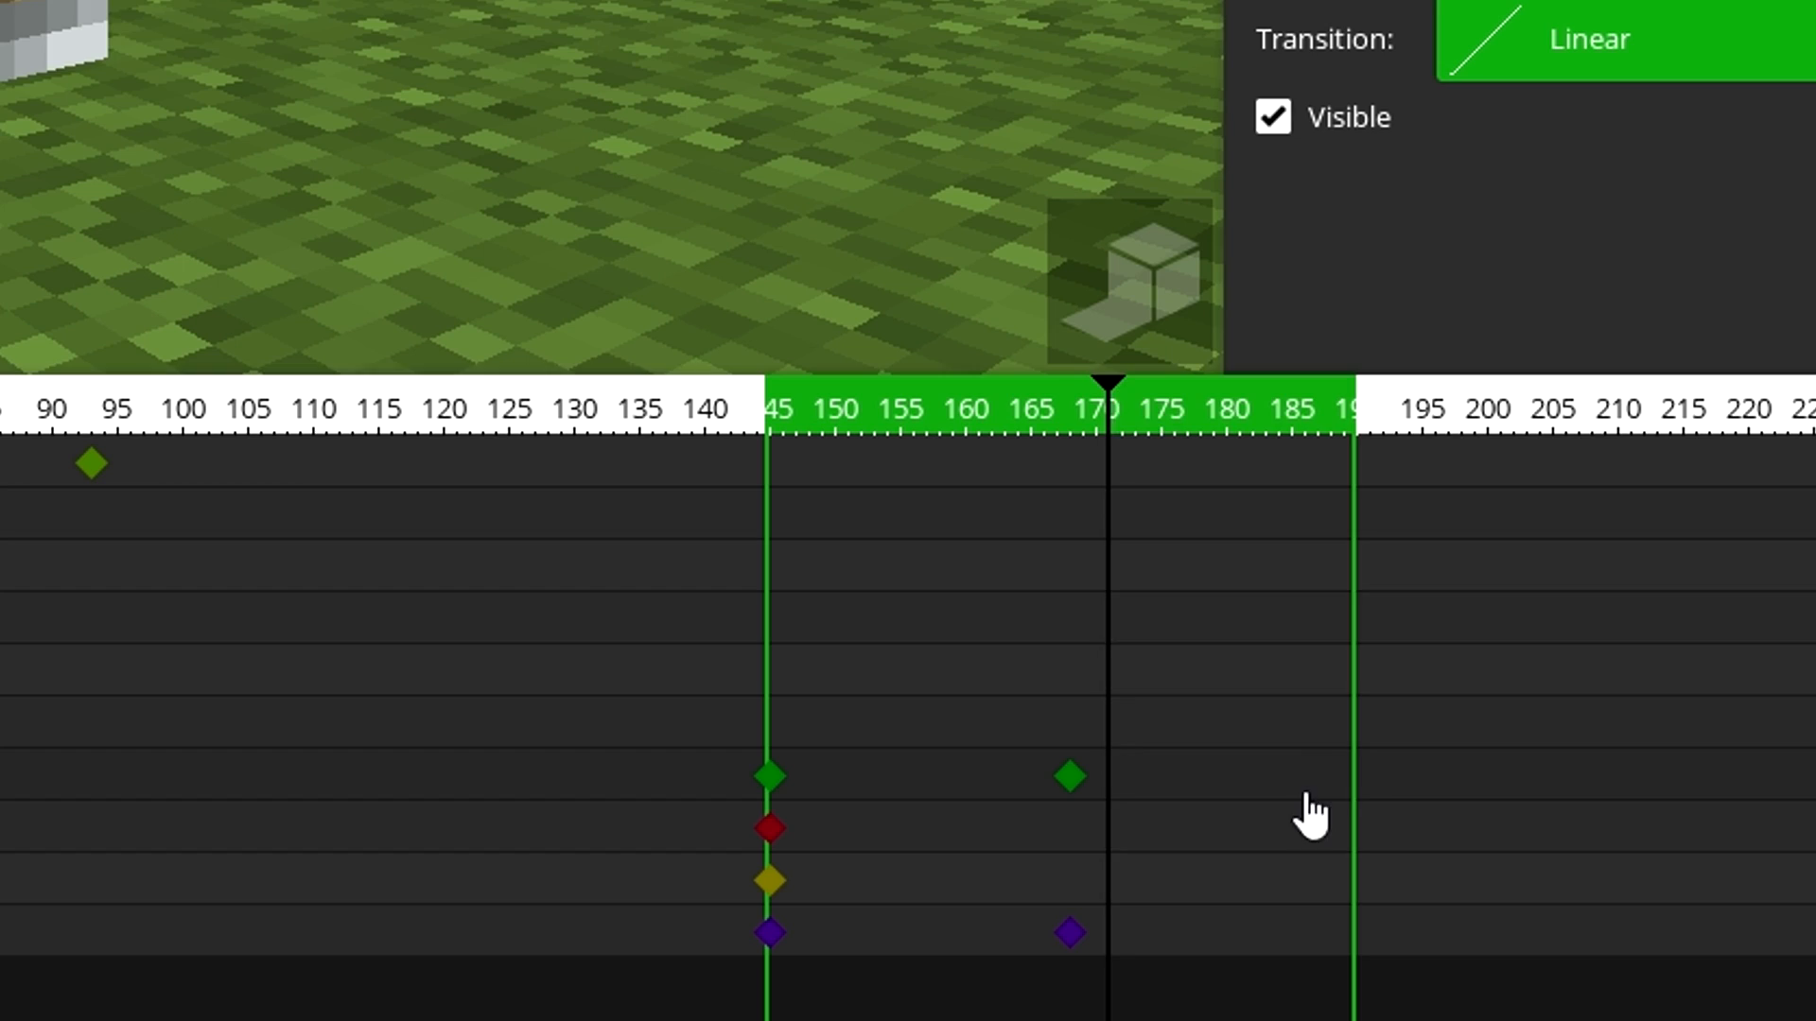
Inspect the transition choices of the Extension keyframe near frame 168 and watch the piston loop from another angle.
left_click(1071, 933)
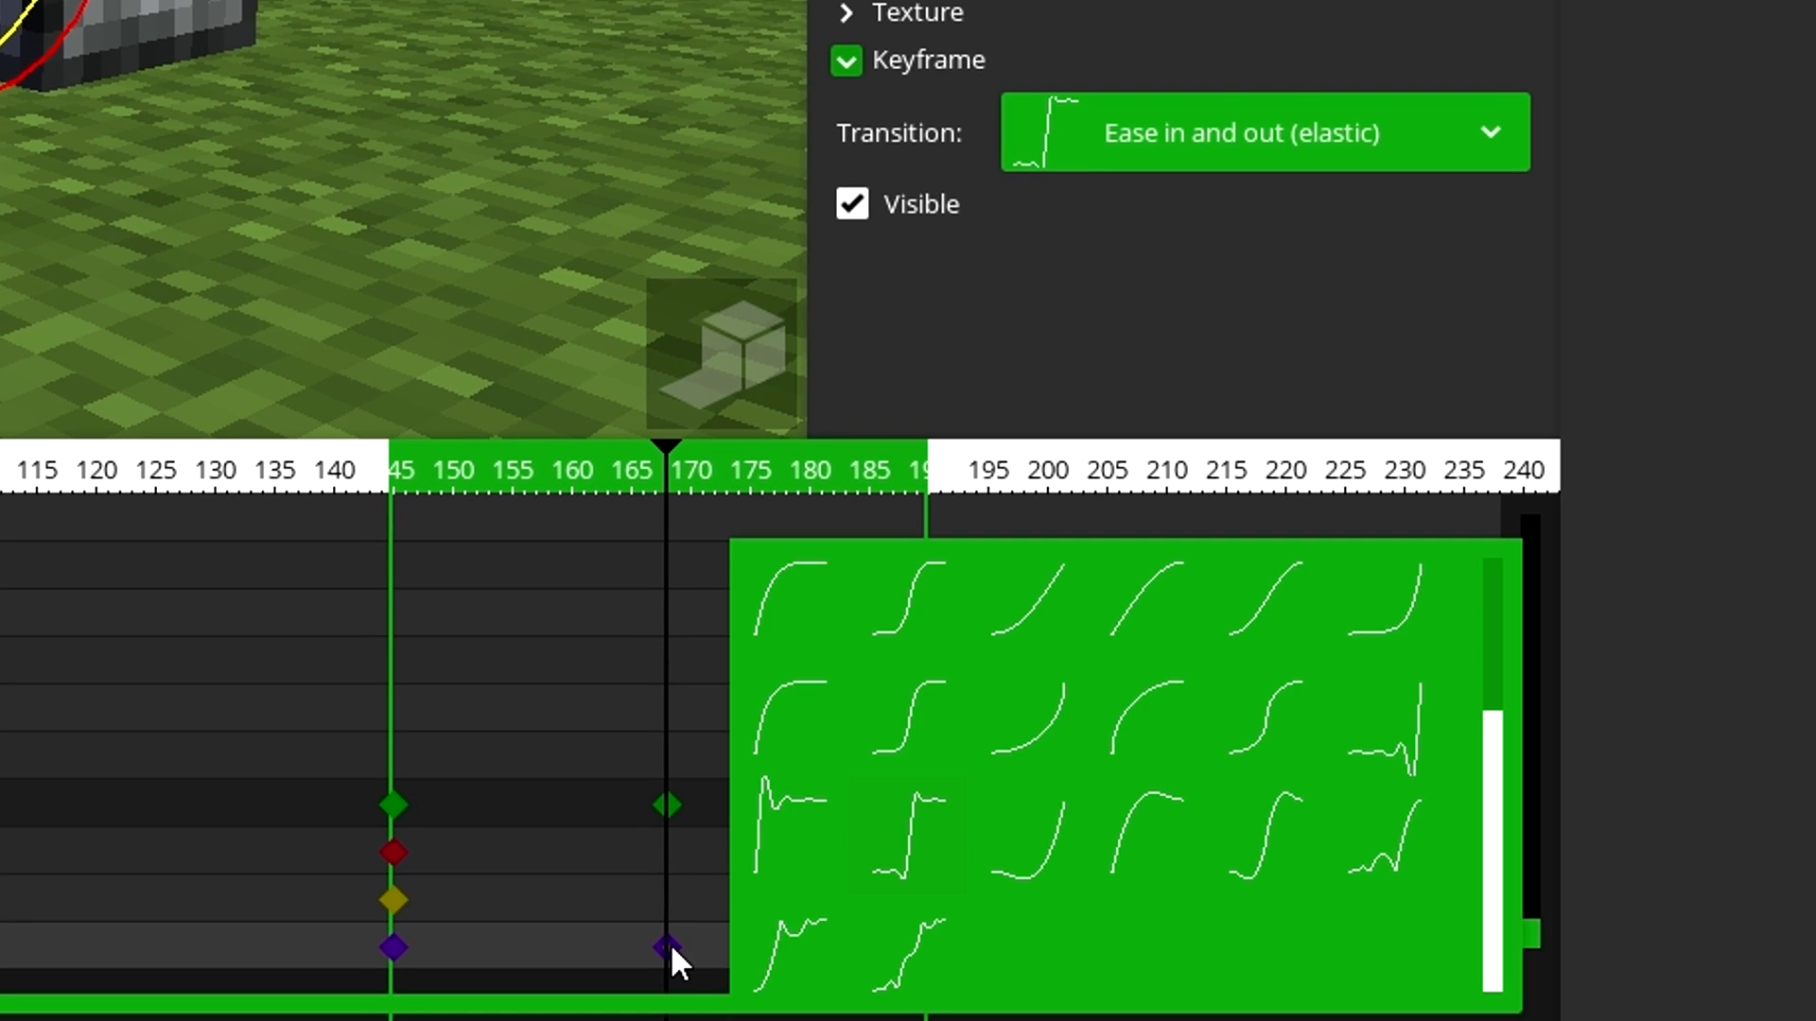
left_click(669, 946)
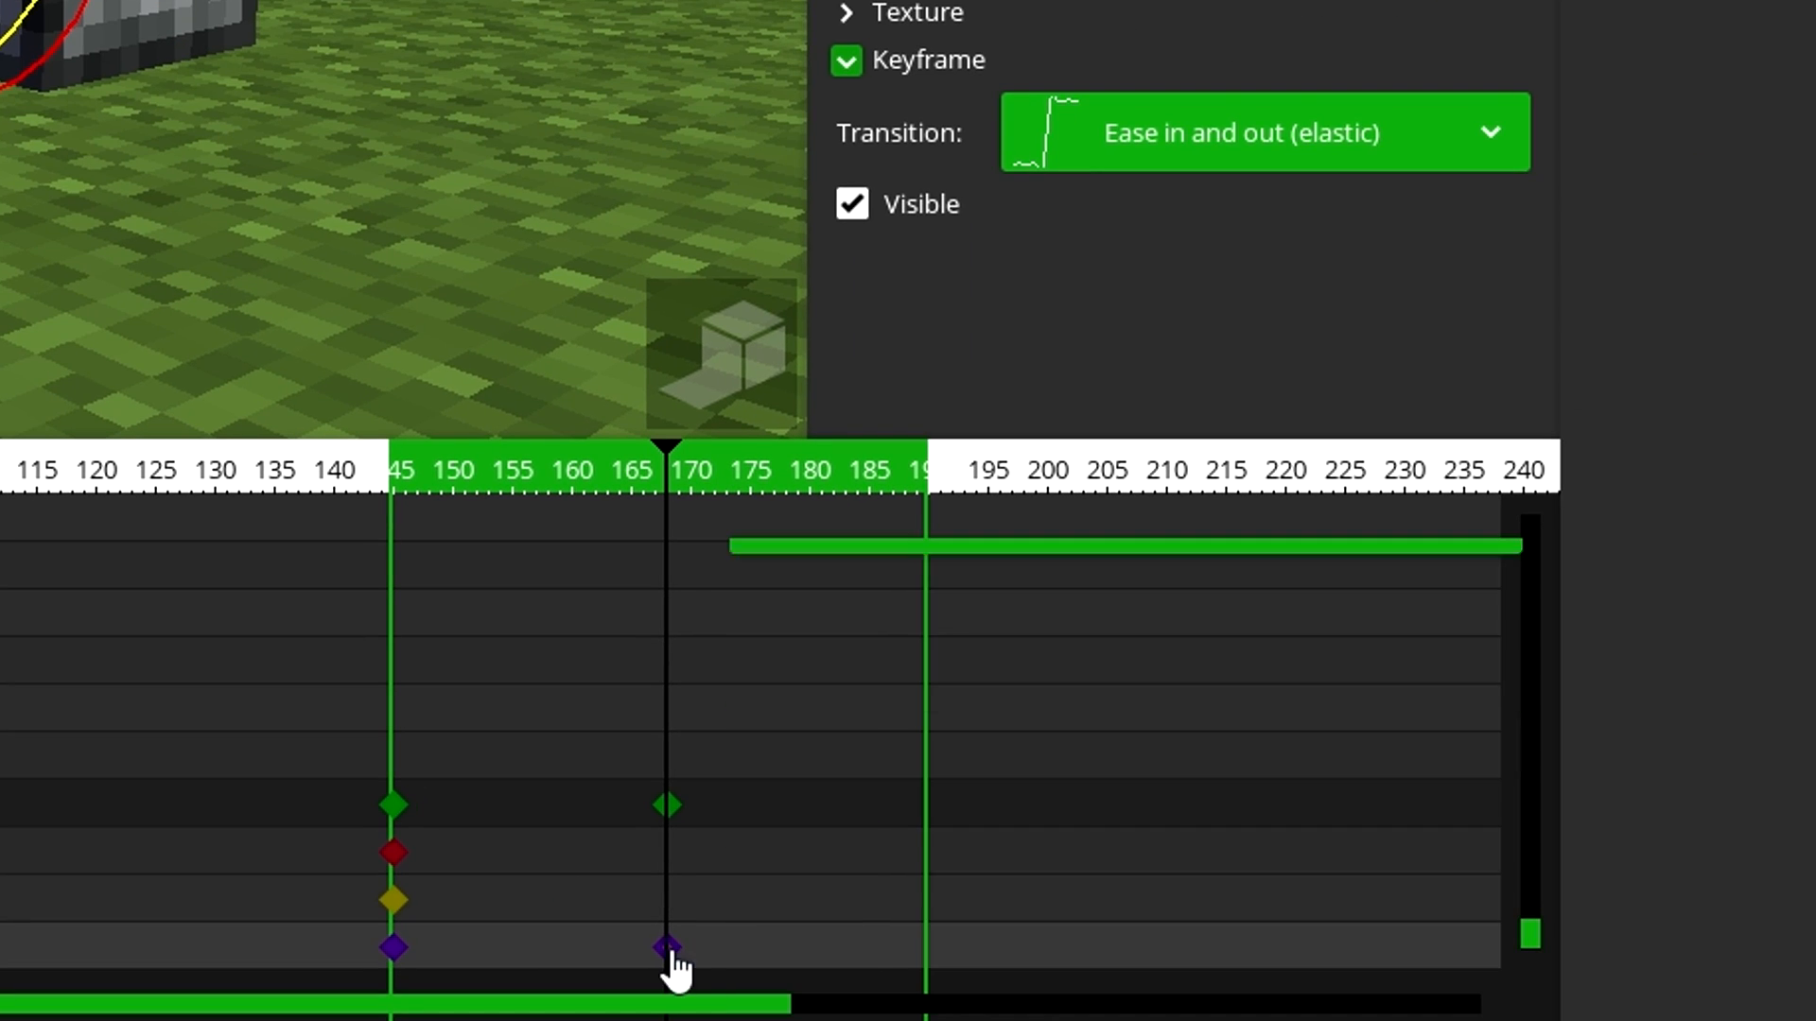
left_click(1059, 155)
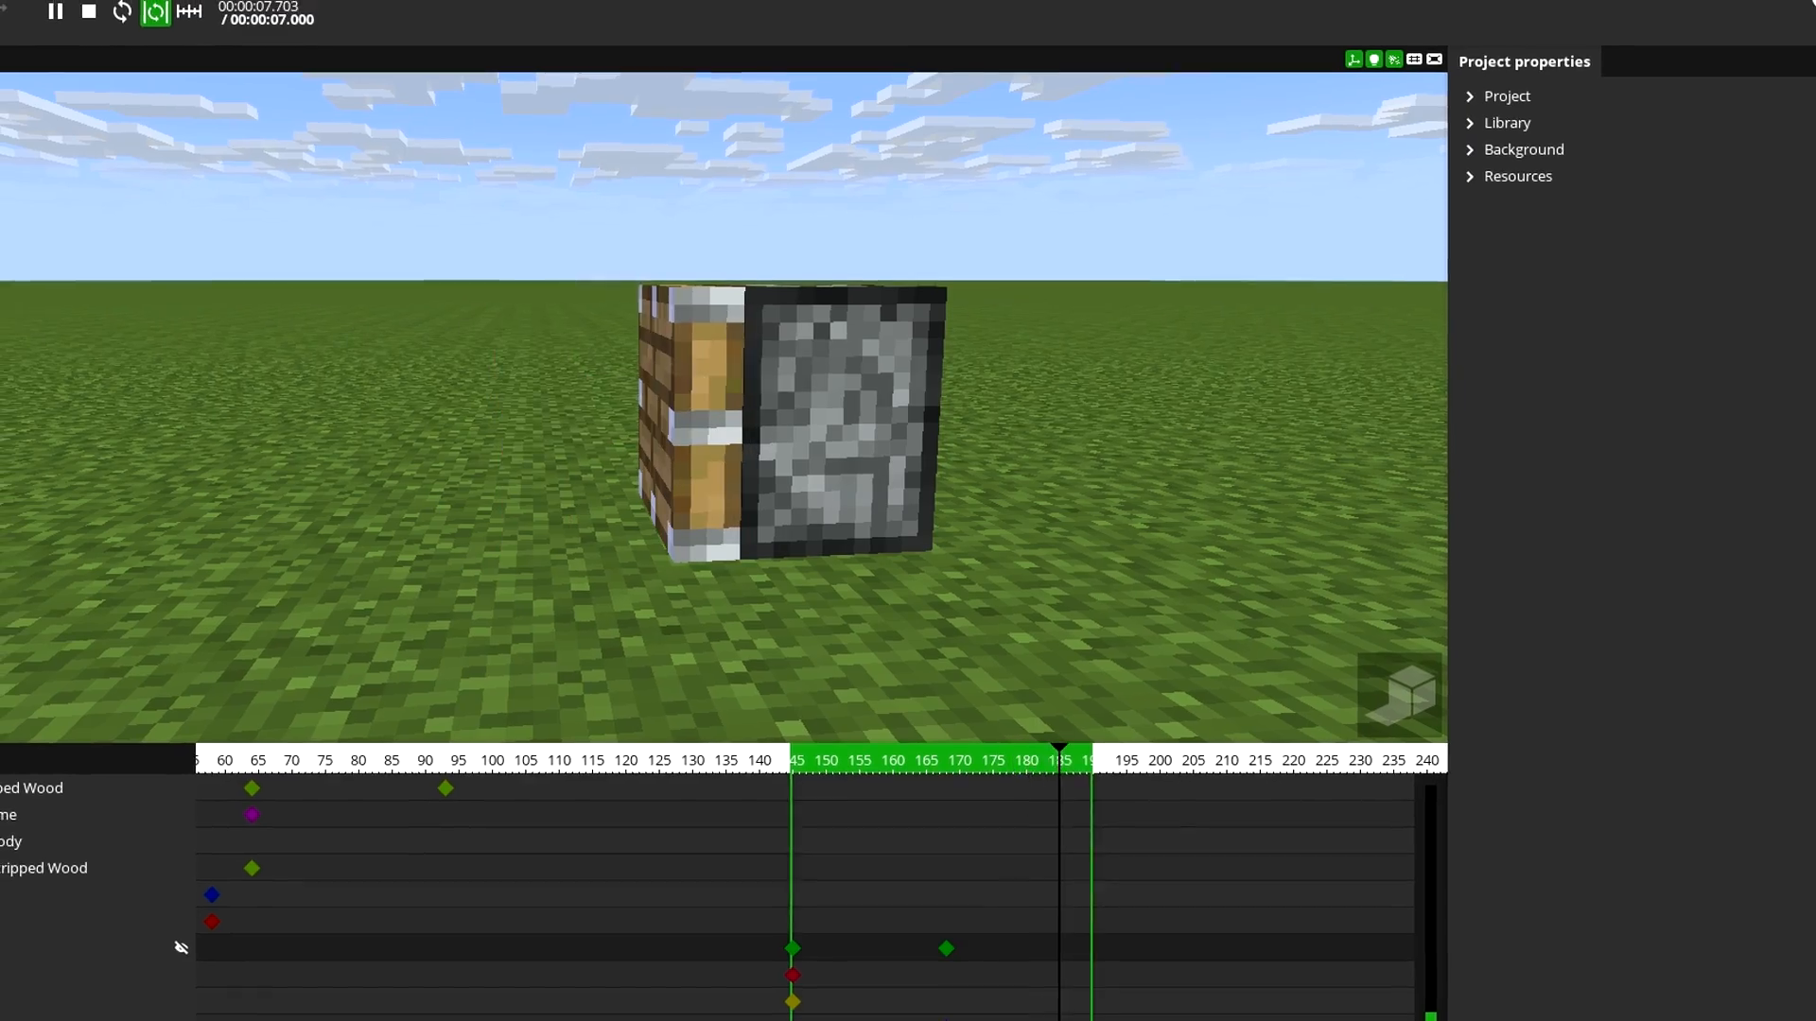
left_click_drag(719, 454, 907, 406)
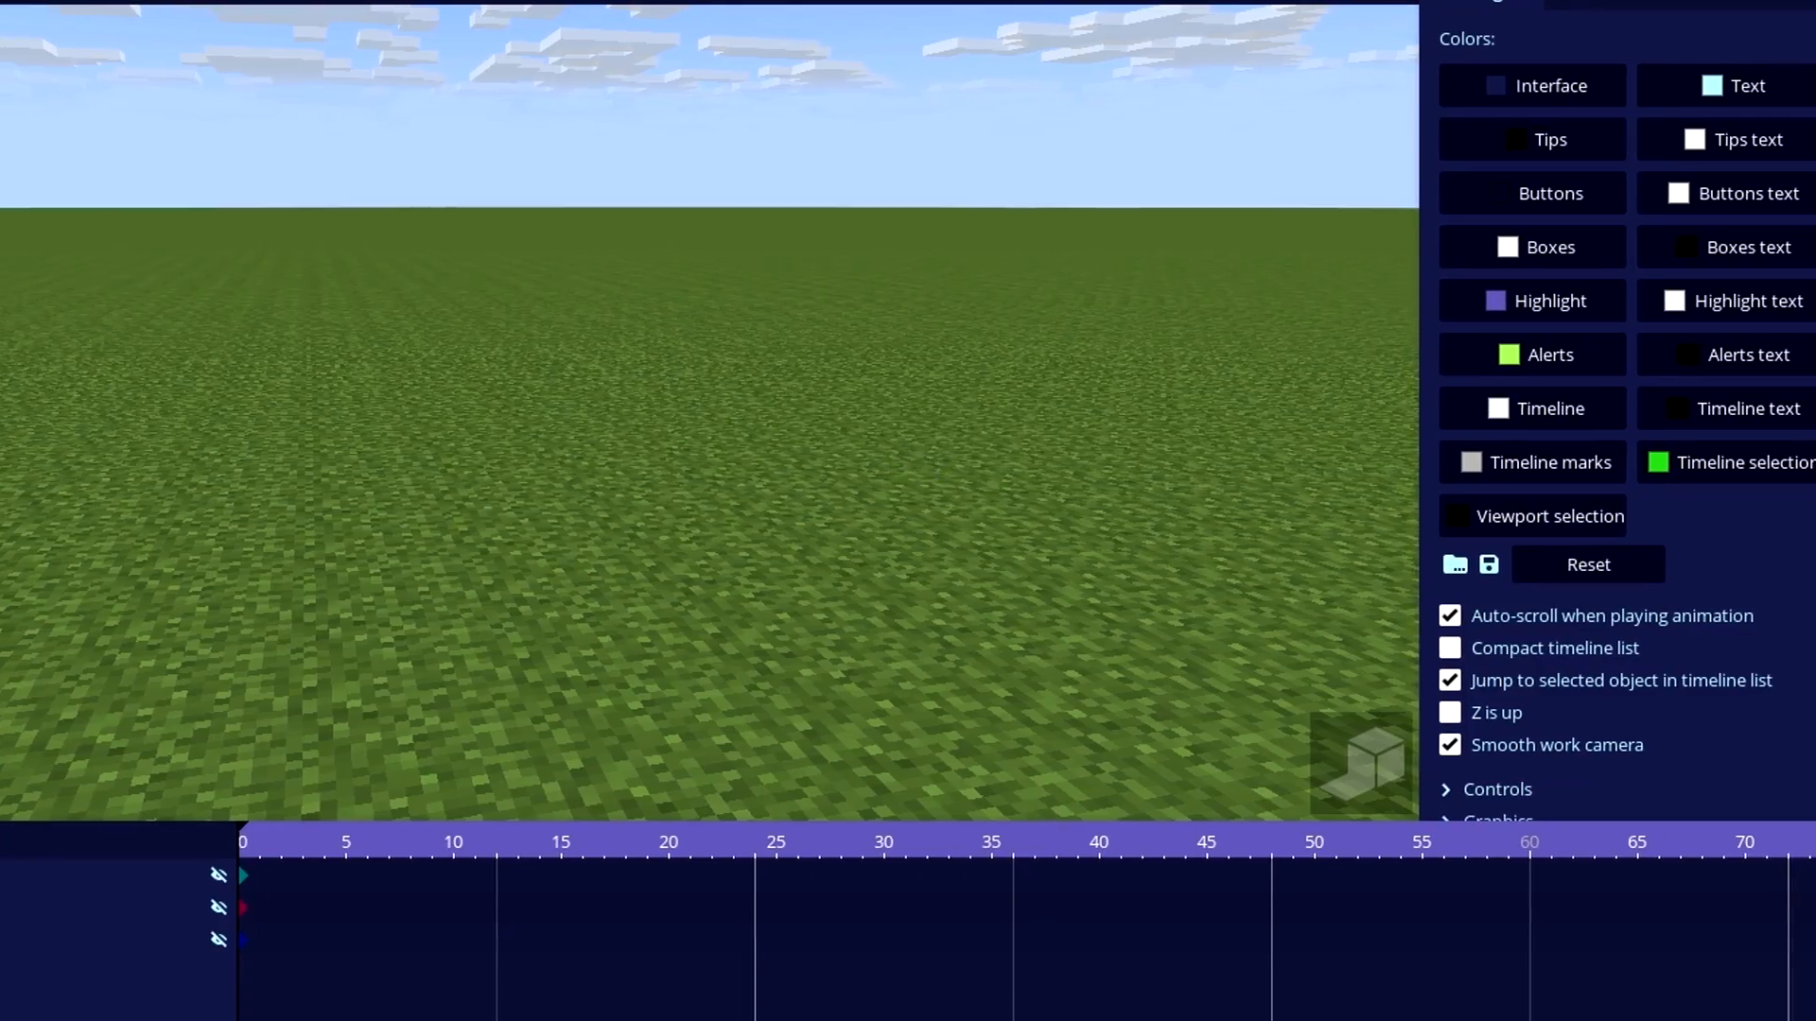
Set the Interface color in the program settings to a dark blue.
left_click_drag(906, 439, 902, 457)
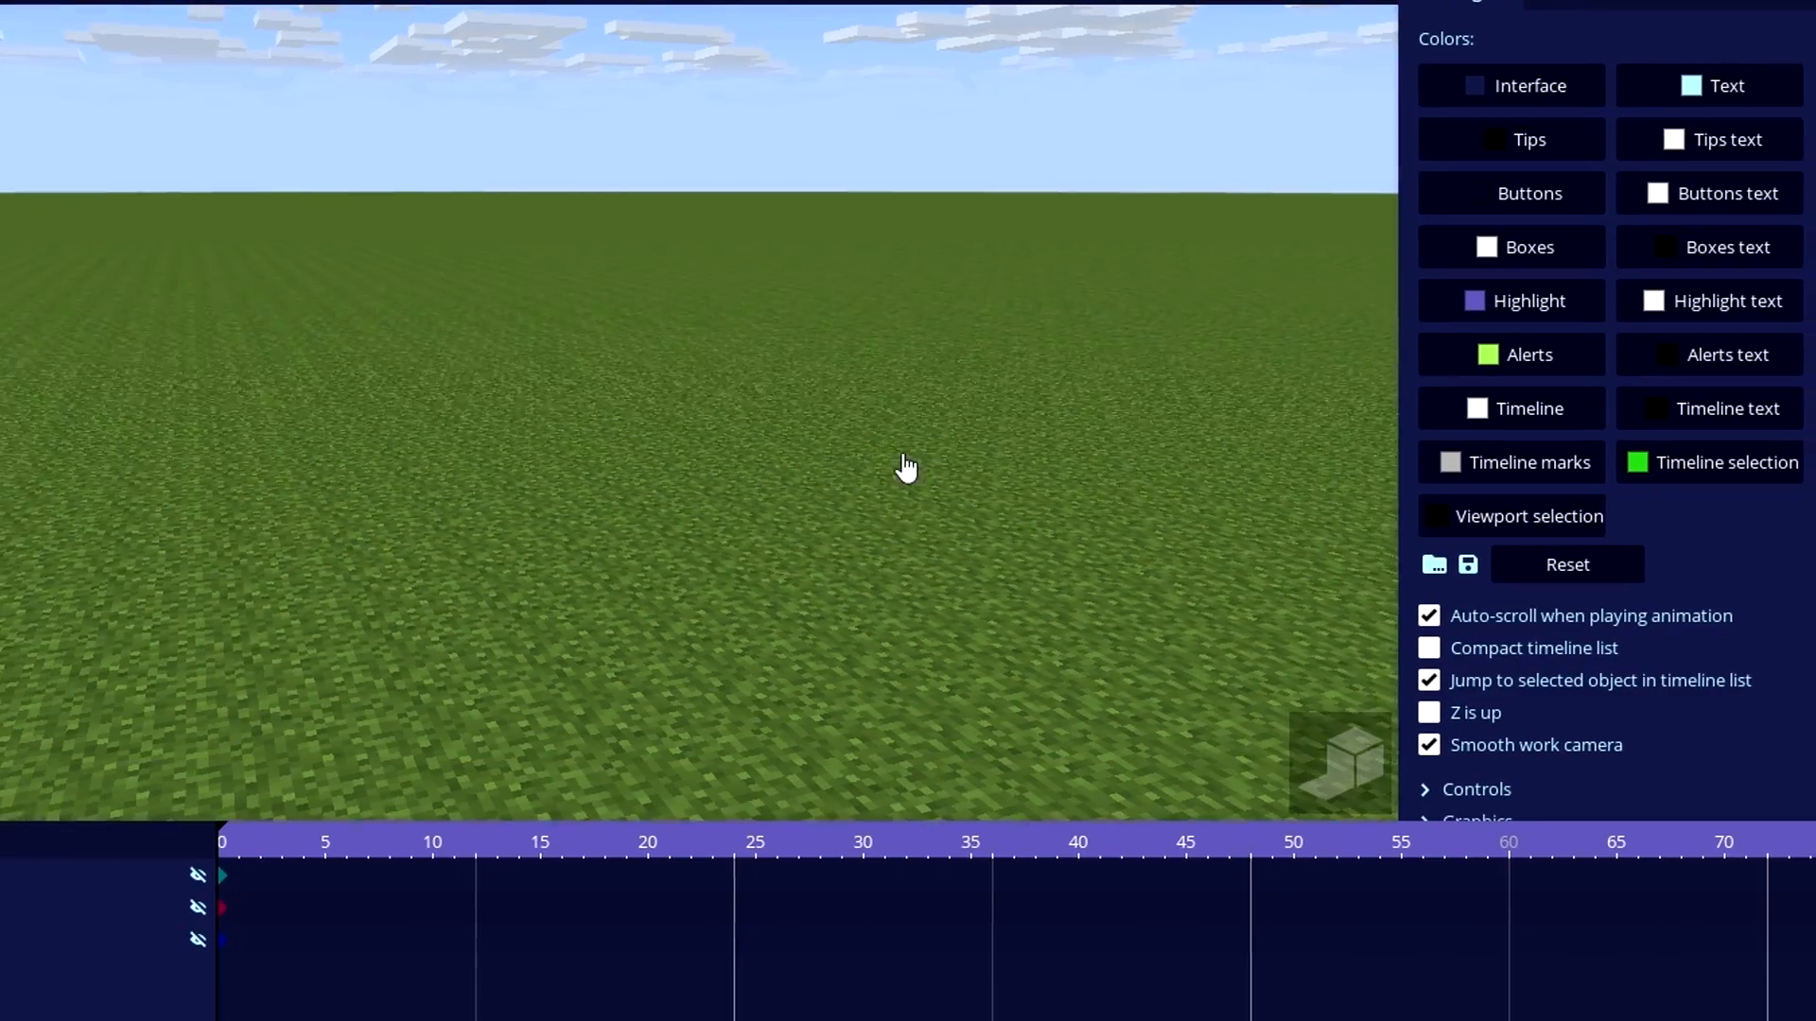
left_click_drag(1803, 454, 1803, 350)
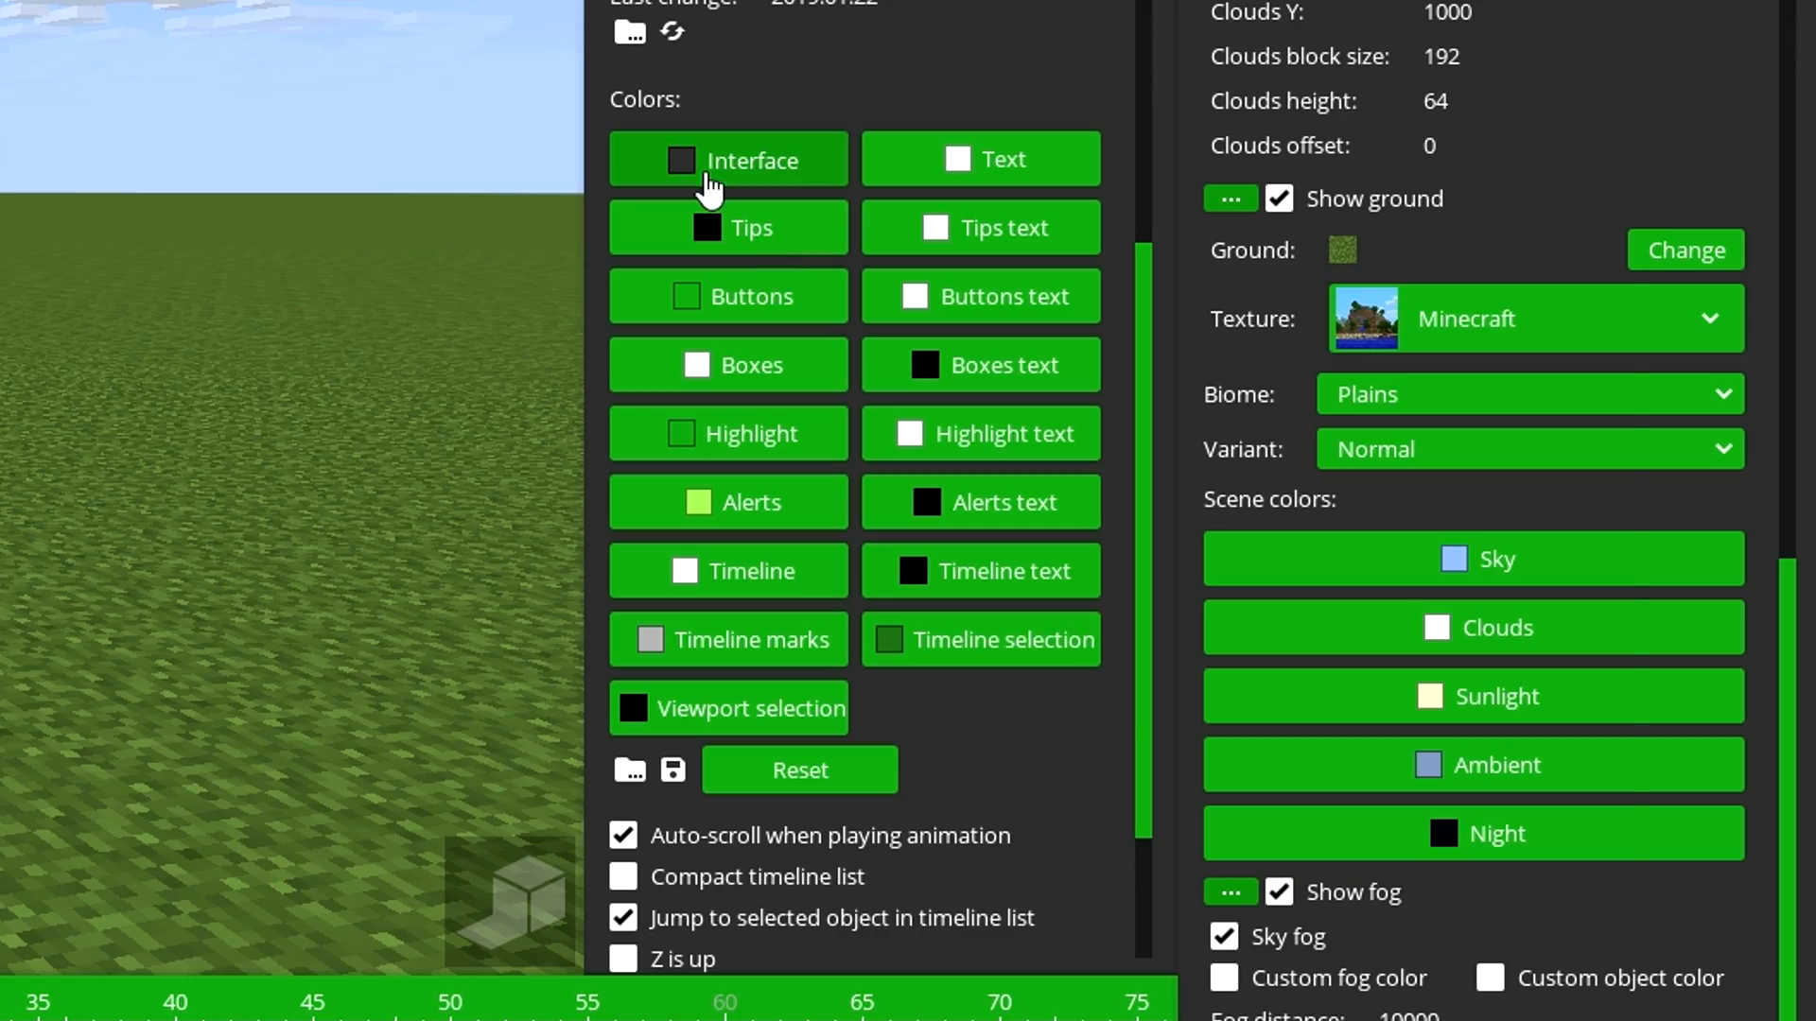
left_click(709, 187)
left_click(1296, 458)
left_click(1180, 425)
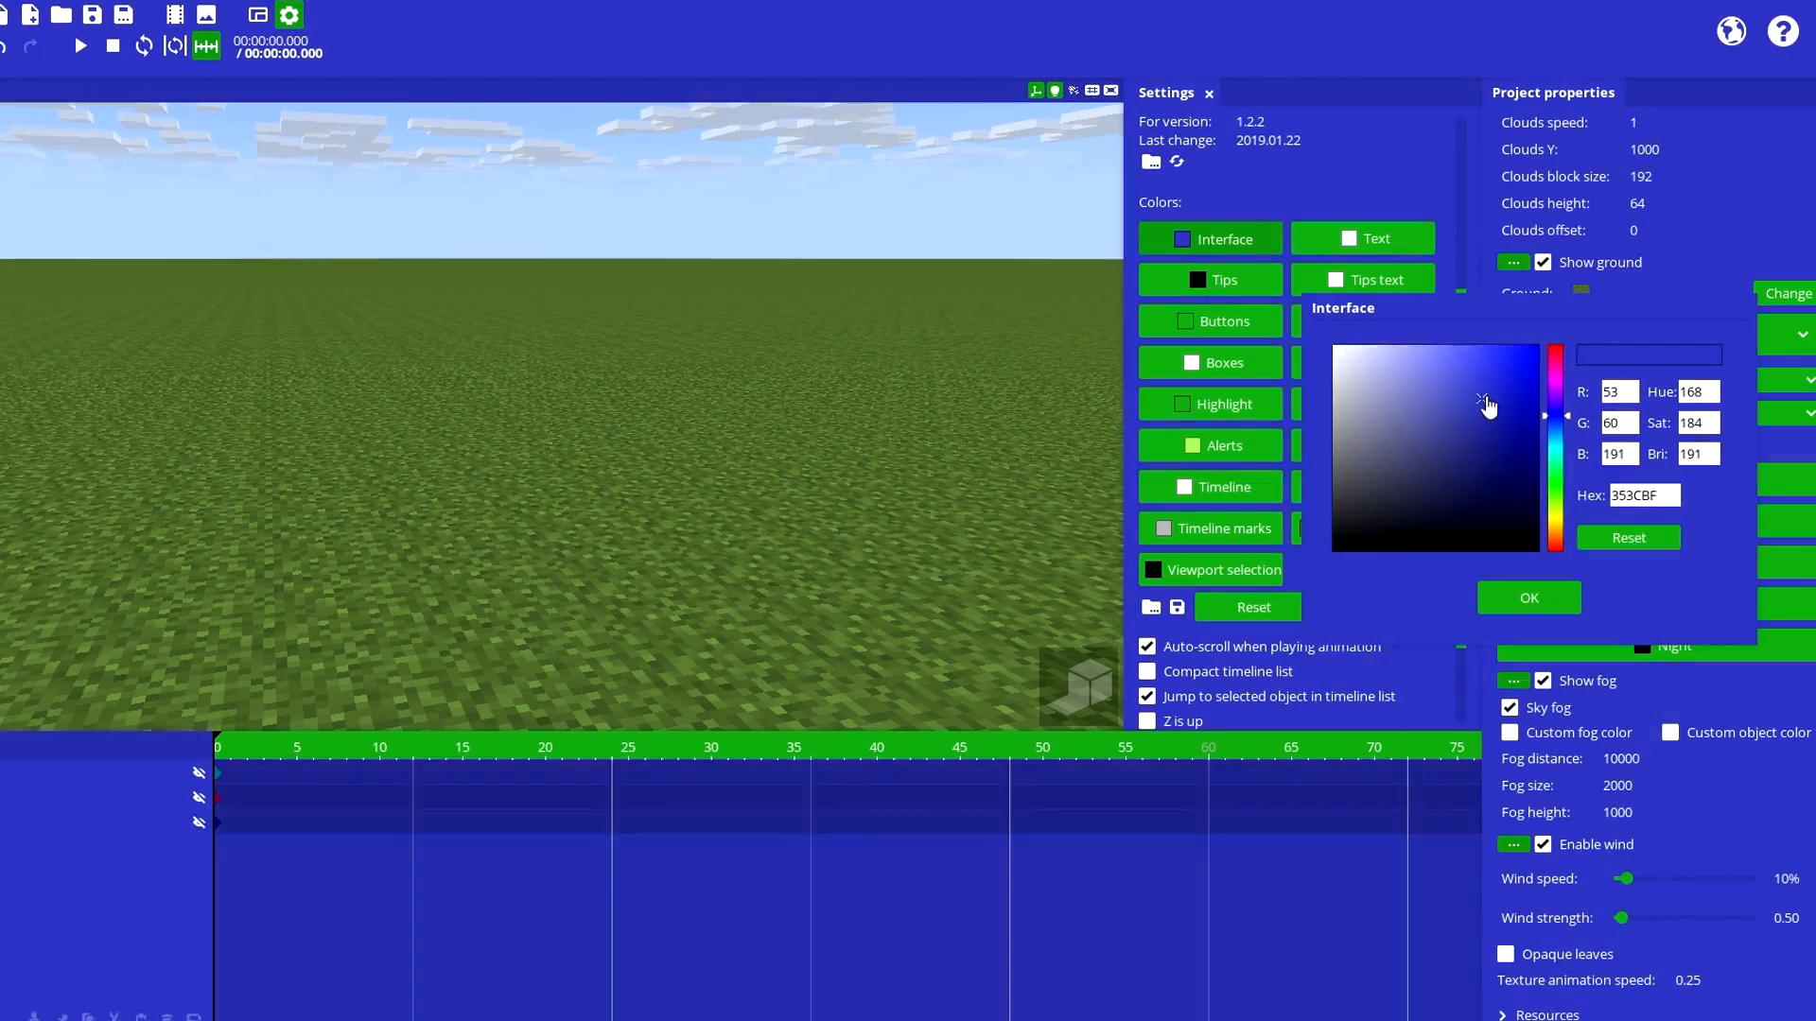
mouse_move(1487, 406)
left_mouse_down()
mouse_move(1419, 357)
mouse_move(1334, 454)
mouse_move(1527, 564)
left_mouse_up()
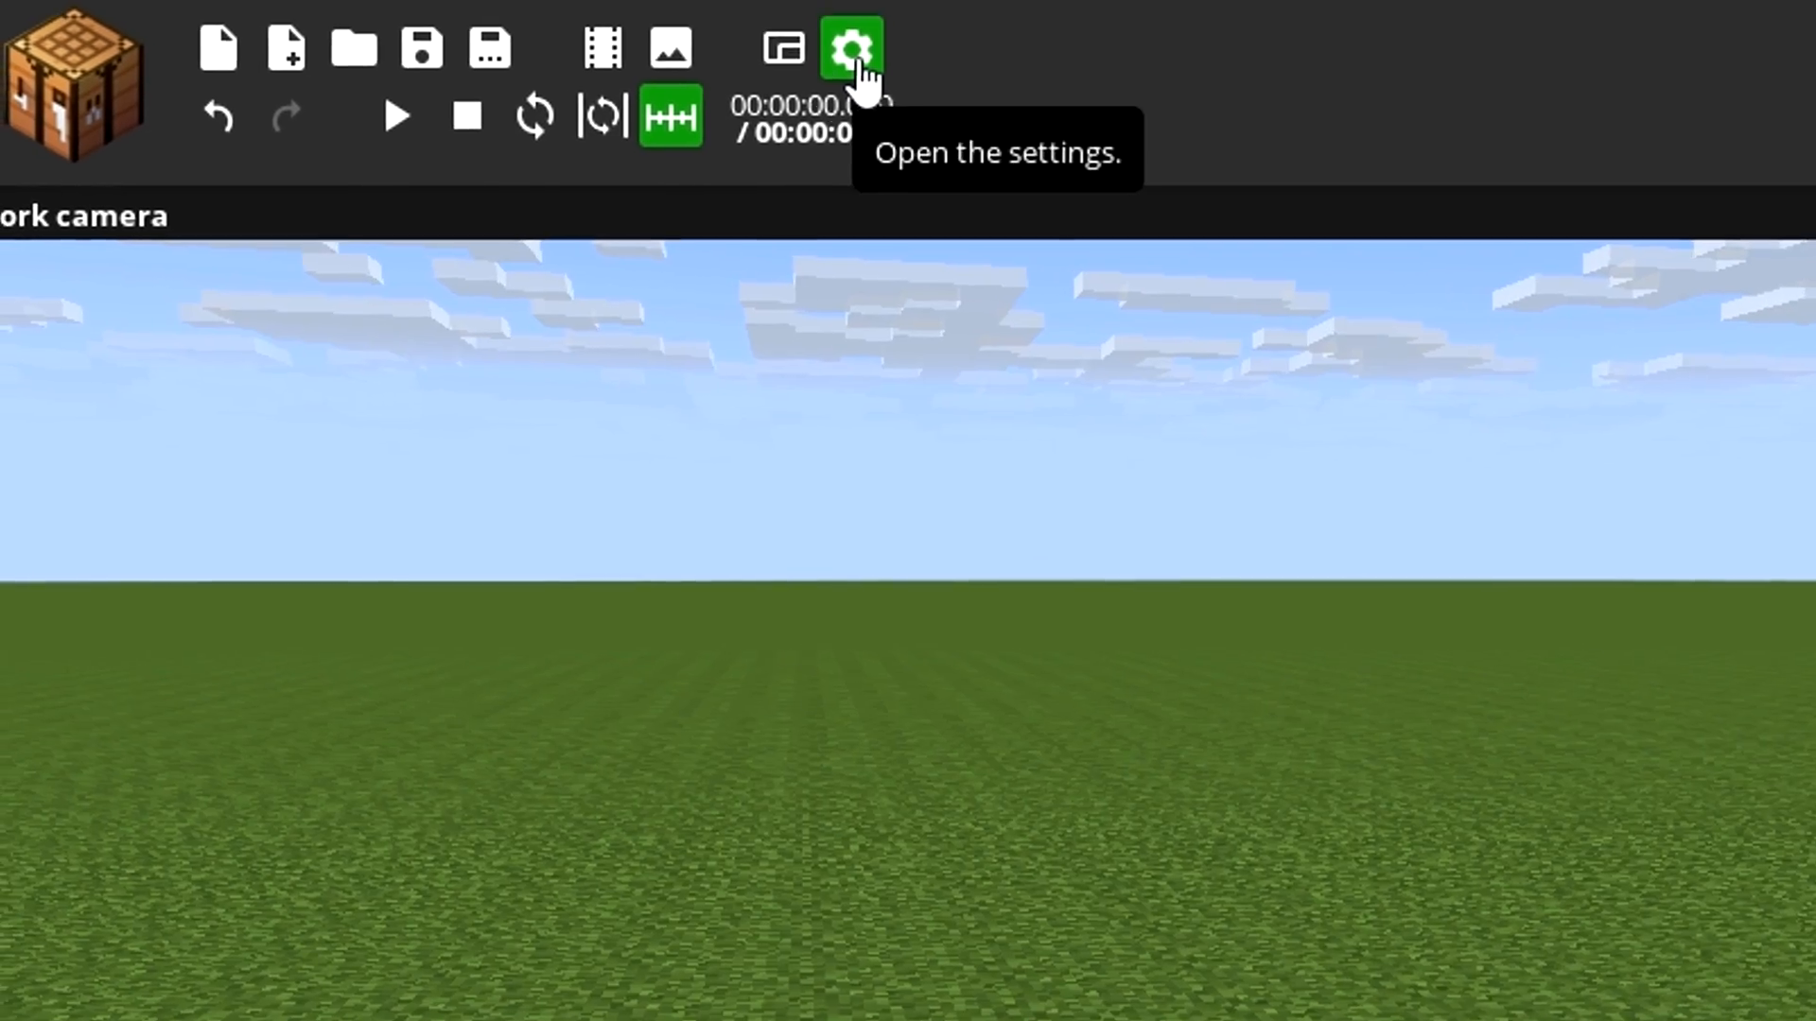
Open the Interface section of the settings and try blue shades for the Interface color.
left_click(831, 60)
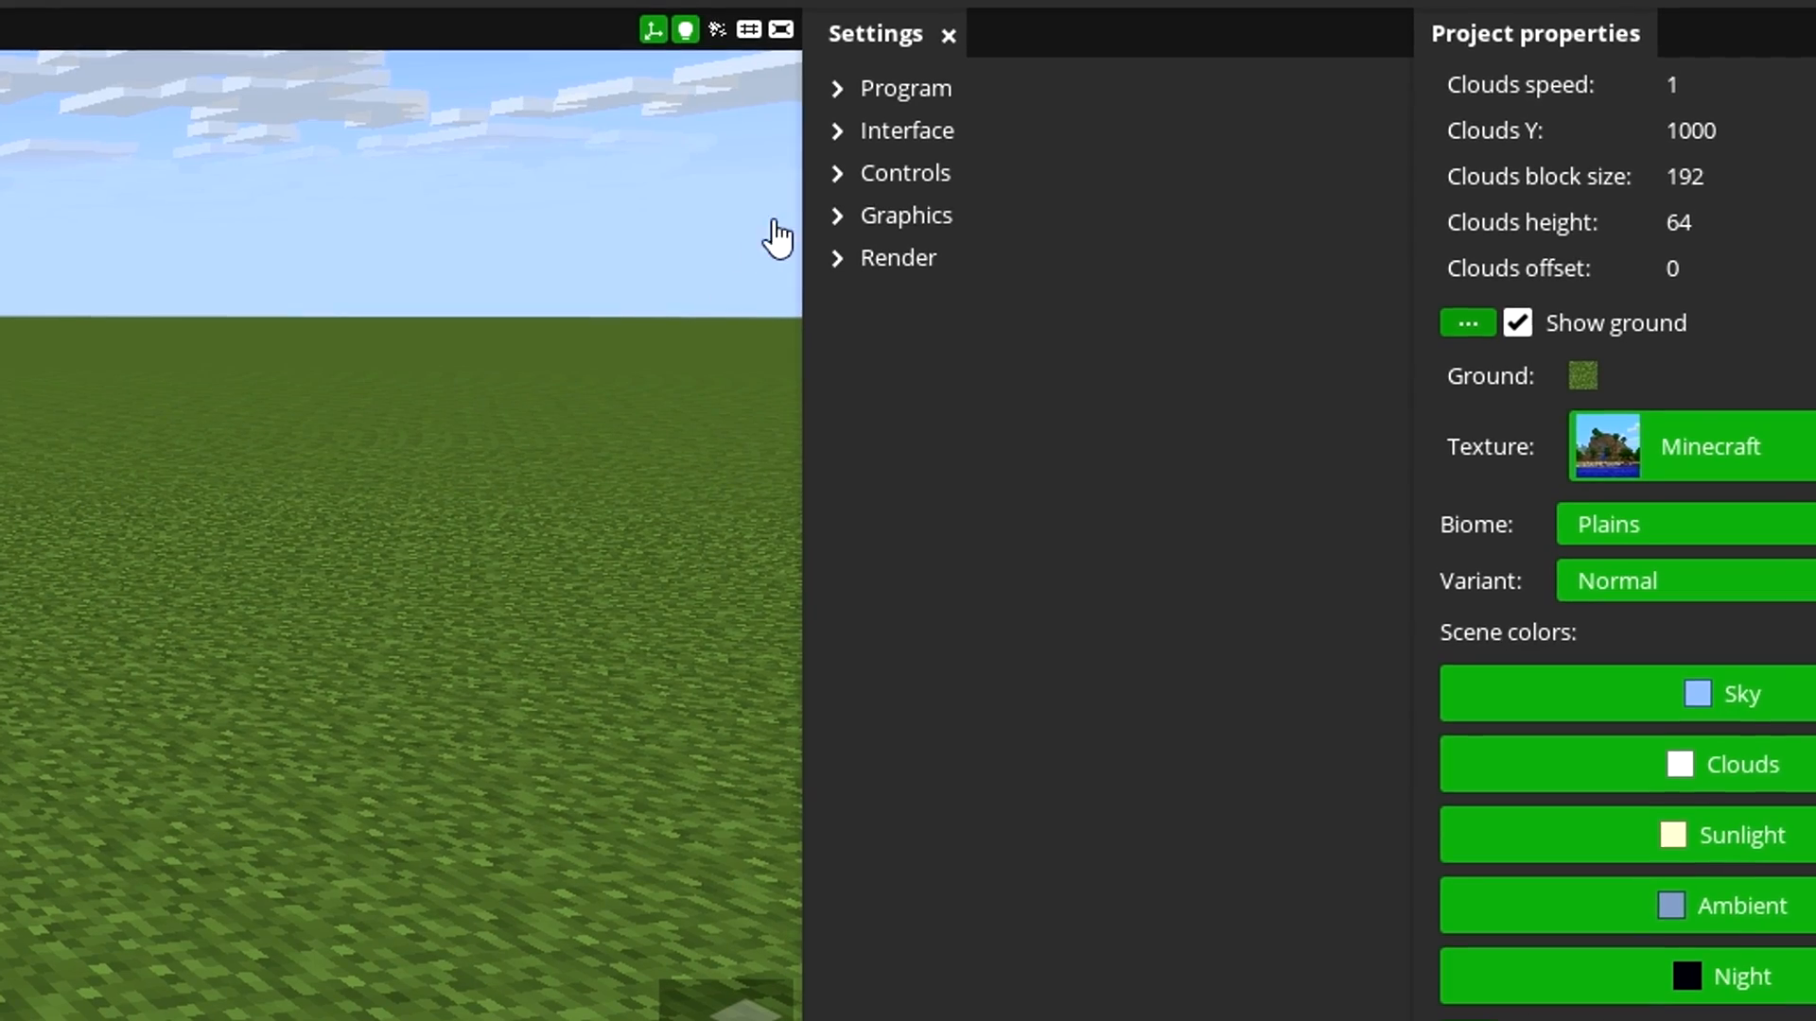
left_click(860, 139)
left_click_drag(1362, 271, 1370, 514)
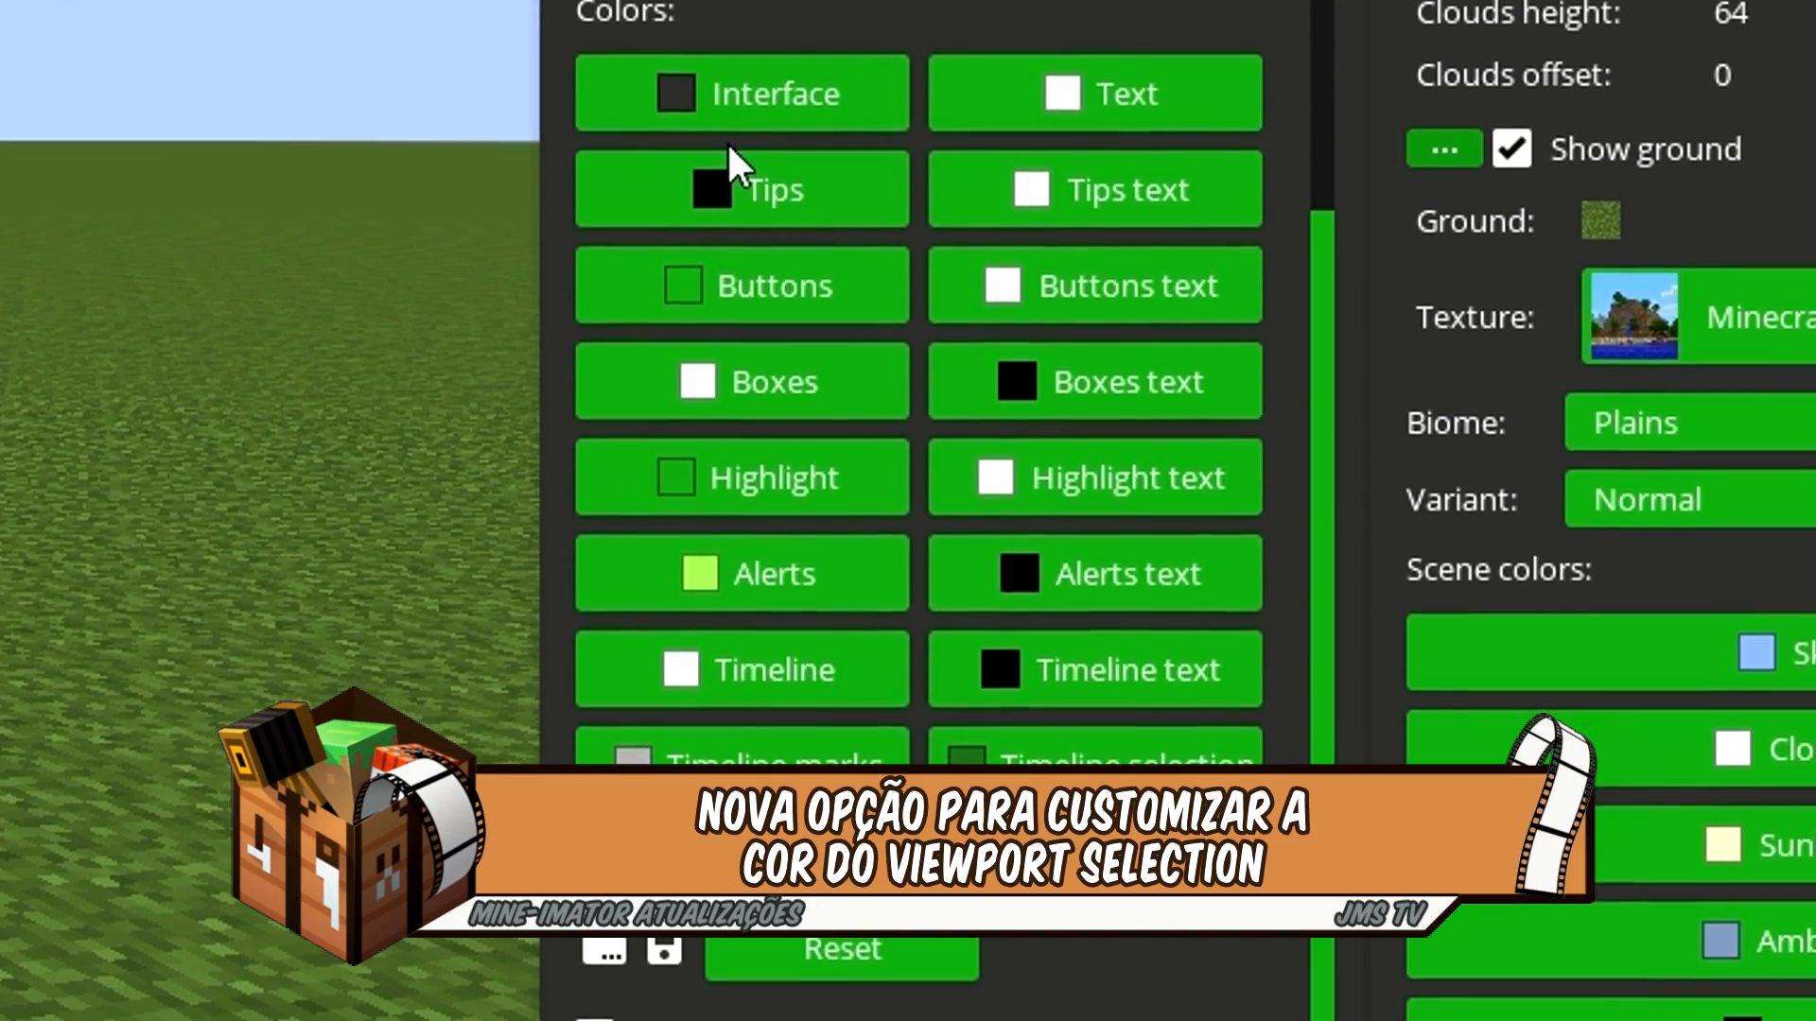
left_click(709, 108)
left_click(1534, 496)
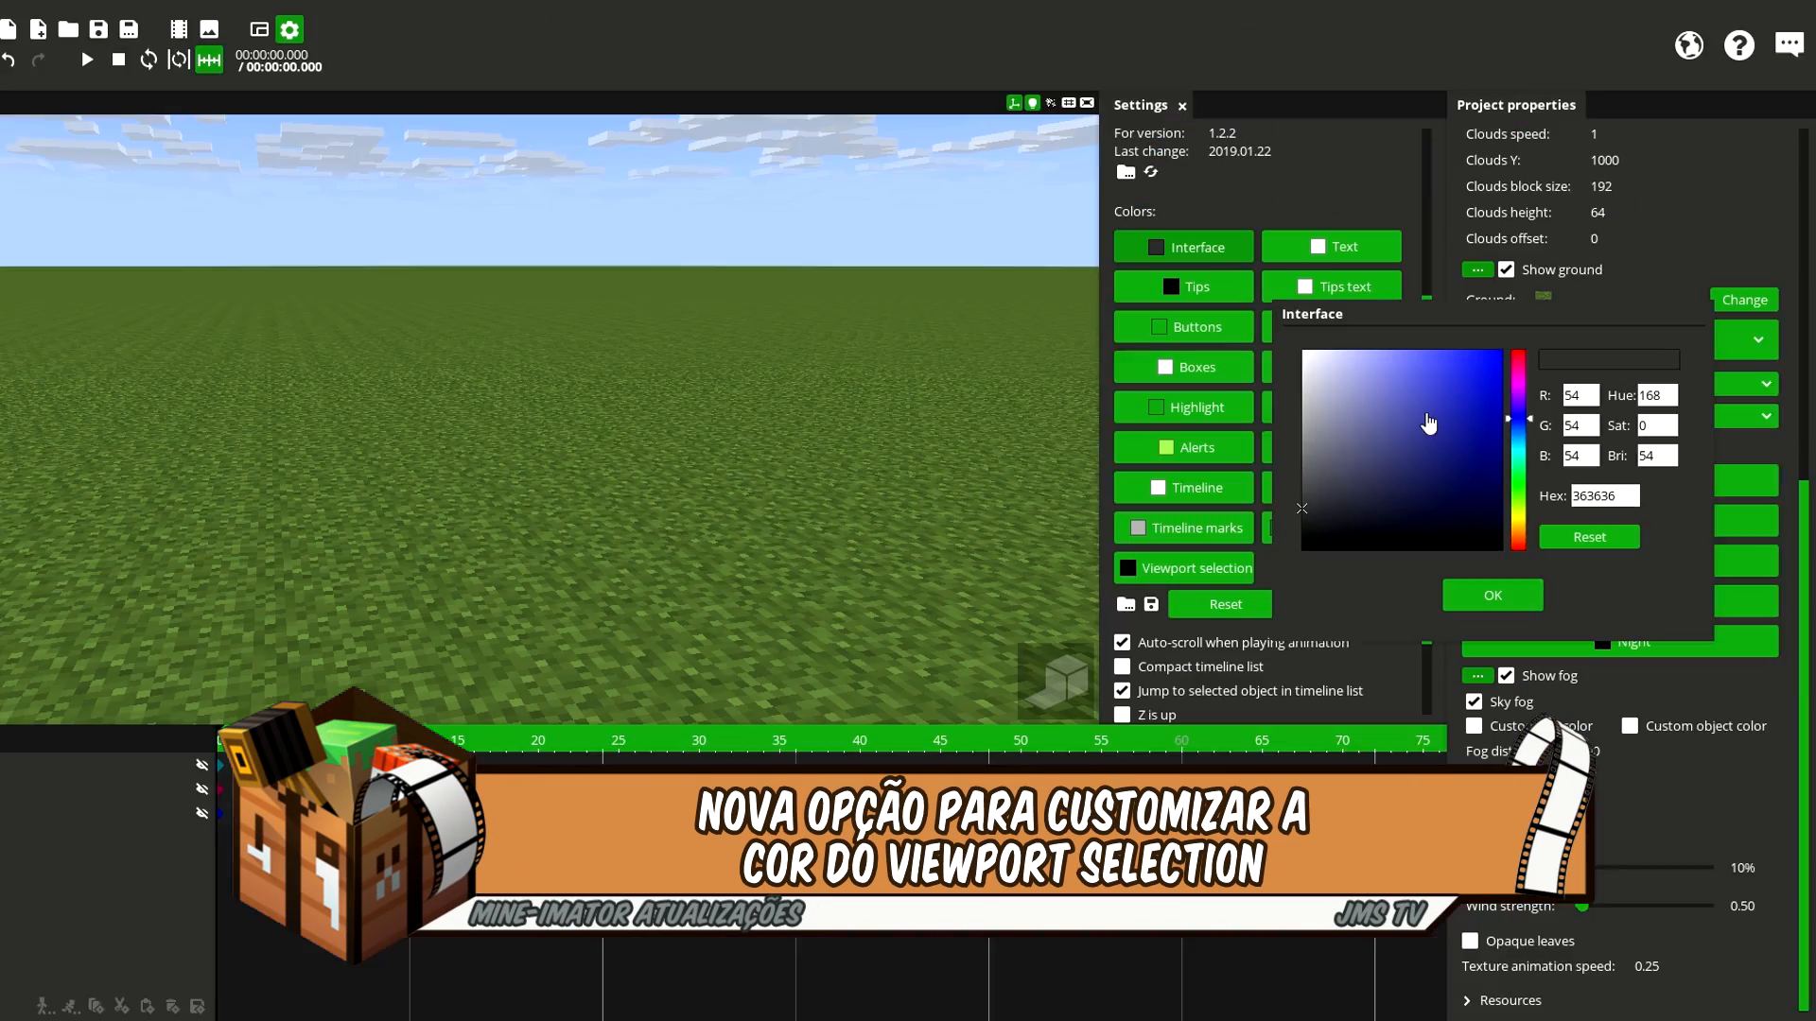
left_click(1388, 452)
left_click_drag(1462, 404, 1369, 437)
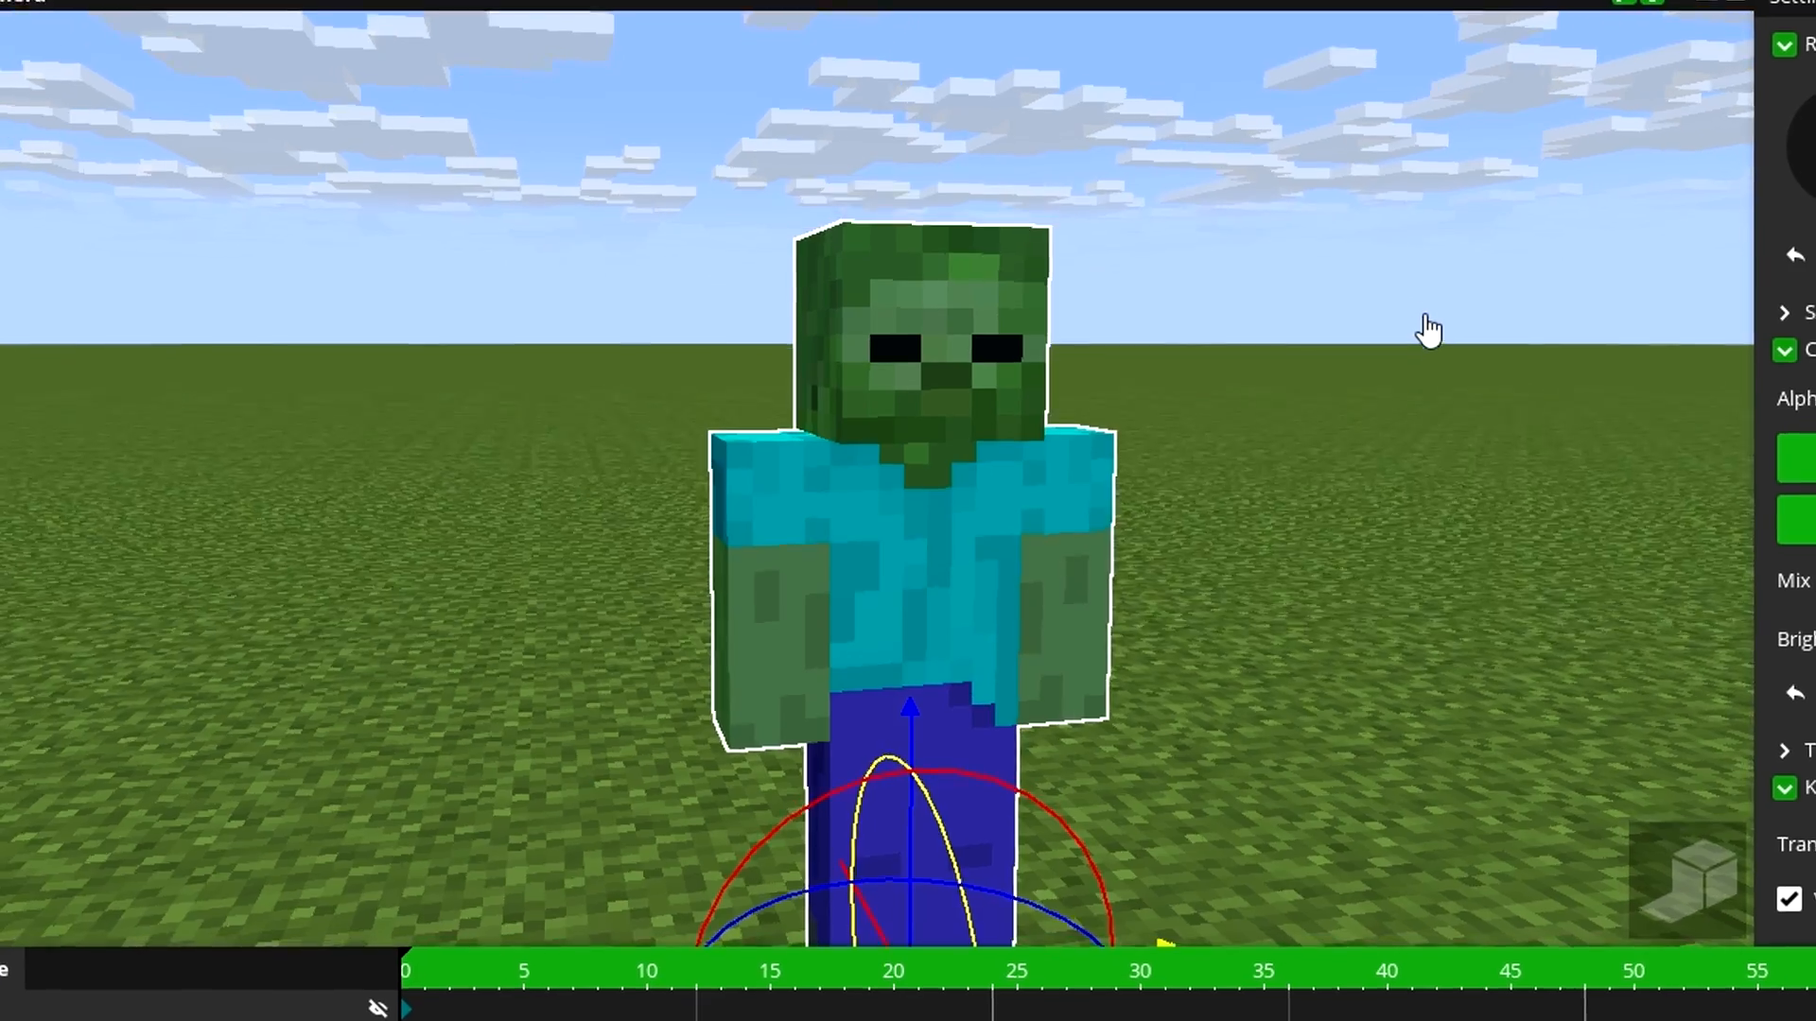
Set the Viewport selection color in the program settings to black (hex 000000) and confirm it.
scroll(1432, 332, "up", 10)
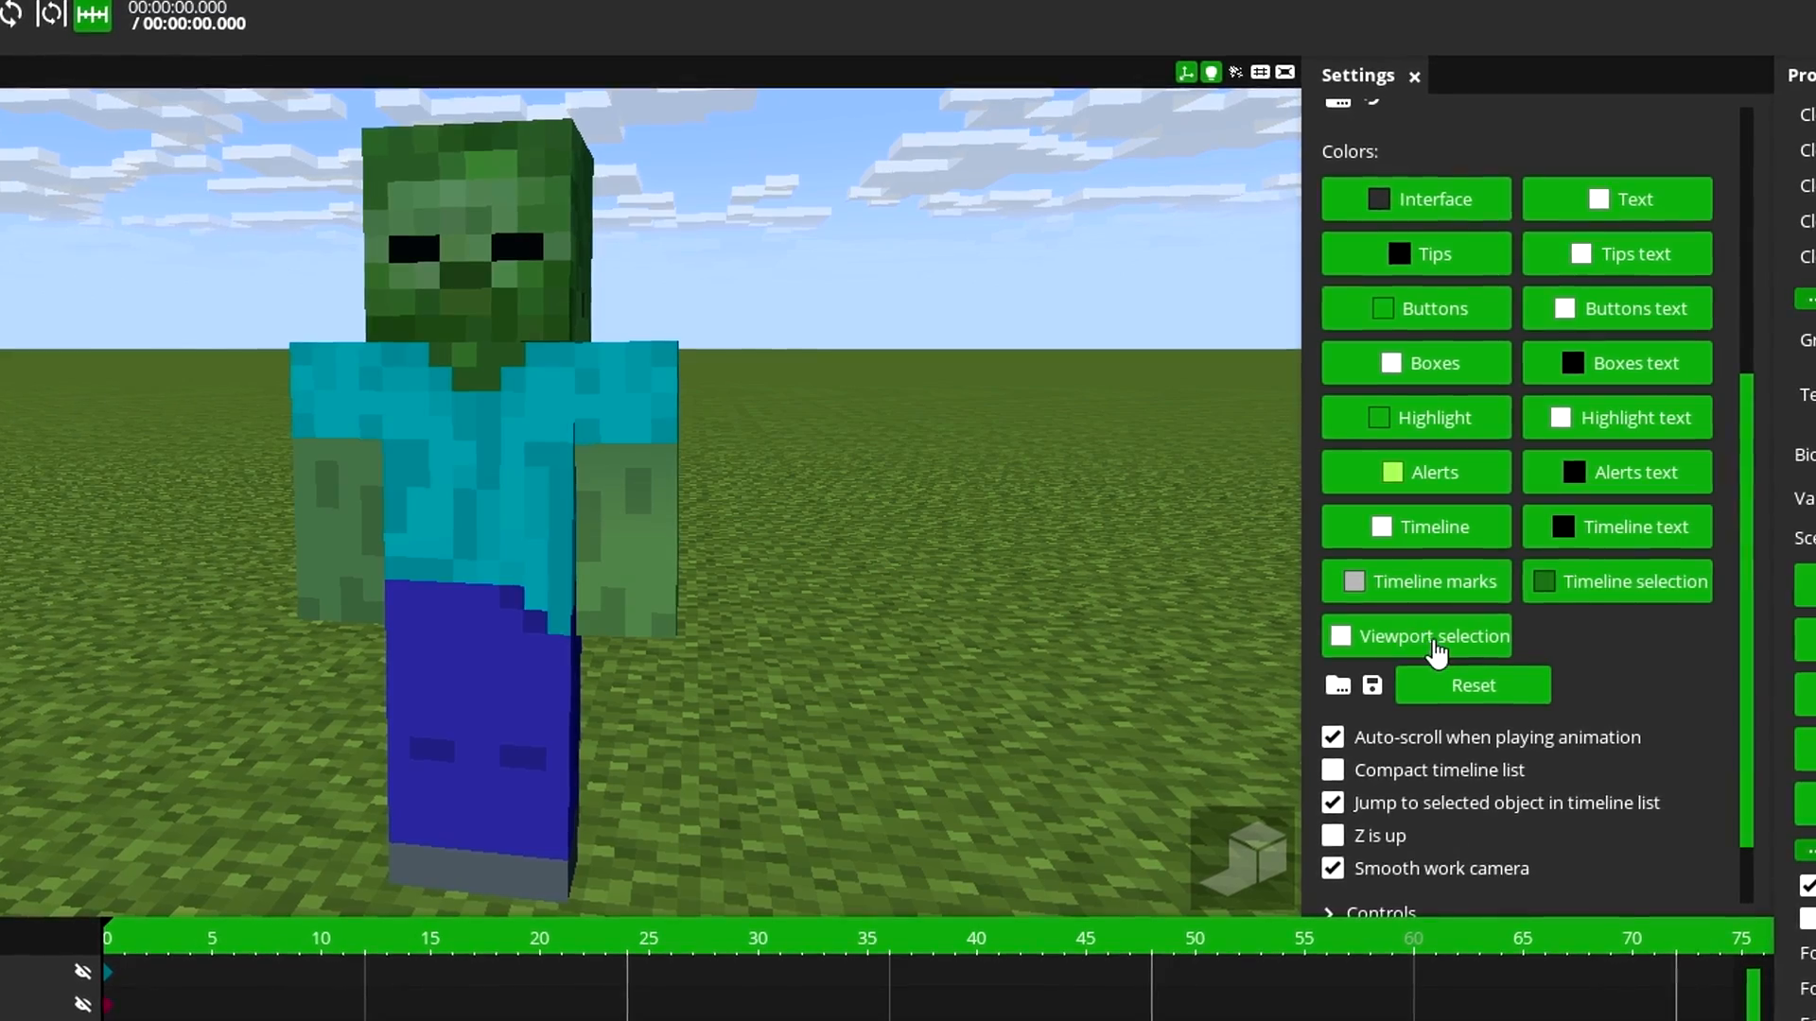
left_click(1423, 650)
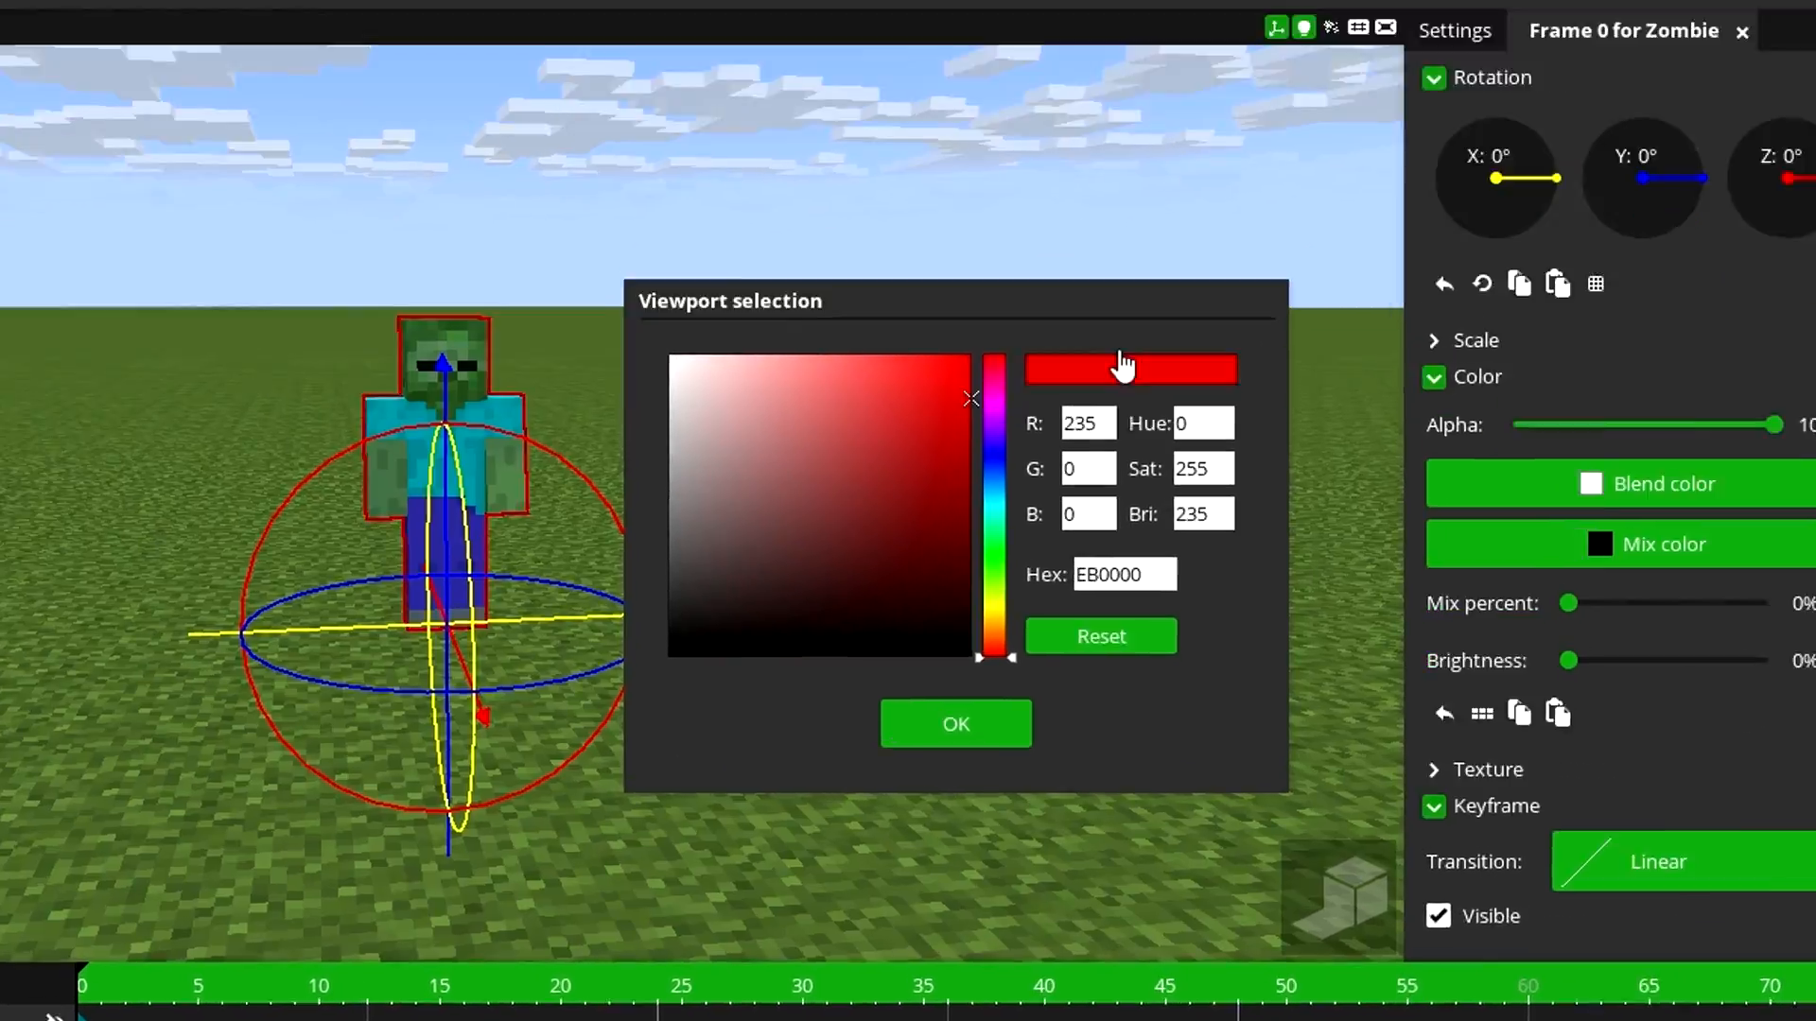
left_click(768, 360)
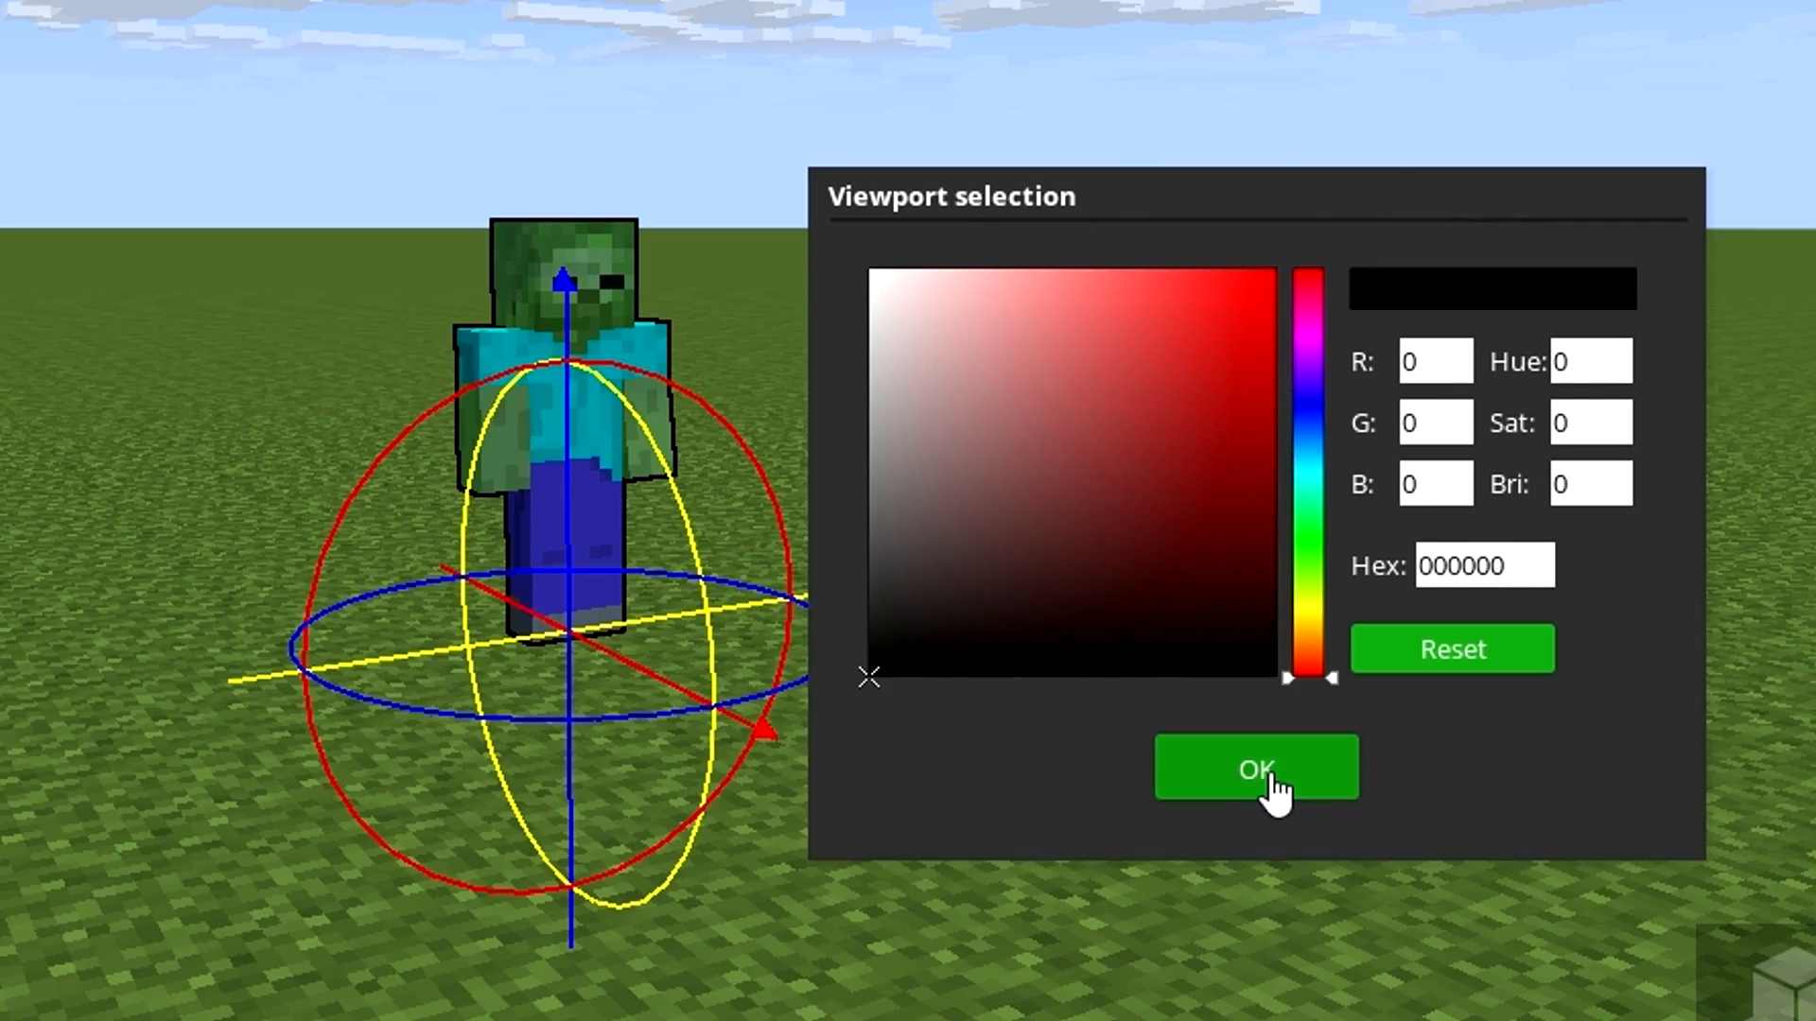
left_click(1262, 773)
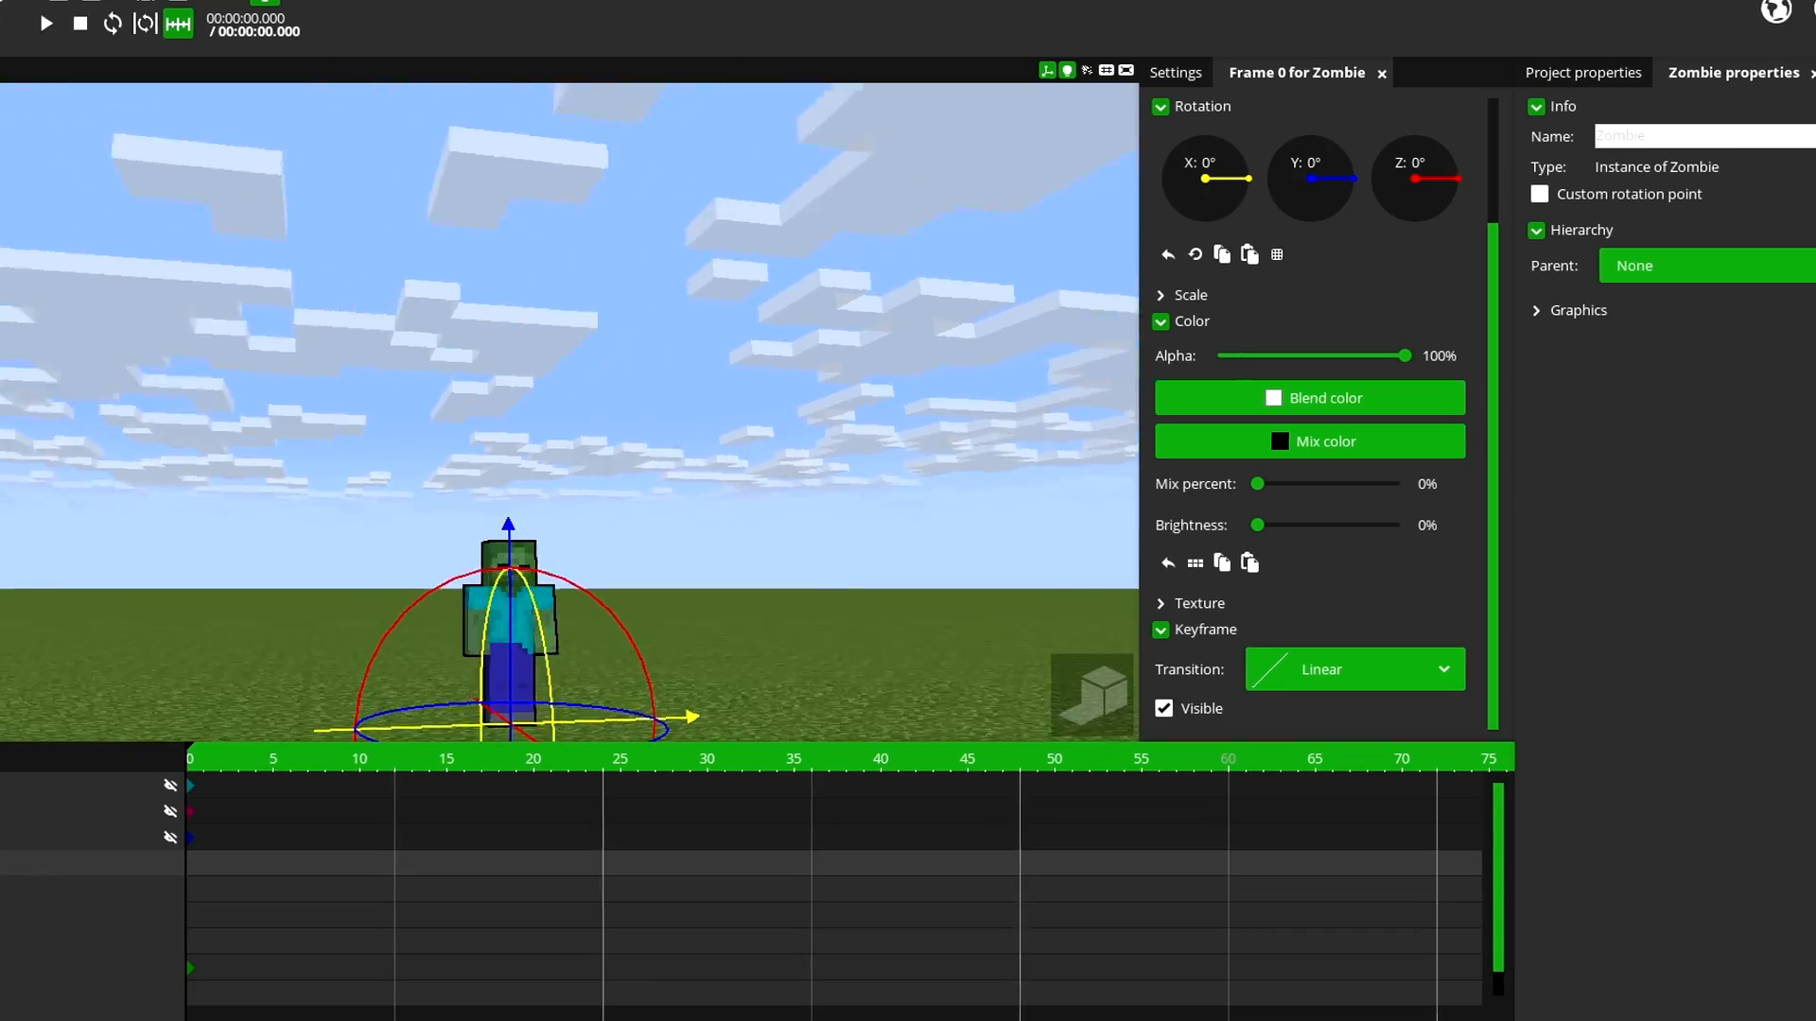
scroll(774, 600, "down", 5)
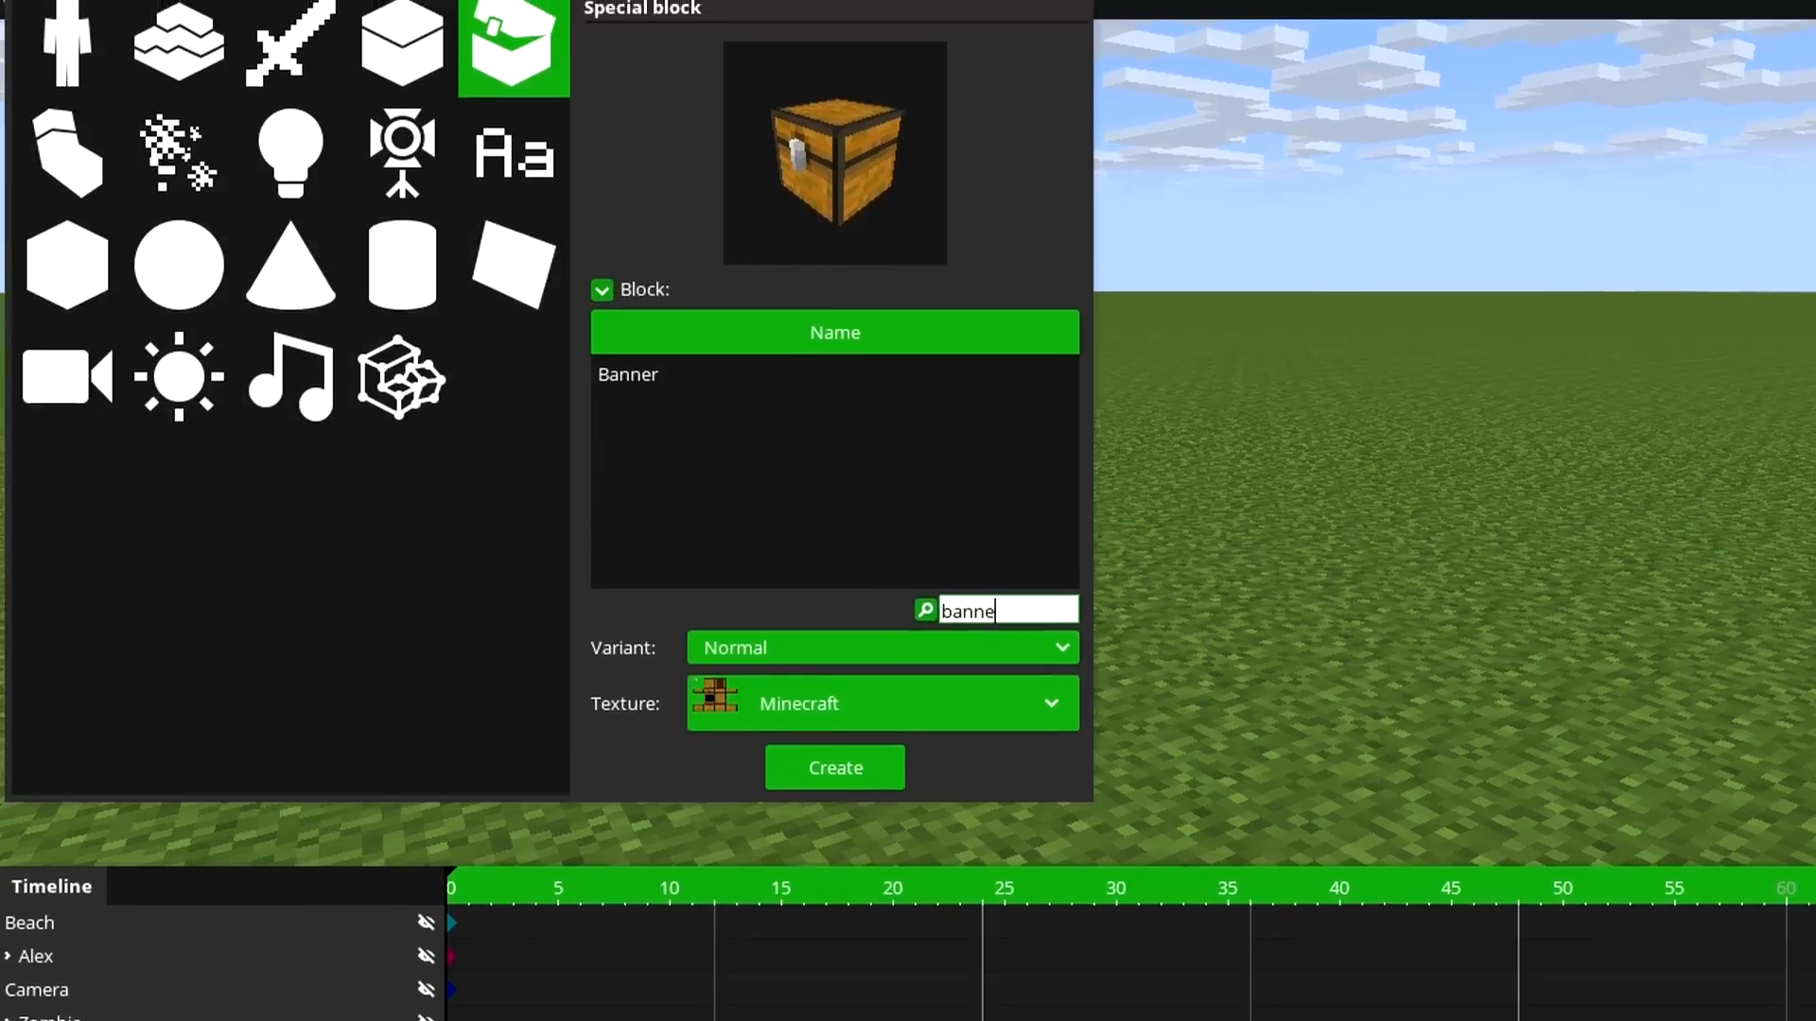
Choose the Banner special block with the Standing variant and rotate its preview.
left_click(661, 407)
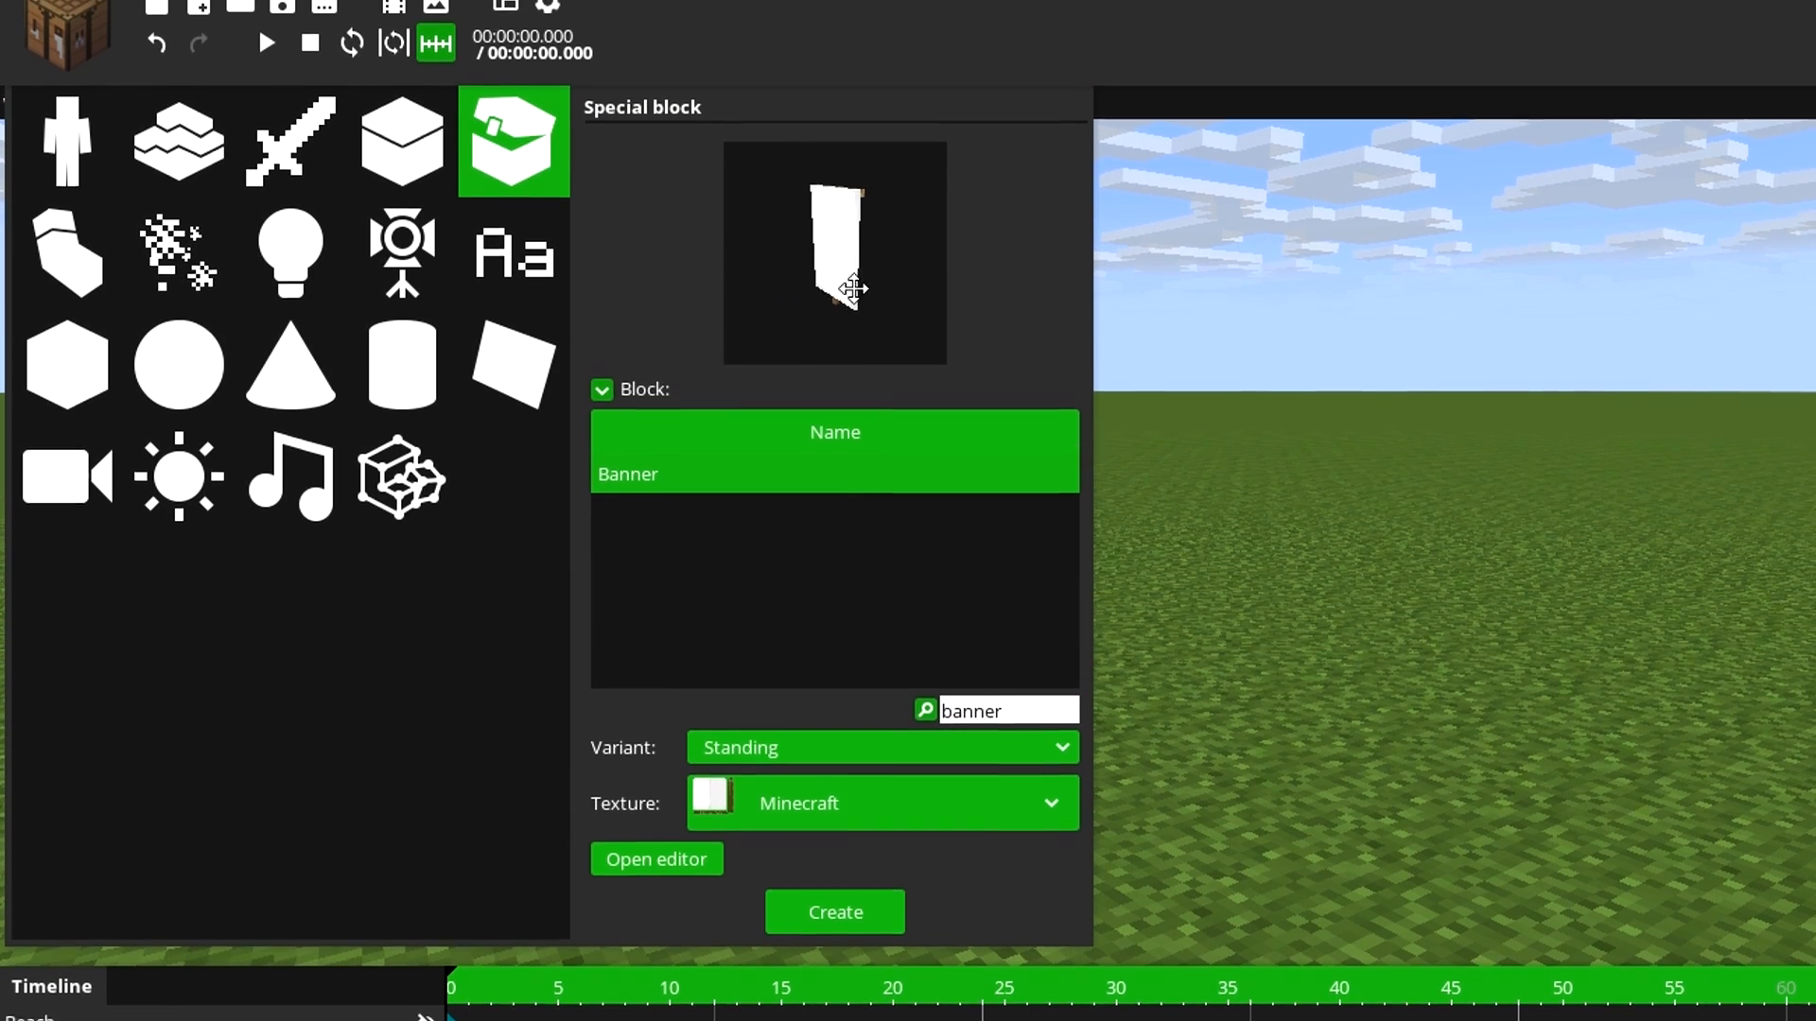
left_click_drag(995, 280, 852, 274)
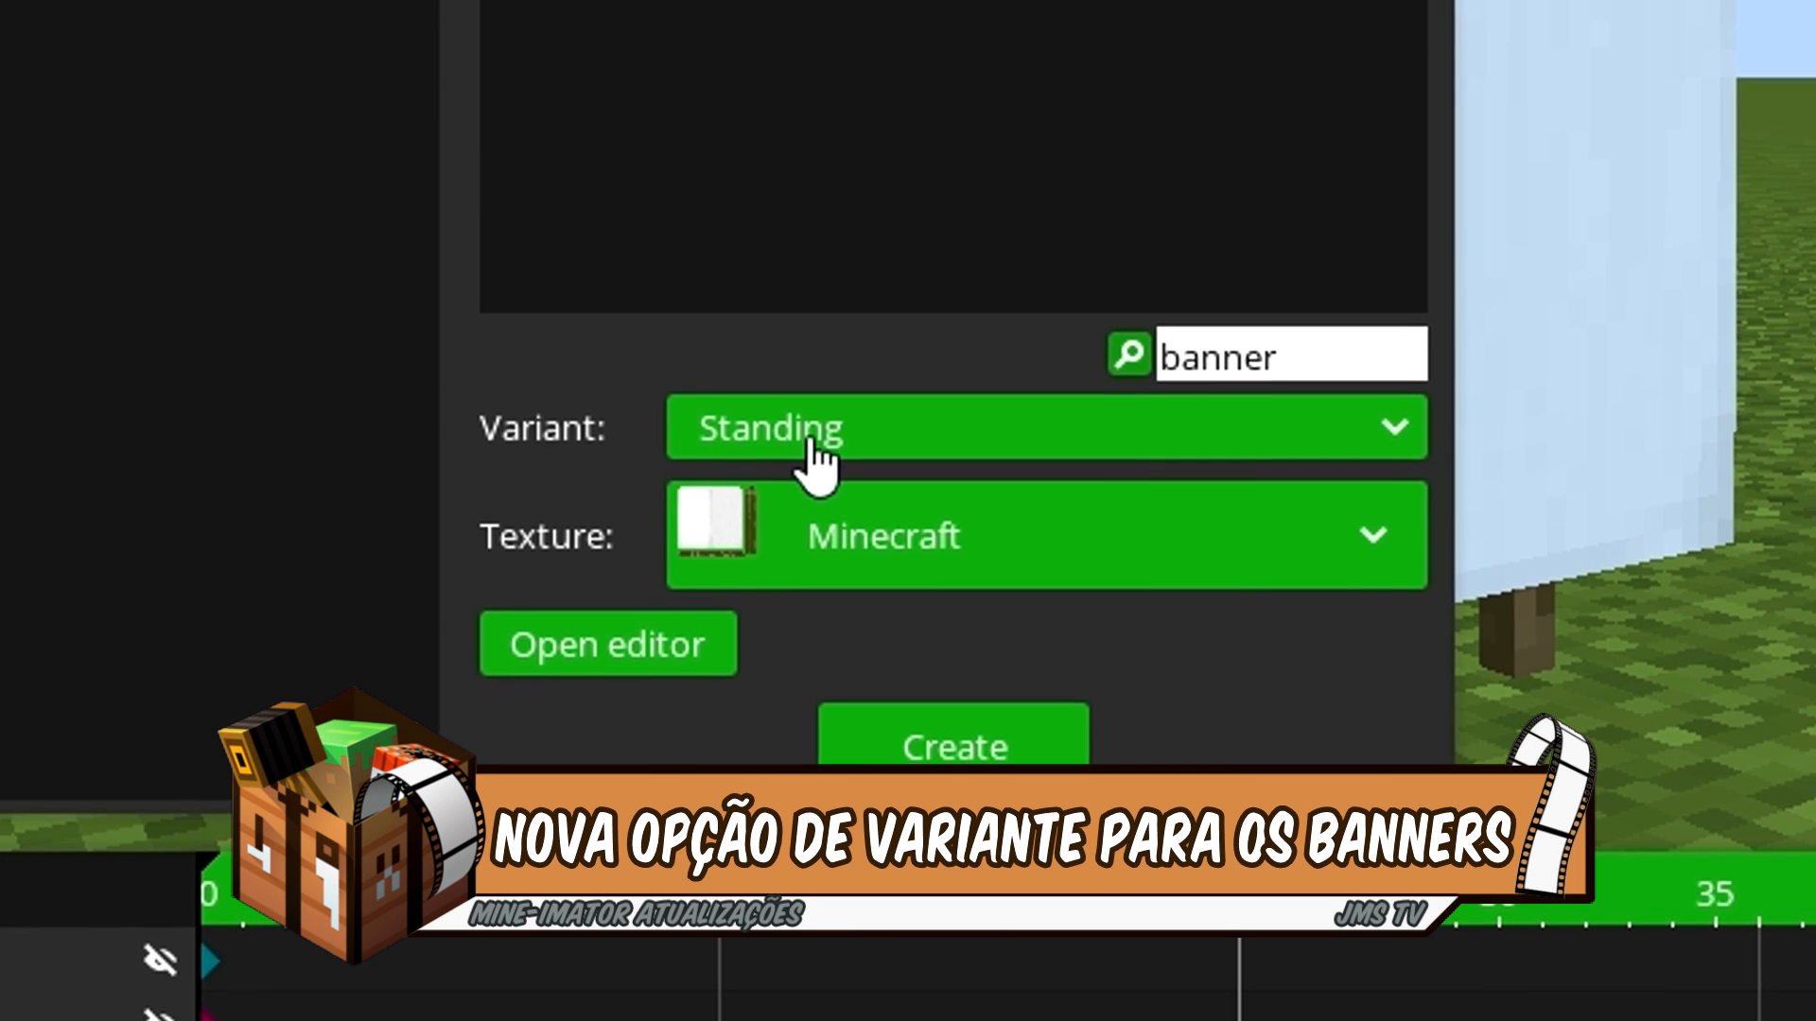
left_click(876, 761)
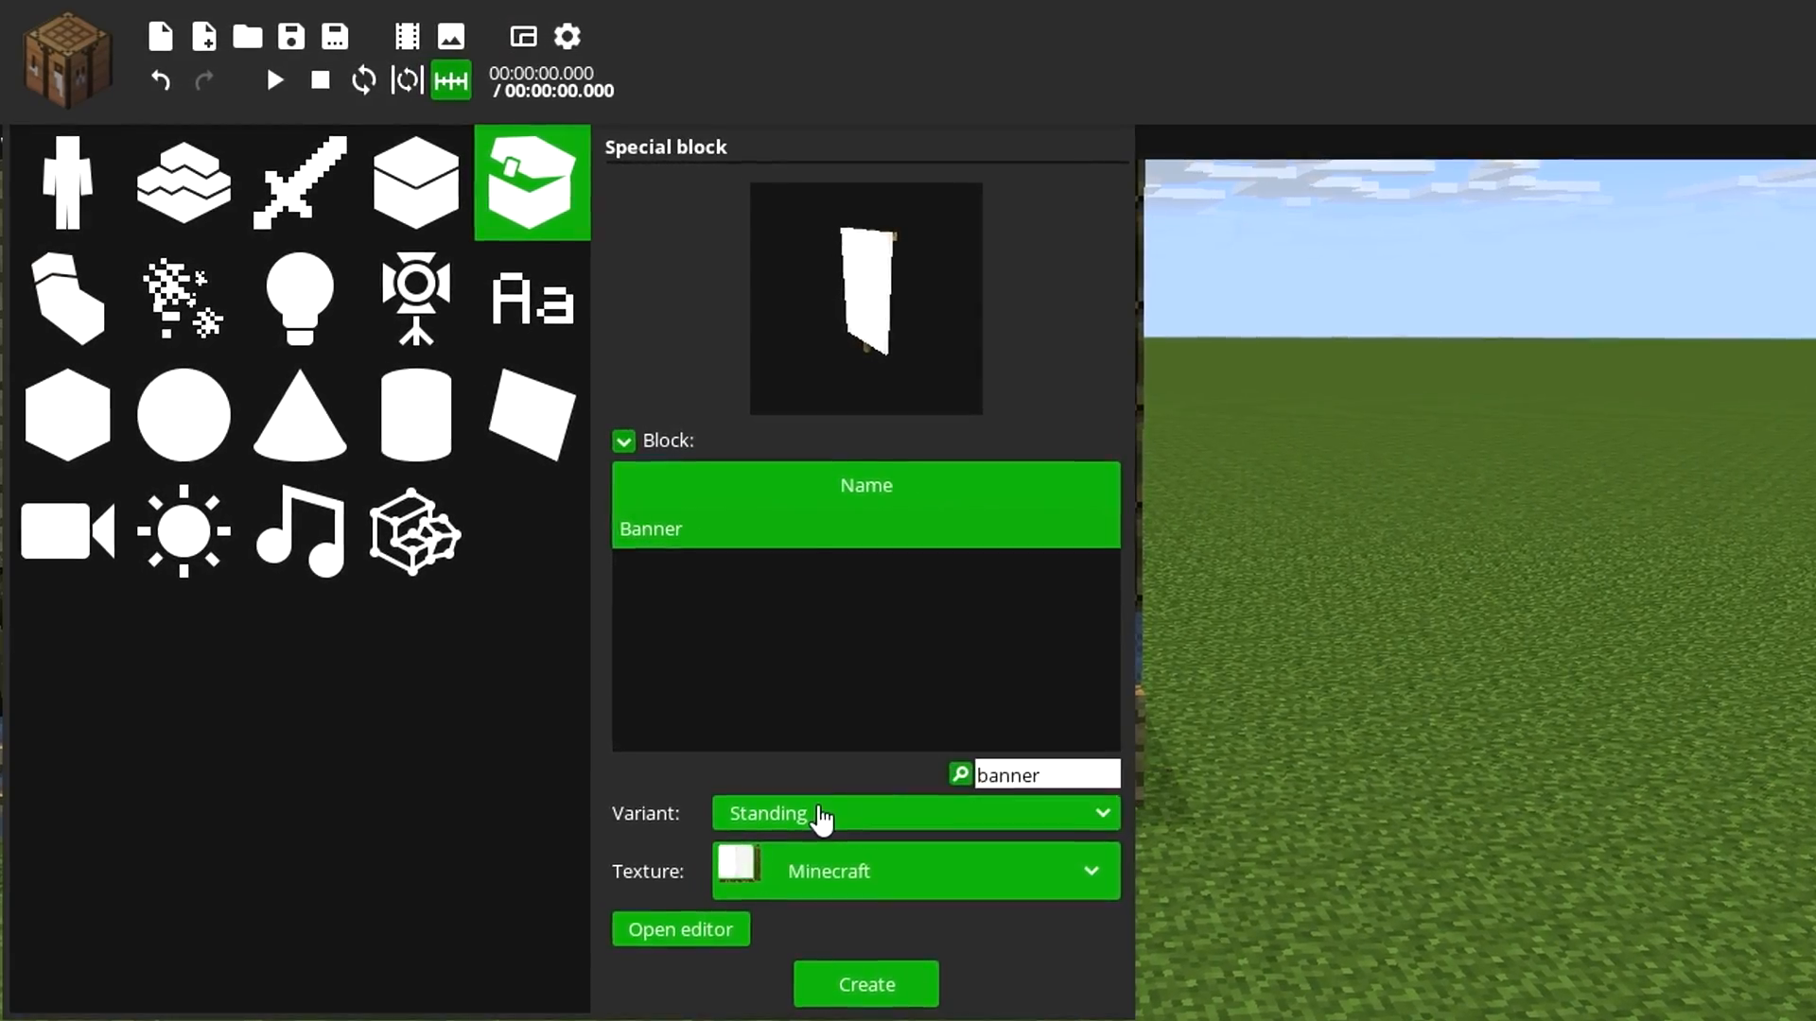
left_click_drag(894, 273, 968, 249)
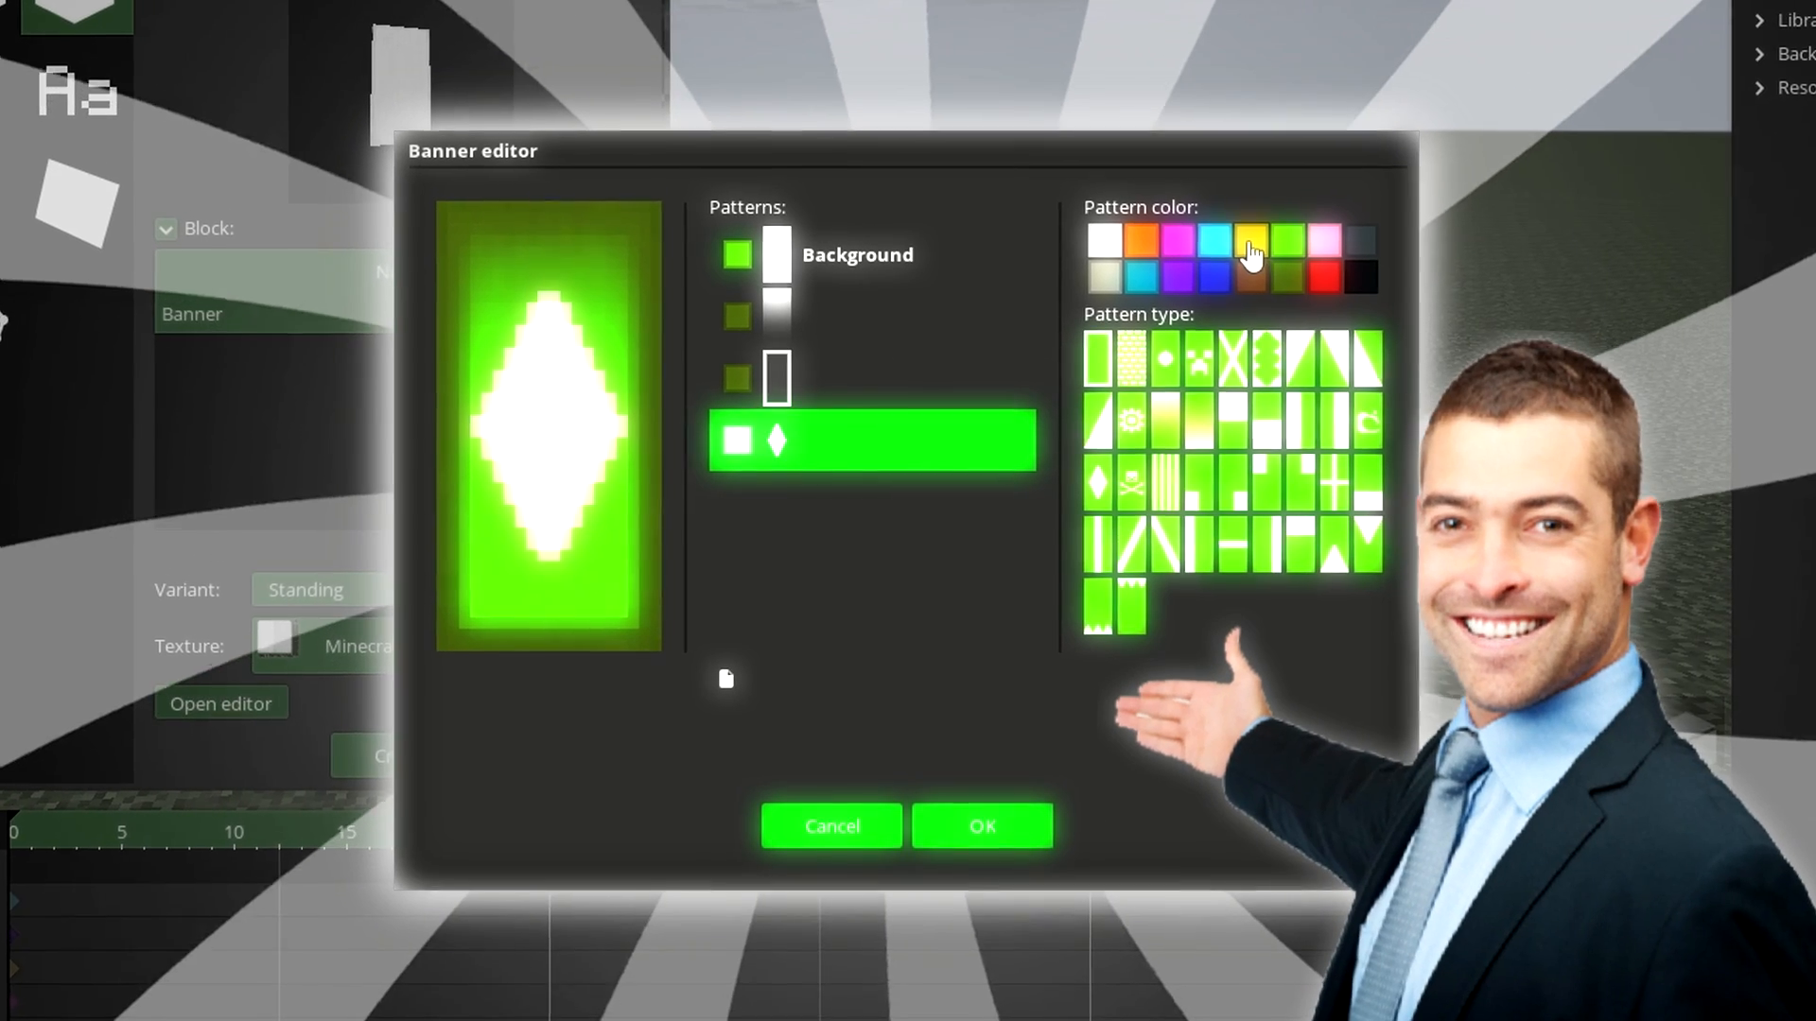
Try pattern colors in the banner editor, color the diamond pattern white, and add another layer with a vertical stripe.
left_click(1258, 233)
left_click(1237, 239)
left_click(1259, 233)
left_click(1109, 233)
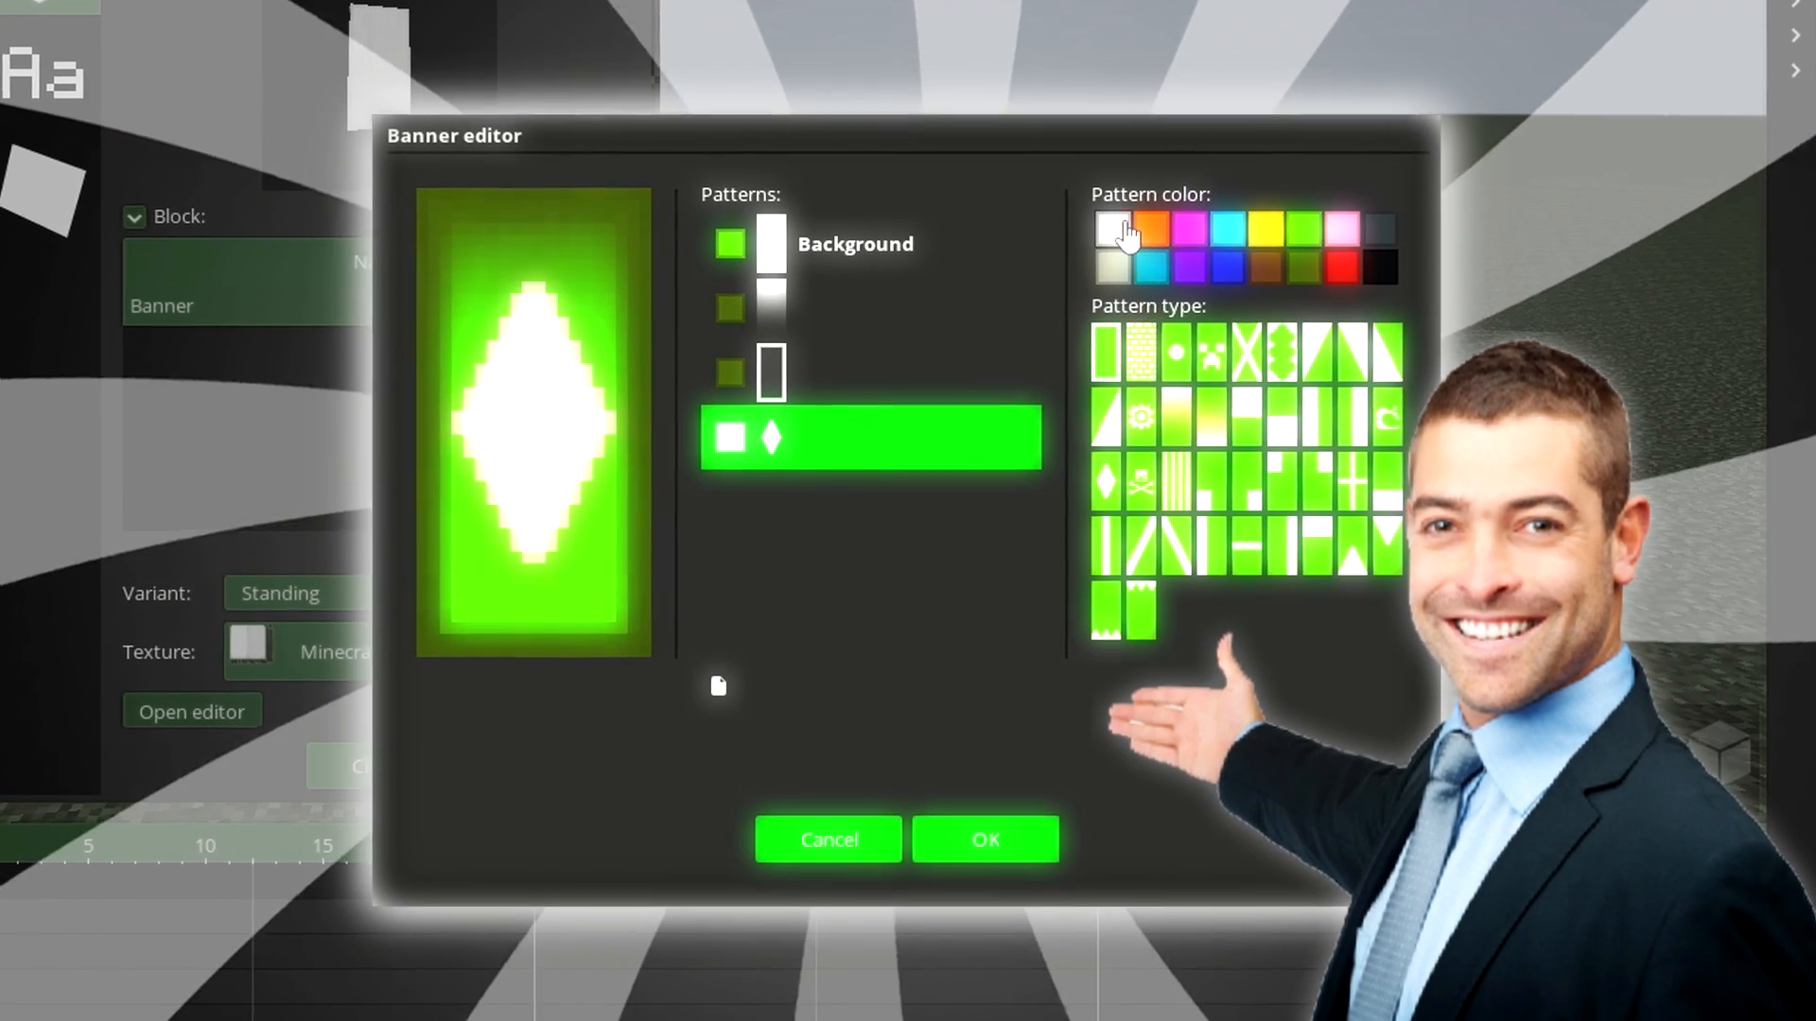
left_click(717, 693)
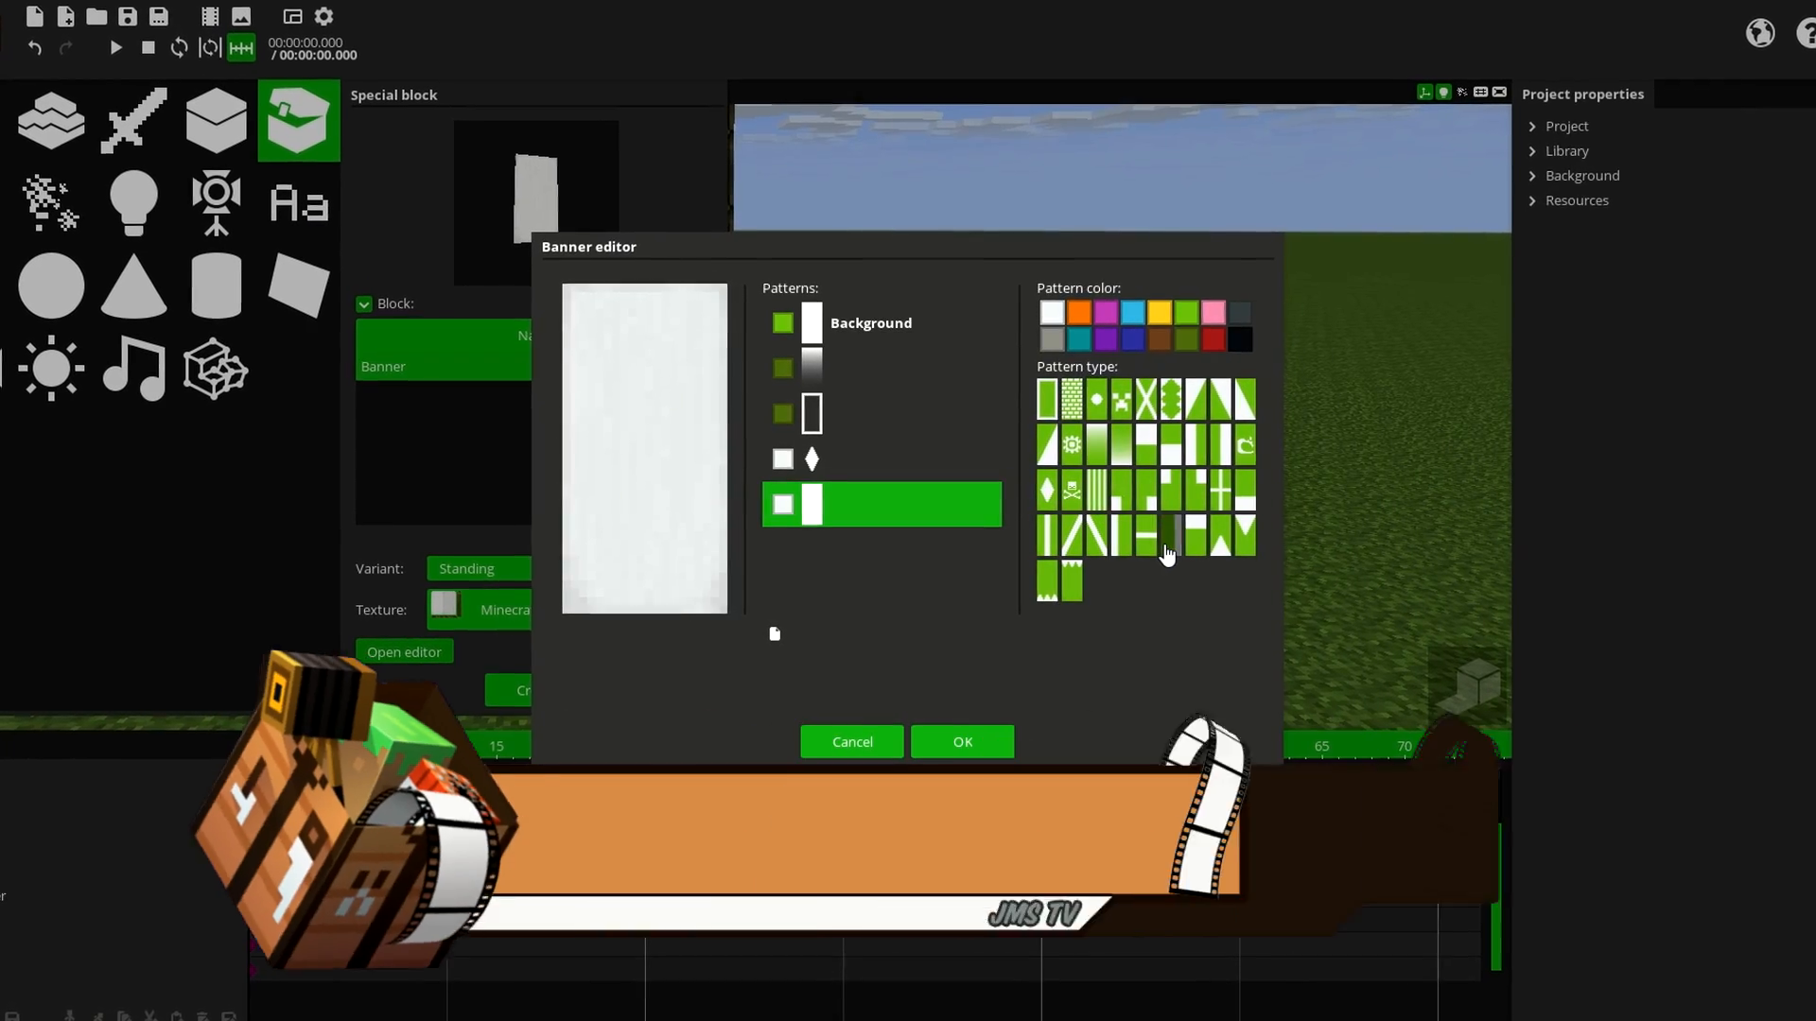
left_click(1170, 541)
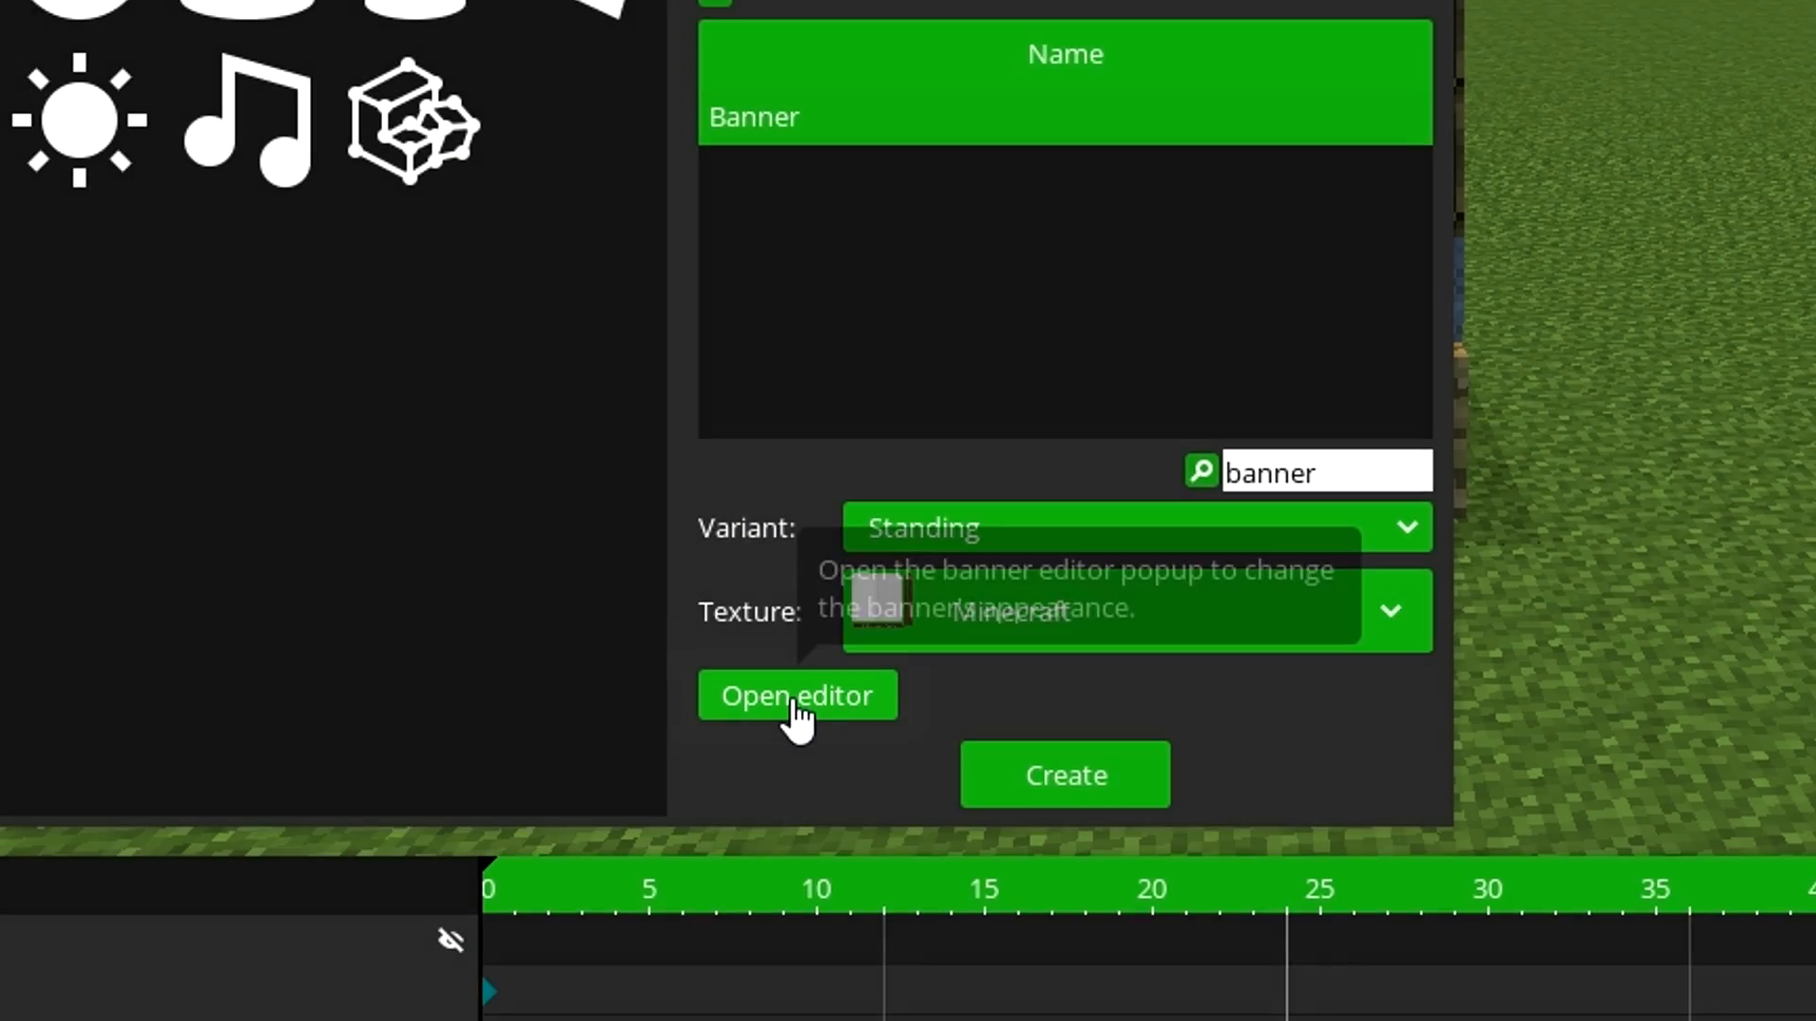
Open the banner editor and select the Background layer to show its color choices.
left_click(798, 716)
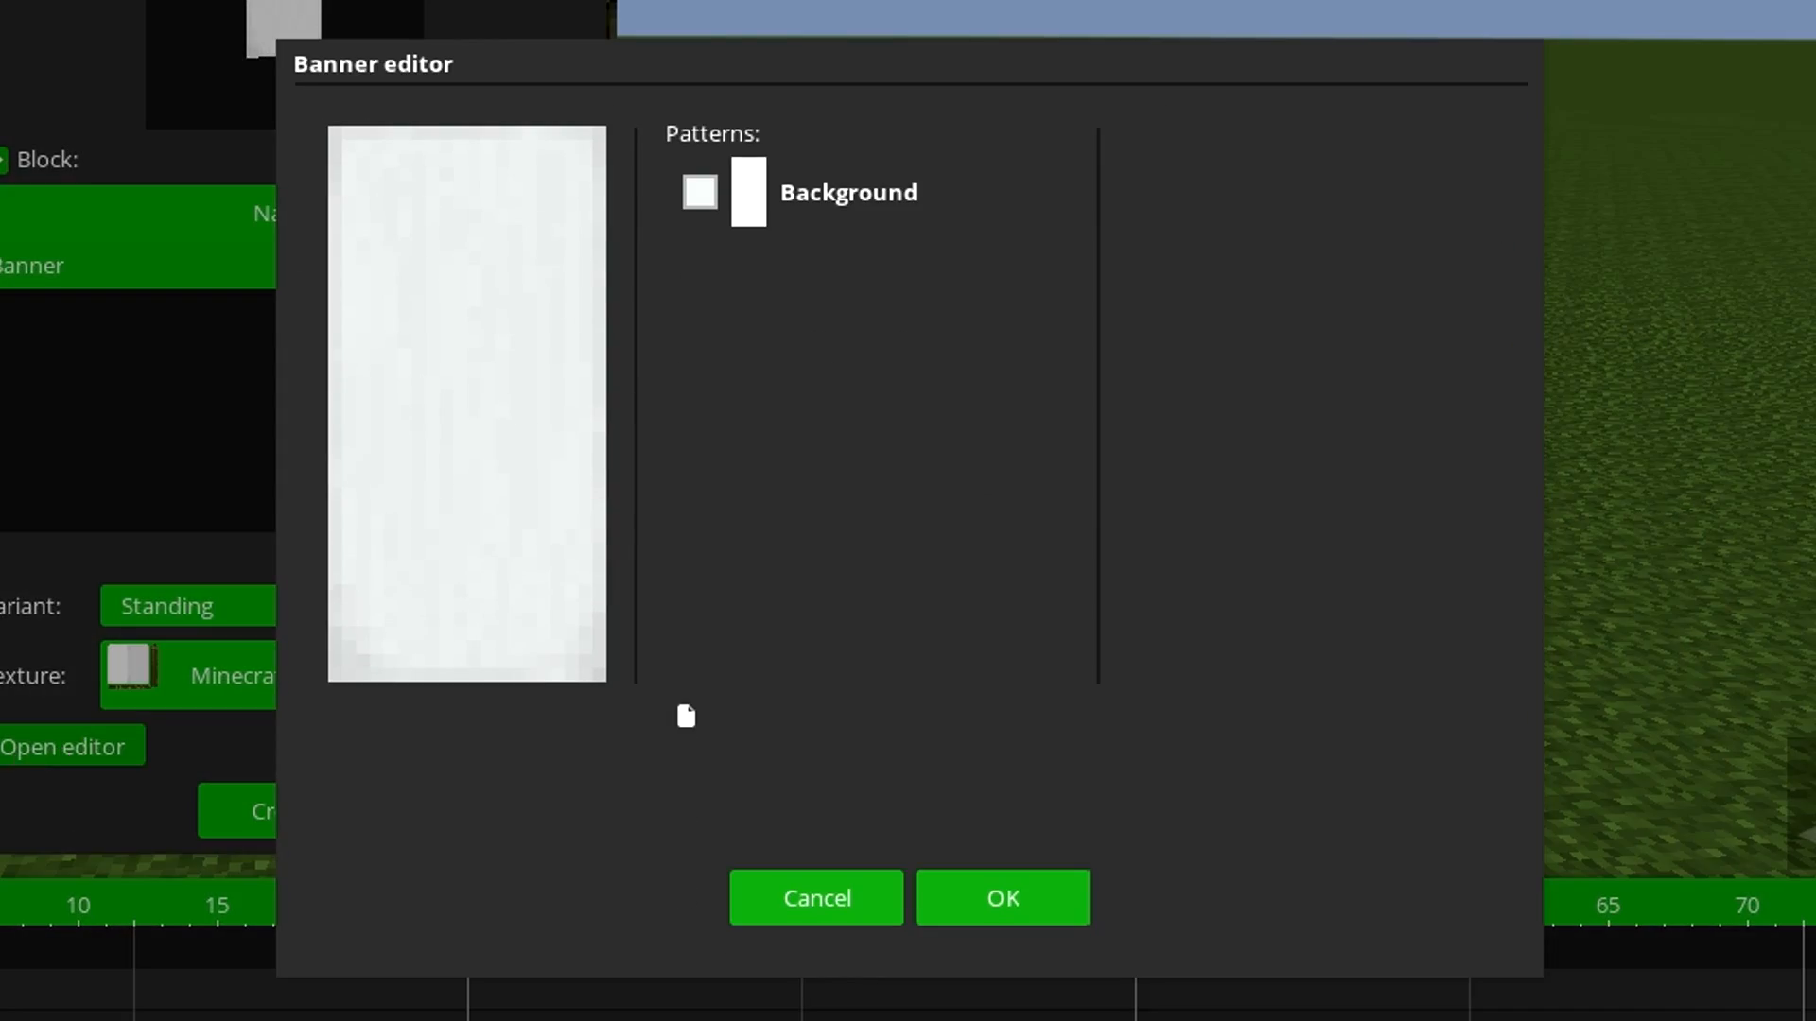
left_click(766, 214)
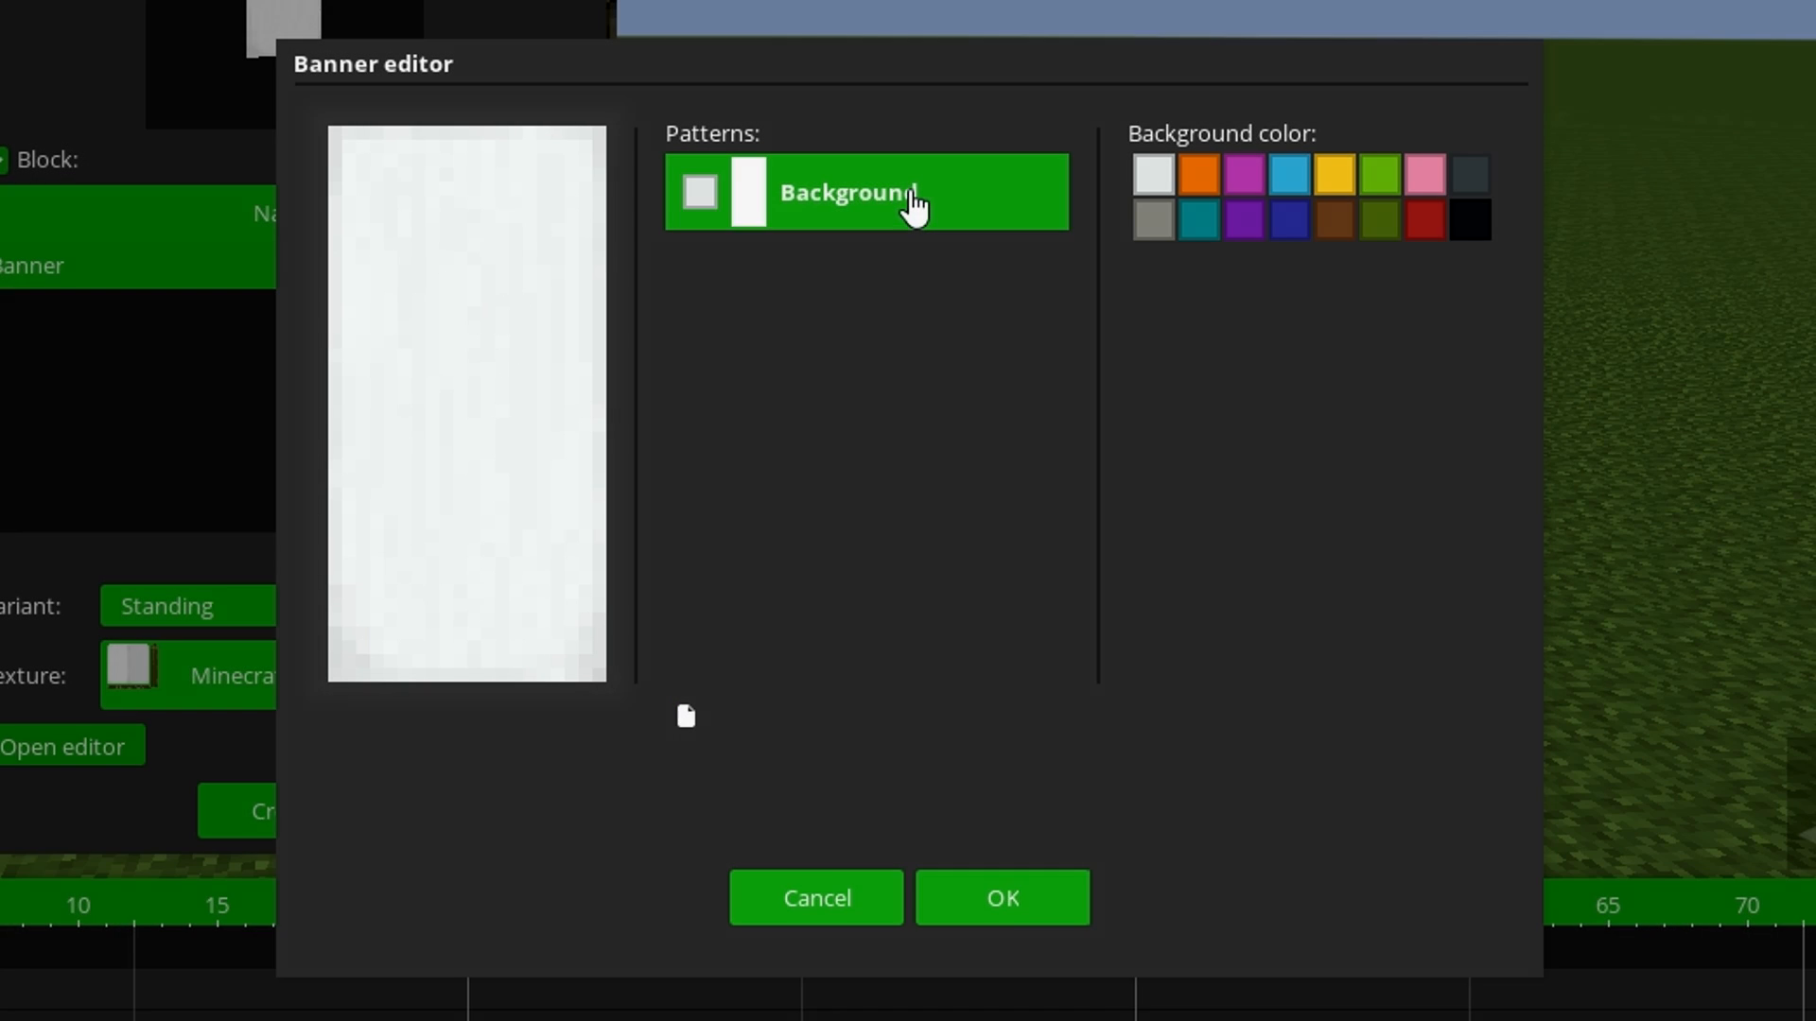
left_click(908, 200)
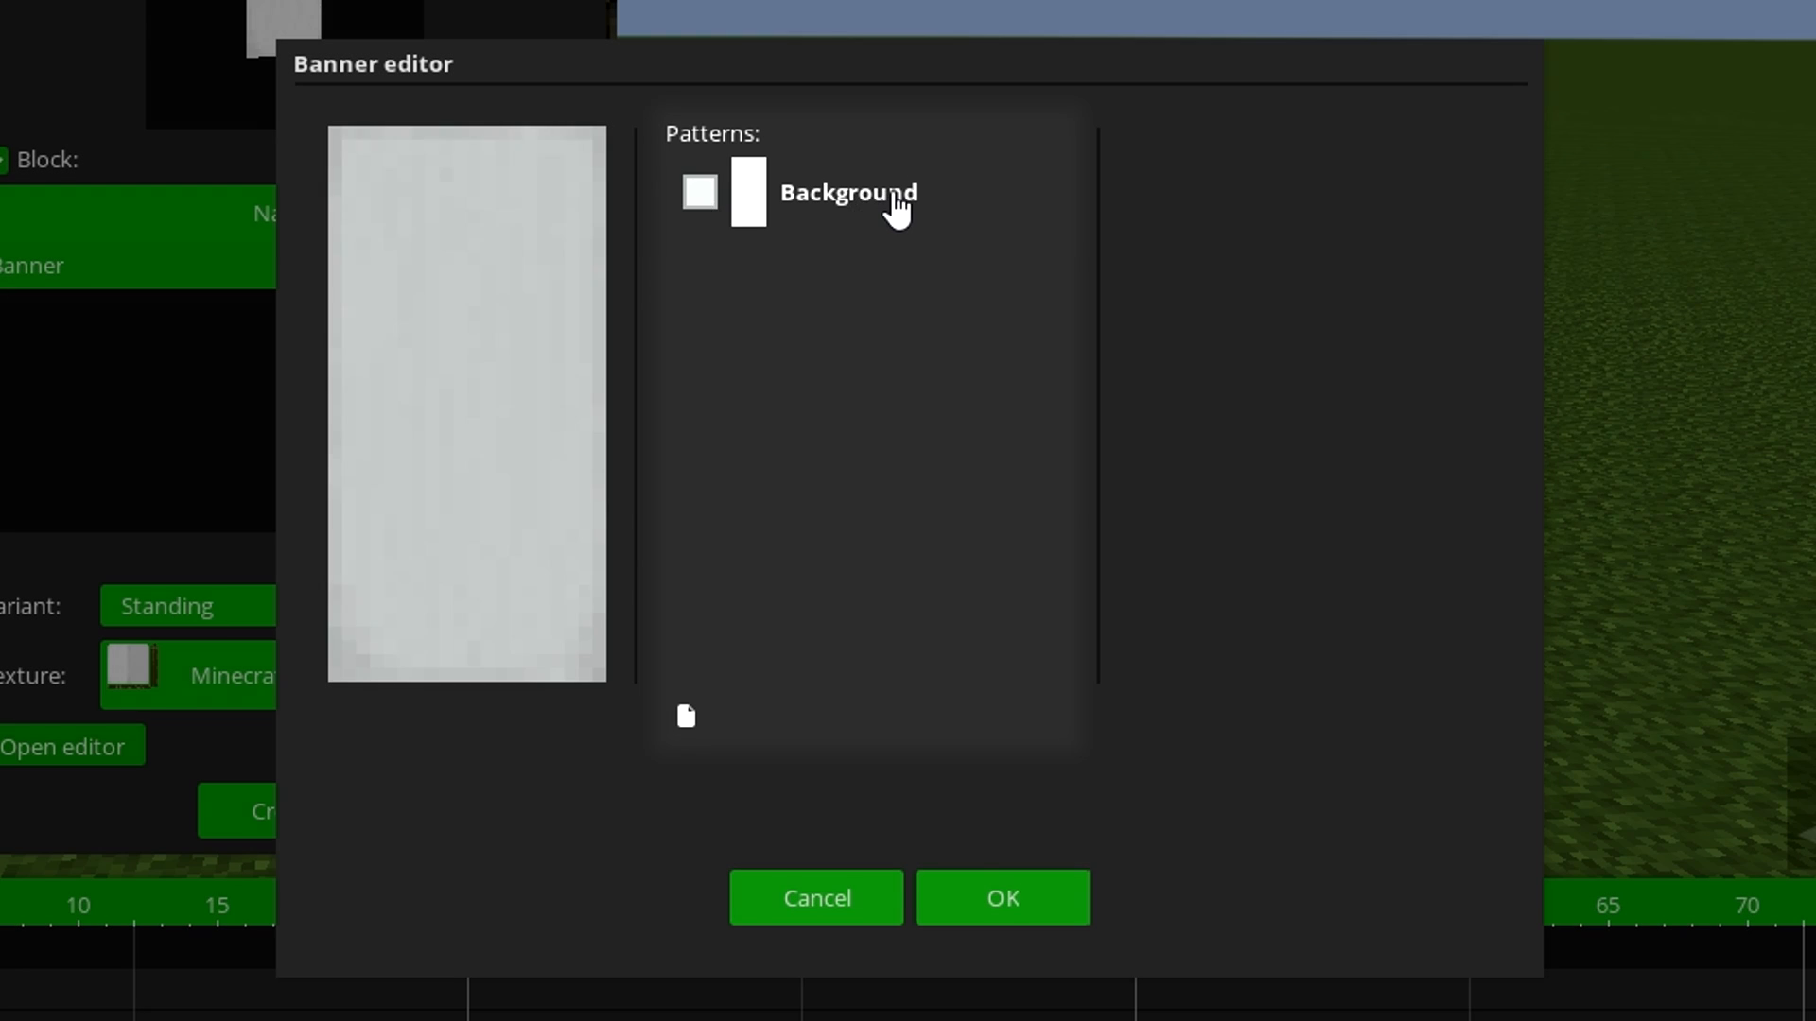
left_click(889, 202)
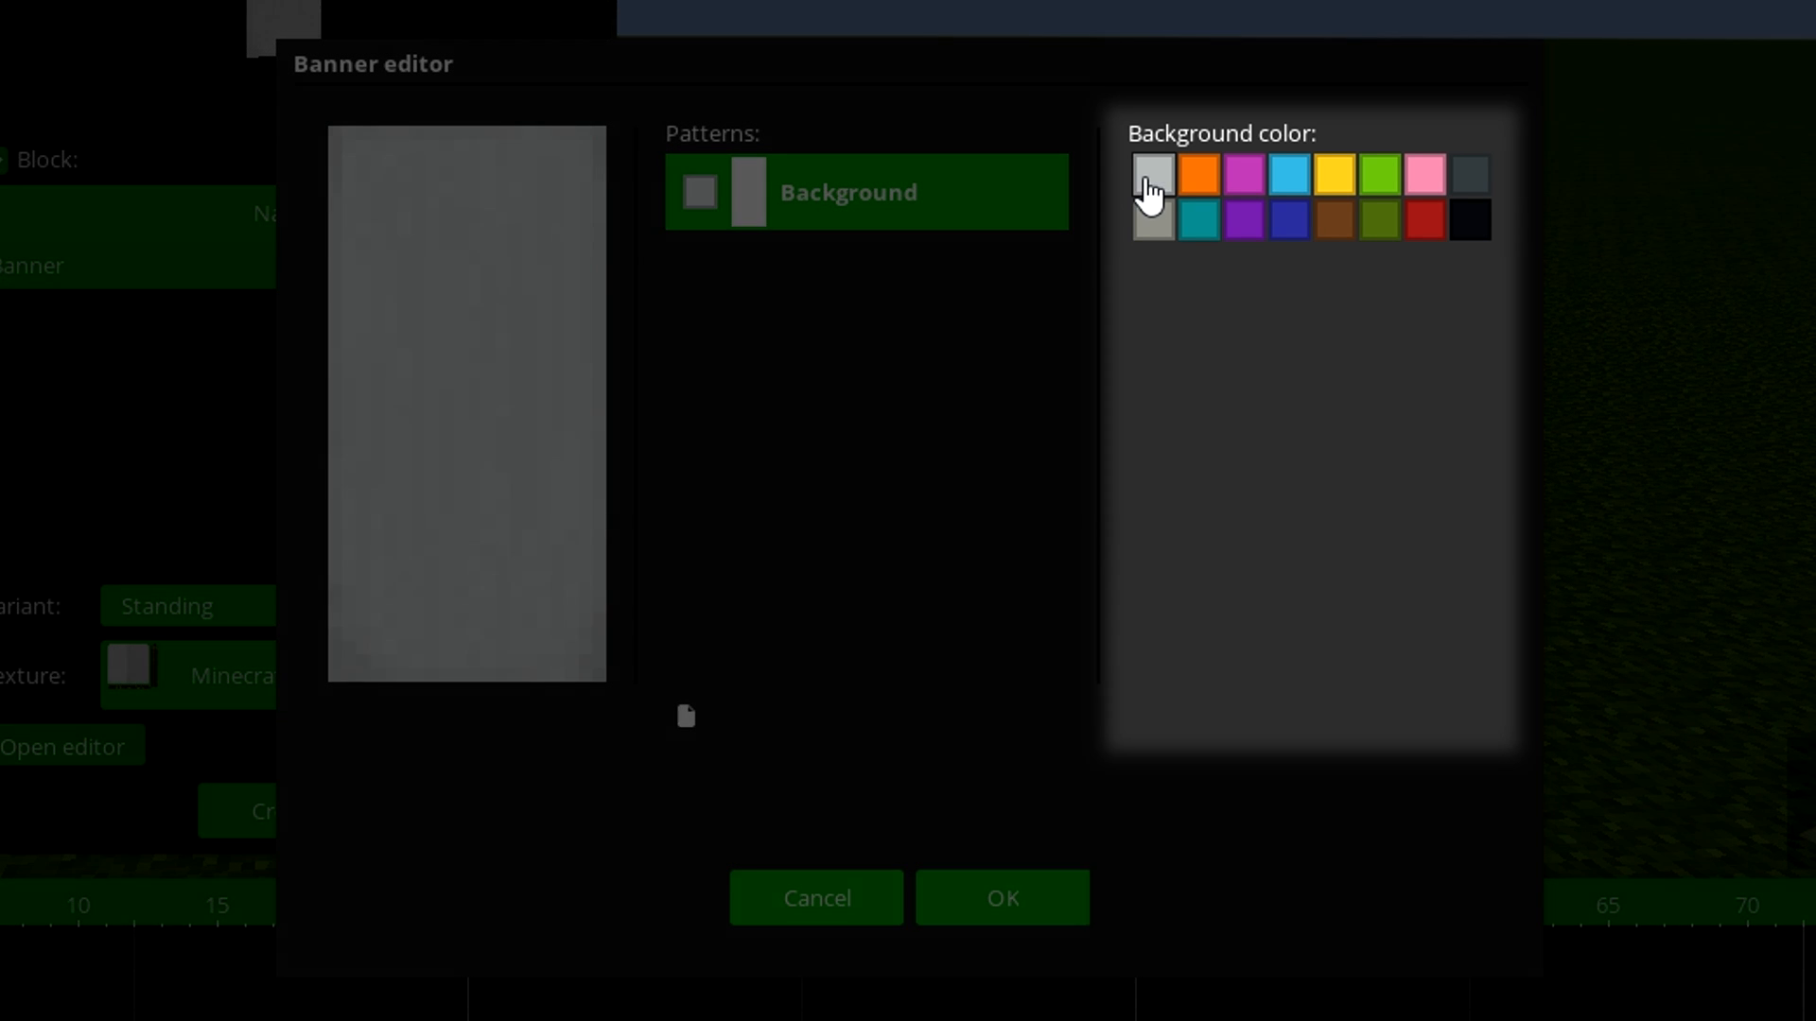
Try several background colors, including black and lime green, and try the cross and curly border patterns on a new layer.
left_click(1425, 219)
left_click(1468, 221)
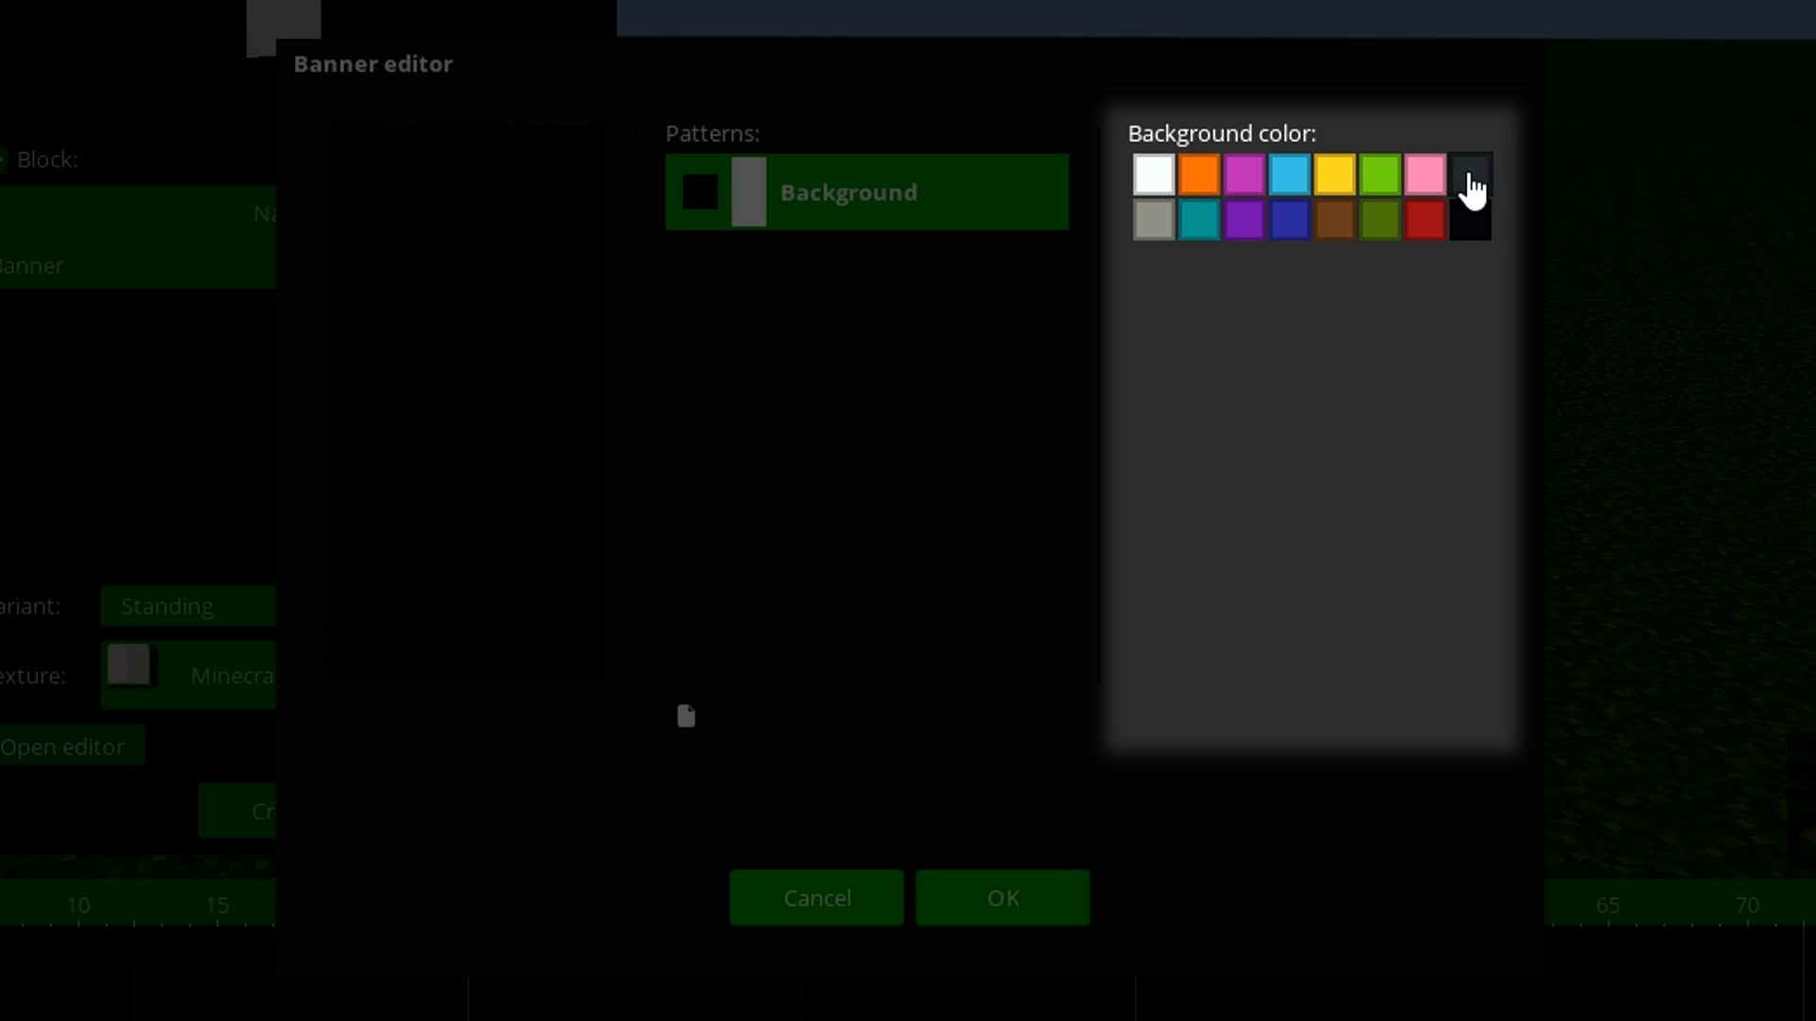
left_click(1395, 177)
left_click(1337, 191)
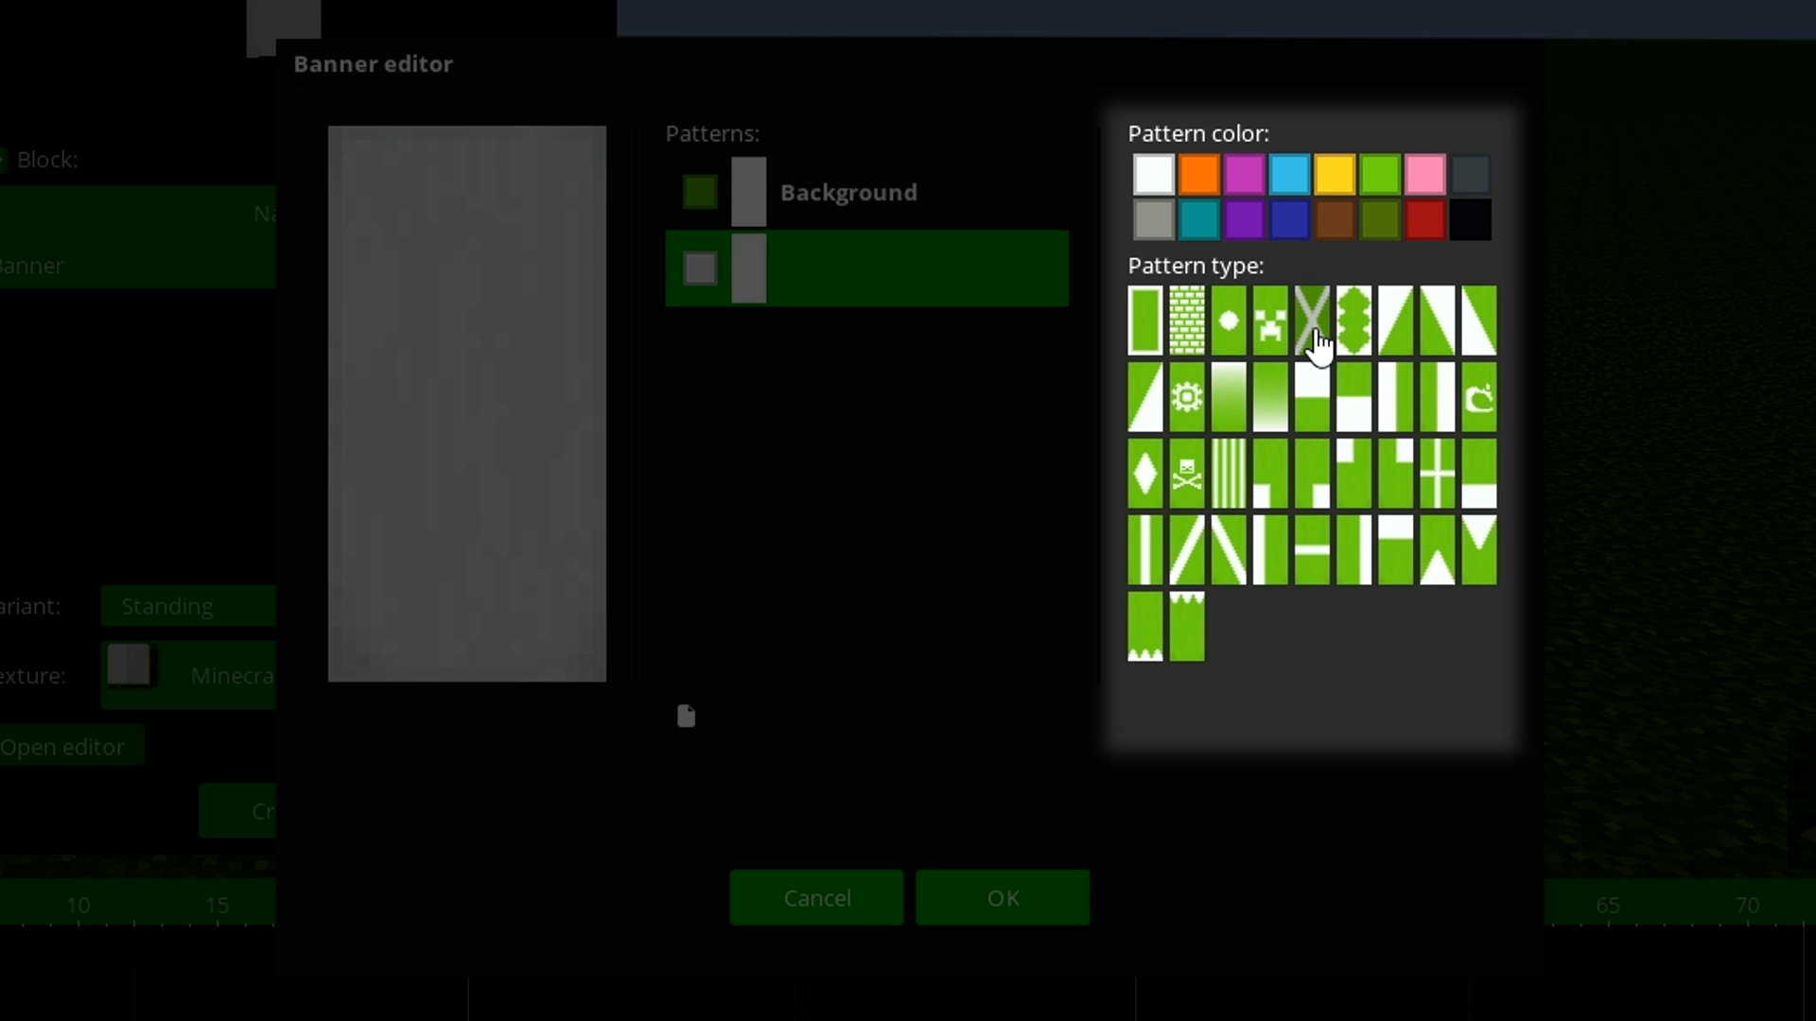
left_click(1310, 344)
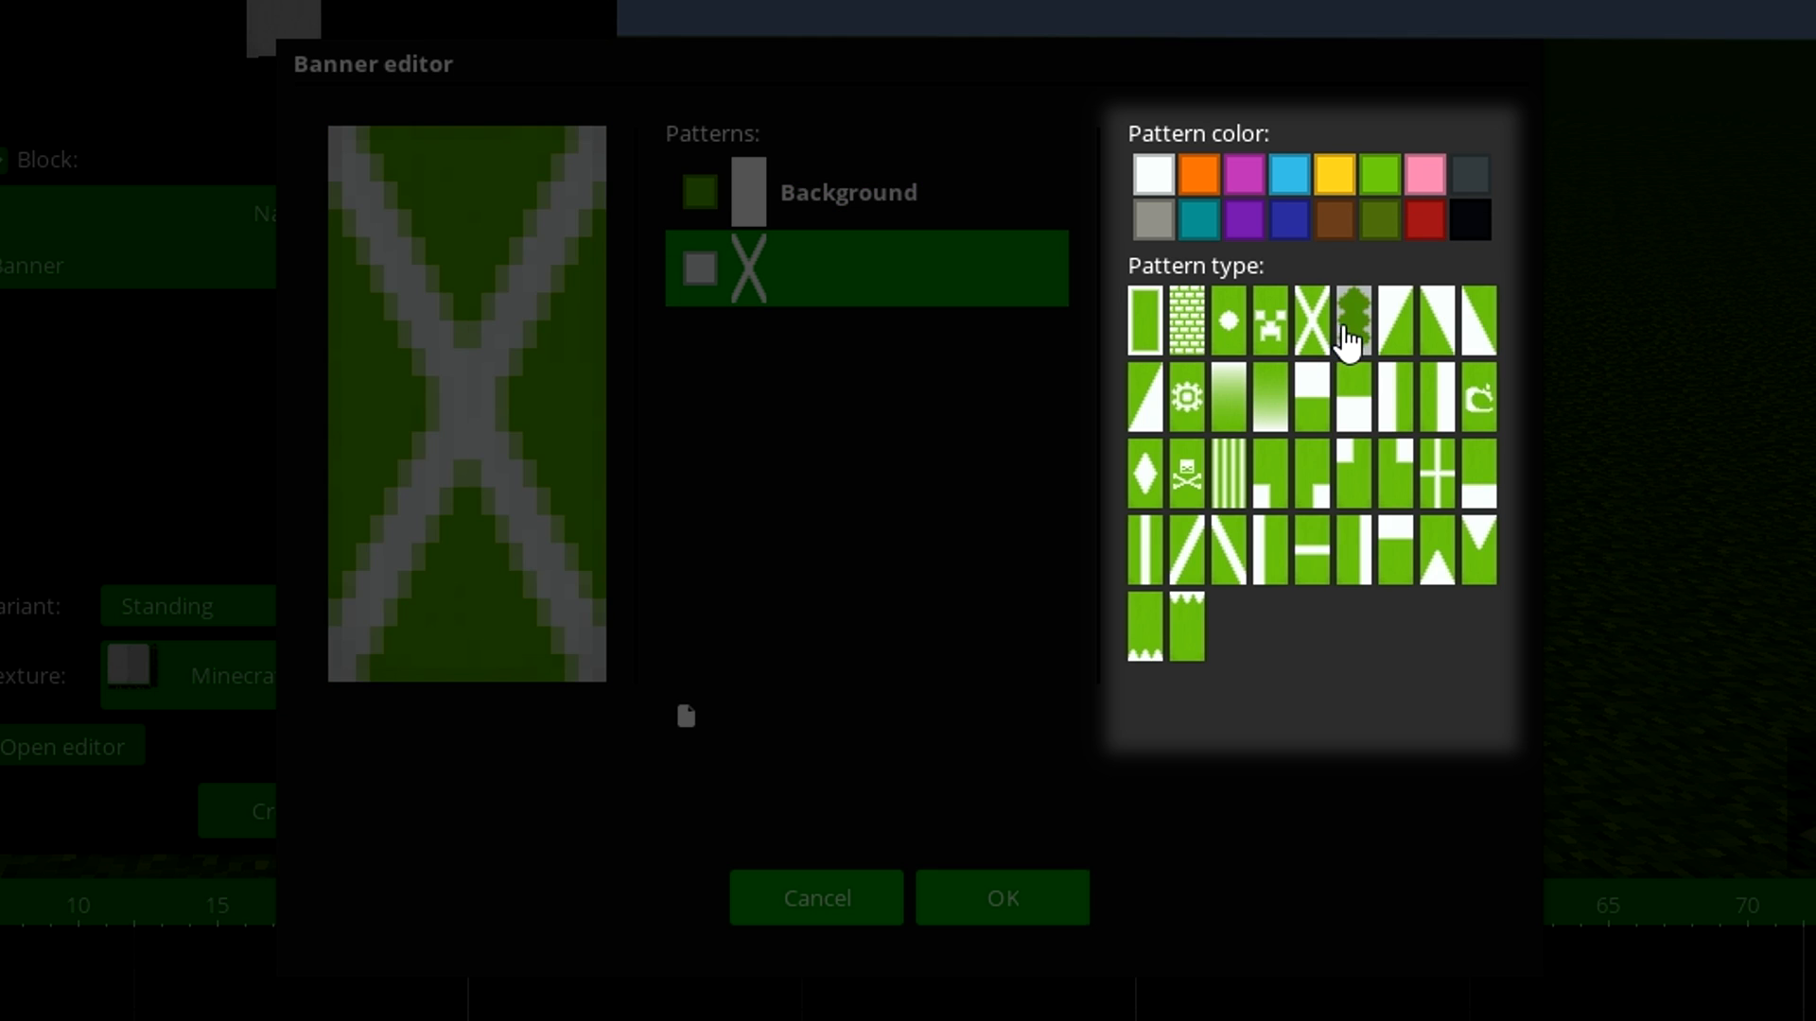
left_click(1348, 333)
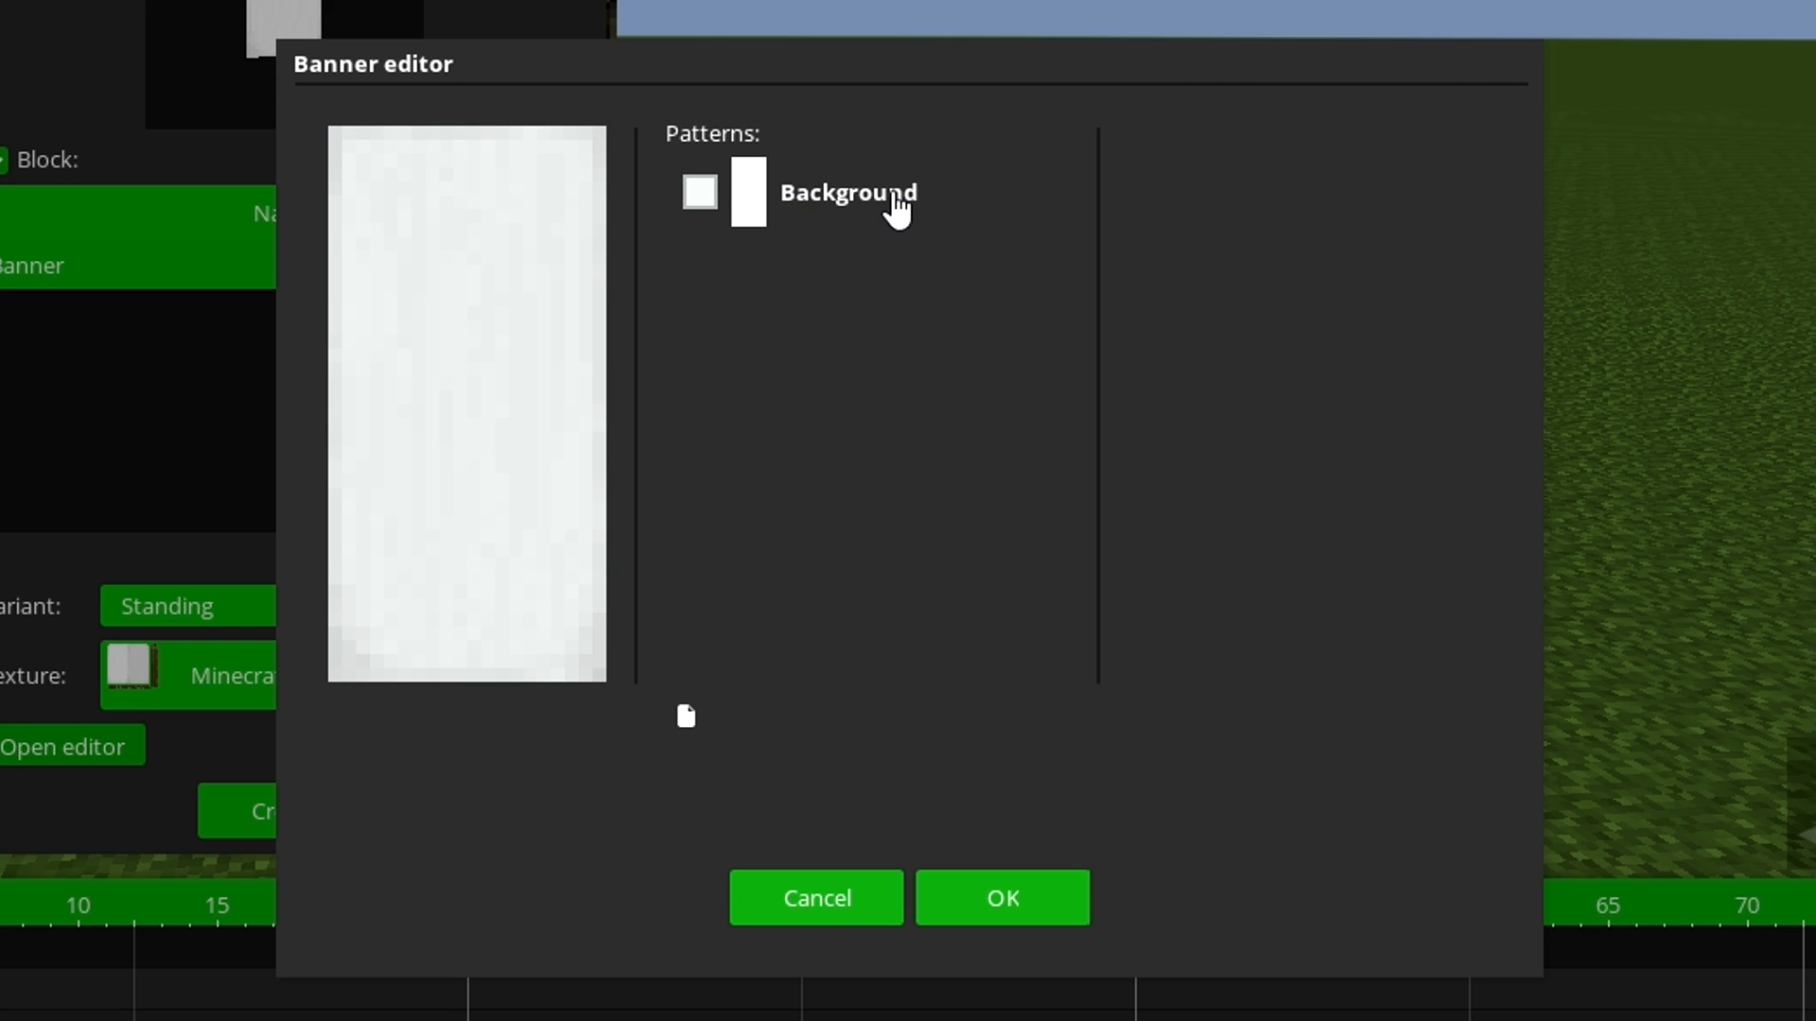
Select the Background layer of the banner and set its color to lime green.
left_click(895, 198)
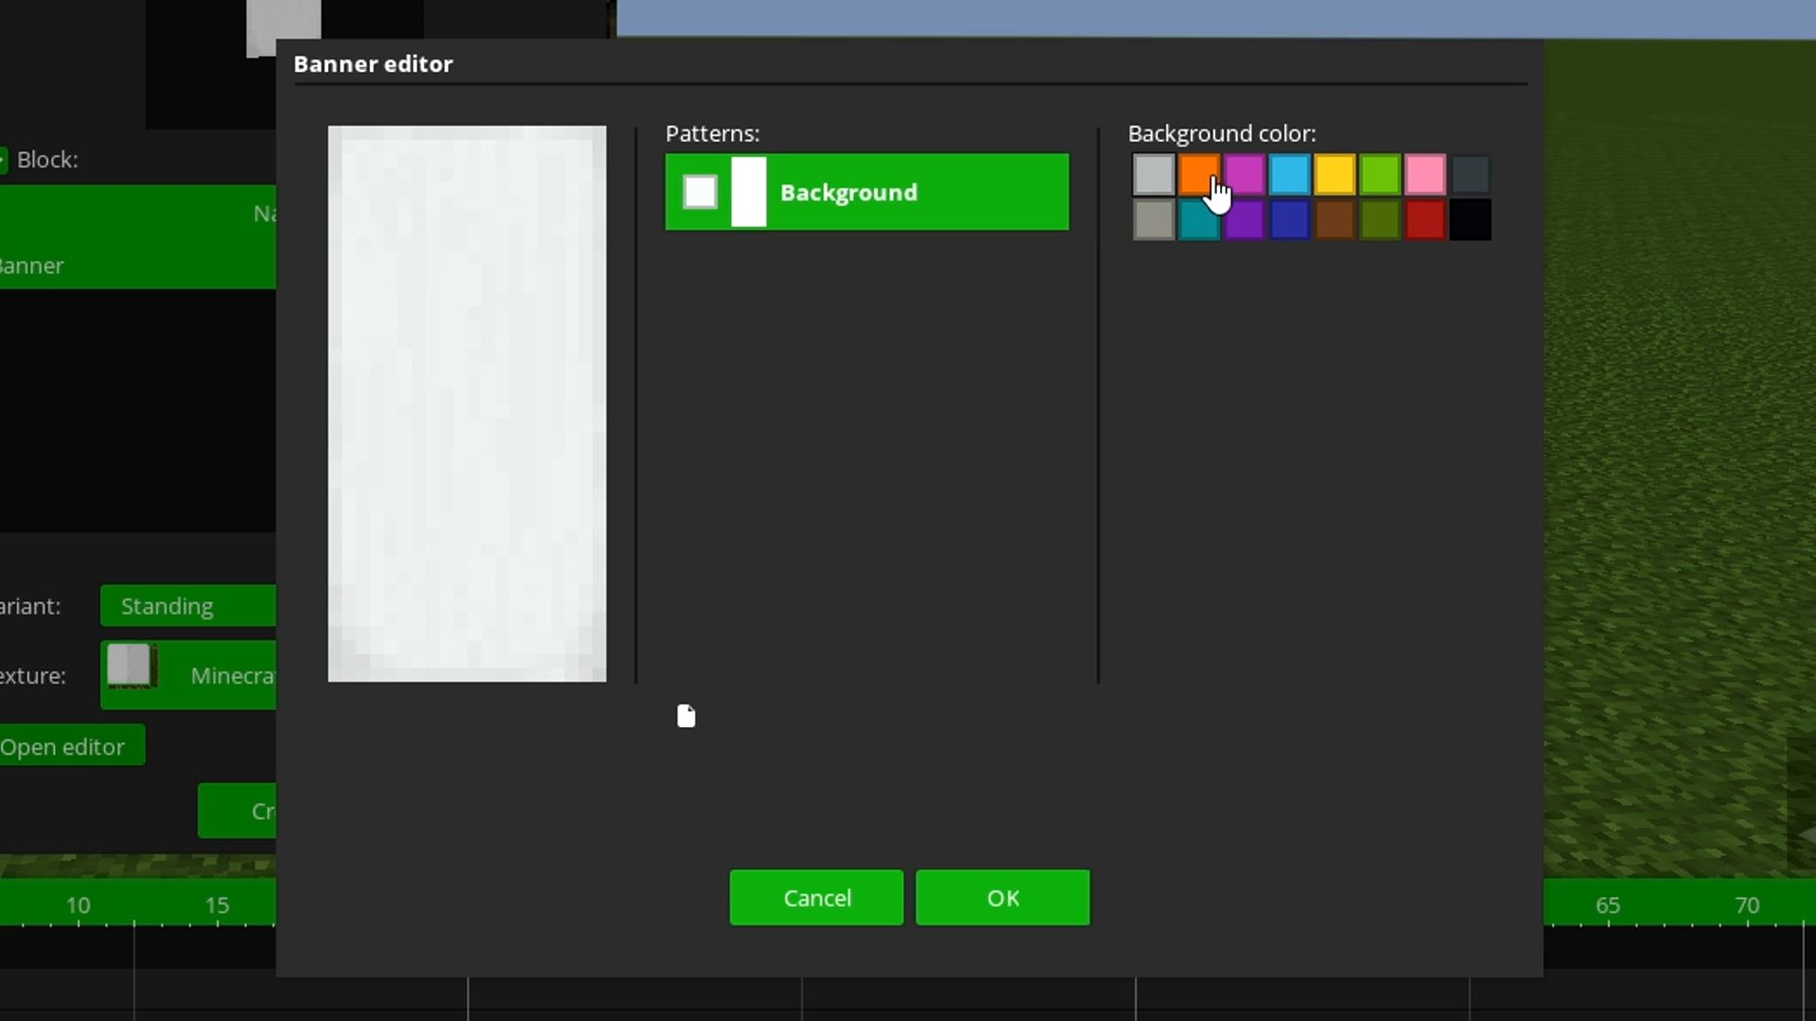
left_click(1335, 220)
left_click(1377, 189)
left_click(1376, 223)
left_click(1373, 189)
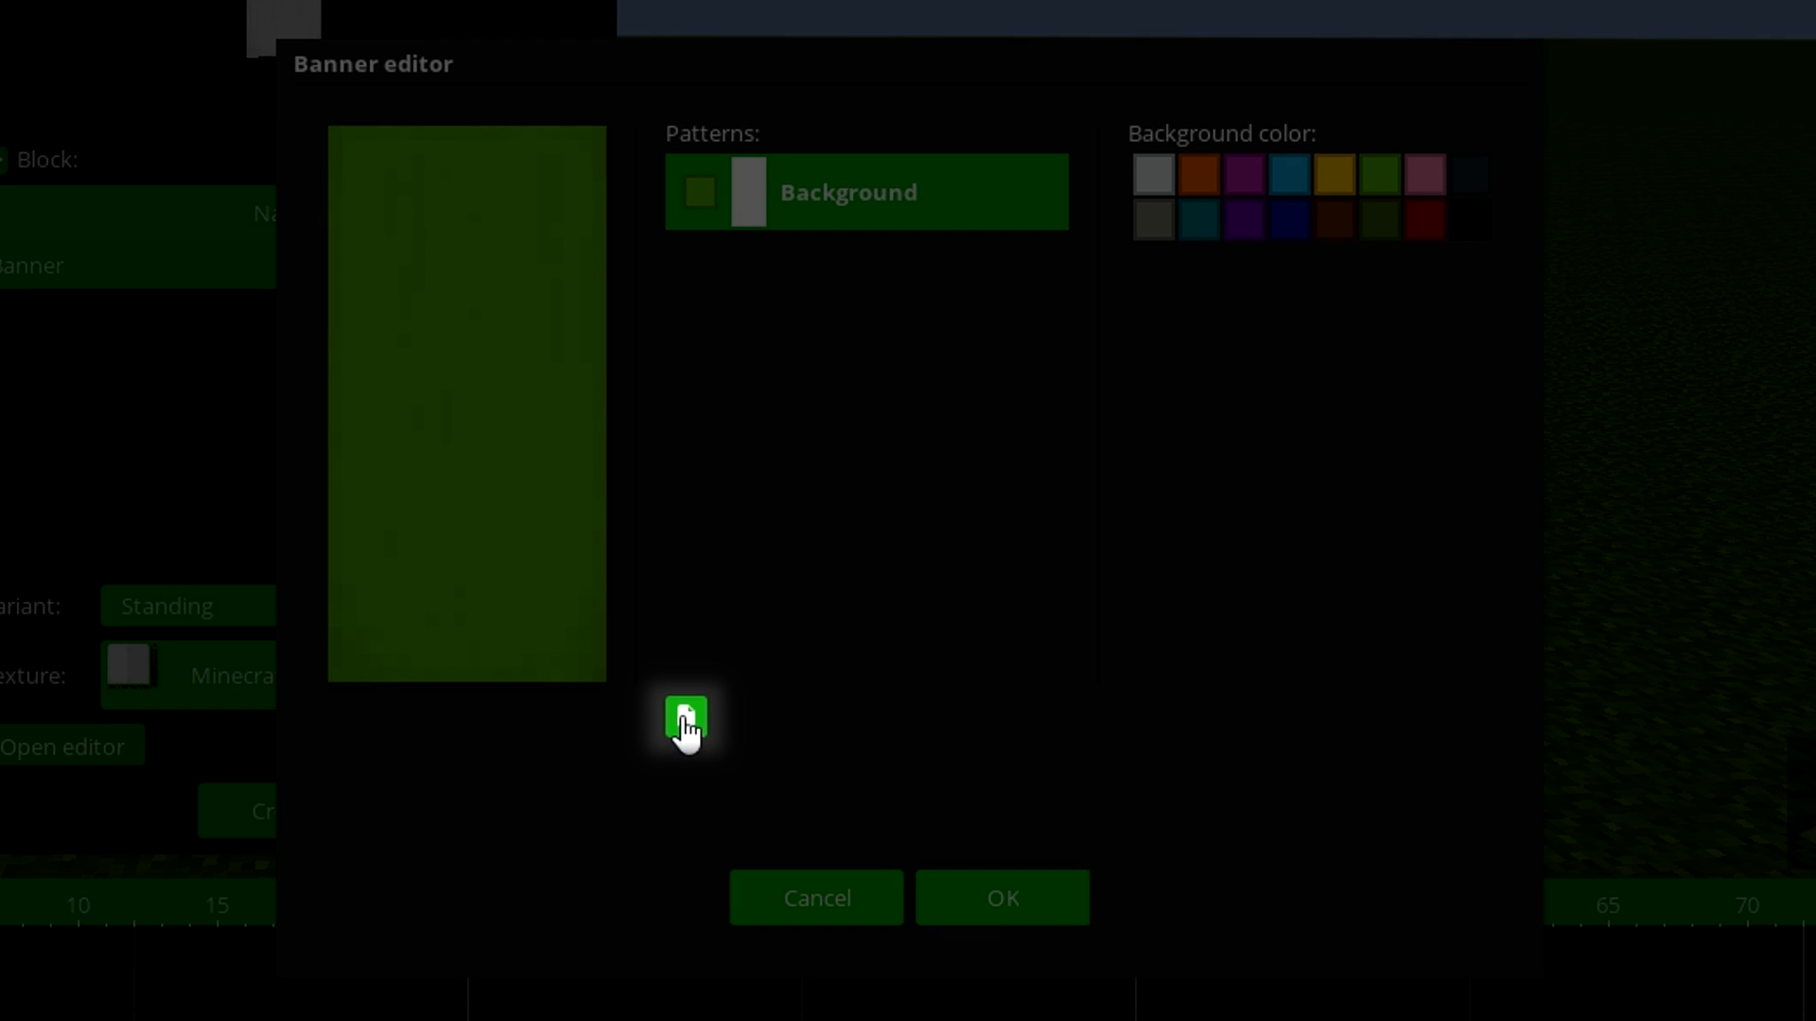
Add a pattern layer, try several pattern types on it, and make it a black creeper face.
left_click(685, 721)
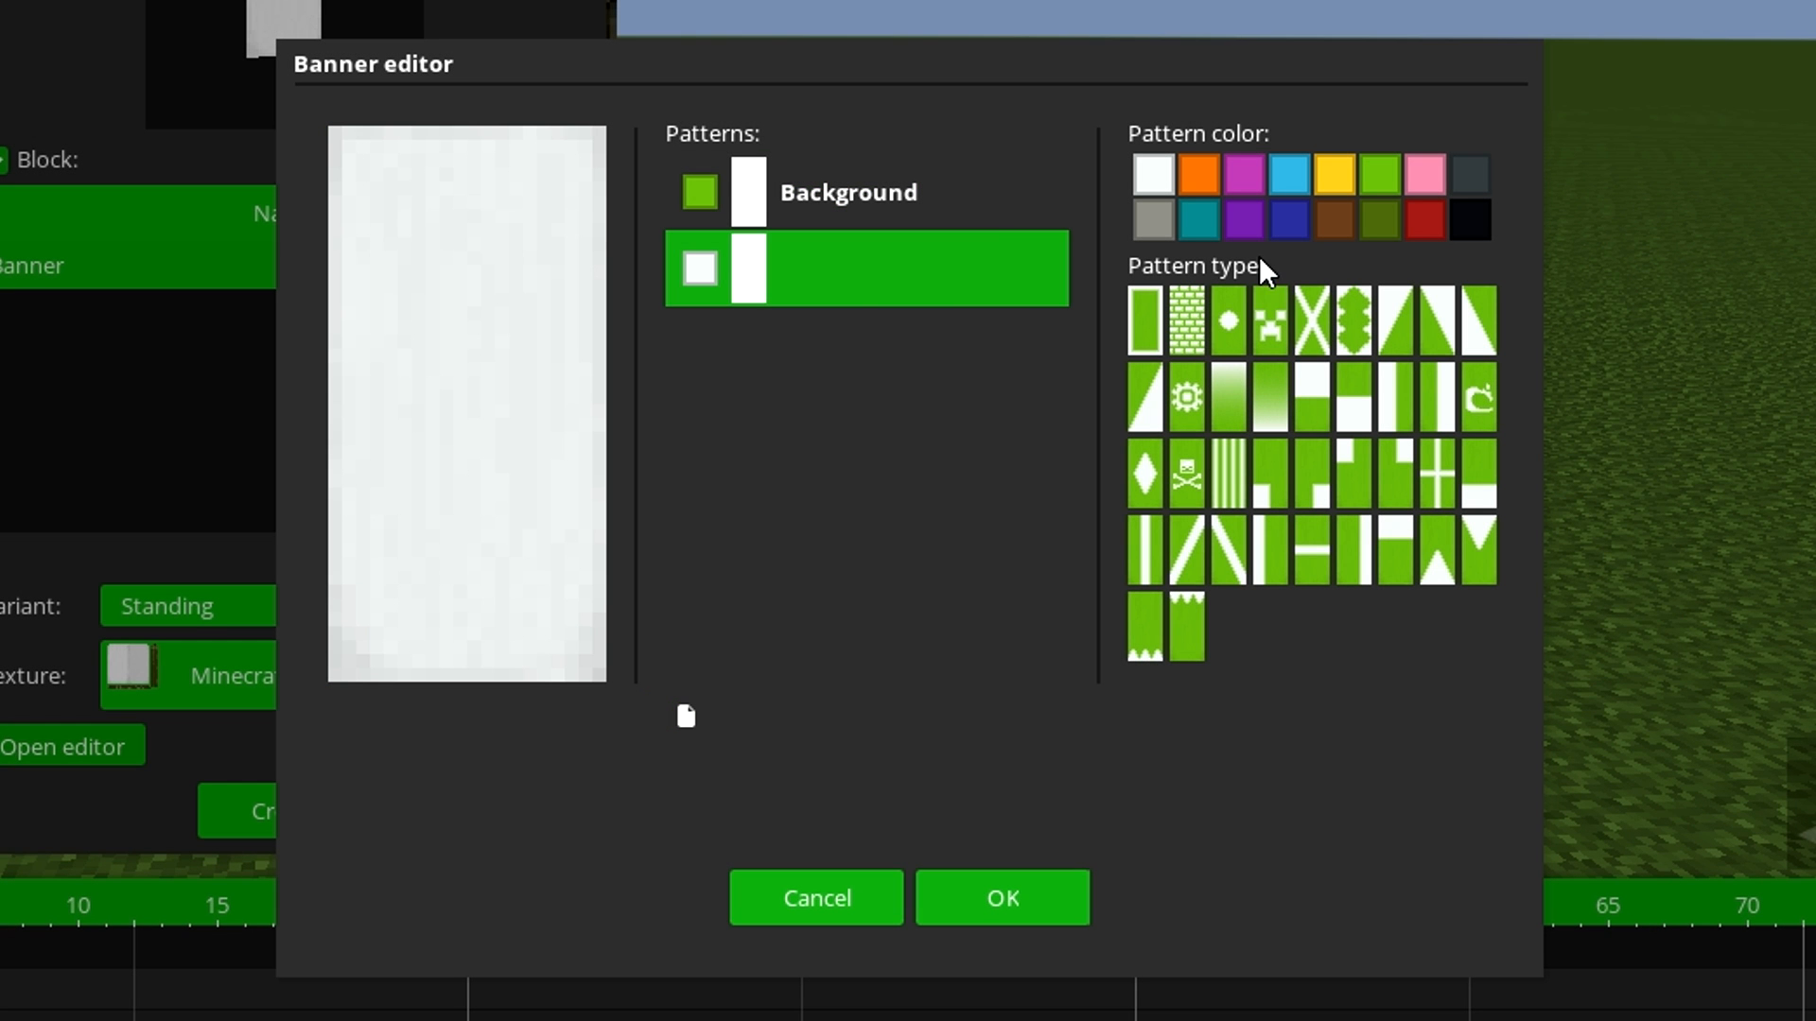
left_click(1314, 329)
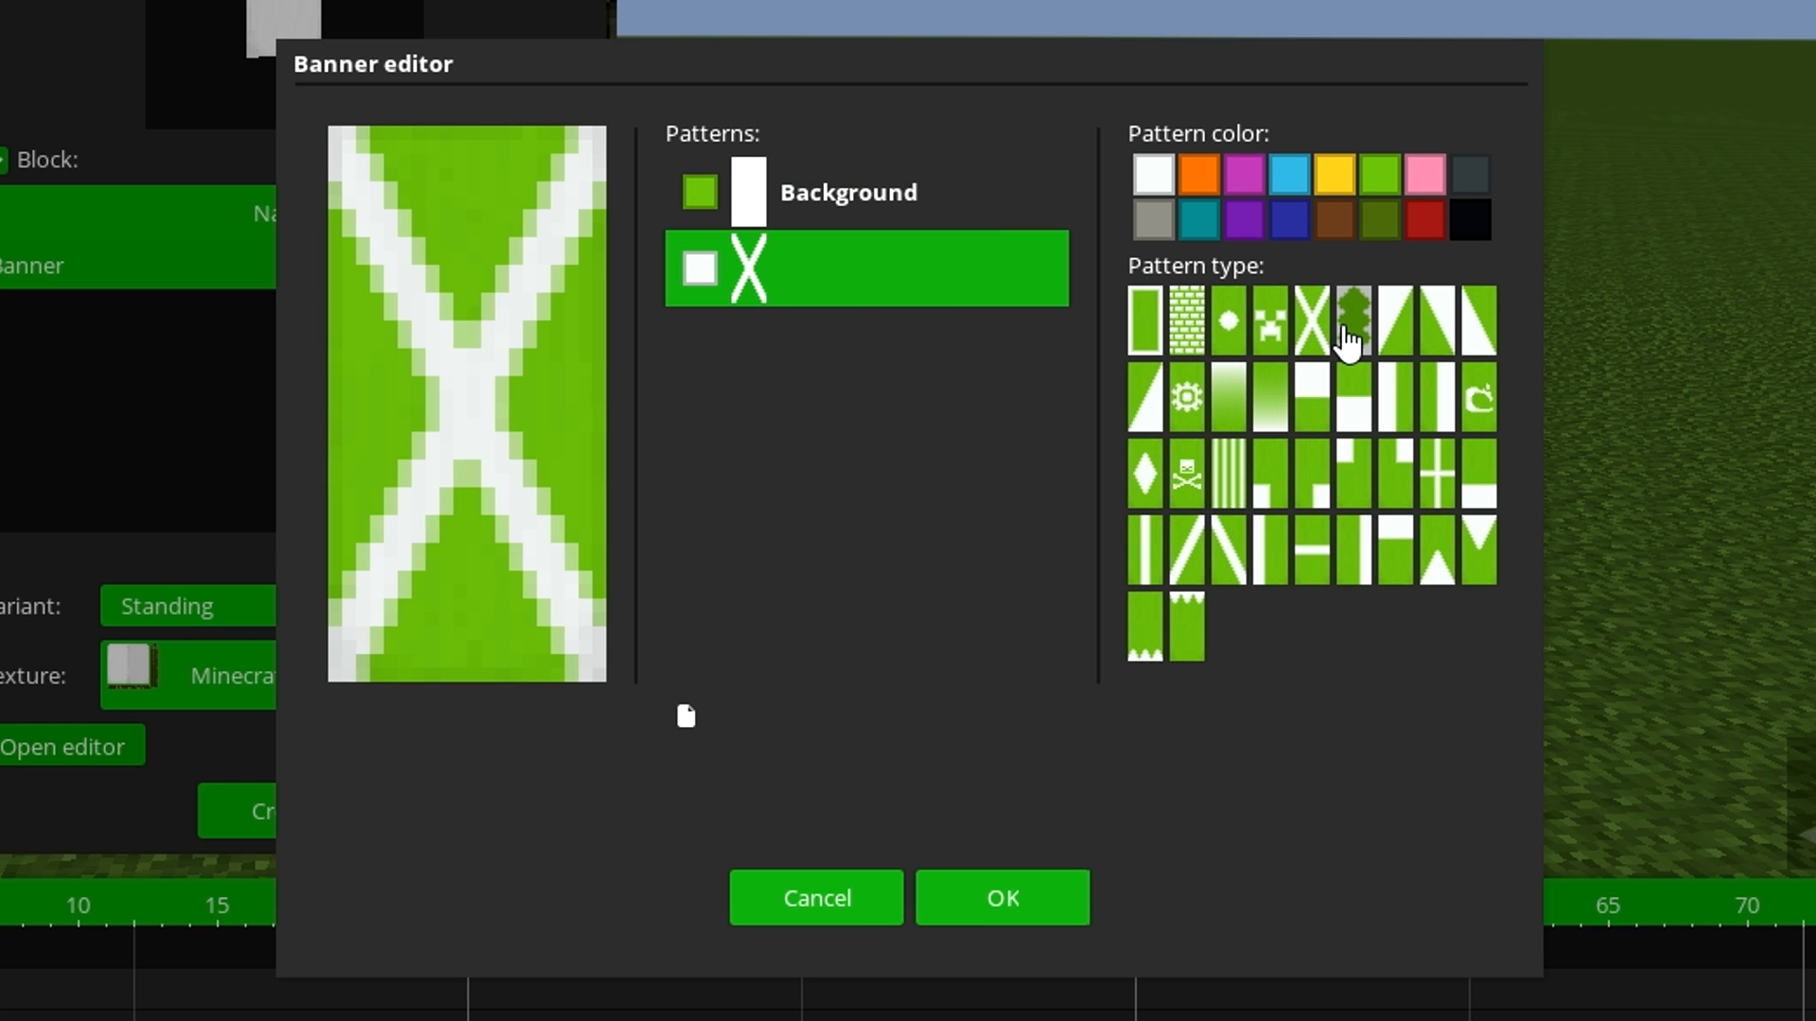
left_click(1348, 333)
left_click(1358, 395)
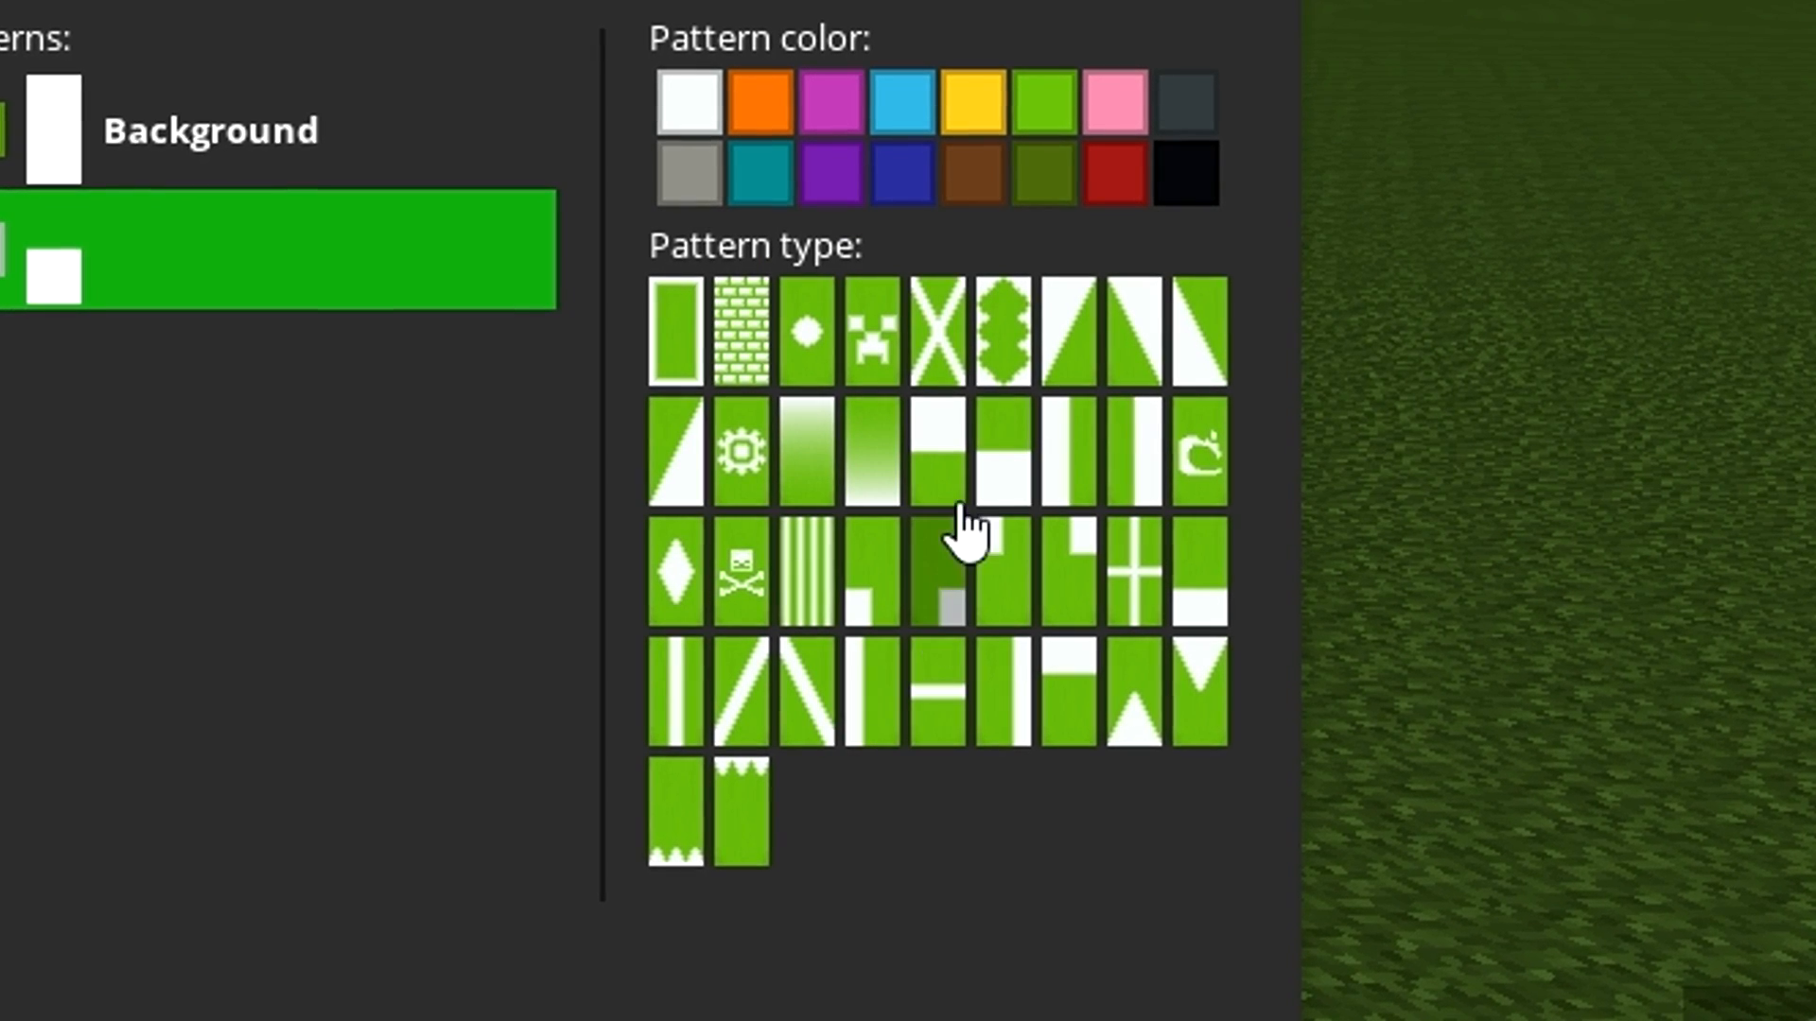
left_click(804, 359)
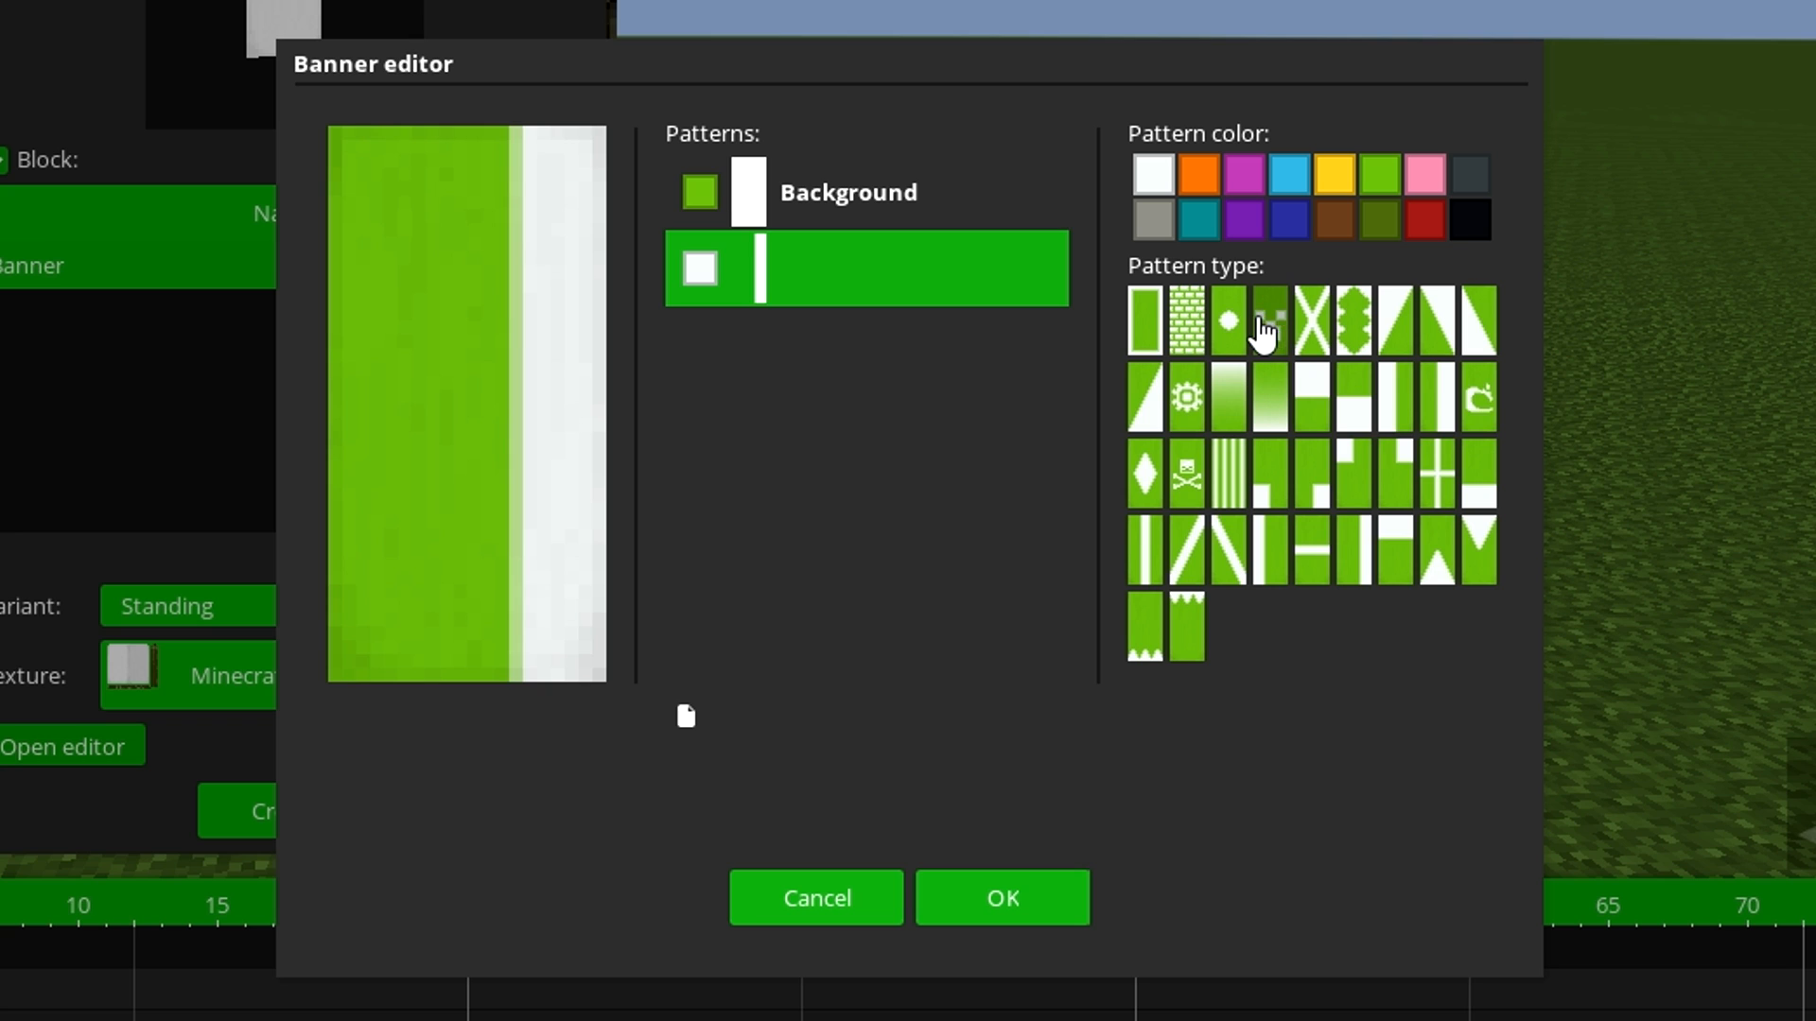
left_click(849, 363)
left_click(1469, 219)
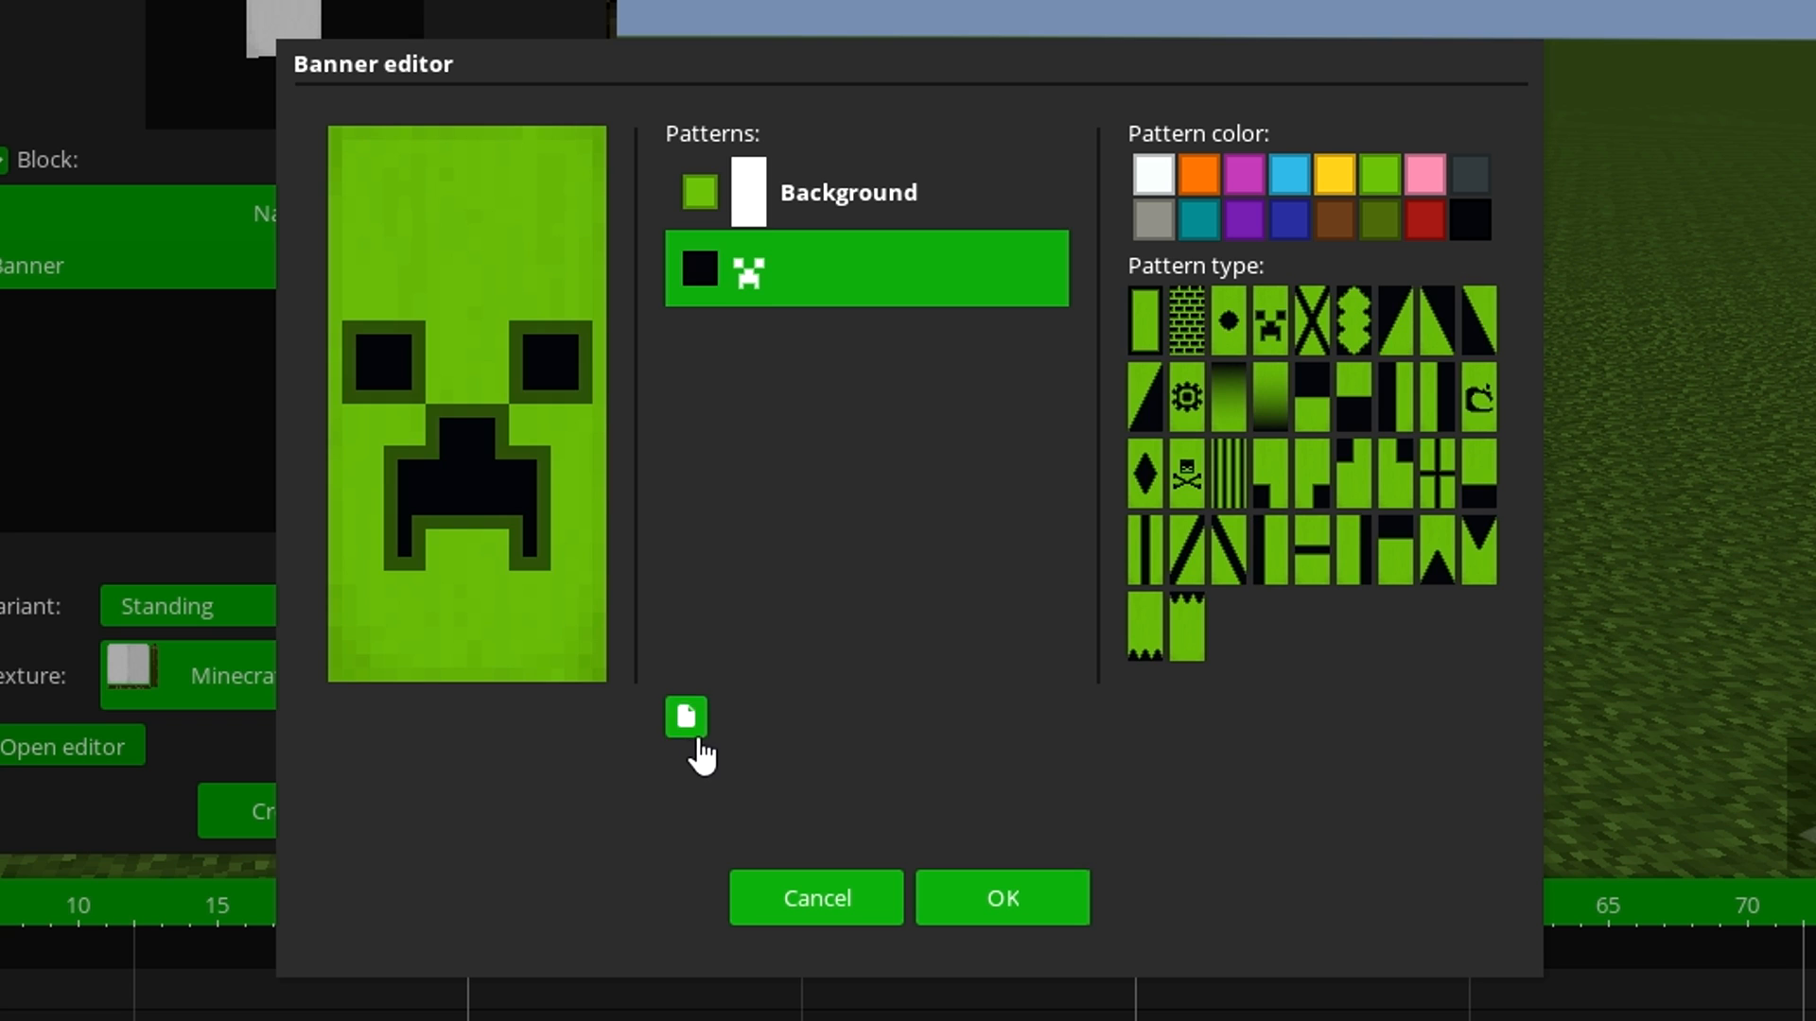
Add a red cross layer and a gradient layer fading from the banner's top, and color the gradient dark green.
left_click(687, 715)
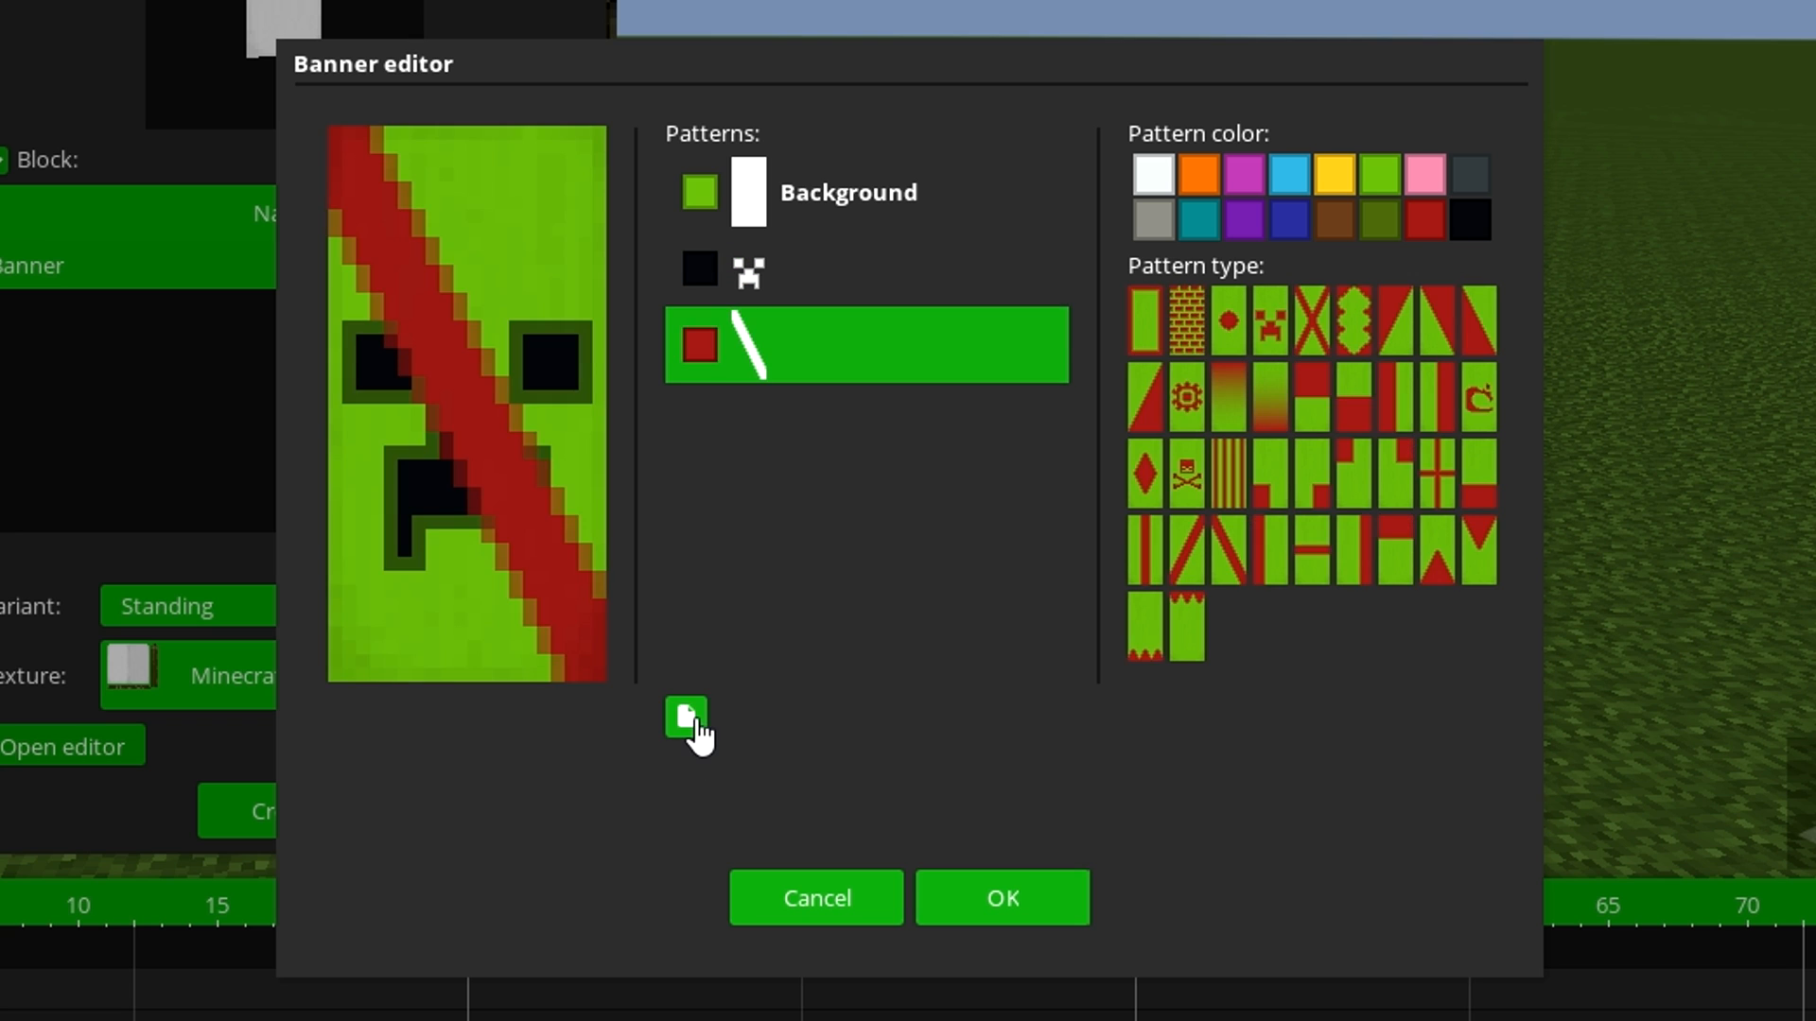
left_click(686, 716)
left_click(1147, 556)
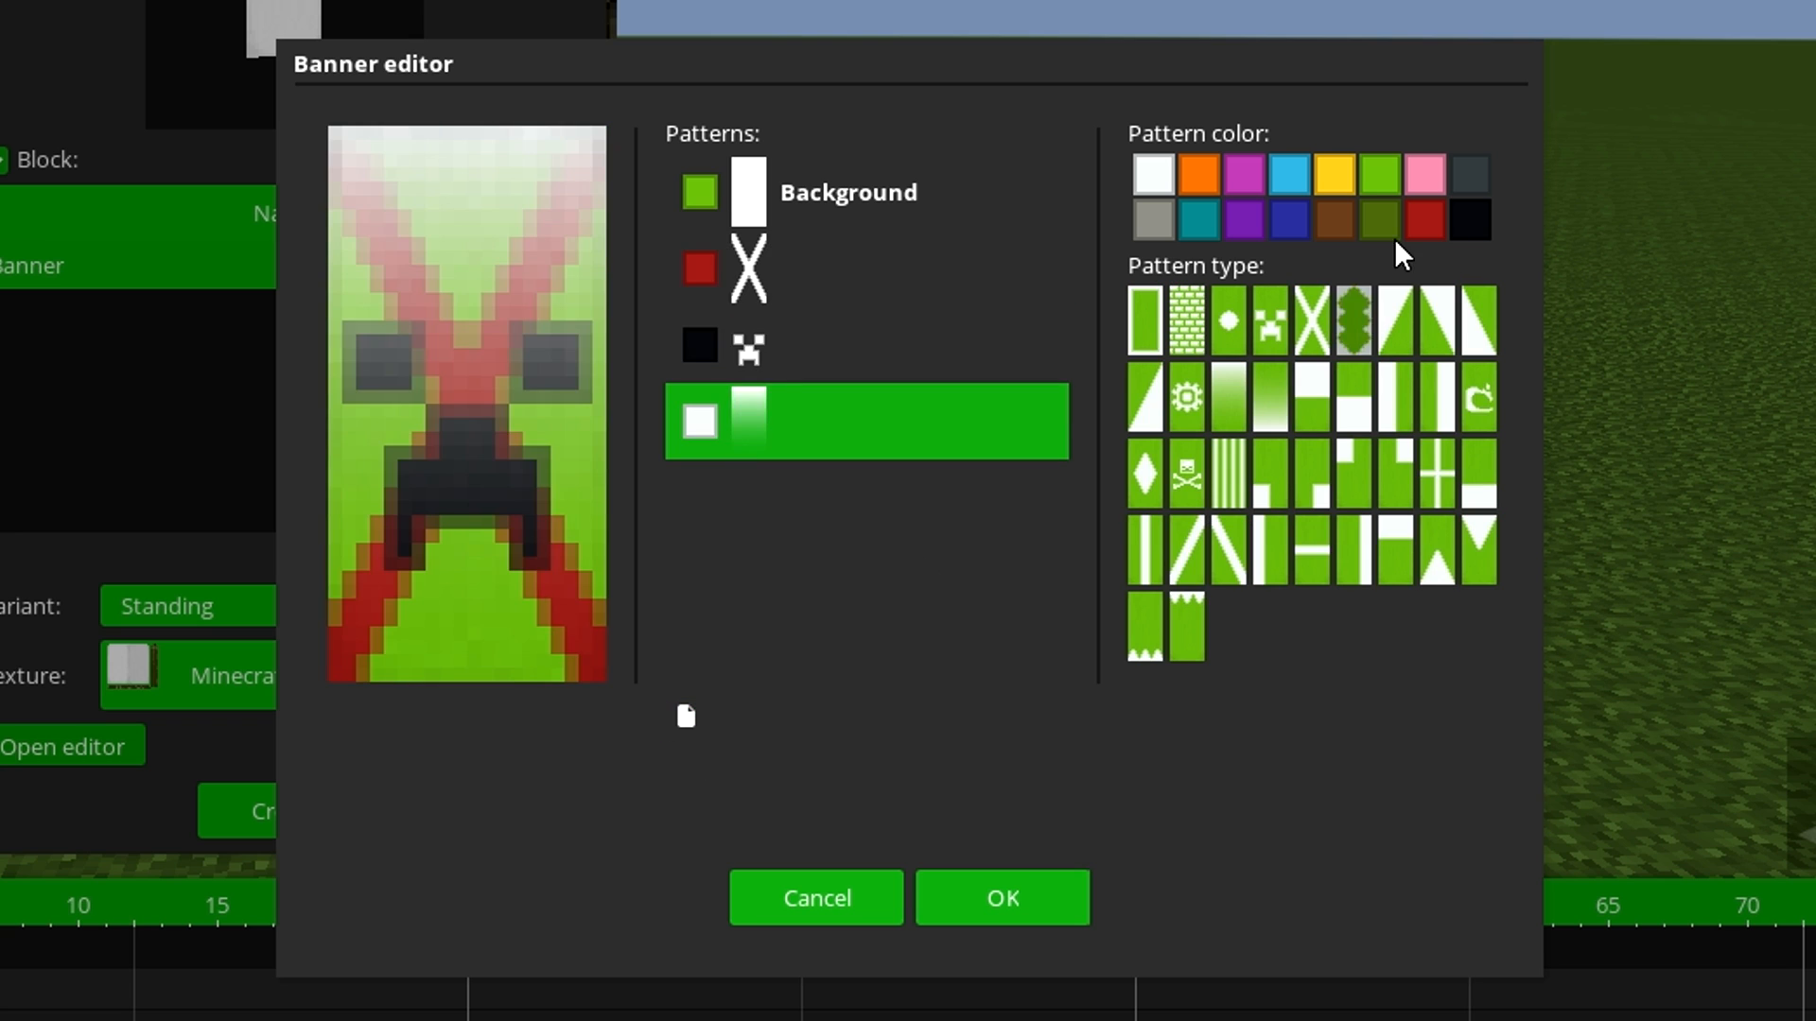
left_click(1396, 234)
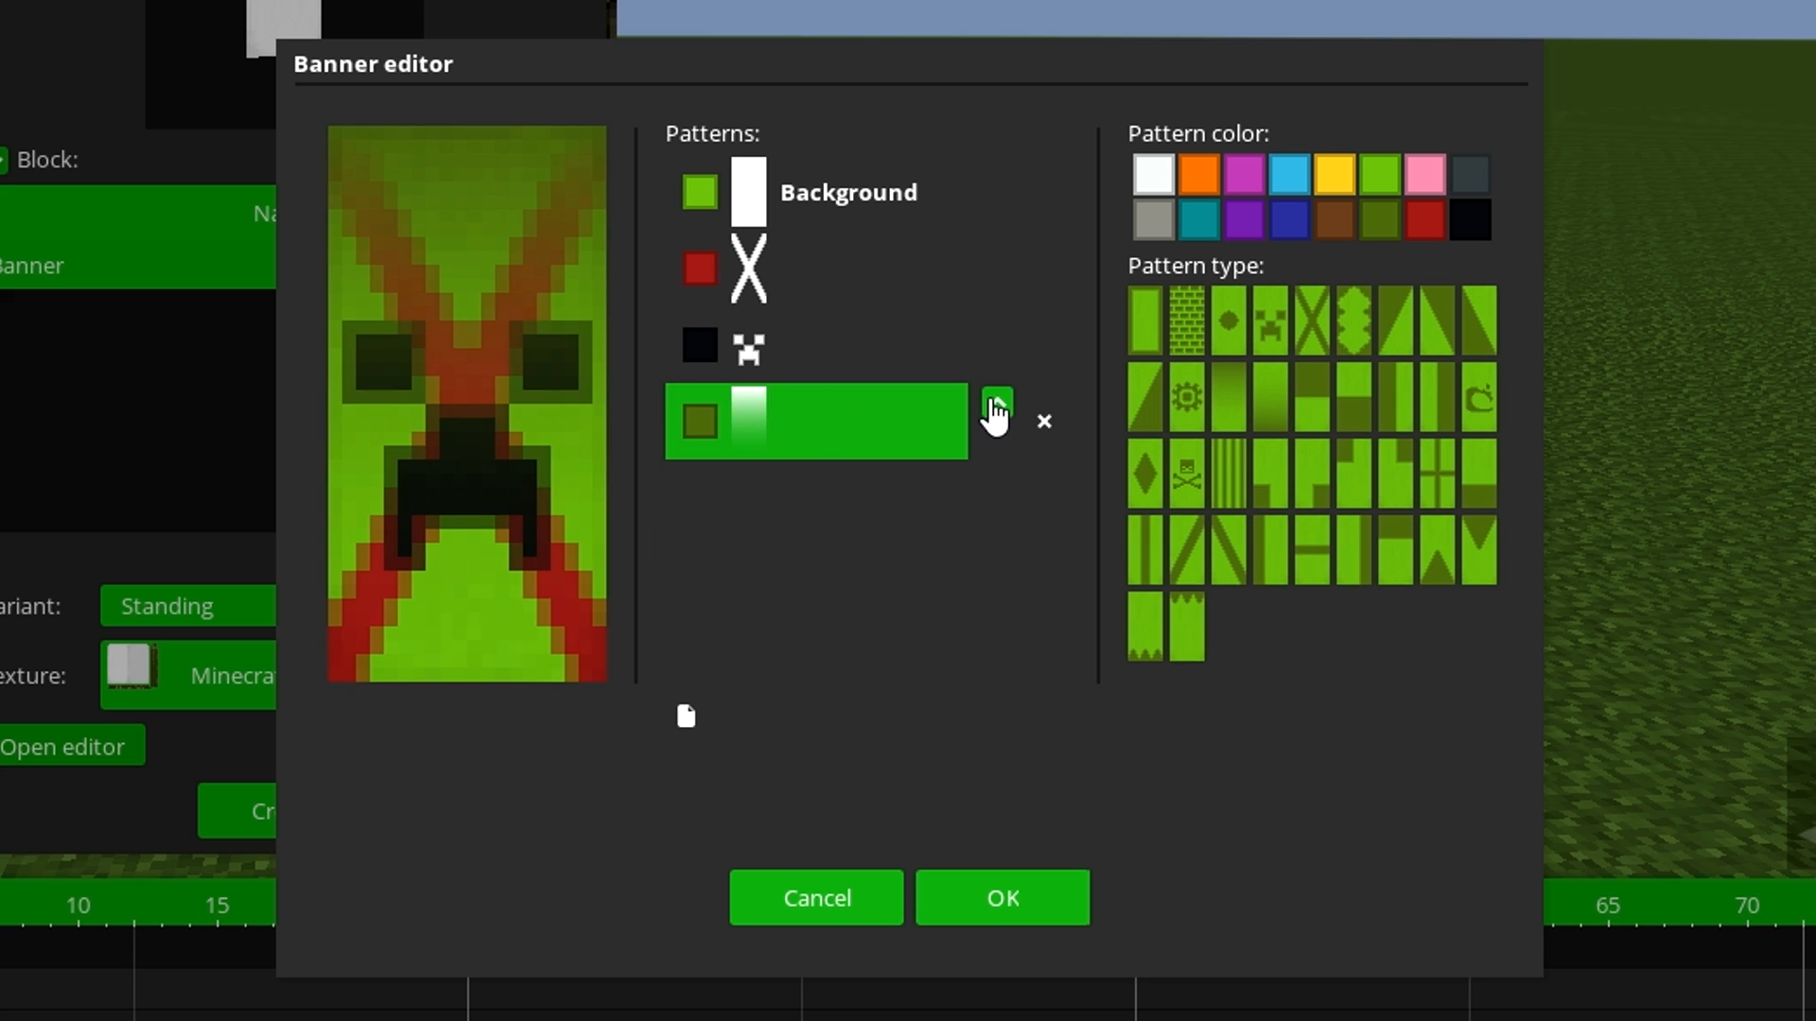
Move the dark green gradient layer up to directly after Background in the pattern list and delete the red cross layer.
left_click(995, 407)
left_click(998, 330)
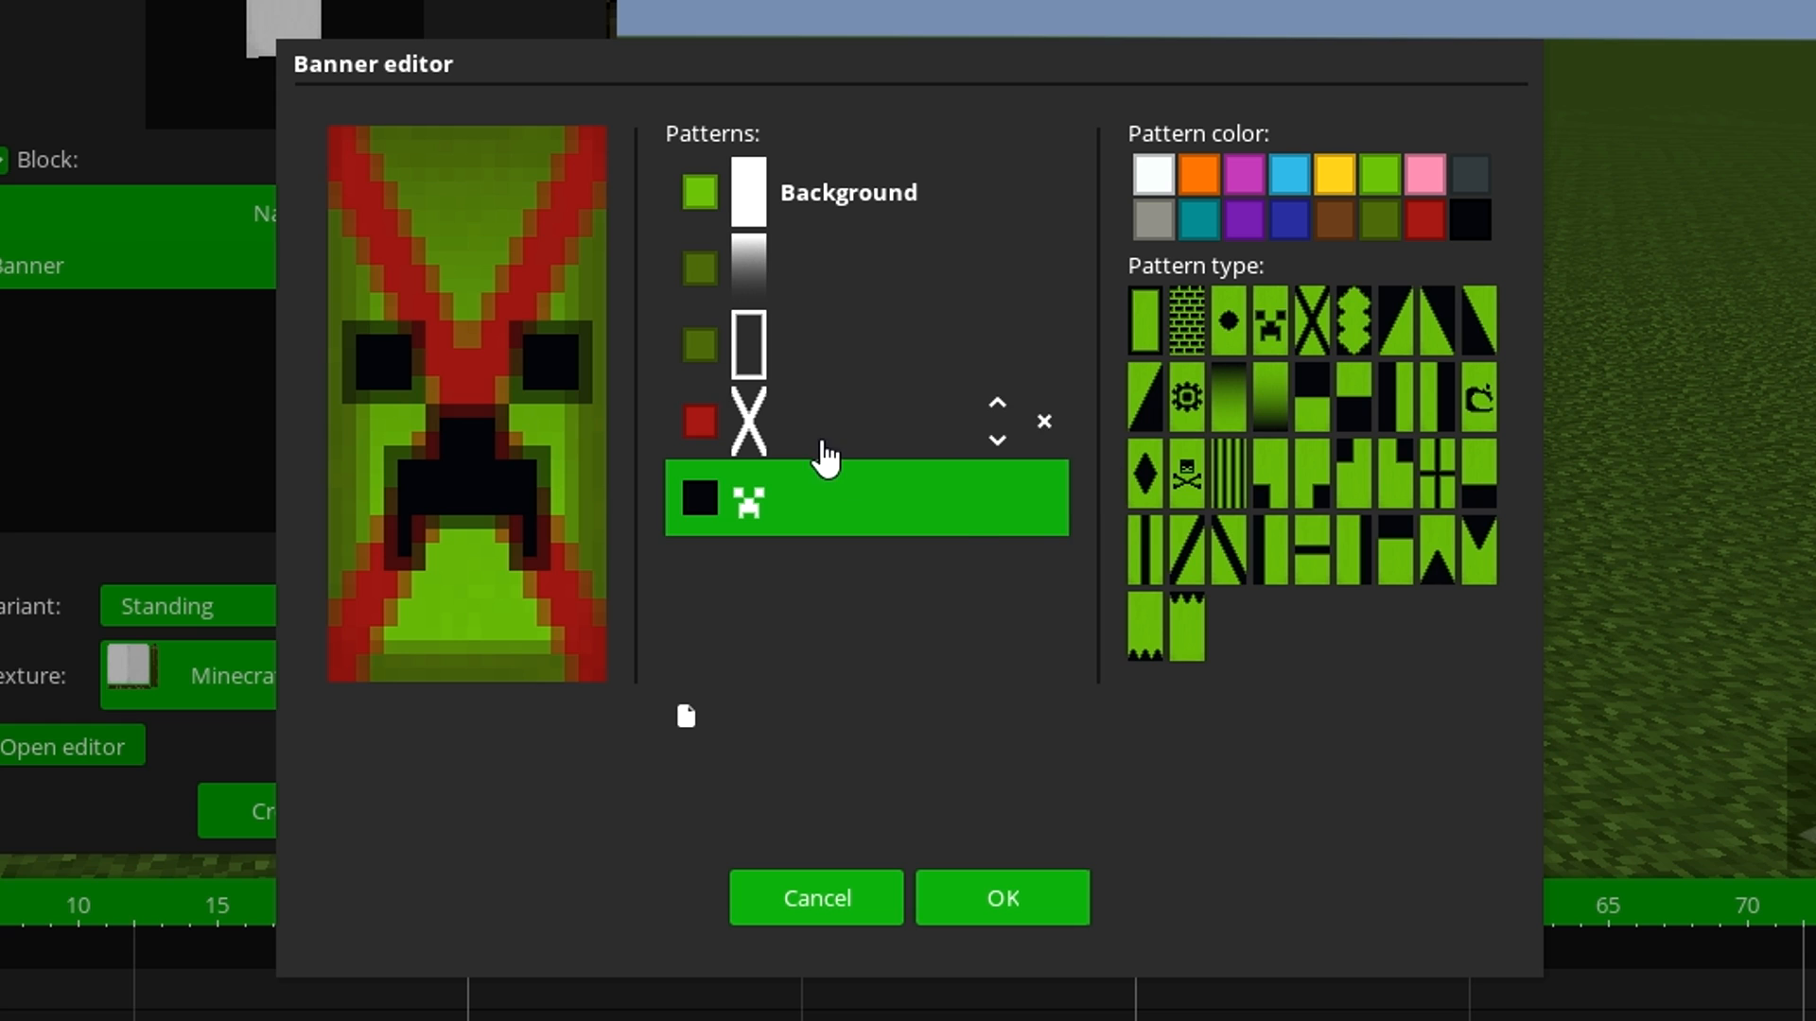
left_click(837, 452)
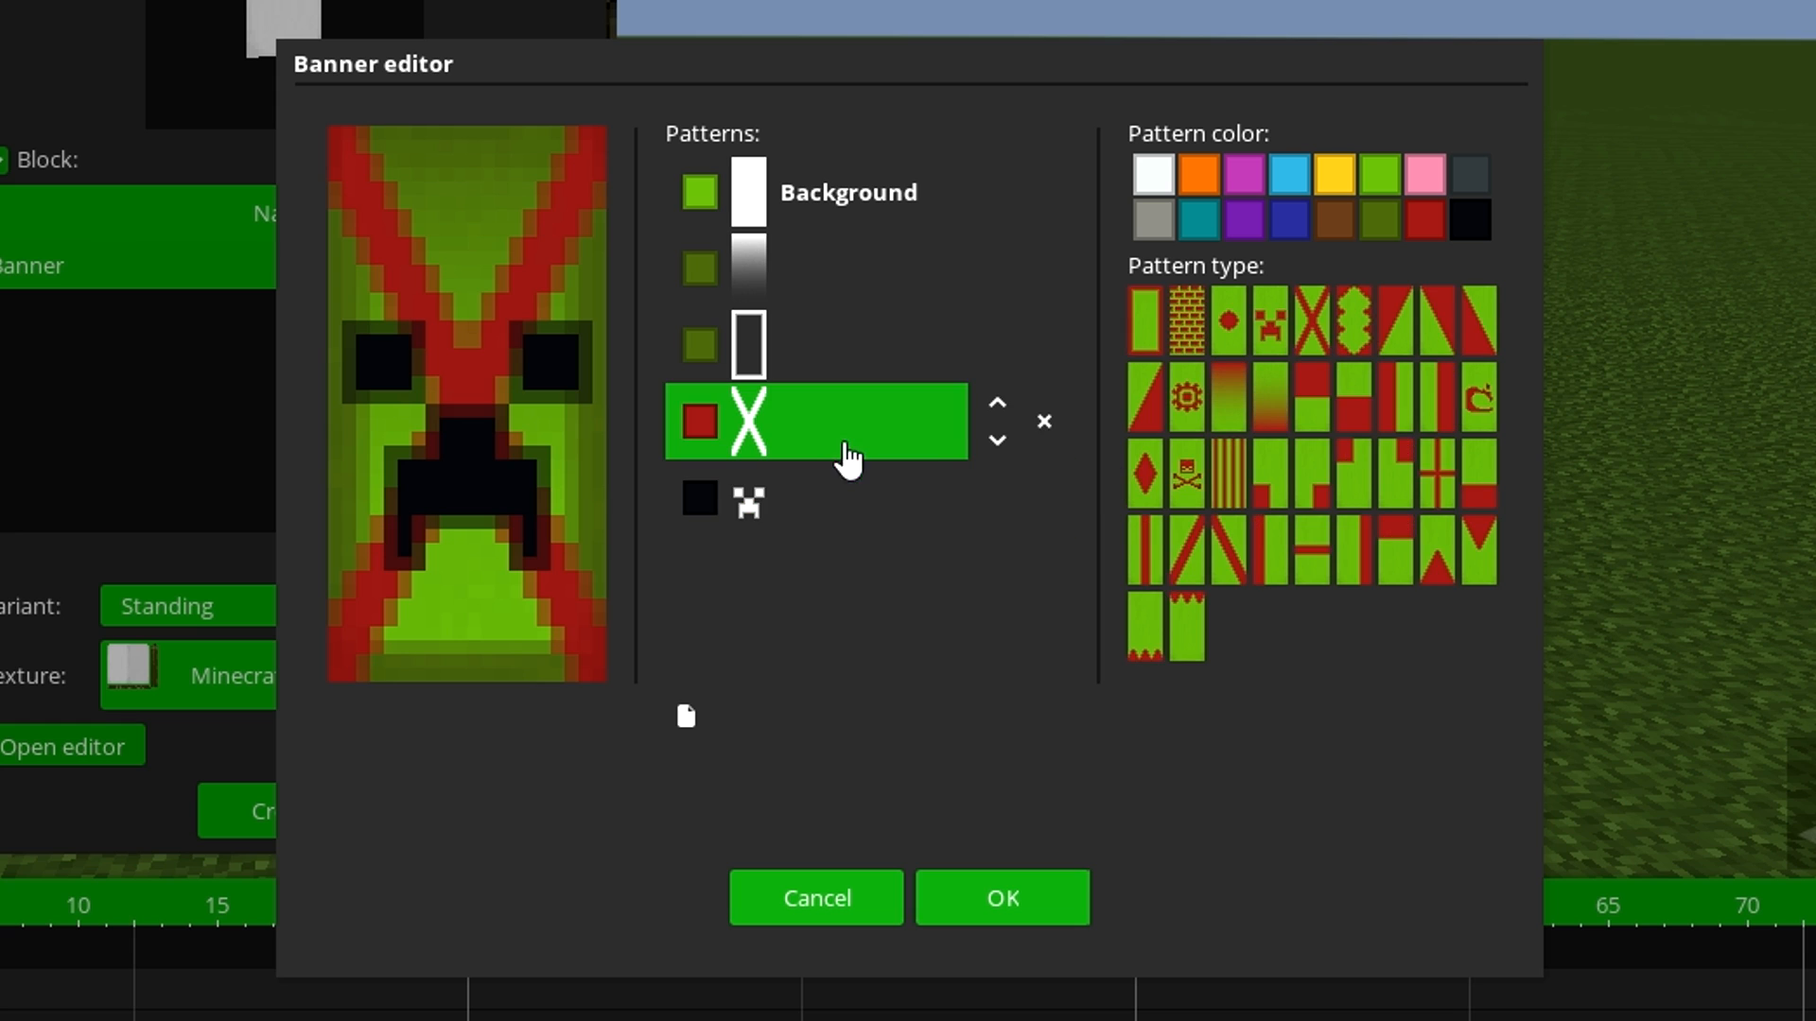
left_click(1044, 422)
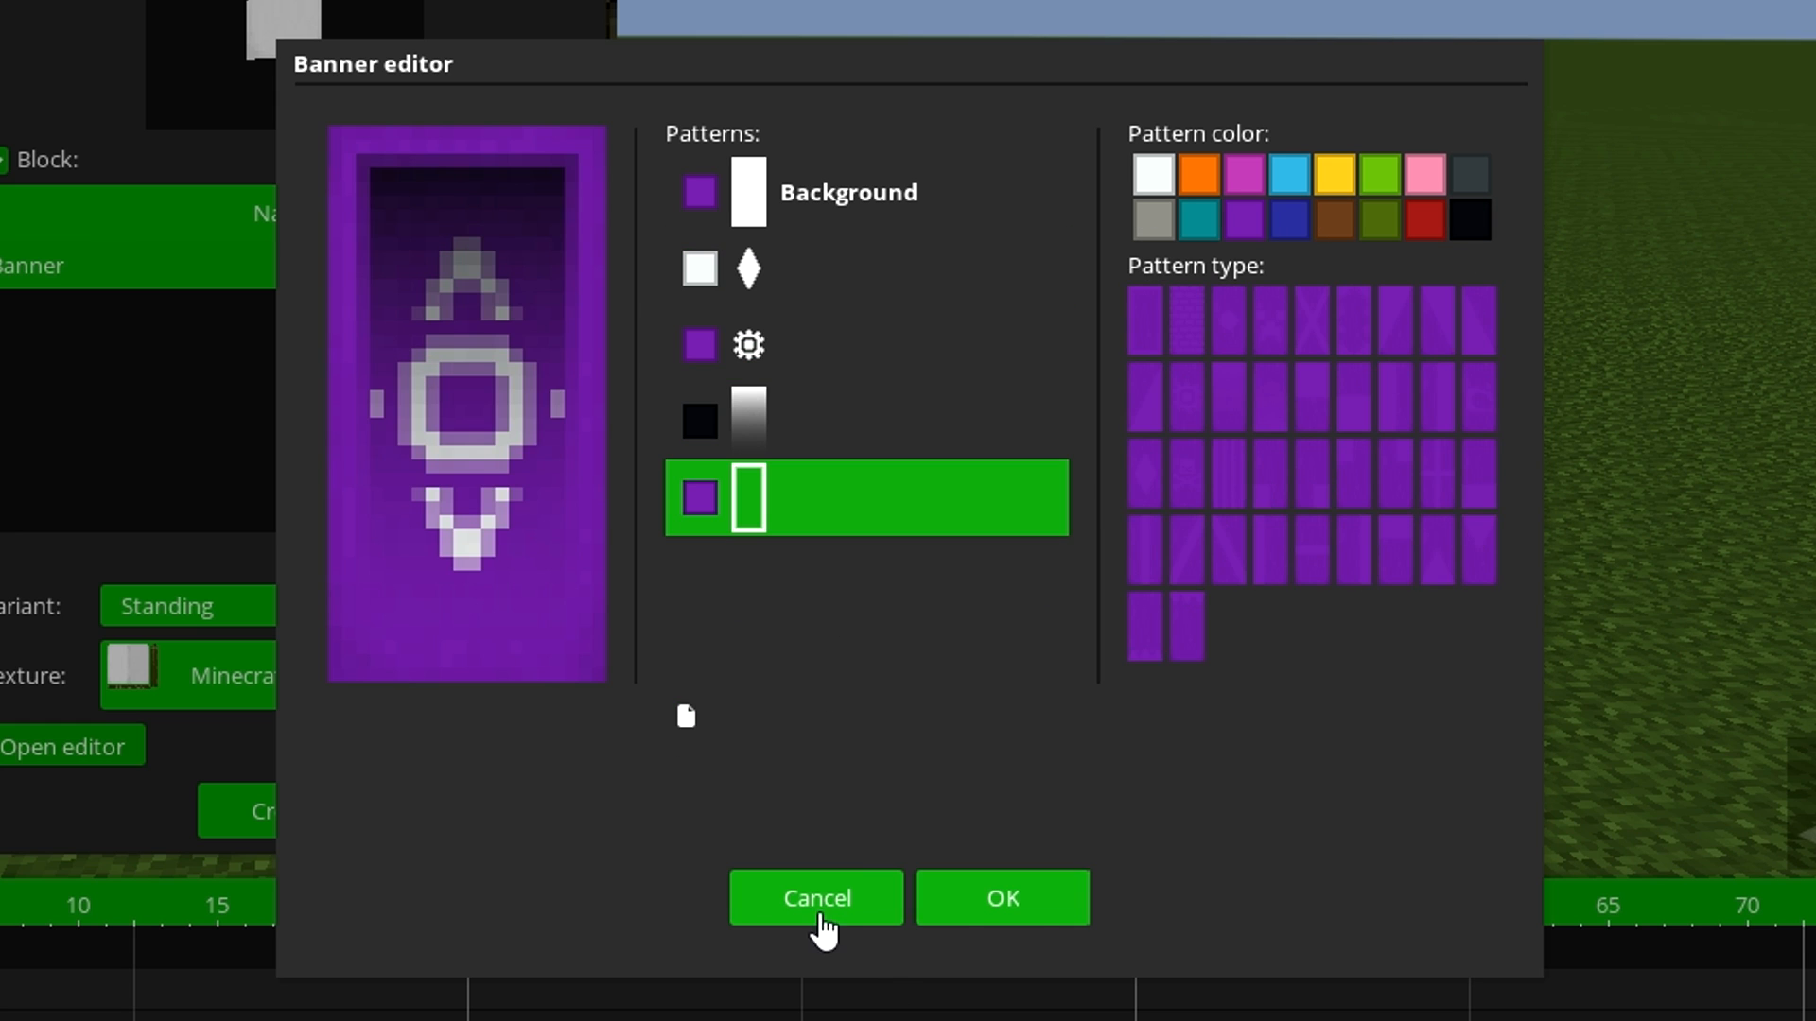
Accept the purple banner design with the white emblem and rotate the banner preview.
left_click(1007, 912)
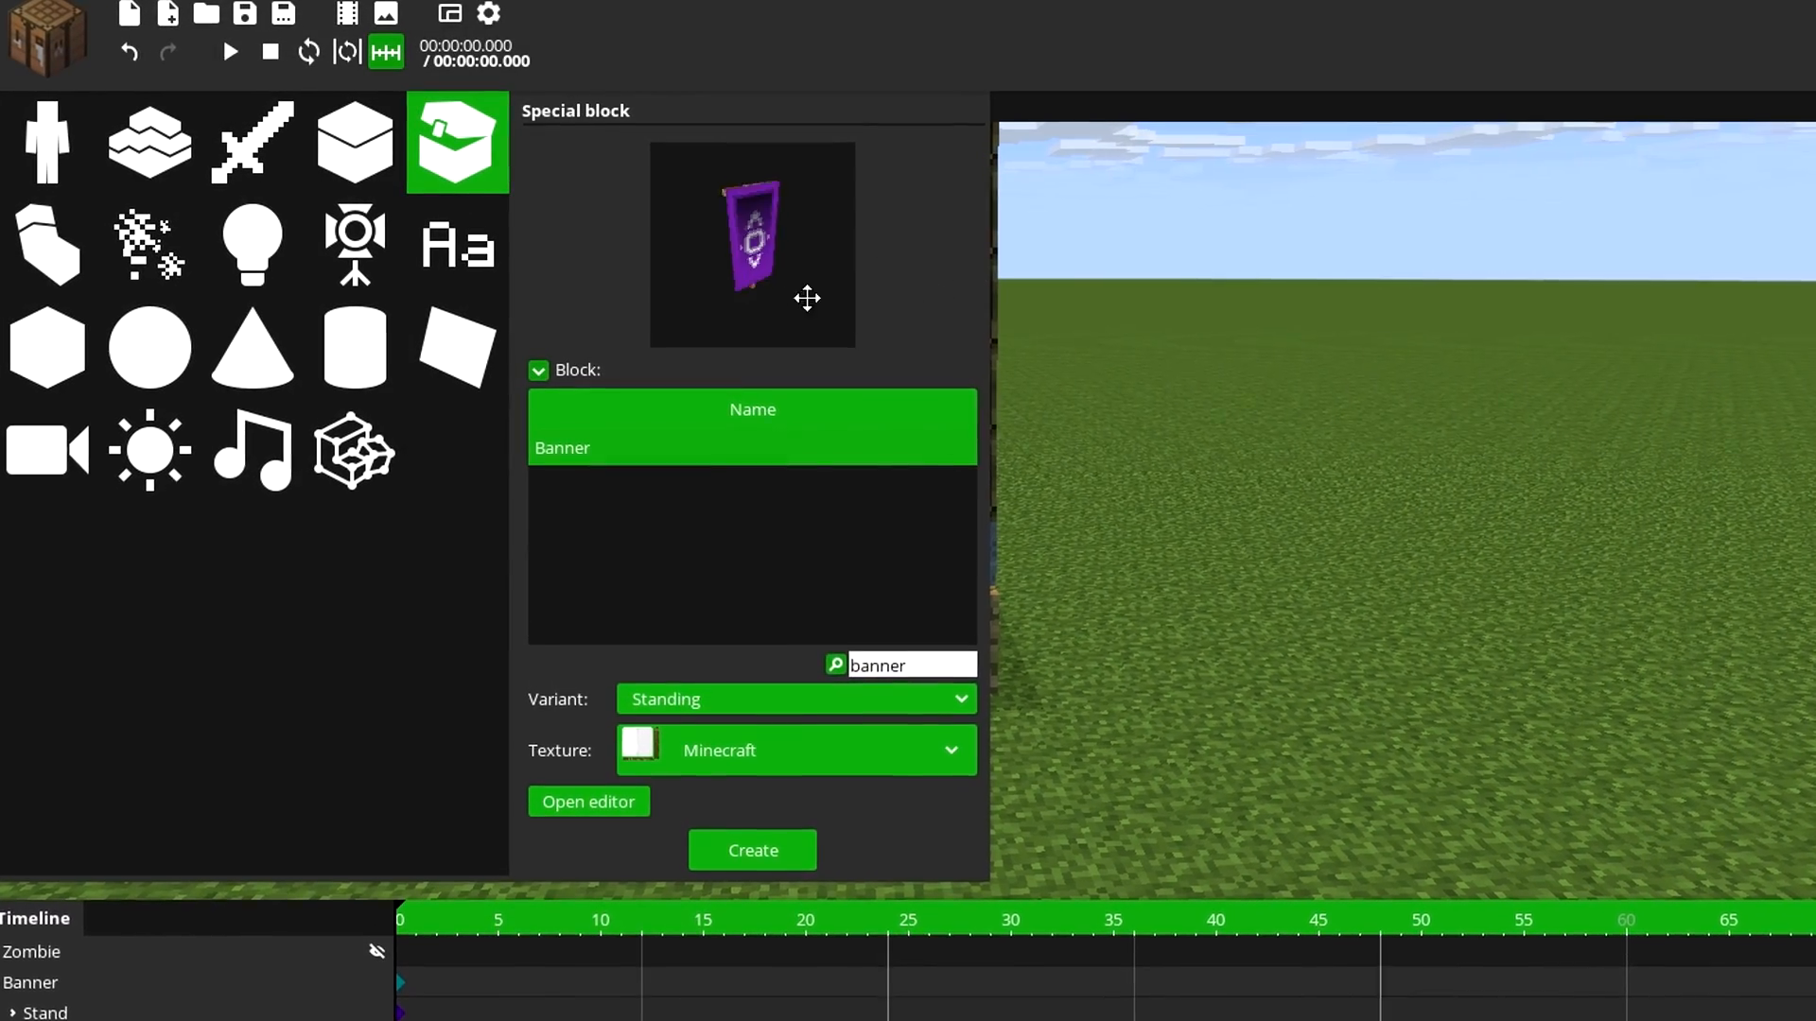
left_click_drag(806, 298, 741, 271)
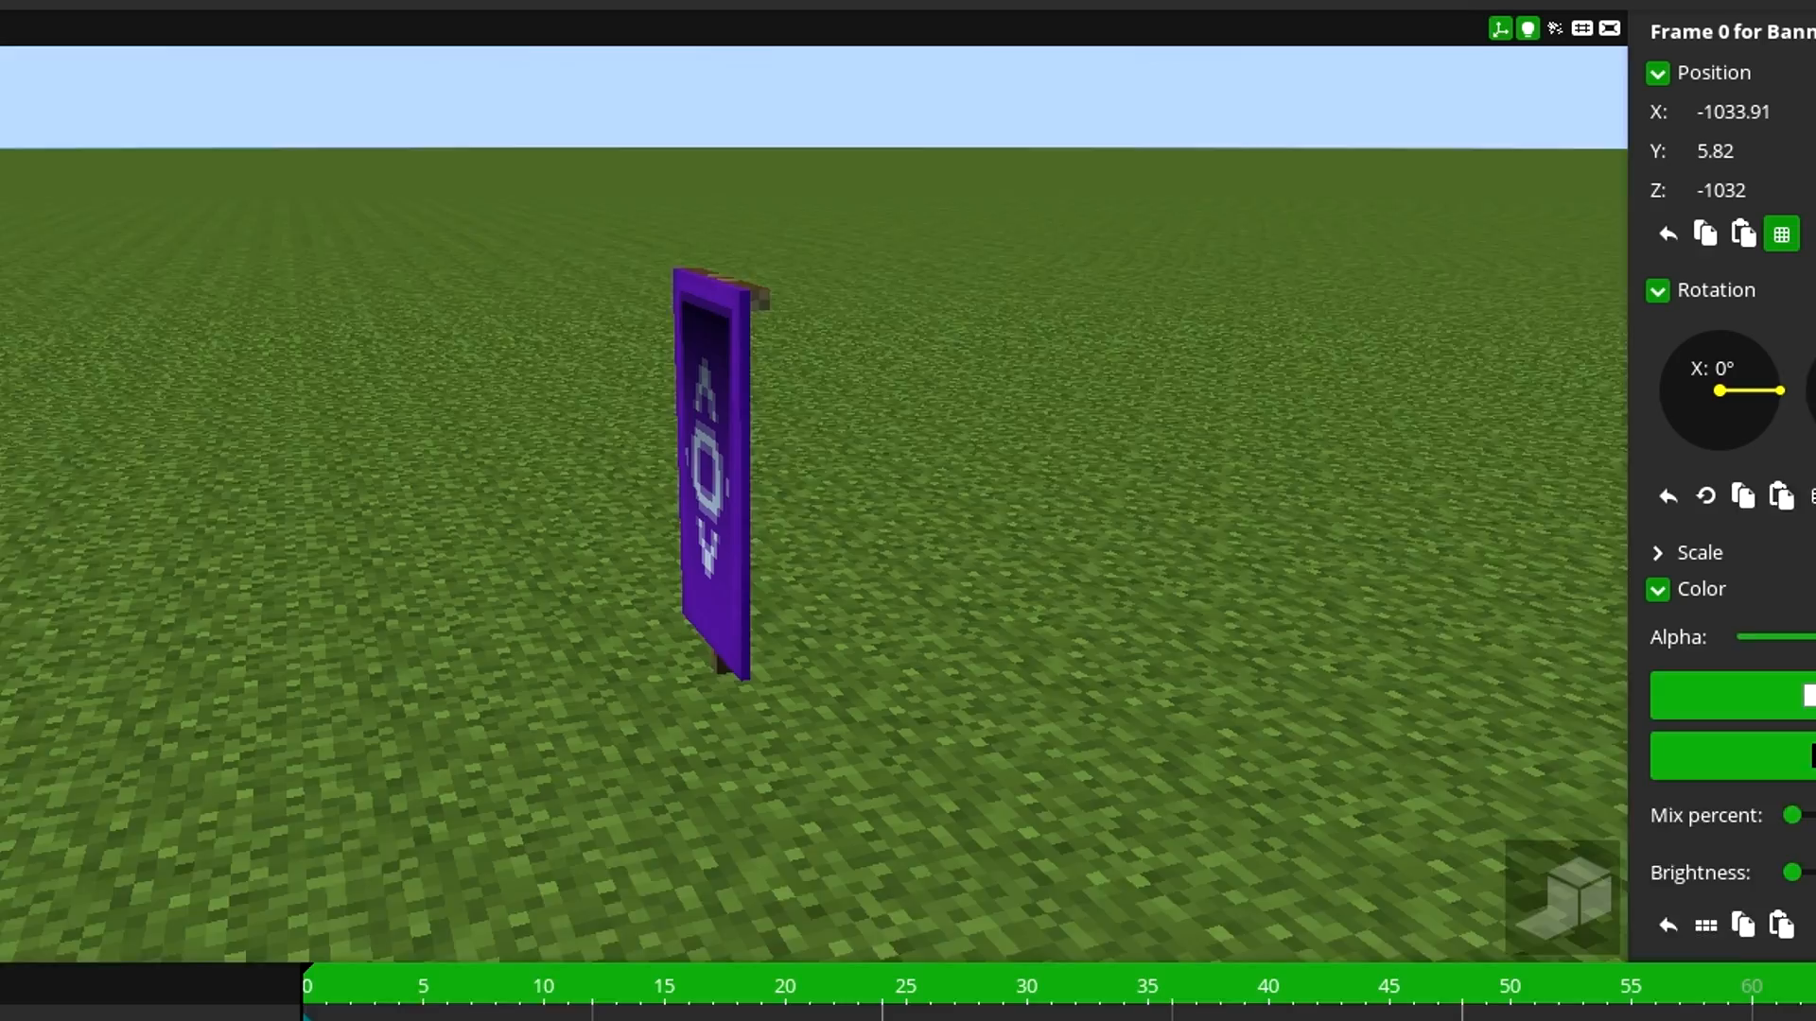
Orbit around the purple banner and look over the banners placed around the village house.
left_click_drag(851, 738, 1050, 667)
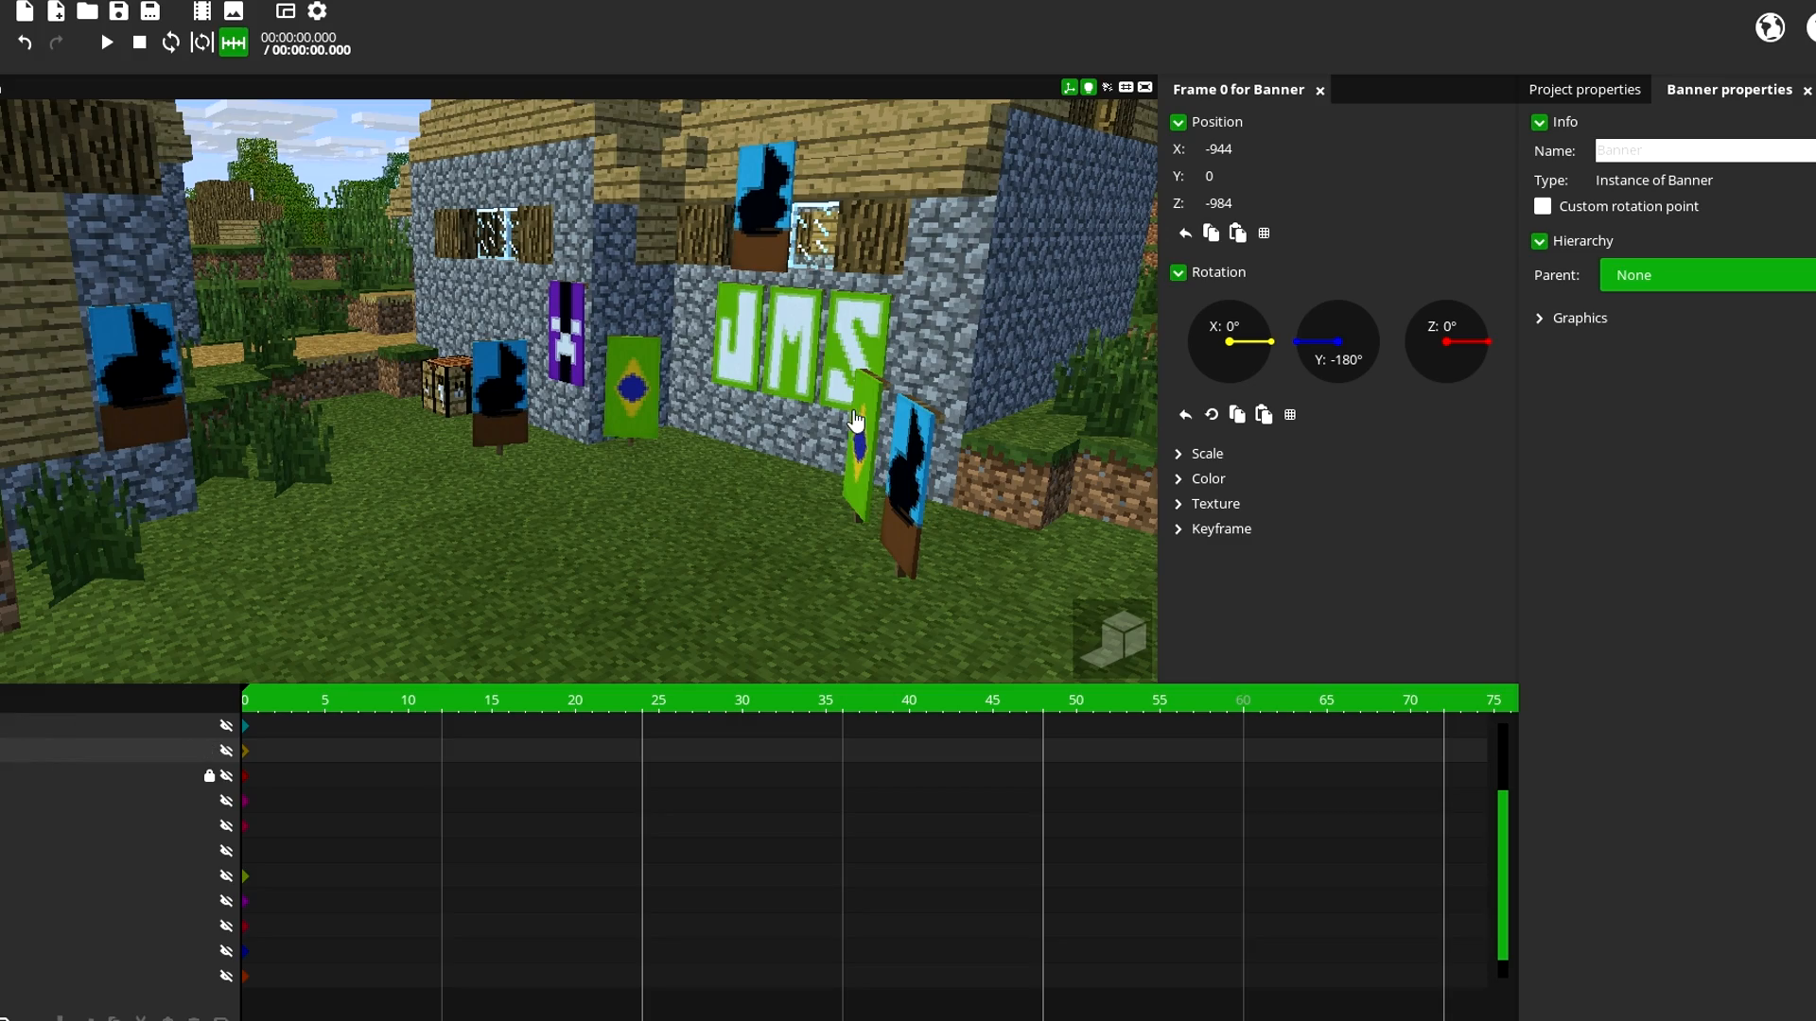
left_click(647, 375)
left_click_drag(906, 323, 864, 382)
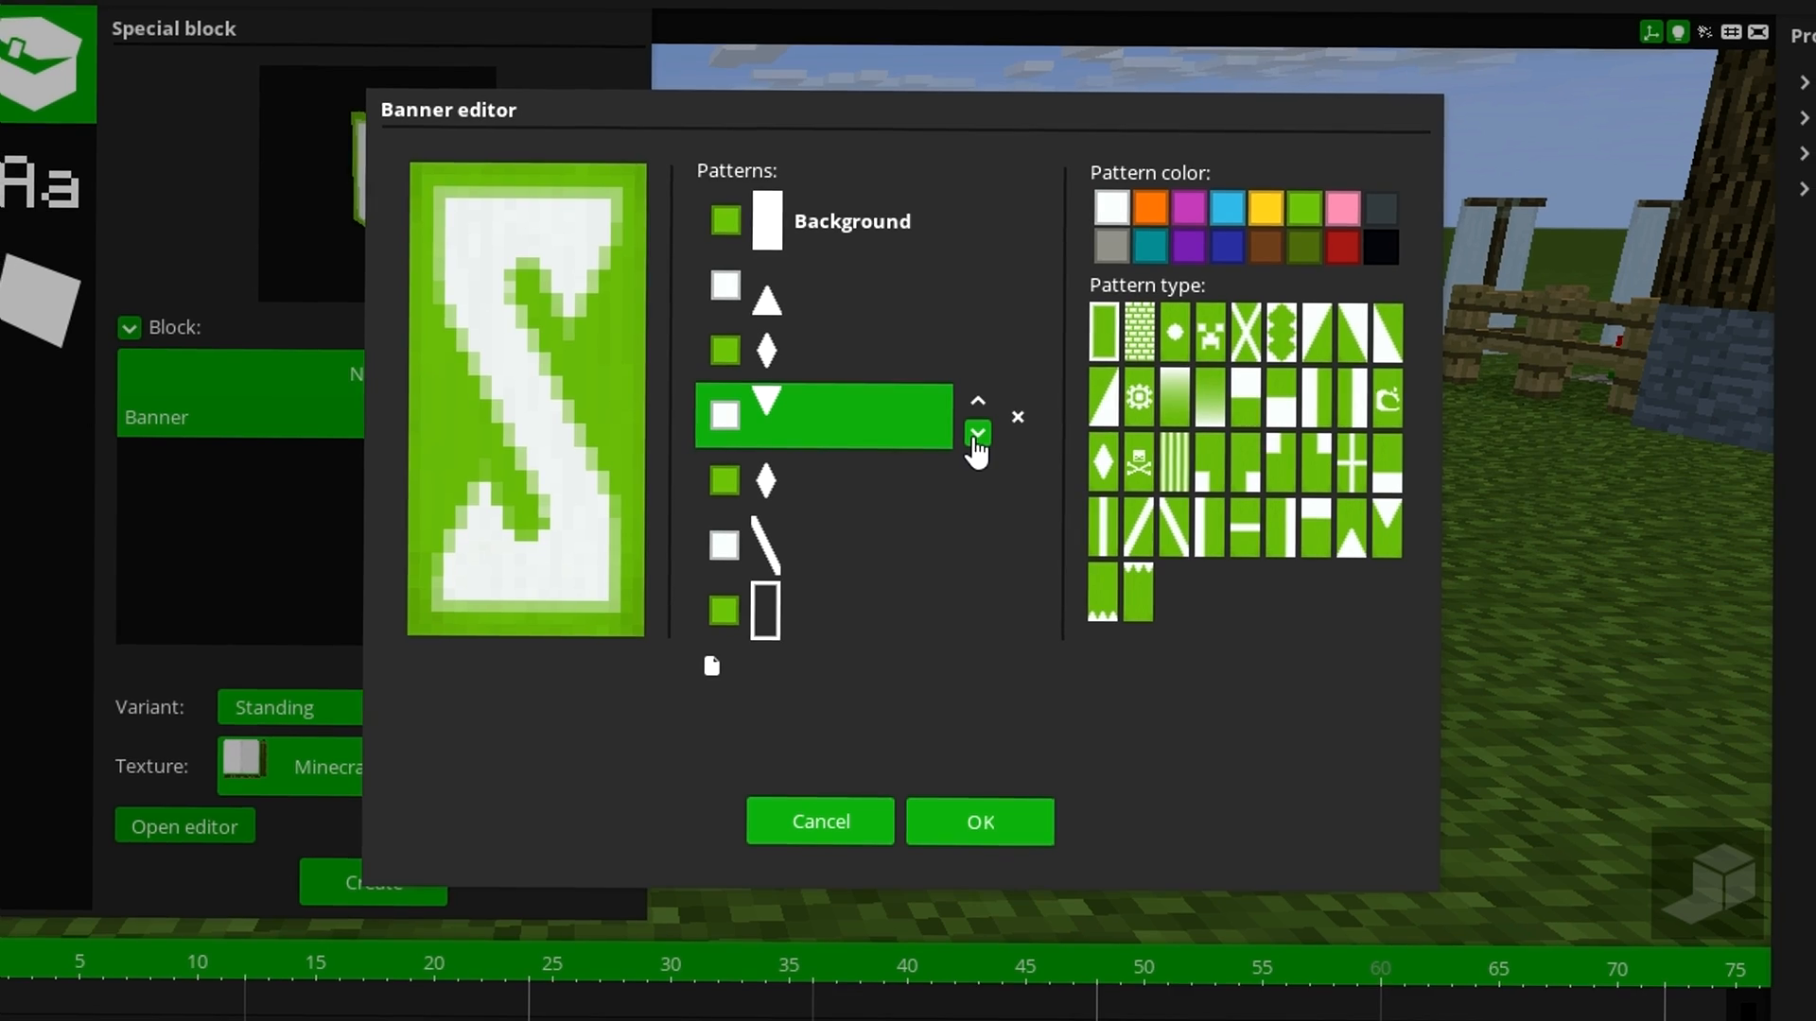
Move the white top triangle layer one place down in the green S banner's pattern list and accept the design.
left_click(973, 450)
left_click(978, 818)
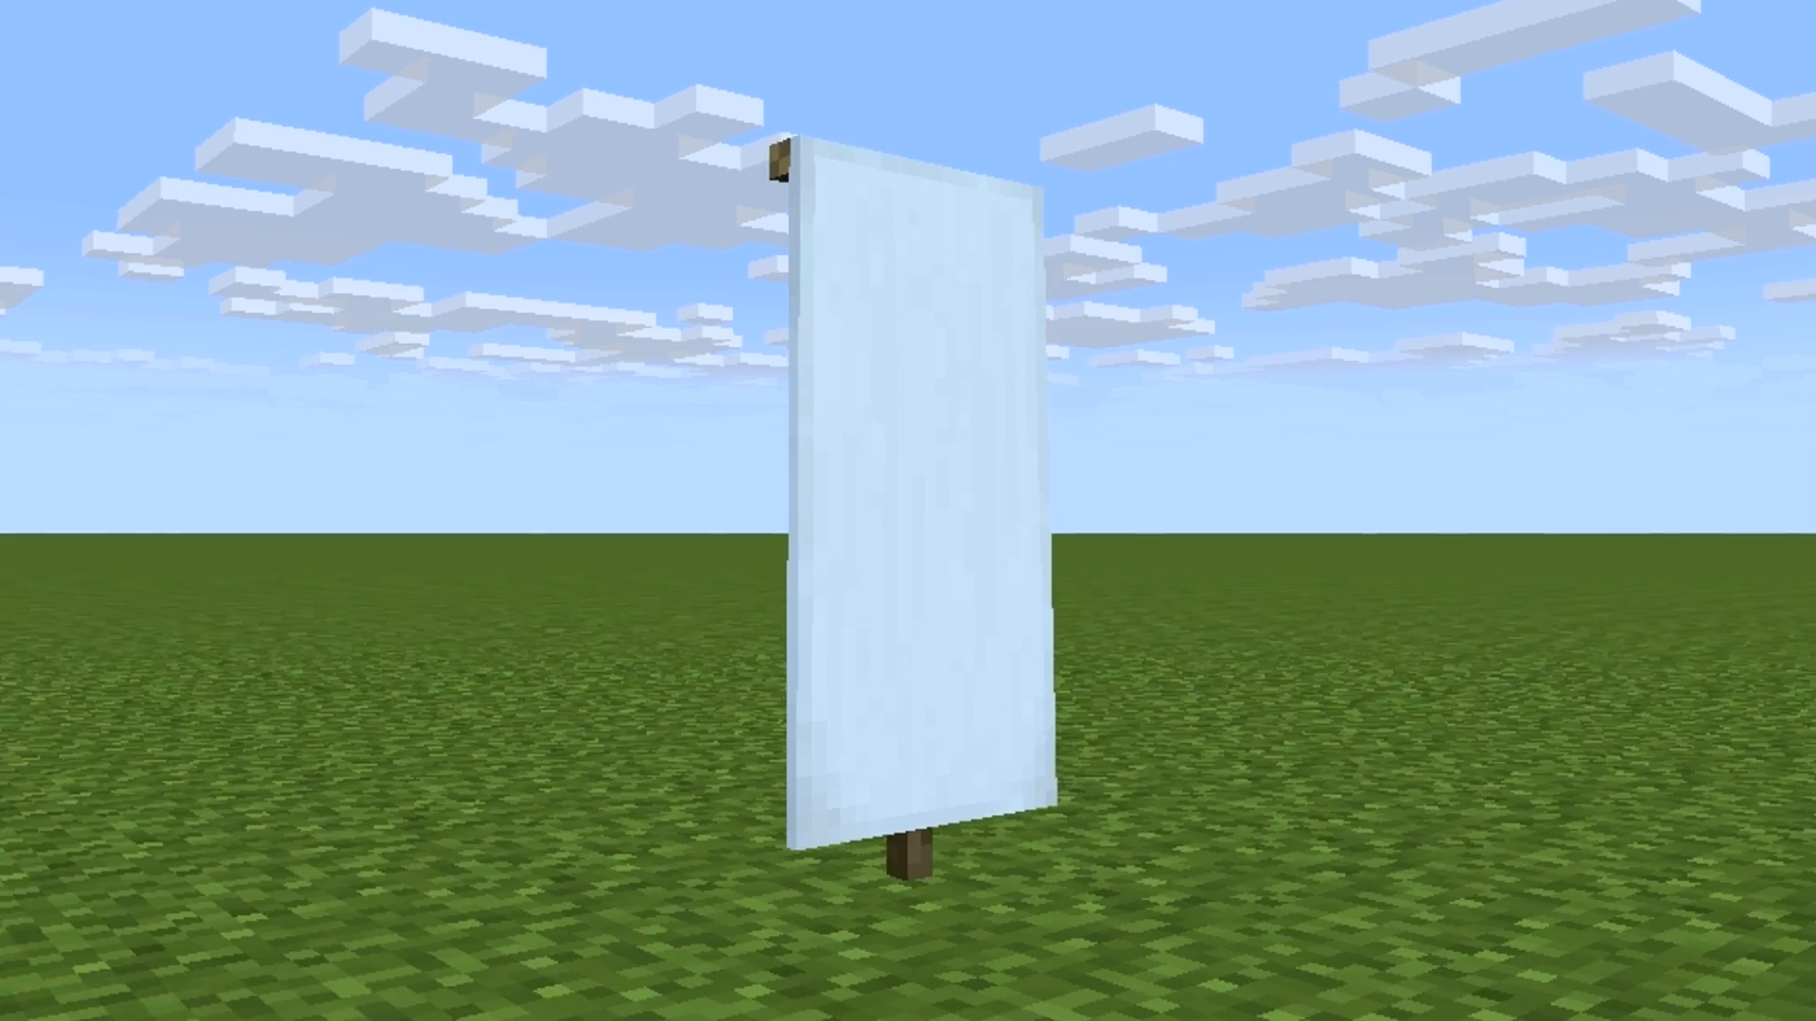
Color the border layer of the white and light blue gradient banner black and accept the design.
scroll(1064, 537, "up", 2)
scroll(1063, 536, "down", 1)
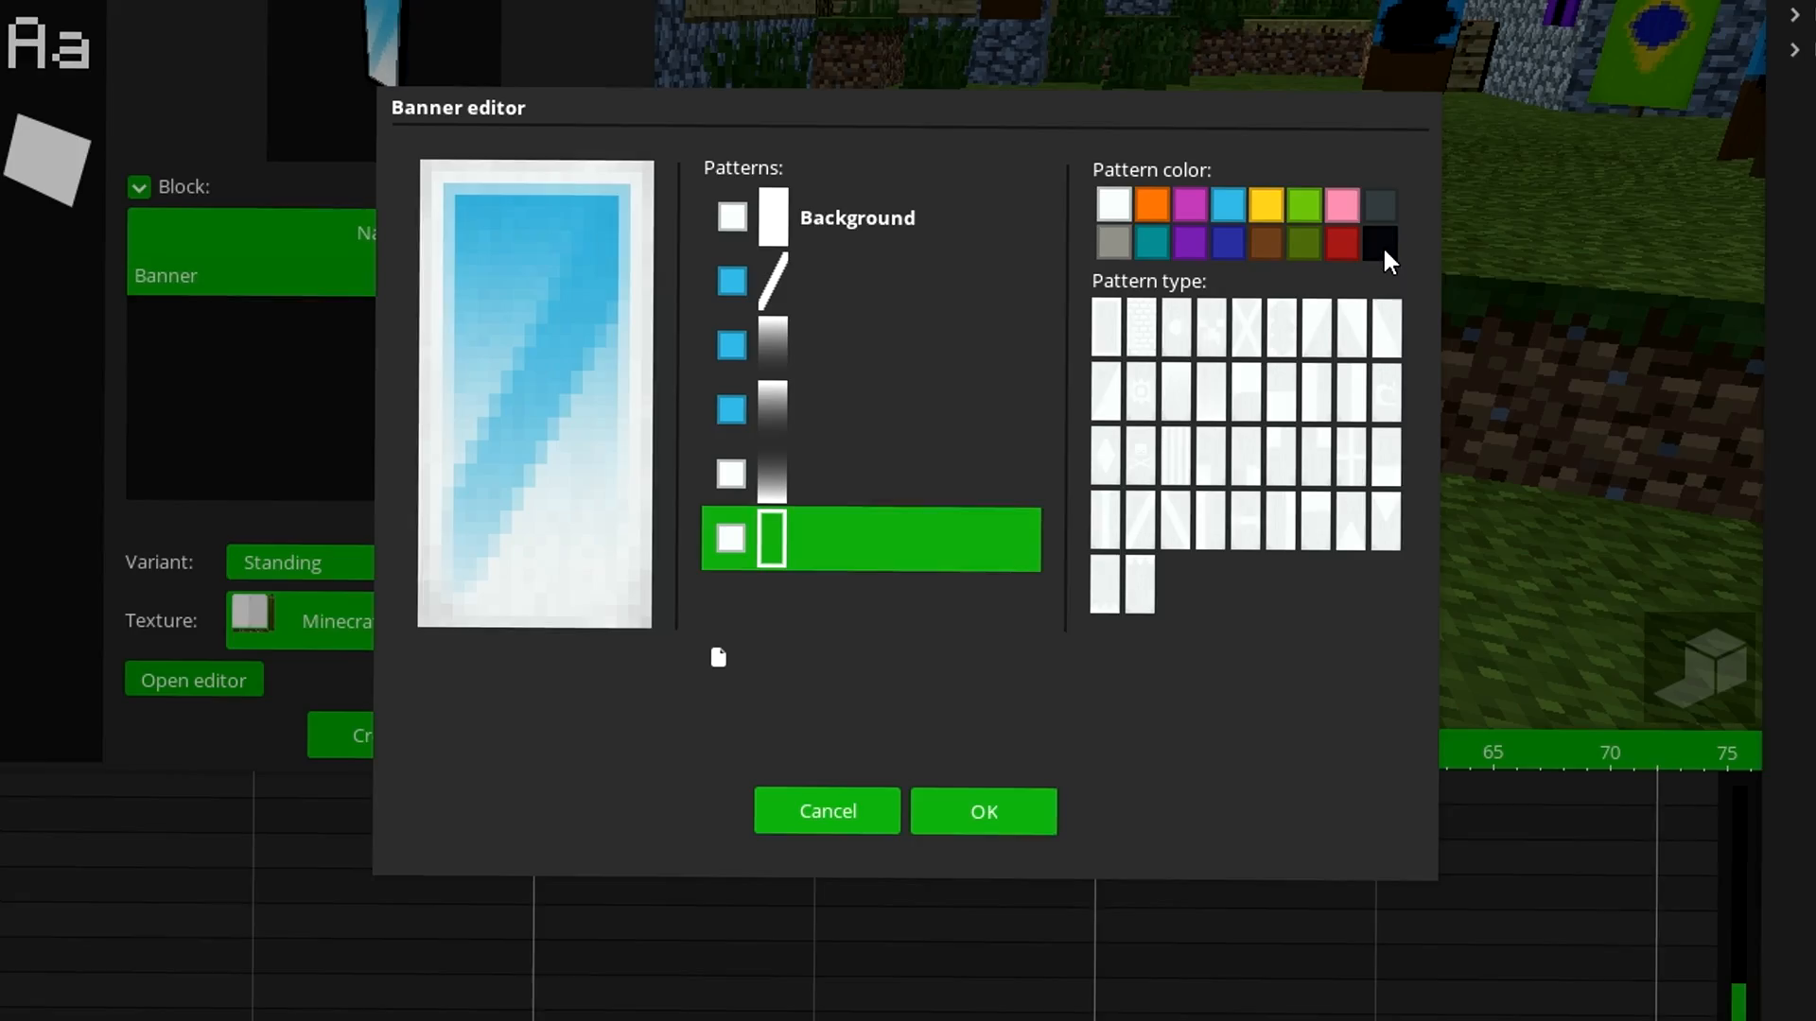
left_click(986, 825)
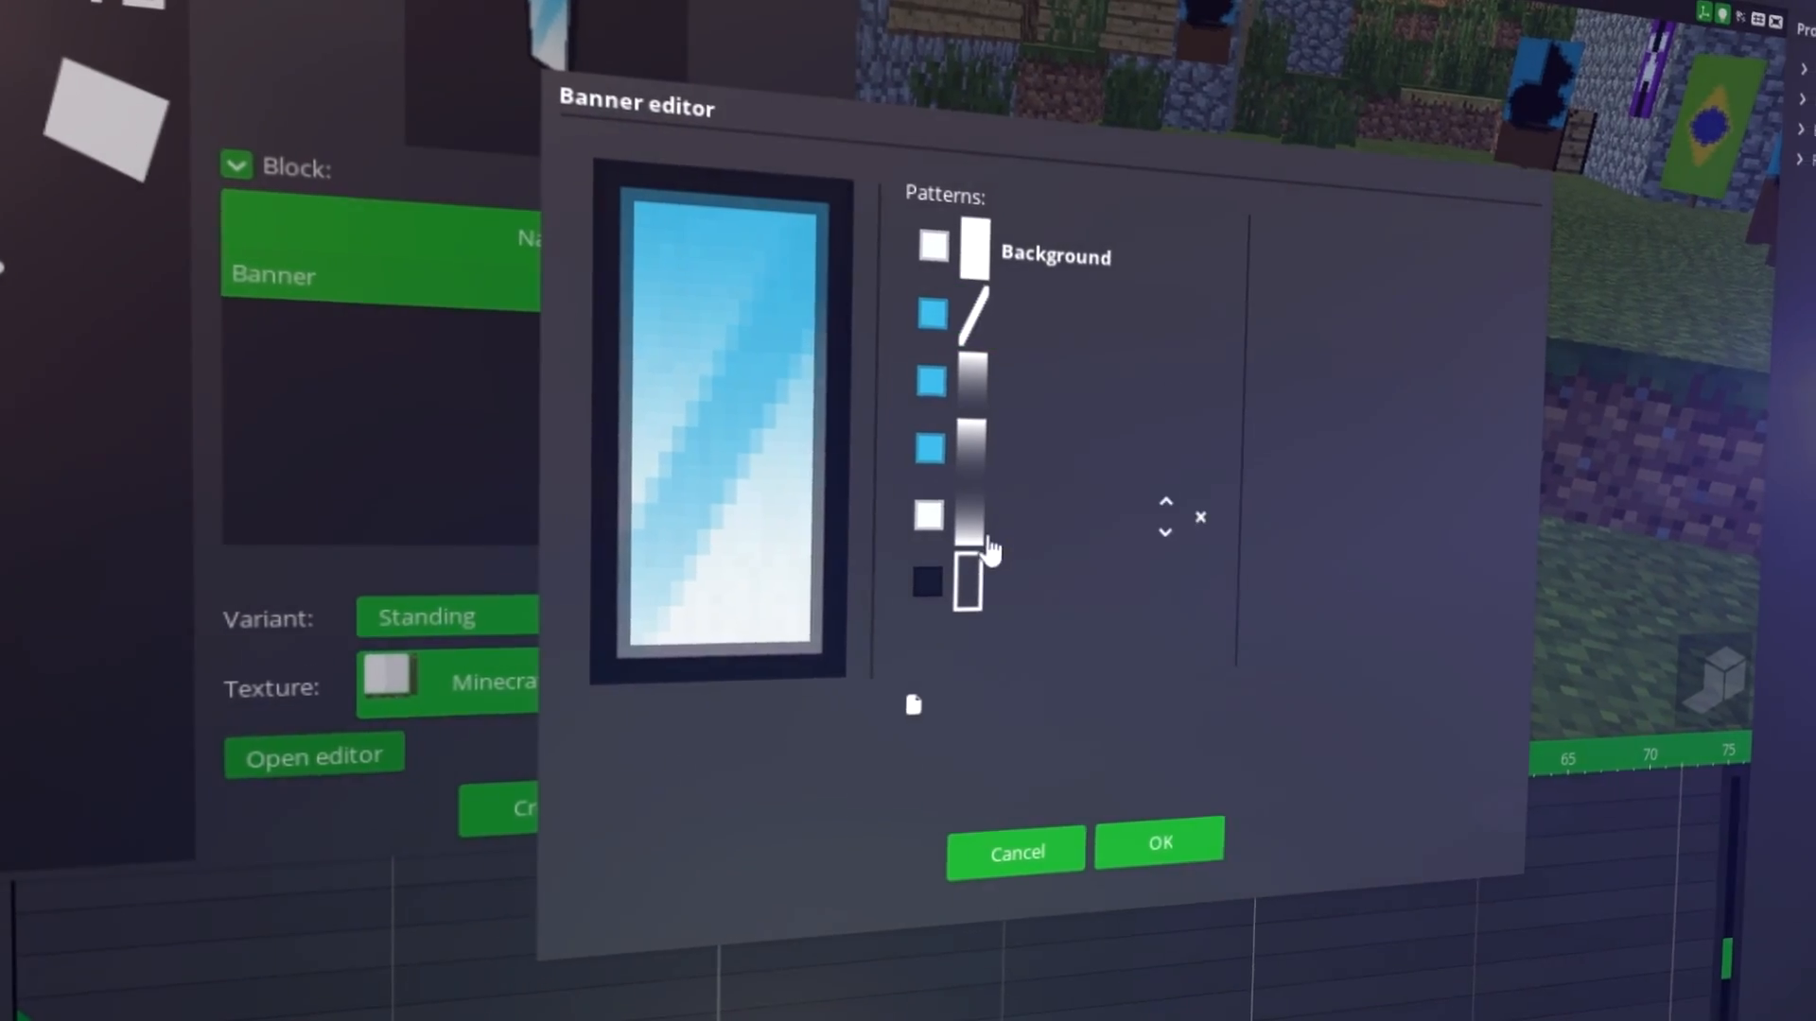
left_click(992, 587)
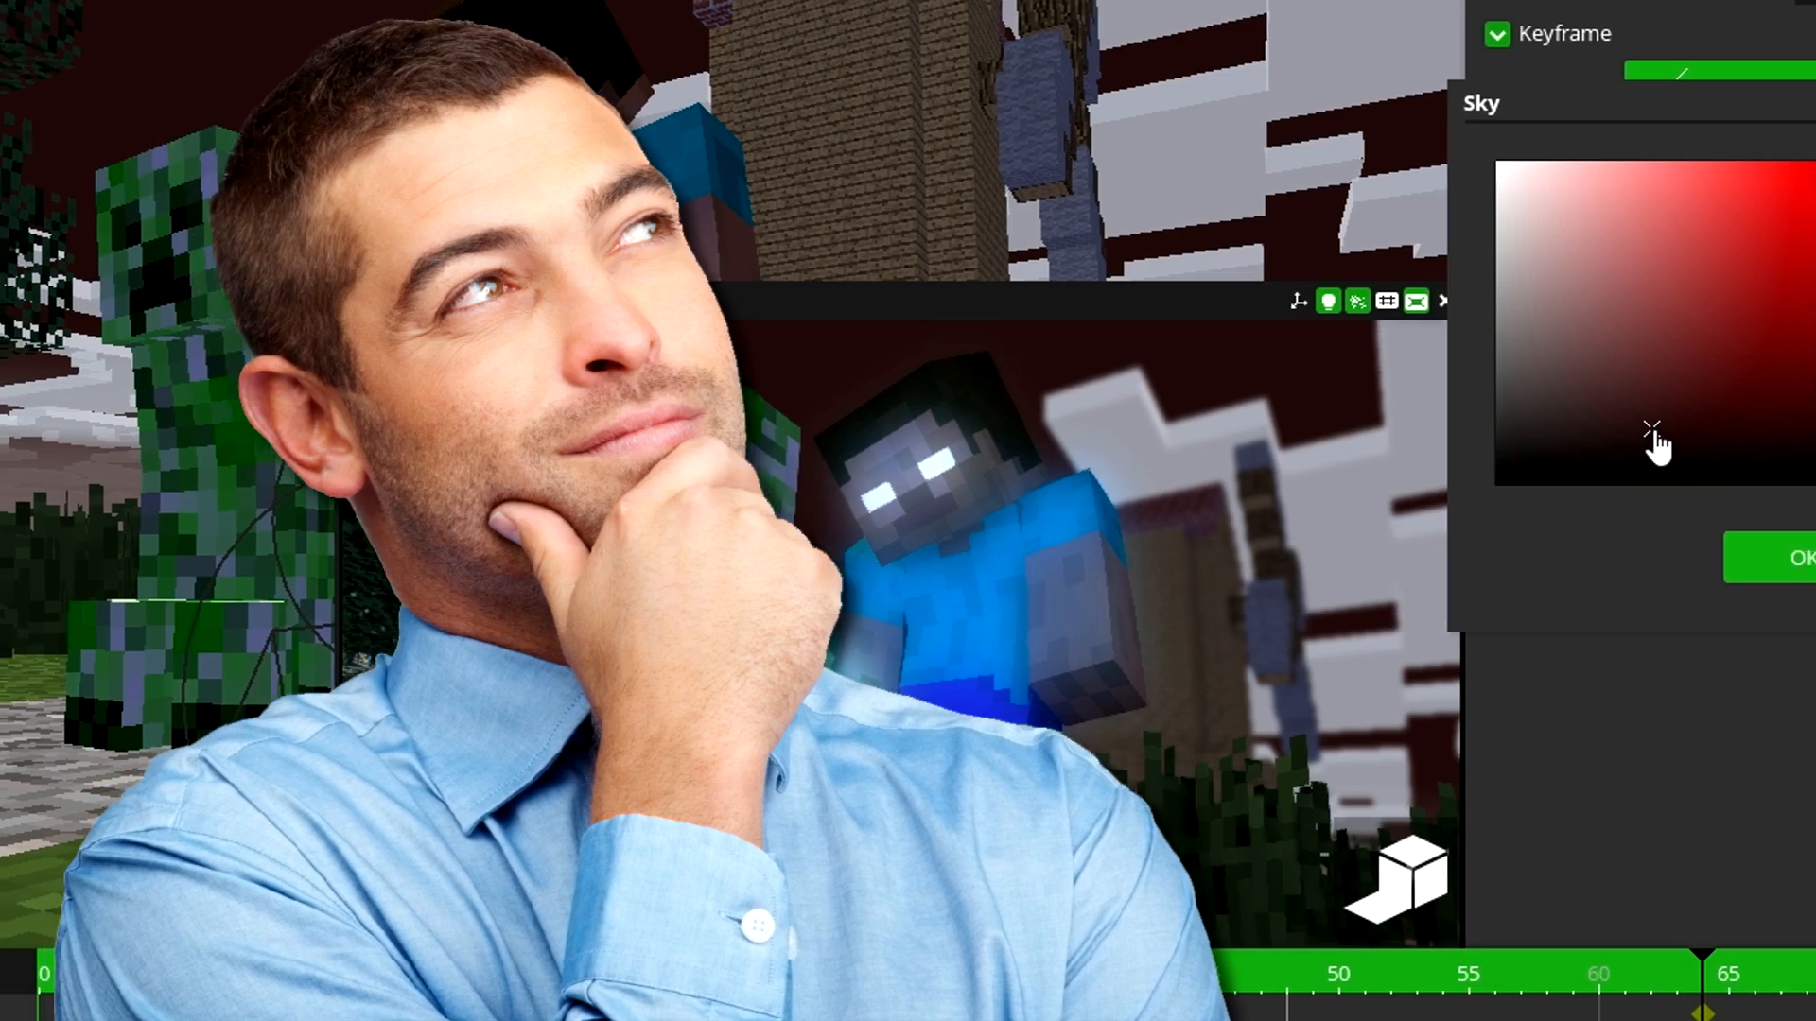
Adjust the dark red sky color.
left_click_drag(1649, 438, 1144, 444)
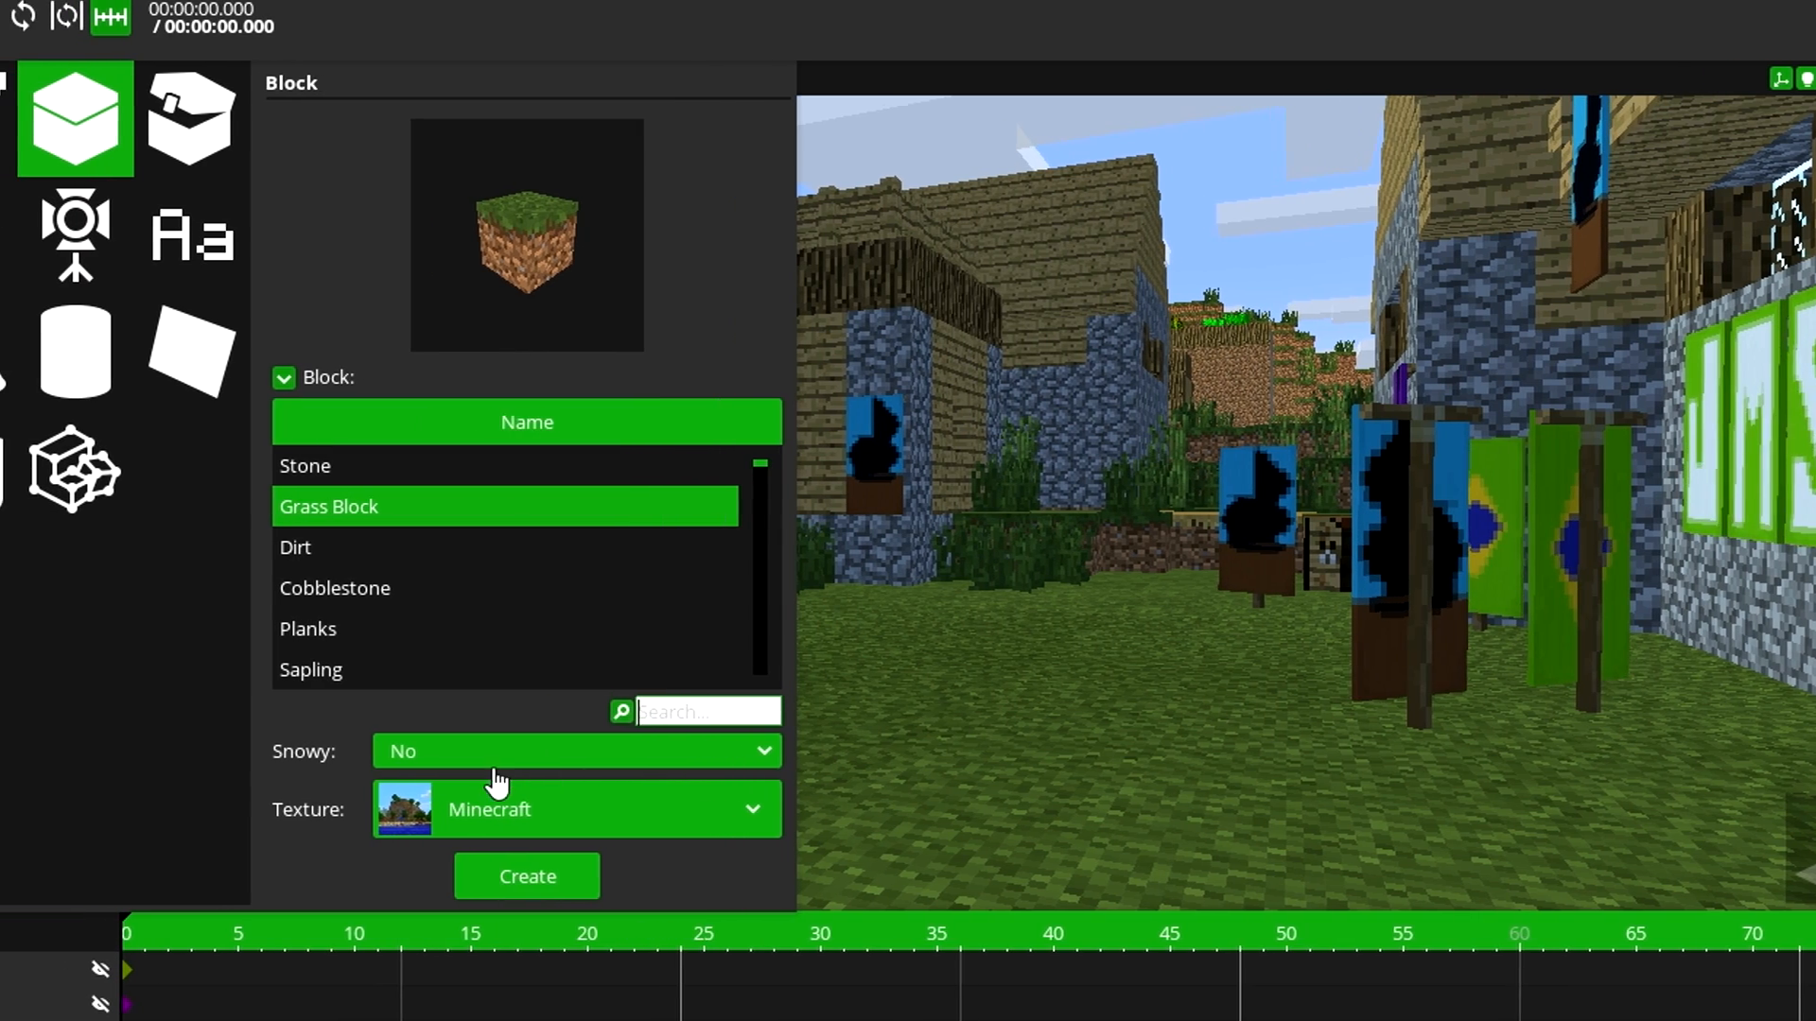
Set the grass block's Snowy option to Yes and inspect the block in the preview.
left_click(497, 770)
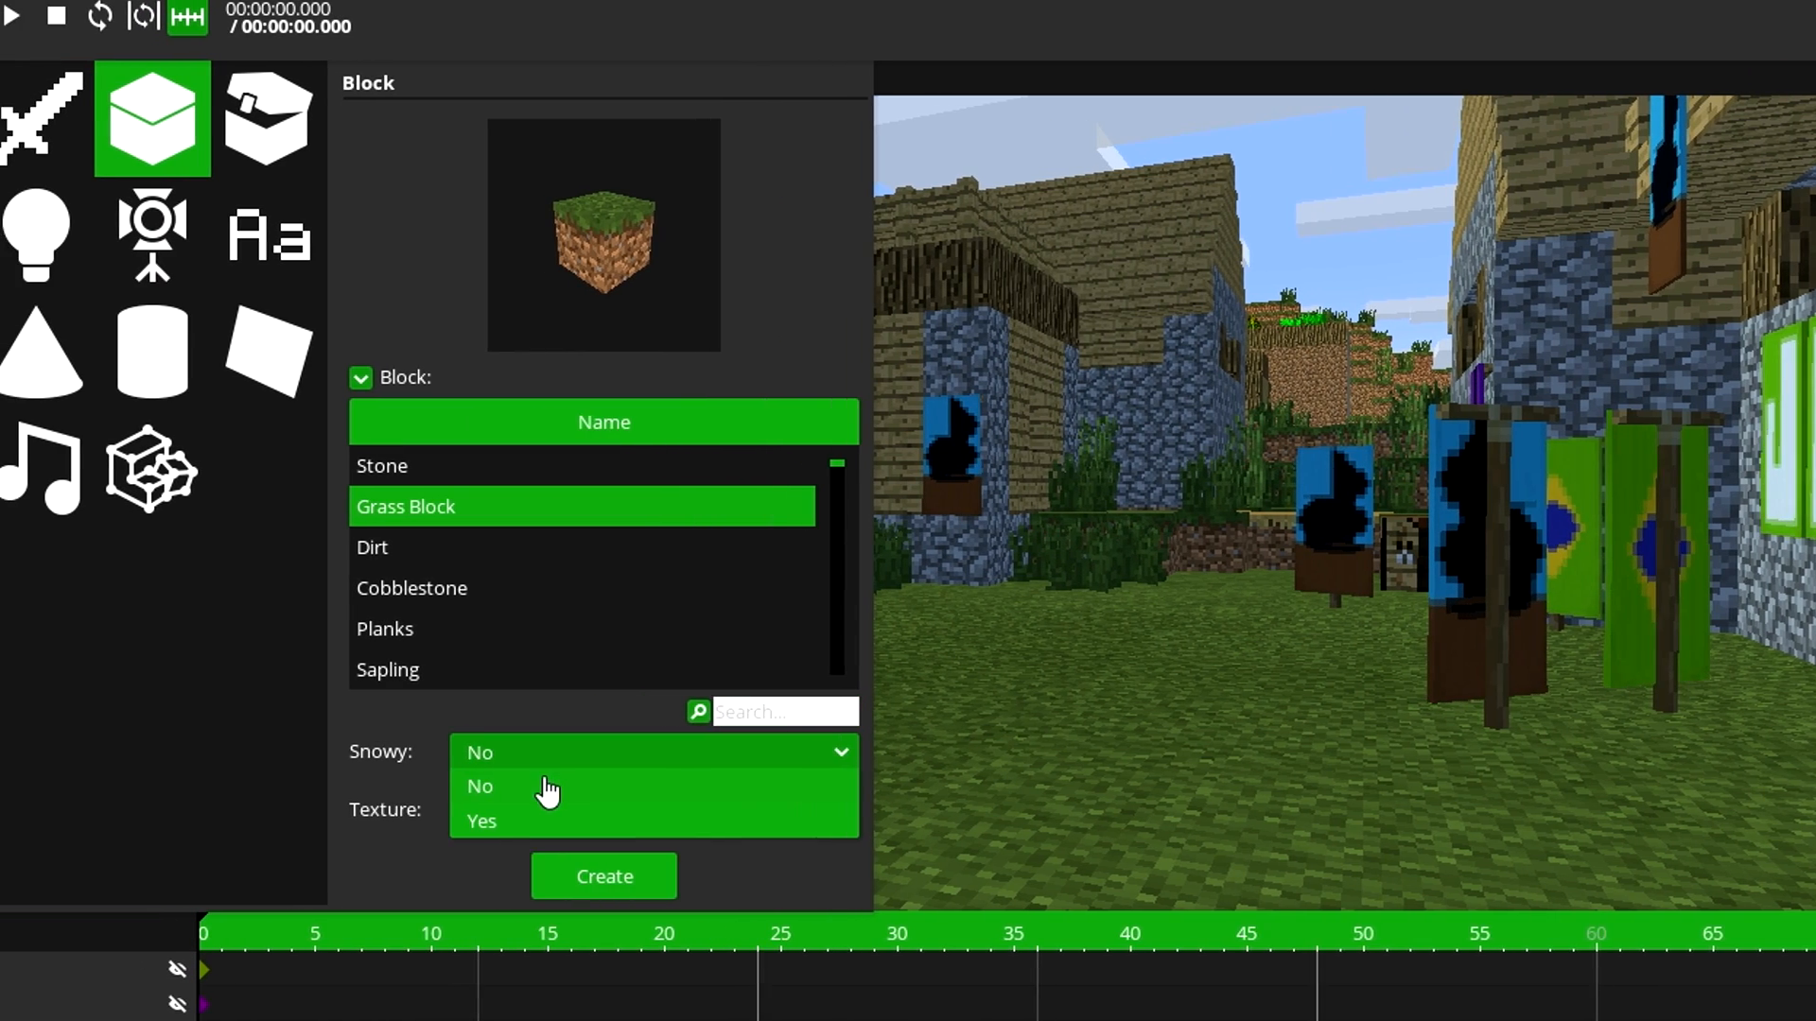
left_click(506, 820)
left_click_drag(925, 296, 887, 208)
scroll(806, 244, "up", 2)
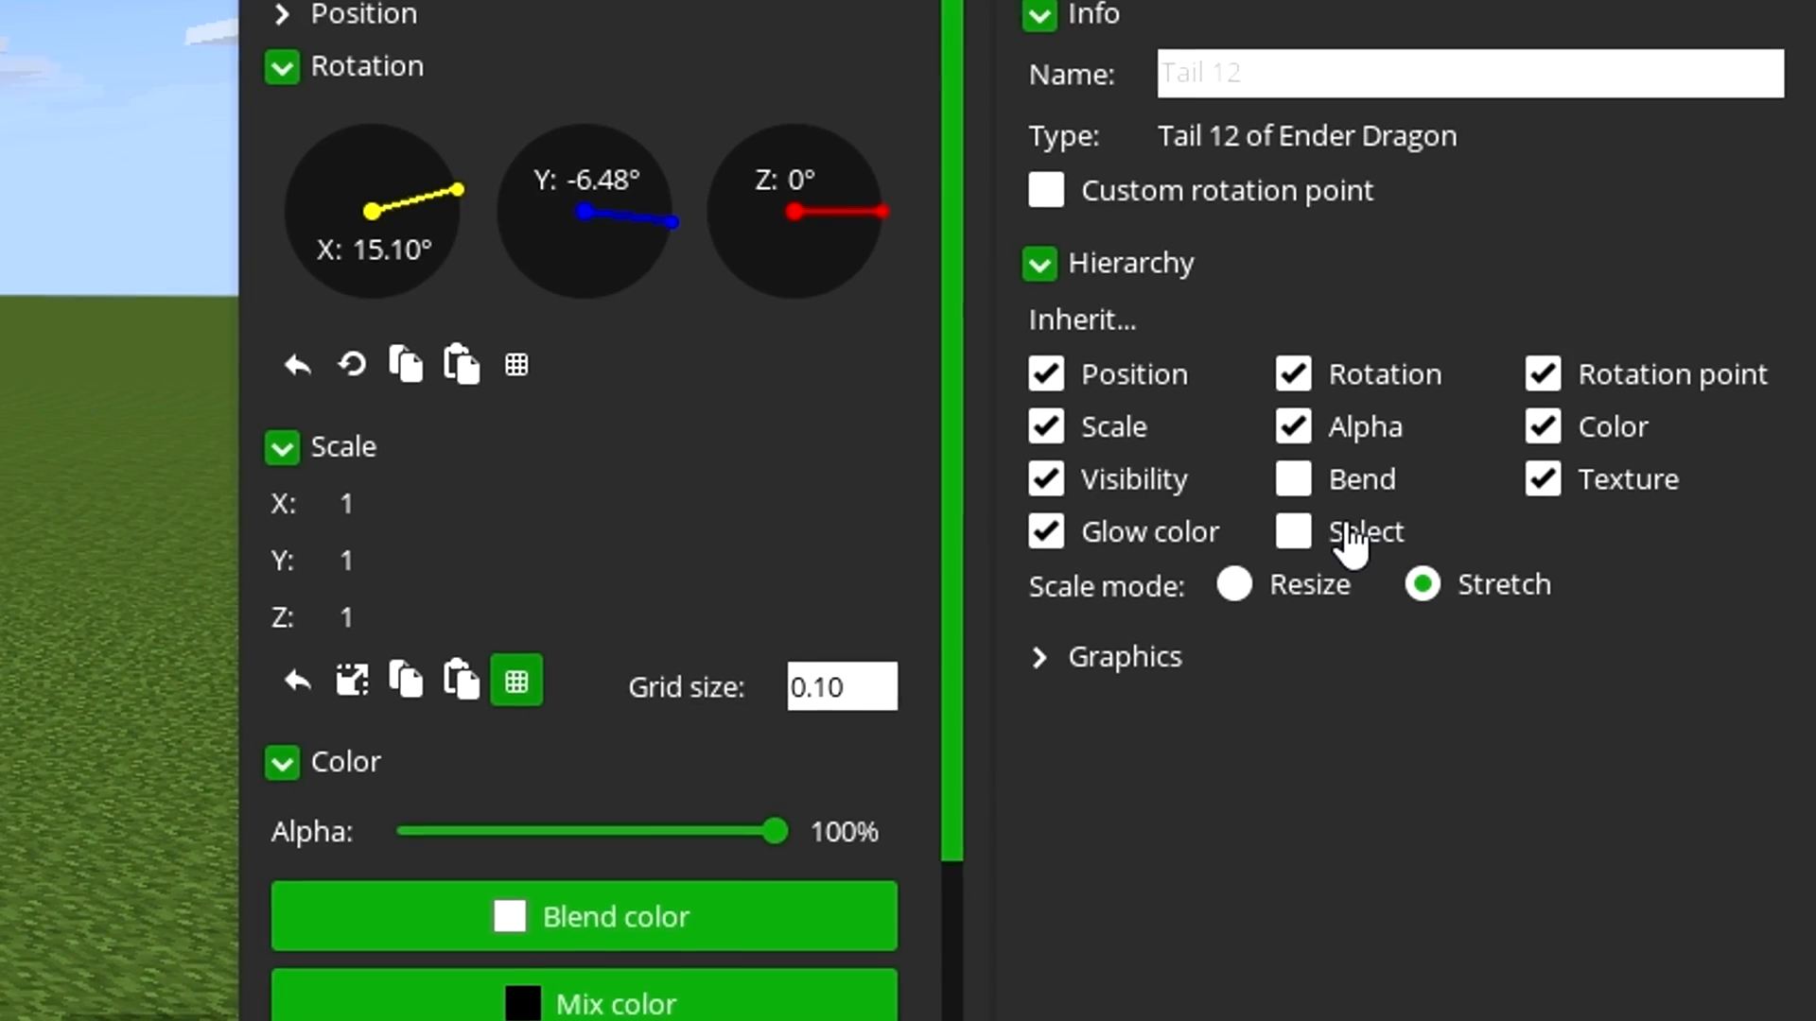
Close the program window.
left_click(1617, 370)
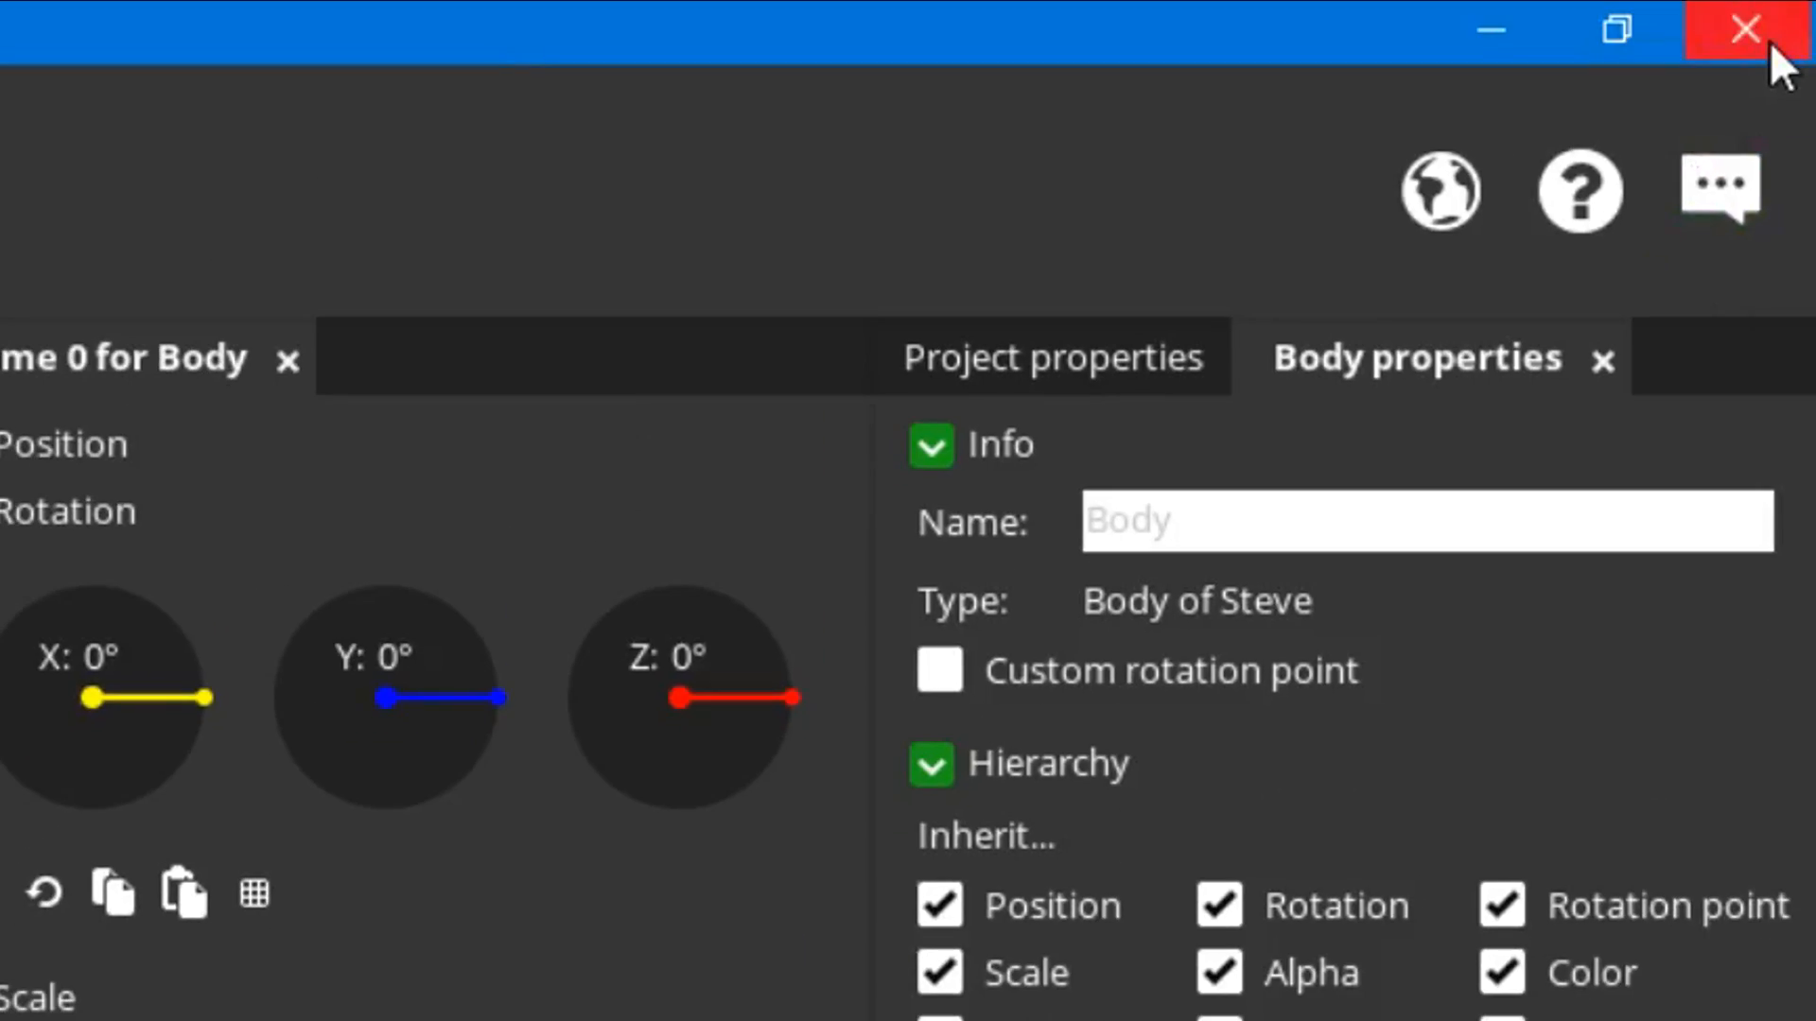
left_click(1770, 38)
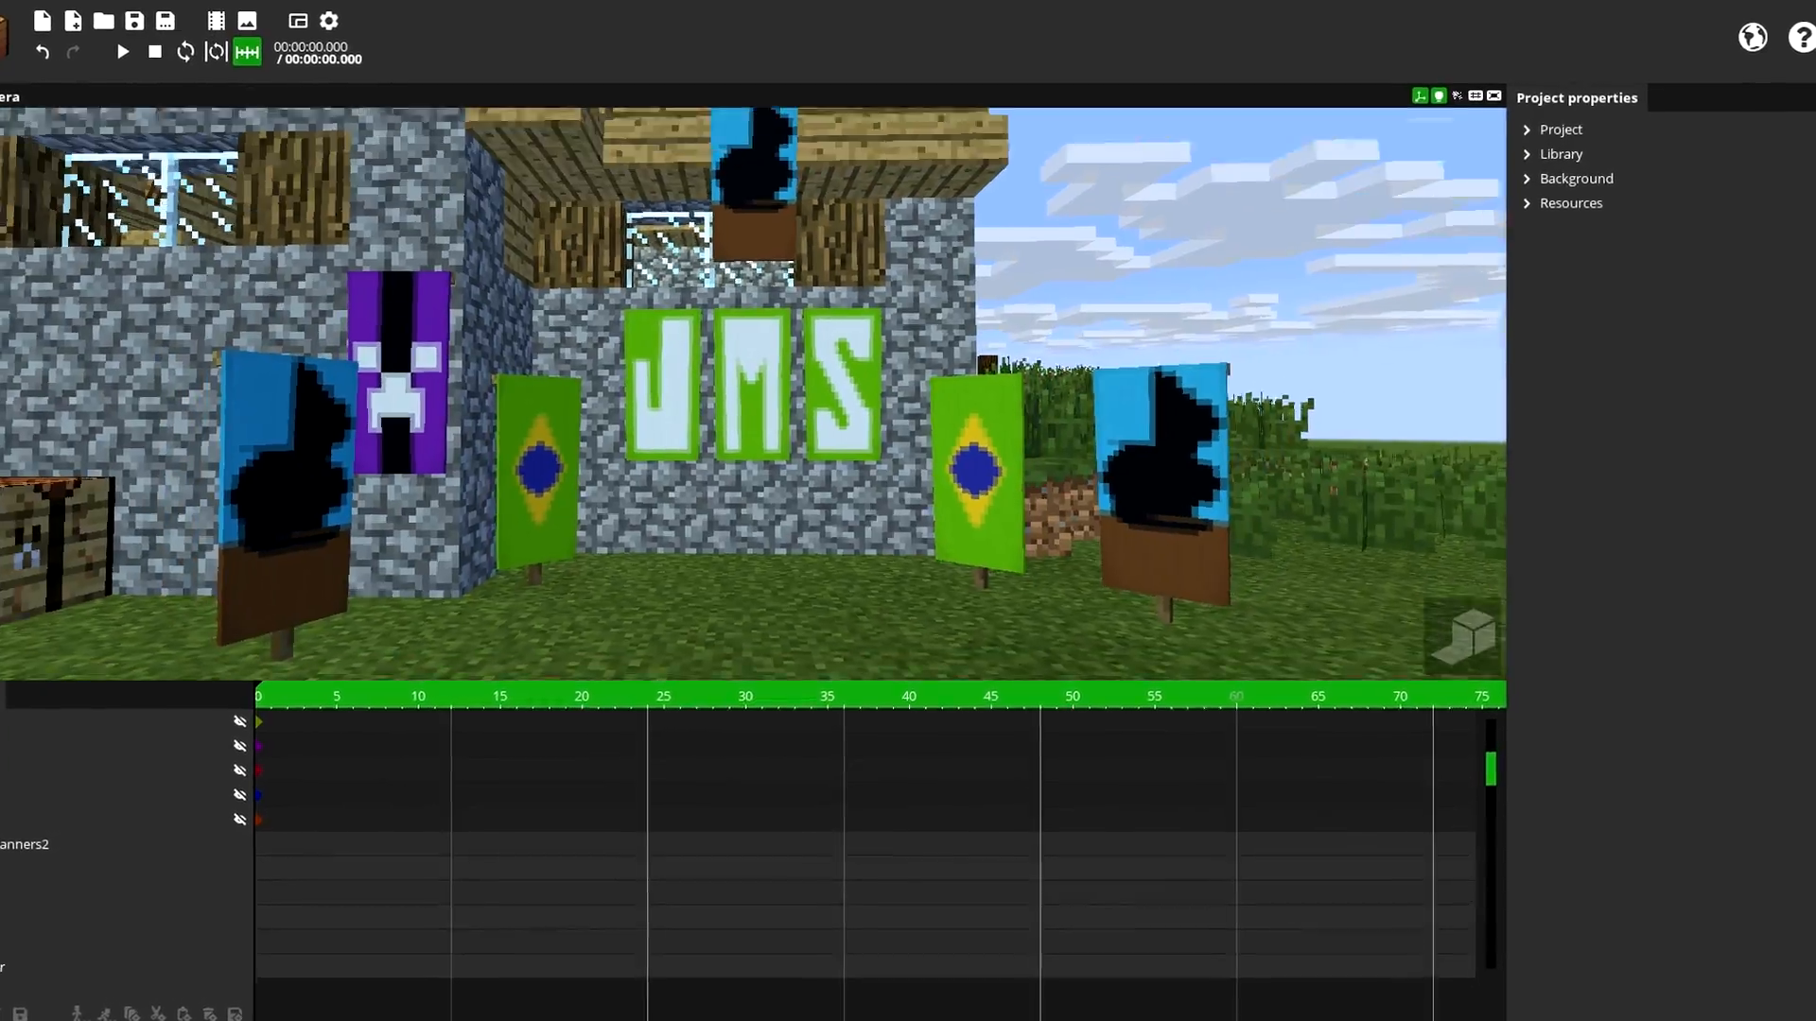
Fly the camera past the rabbit, creeper face and Brazilian flag banners to examine the three JMS letter banners up close.
right_click_drag(720, 393, 720, 350)
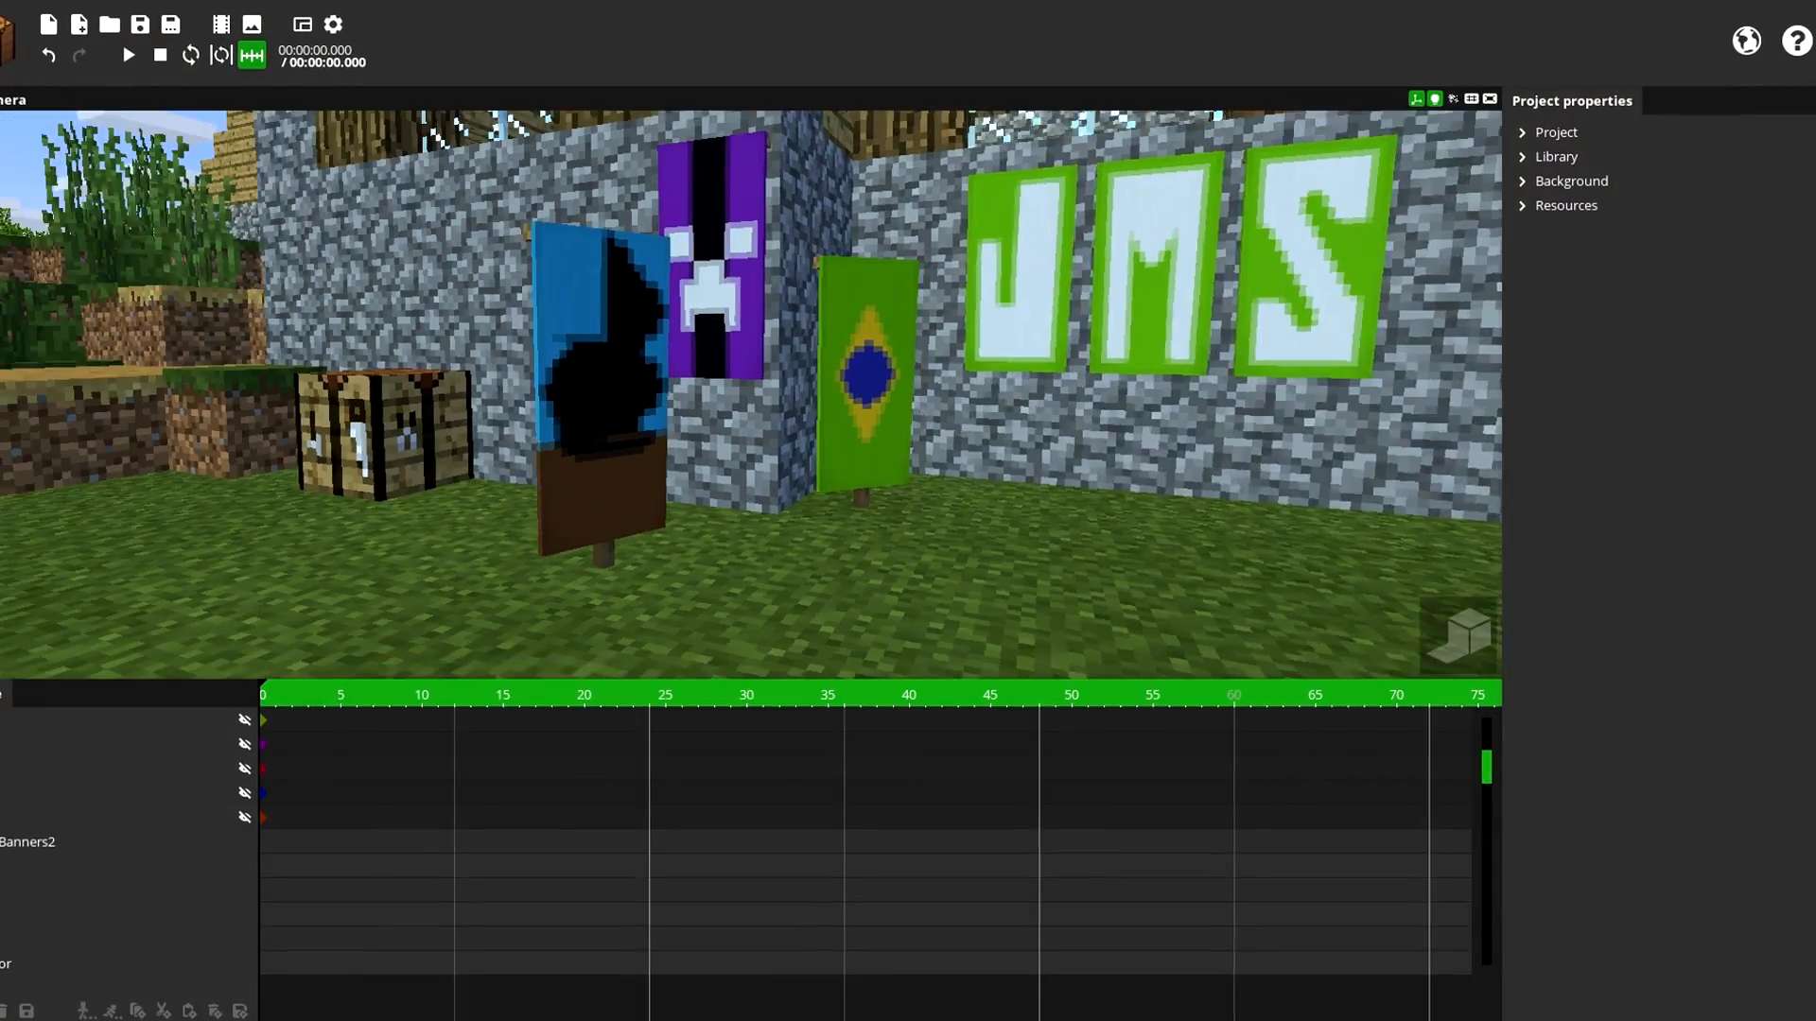
key("w")
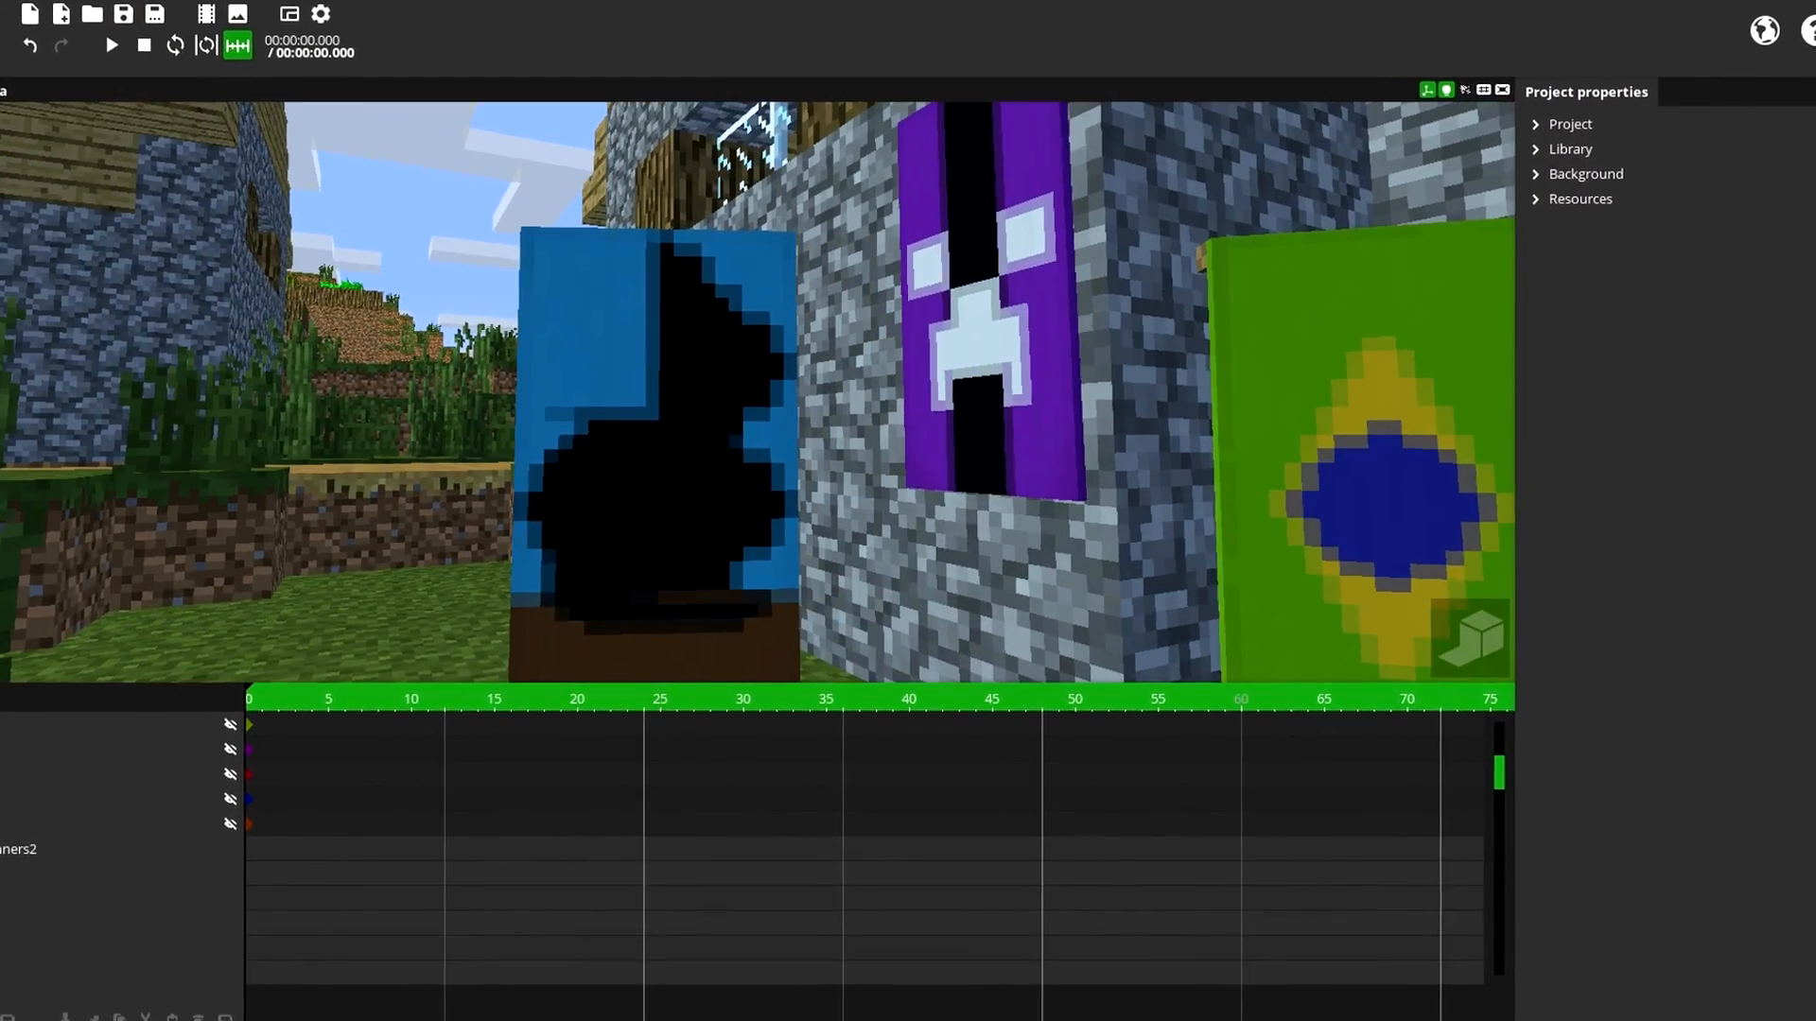
key("s")
key("d")
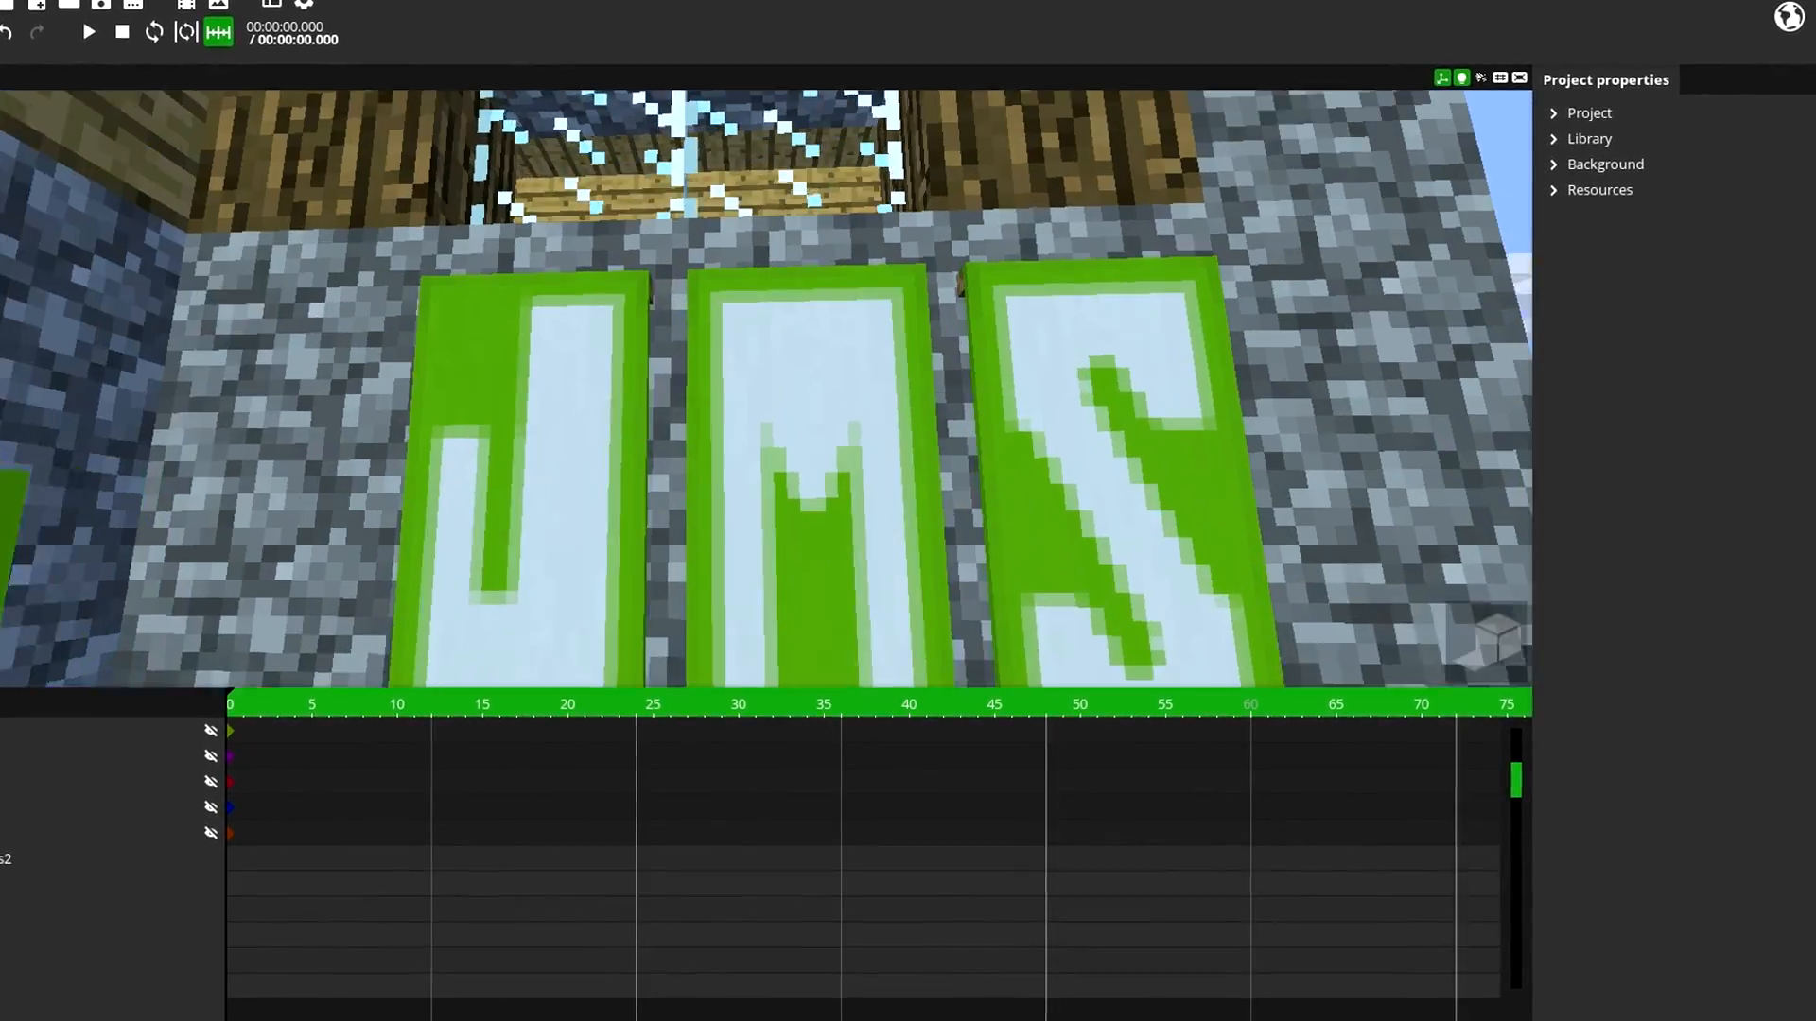
key("s")
key("w")
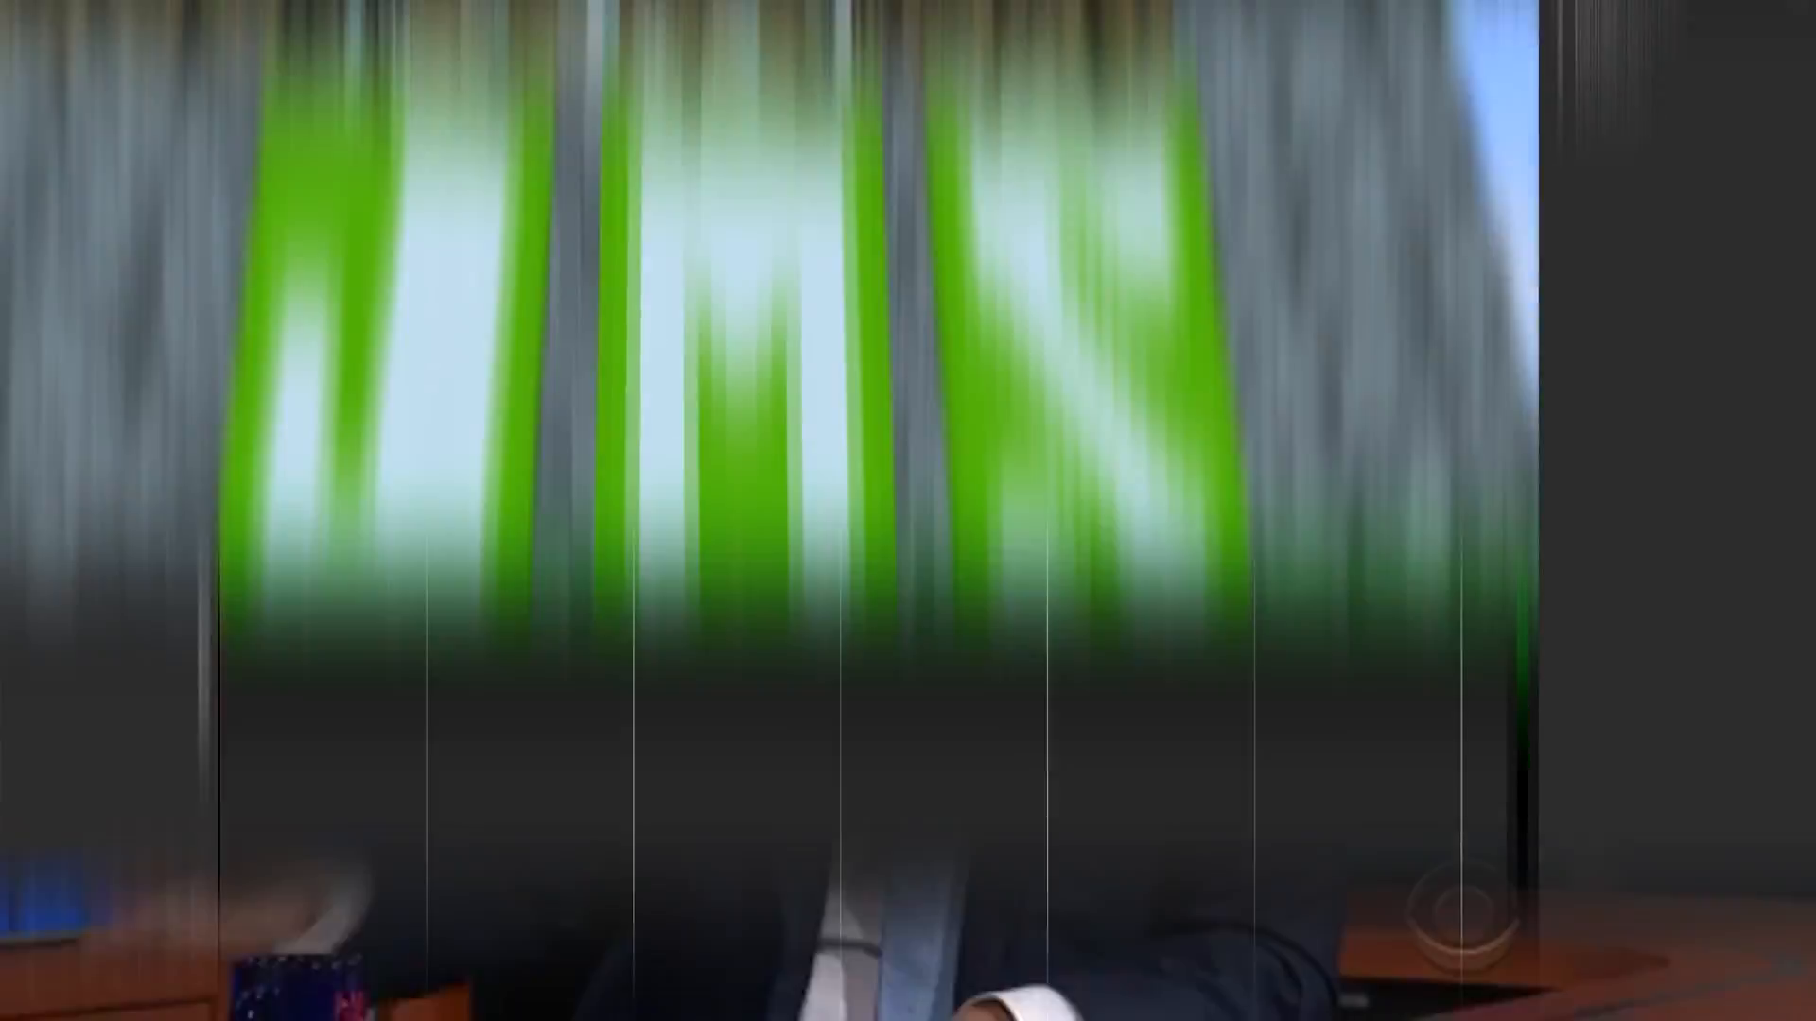